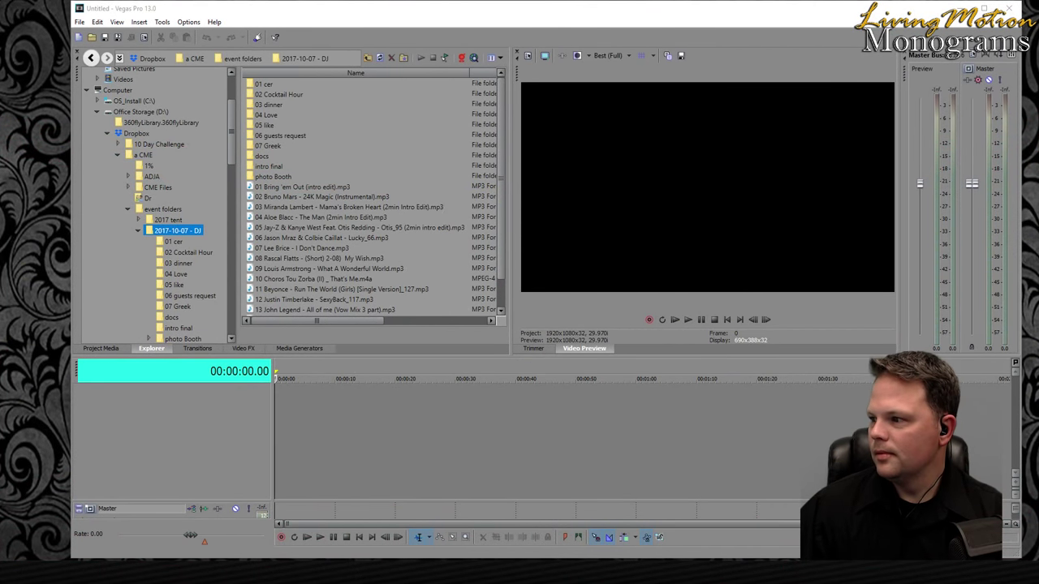
- Enter the photo Booth folder and check the size of 2x6 Proof.jpg
{"action": "mouse_move", "coordinate": [121, 578]}
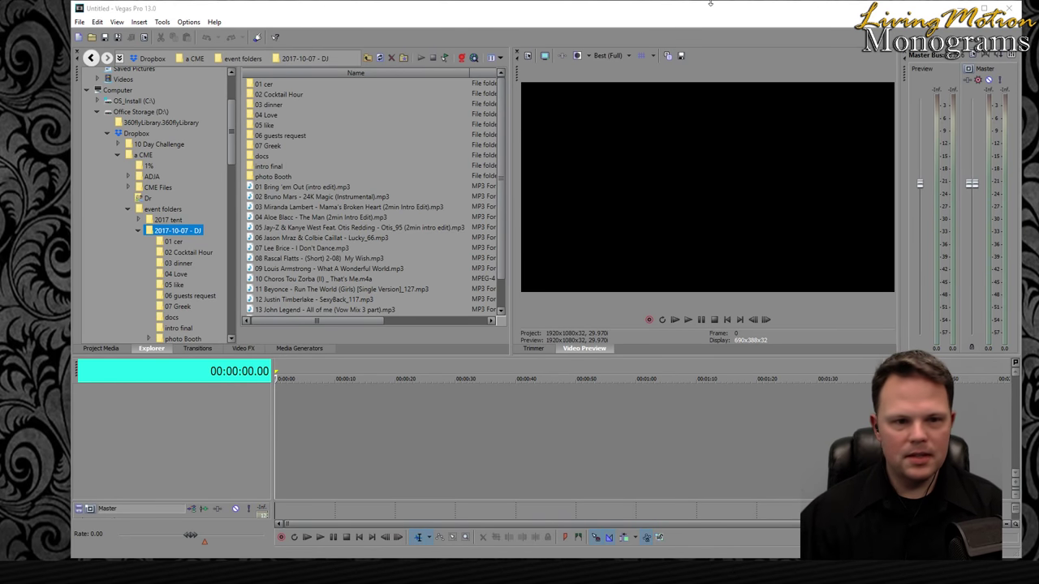
{"action": "left_click", "coordinate": [285, 178]}
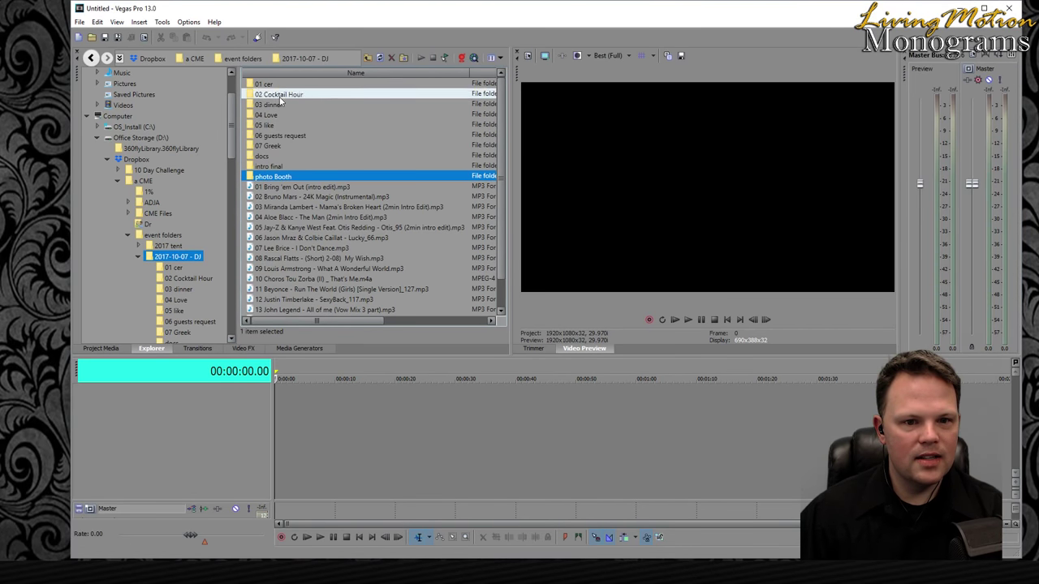
{"action": "double_click", "coordinate": [268, 178]}
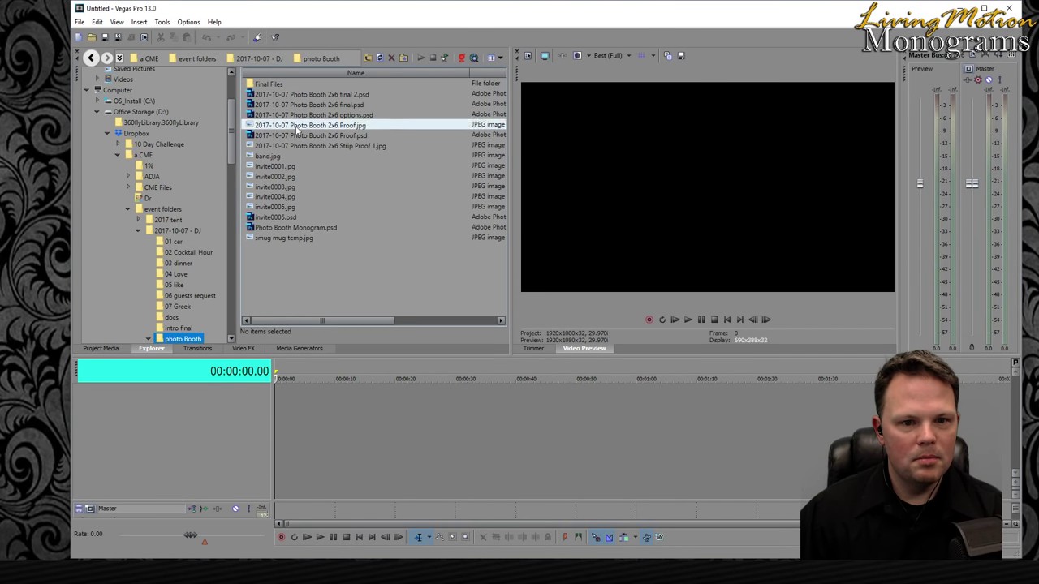
{"action": "left_click", "coordinate": [320, 115]}
{"action": "left_click", "coordinate": [345, 126]}
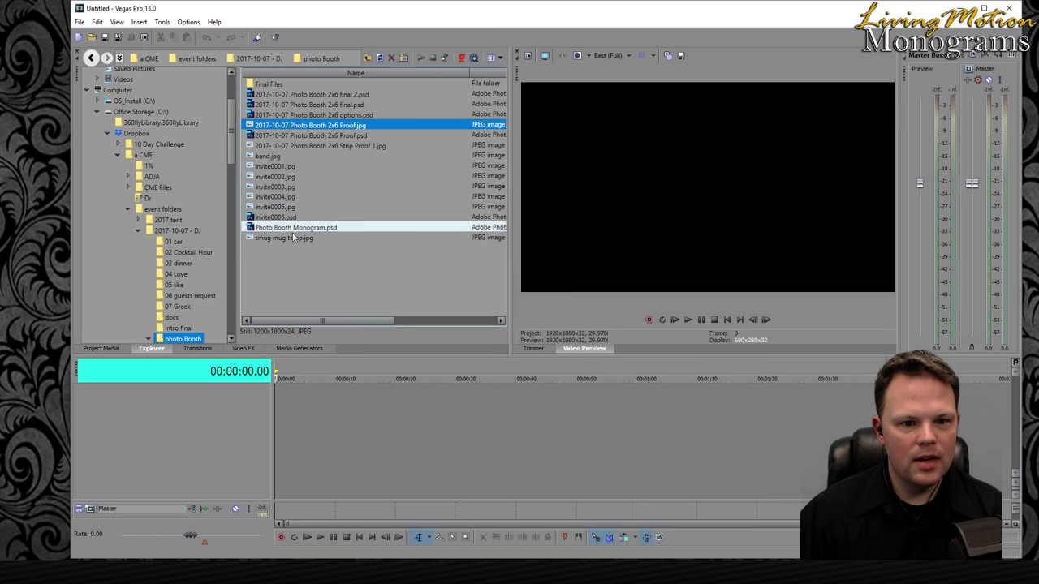
- Enter Final Files and check Photo Booth Monogram.jpg, 2x6 final.jpg and 2x6 final 2.jpg
{"action": "double_click", "coordinate": [272, 84]}
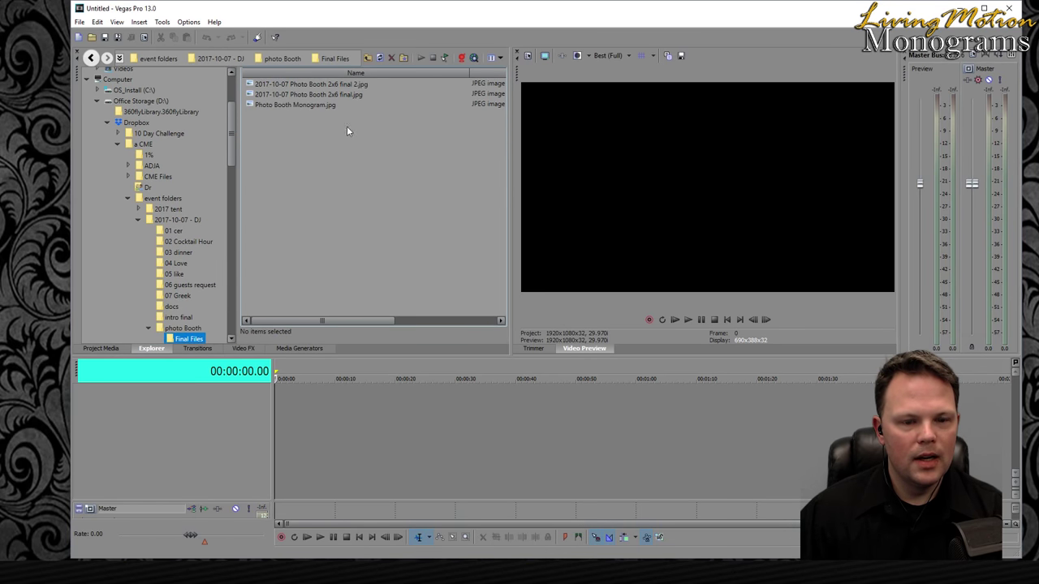
{"action": "left_click", "coordinate": [298, 105]}
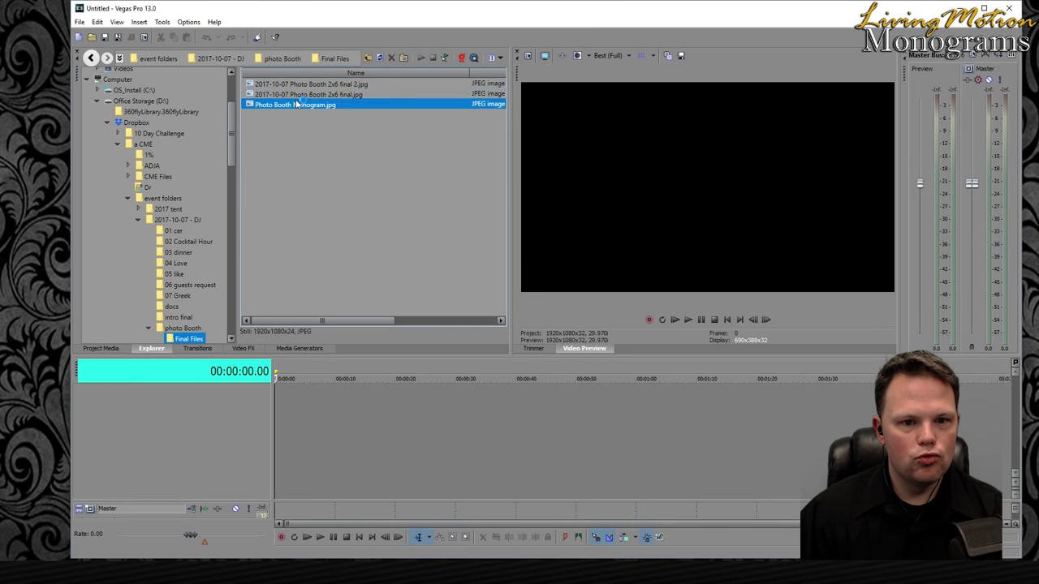
{"action": "left_click", "coordinate": [335, 94]}
{"action": "left_click", "coordinate": [336, 84]}
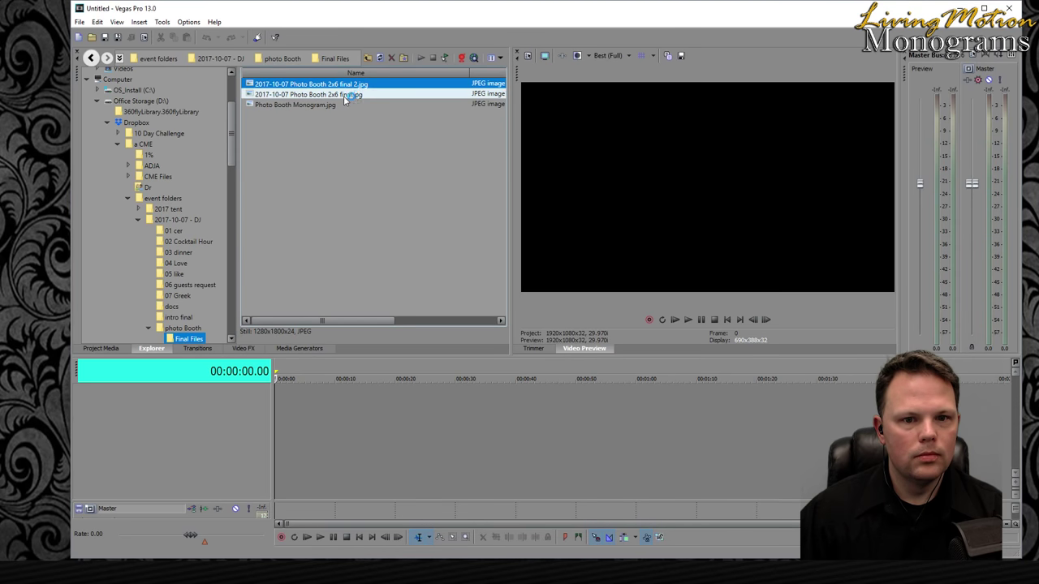
{"action": "left_click", "coordinate": [332, 106]}
{"action": "left_click", "coordinate": [311, 156]}
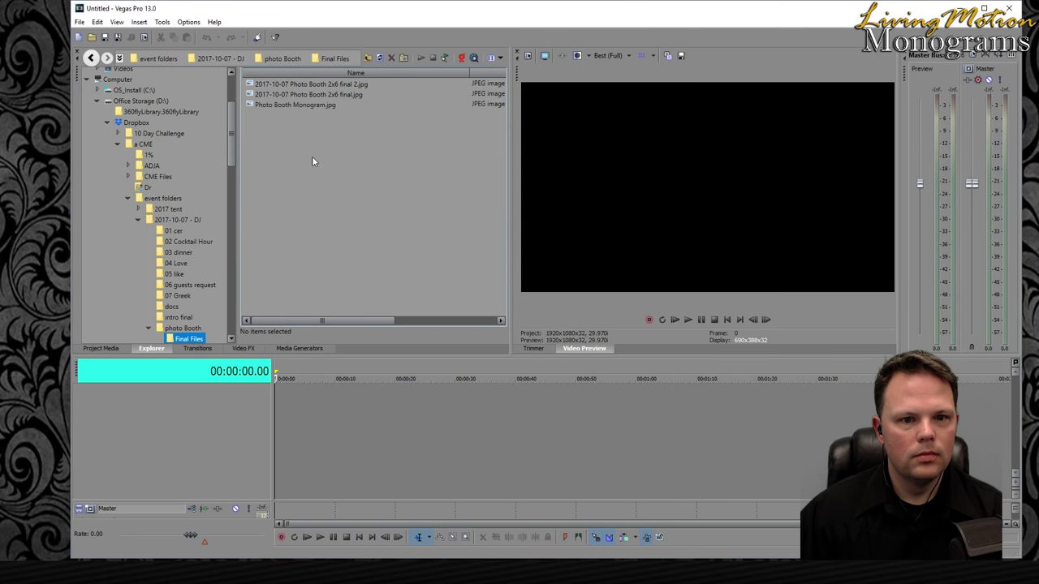
- Add Photo Booth Monogram.jpg to the timeline and mark a loop region from the start
{"action": "left_click_drag", "start_coordinate": [311, 108], "coordinate": [286, 480]}
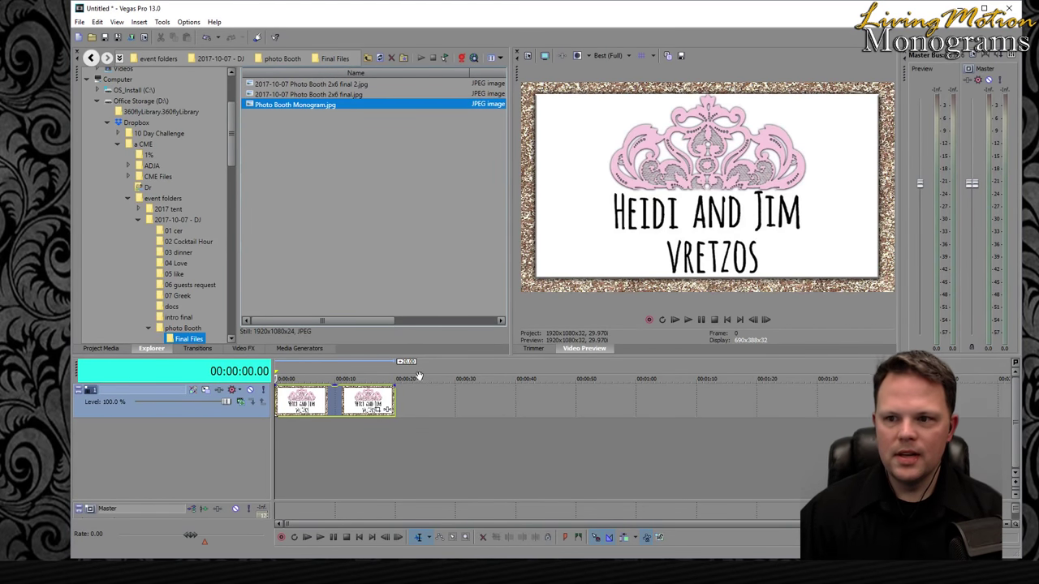
{"action": "left_click", "coordinate": [388, 403]}
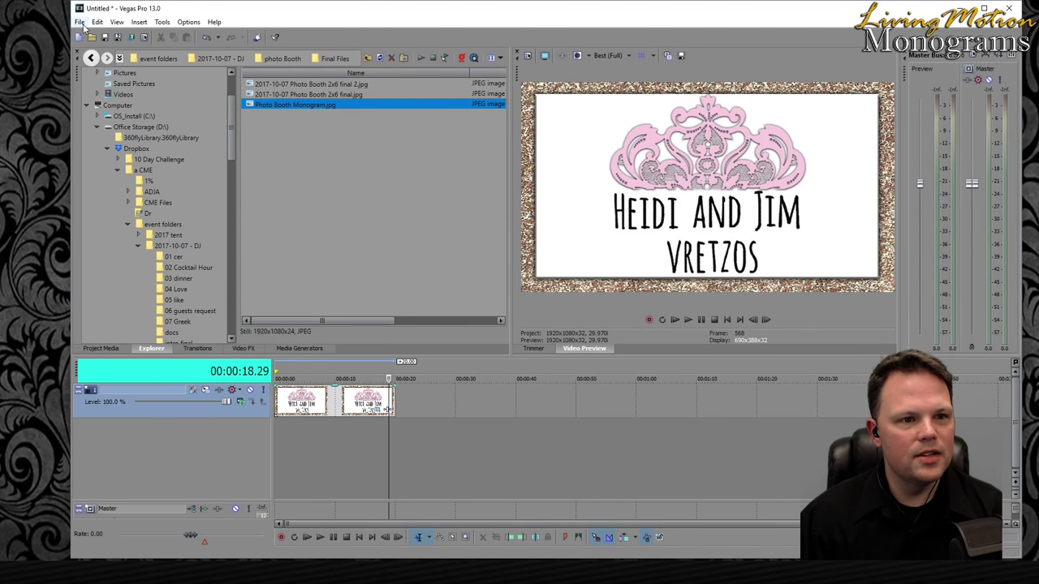
{"action": "left_click_drag", "start_coordinate": [367, 479], "coordinate": [274, 479]}
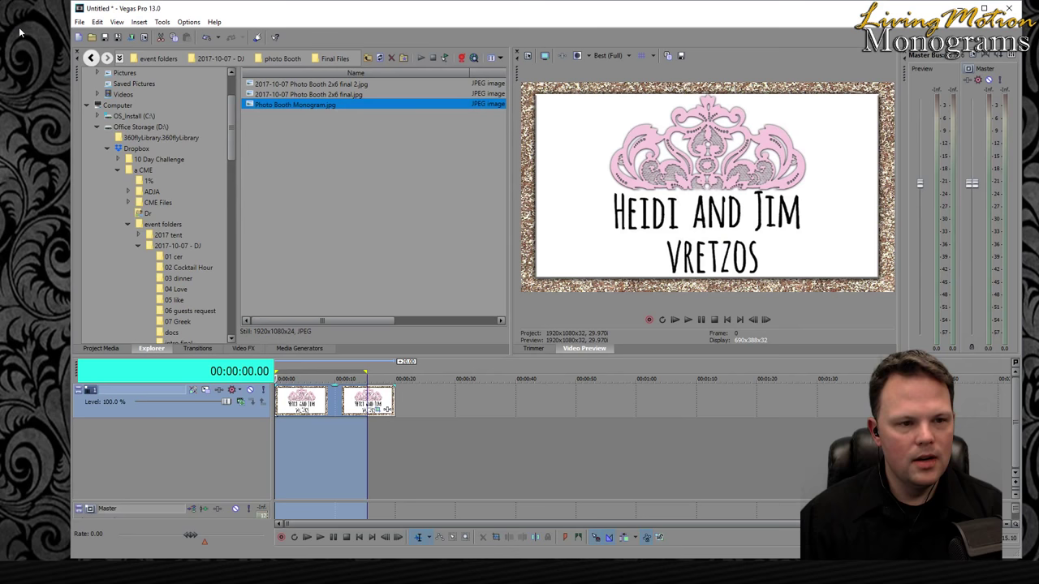
- Bring up the Render As dialog from the File menu
{"action": "left_click", "coordinate": [85, 25]}
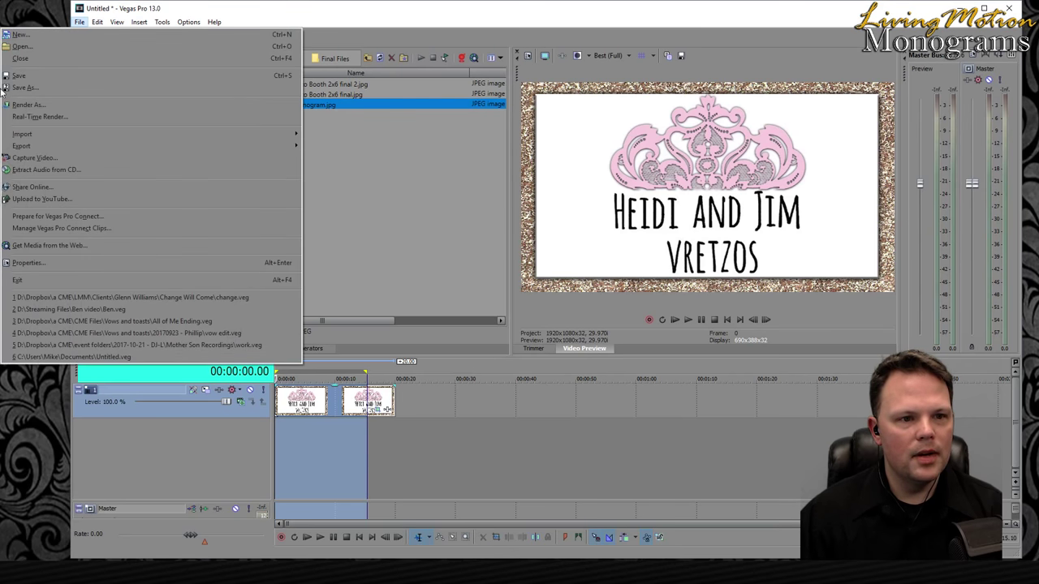
{"action": "left_click", "coordinate": [39, 107]}
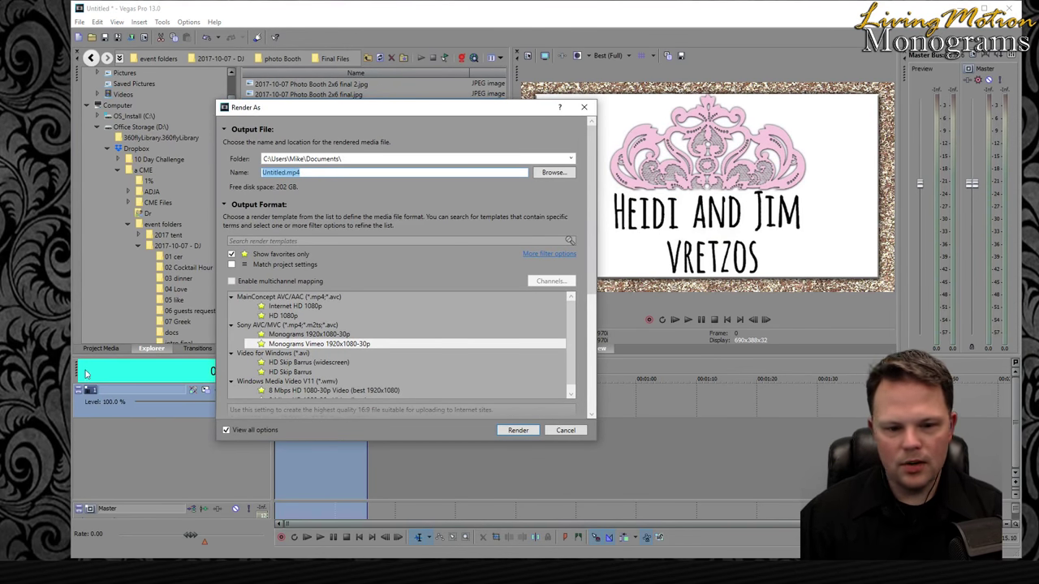
- List all output formats, collapse Sony AVC/MVC, and enlarge the Render As dialog
{"action": "left_click", "coordinate": [232, 255]}
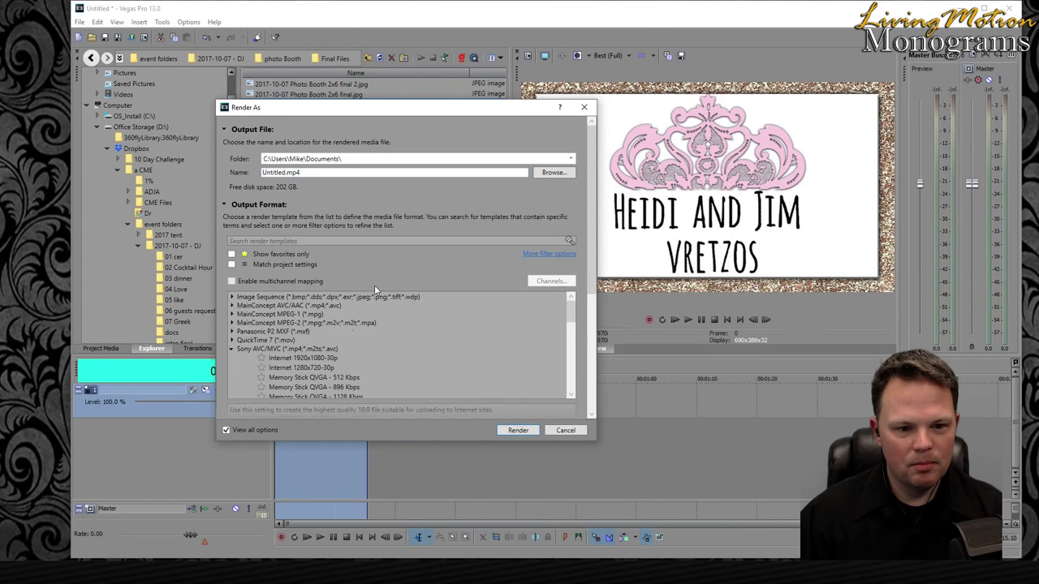
{"action": "left_click", "coordinate": [235, 350]}
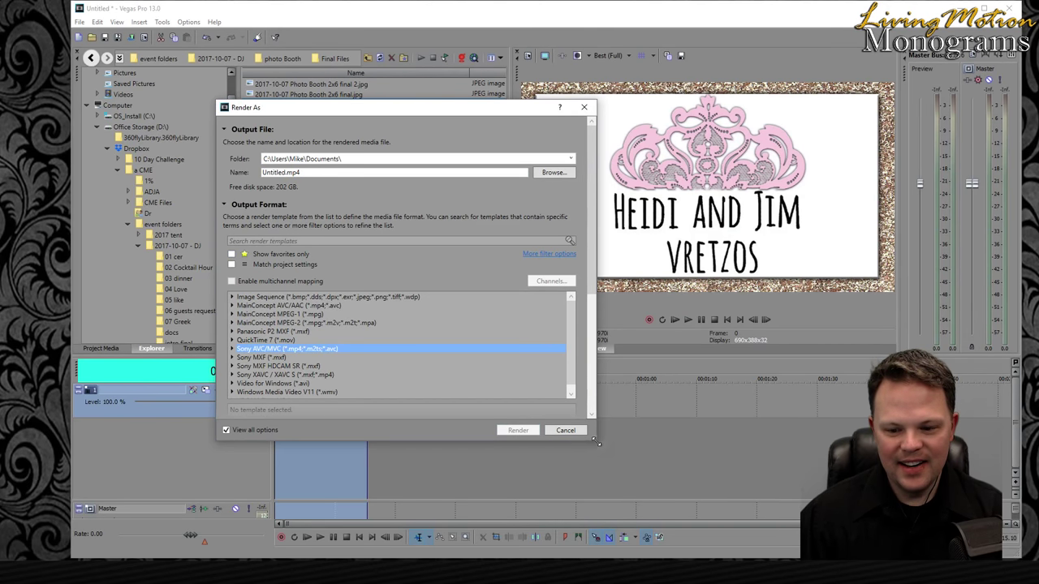
{"action": "left_click_drag", "start_coordinate": [596, 439], "coordinate": [805, 560]}
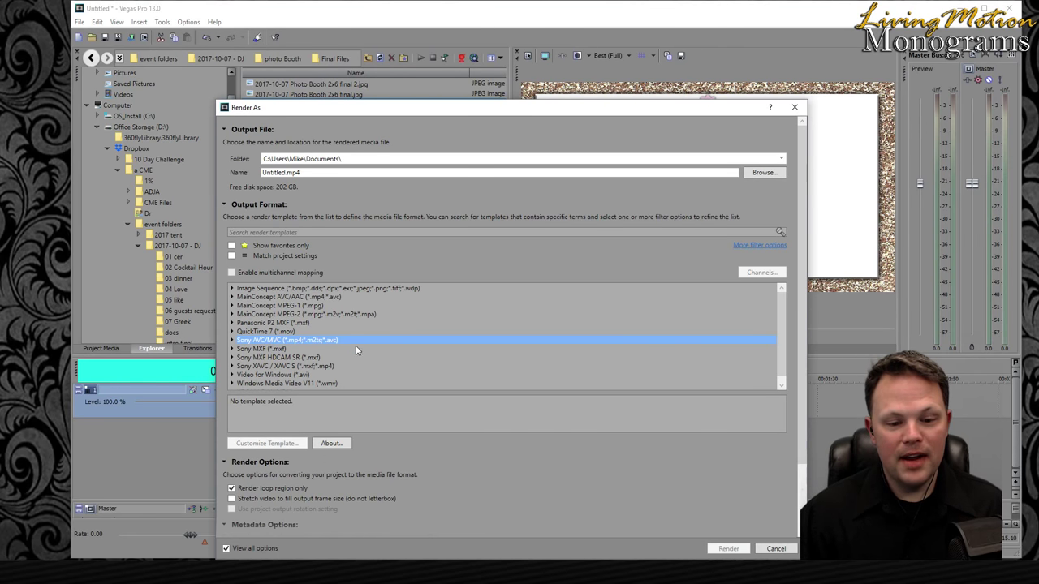
- Scroll through the Render As options and inspect the output folder path
{"action": "scroll", "coordinate": [342, 354], "scroll_direction": "down", "scroll_amount": 1}
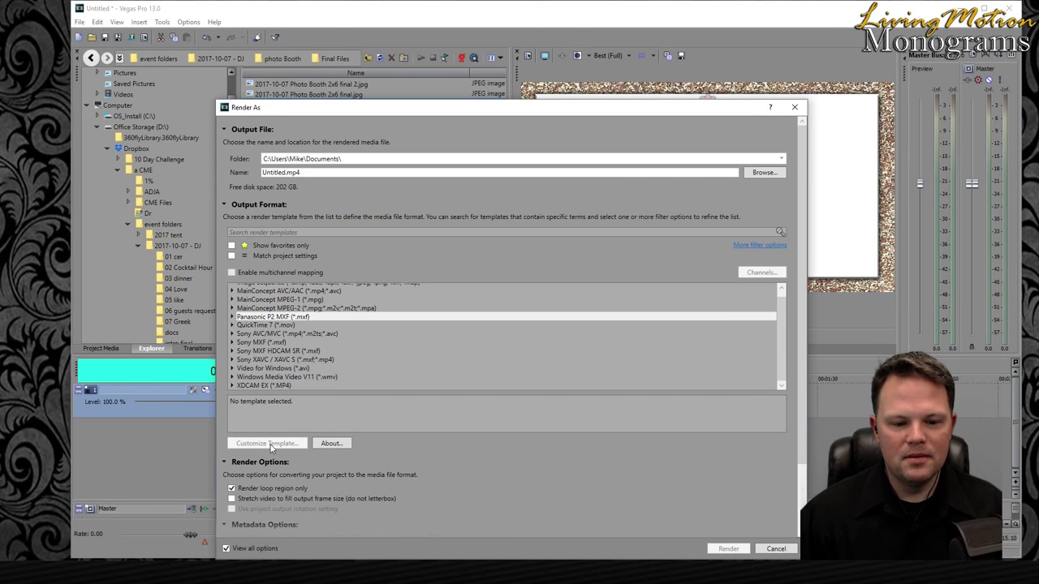
{"action": "scroll", "coordinate": [480, 459], "scroll_direction": "down", "scroll_amount": 3}
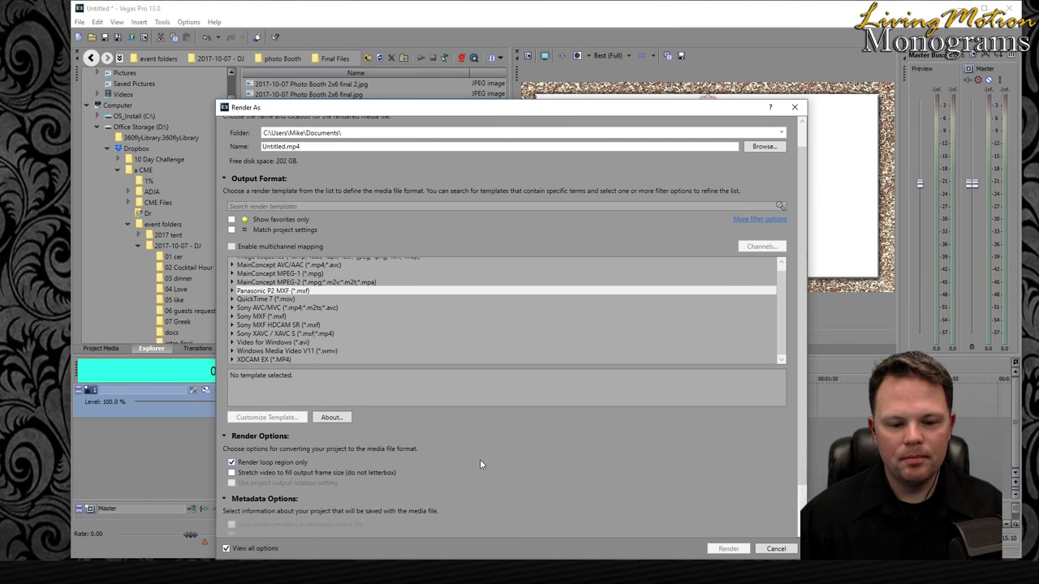
{"action": "scroll", "coordinate": [471, 458], "scroll_direction": "up", "scroll_amount": 2}
{"action": "scroll", "coordinate": [472, 456], "scroll_direction": "up", "scroll_amount": 1}
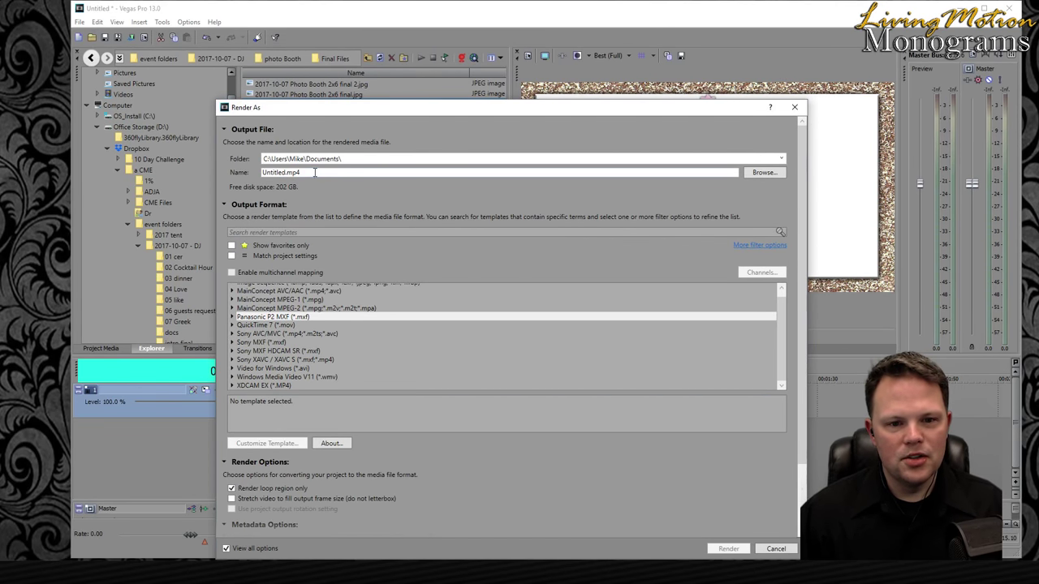
{"action": "left_click", "coordinate": [358, 158]}
{"action": "left_click", "coordinate": [358, 159]}
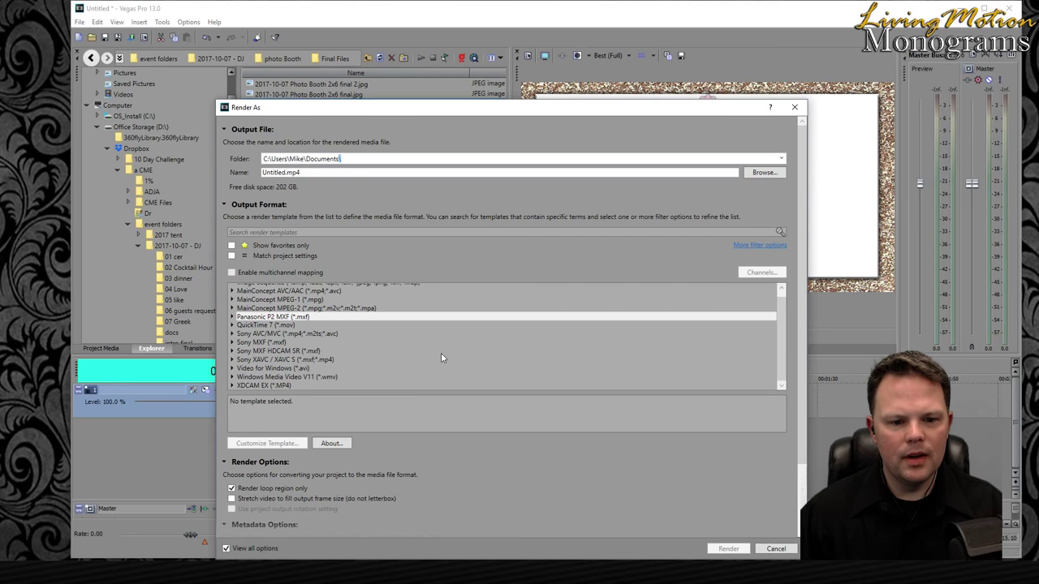
- Browse the MainConcept MPEG-2, Sony AVC/MVC, HDCAM SR and XAVC format rows
{"action": "left_click", "coordinate": [307, 310]}
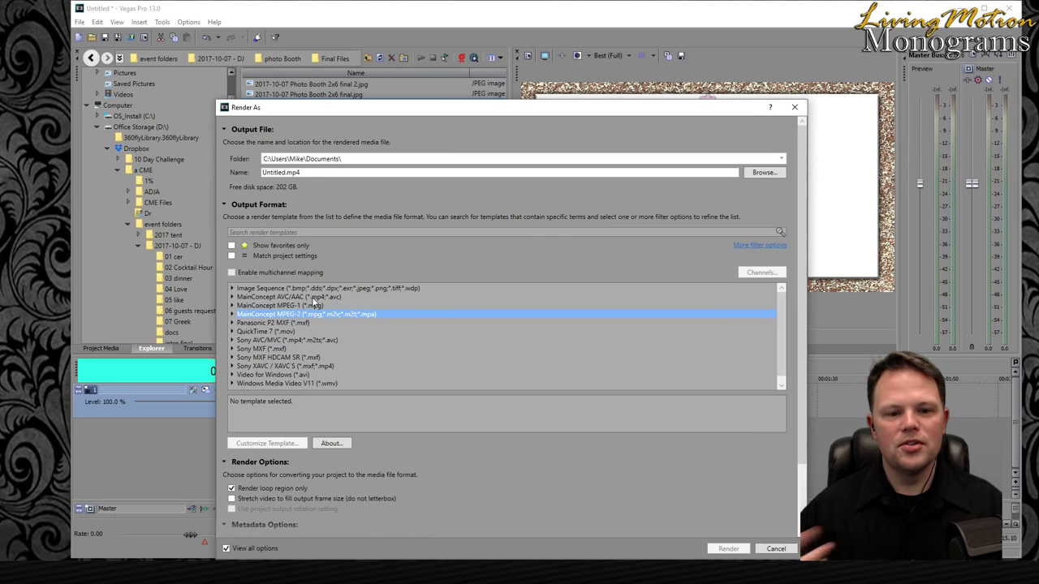
{"action": "left_click", "coordinate": [254, 341]}
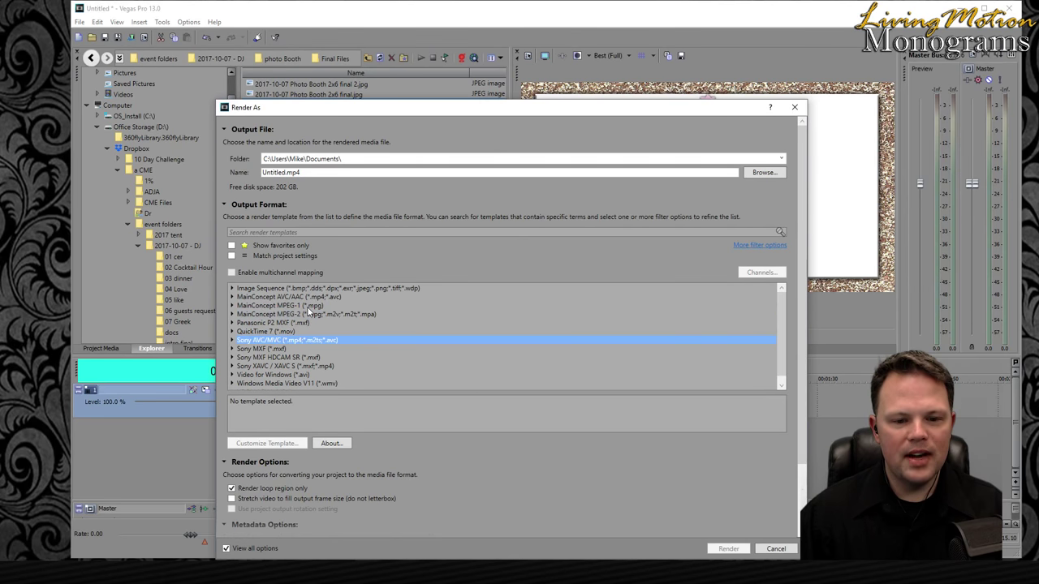
{"action": "left_click", "coordinate": [330, 358]}
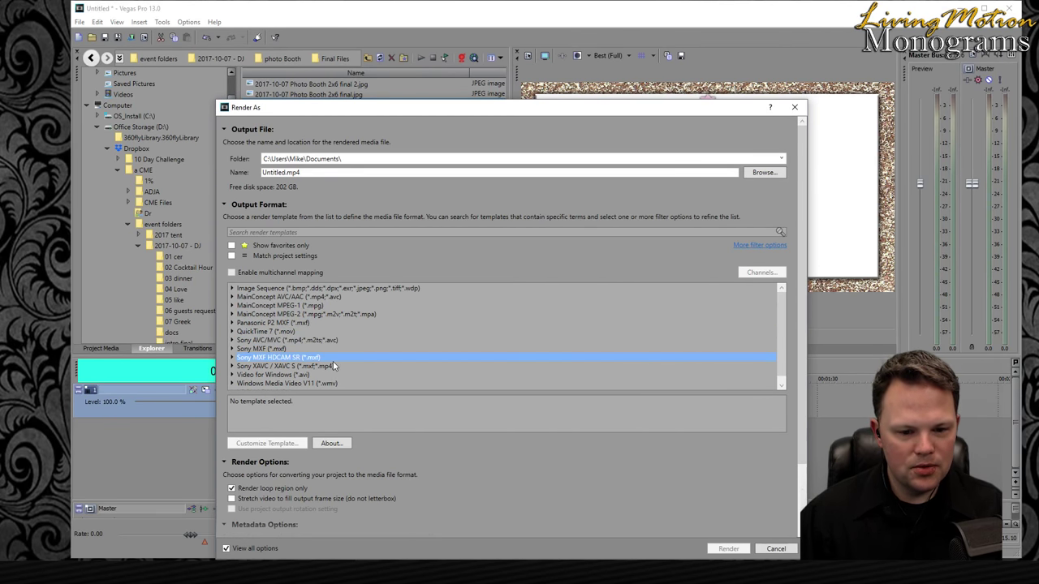
{"action": "left_click", "coordinate": [325, 367]}
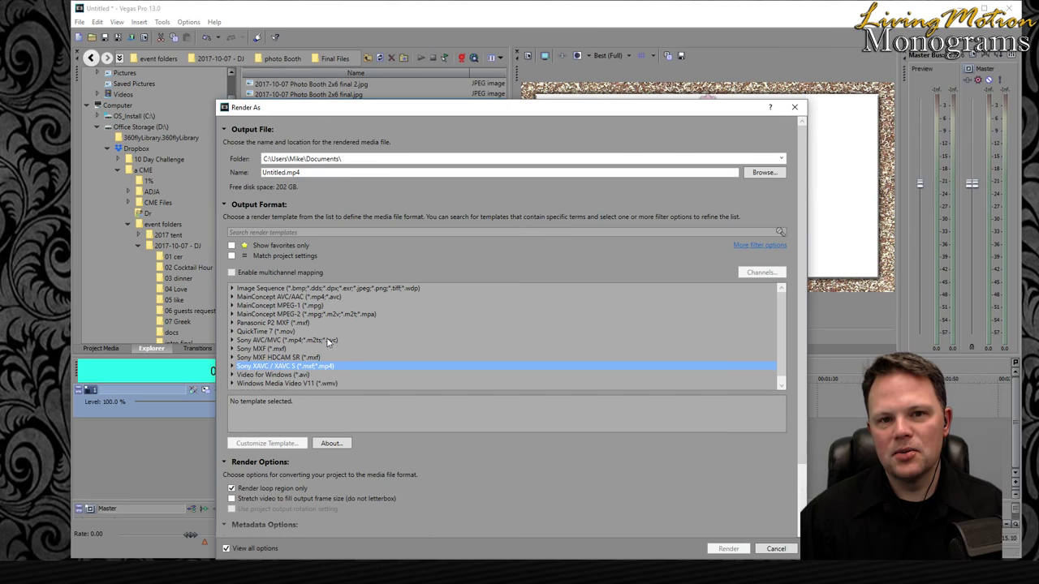
{"action": "left_click", "coordinate": [281, 357]}
{"action": "left_click", "coordinate": [271, 341]}
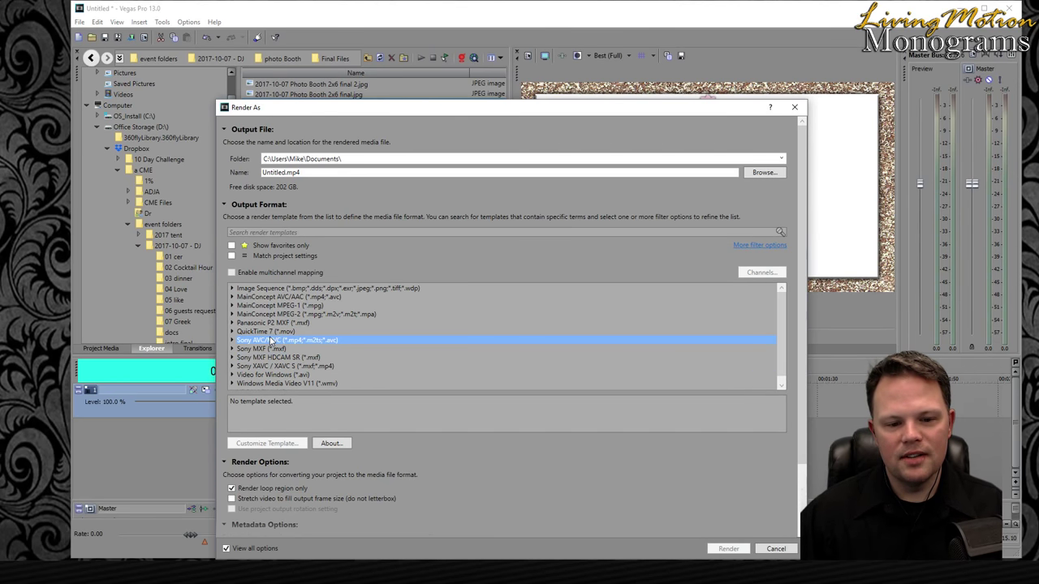
{"action": "left_click", "coordinate": [264, 367]}
- Check Video for Windows, QuickTime 7 and MPEG formats, then expand Sony AVC/MVC templates
{"action": "left_click", "coordinate": [265, 376]}
{"action": "left_click", "coordinate": [268, 332]}
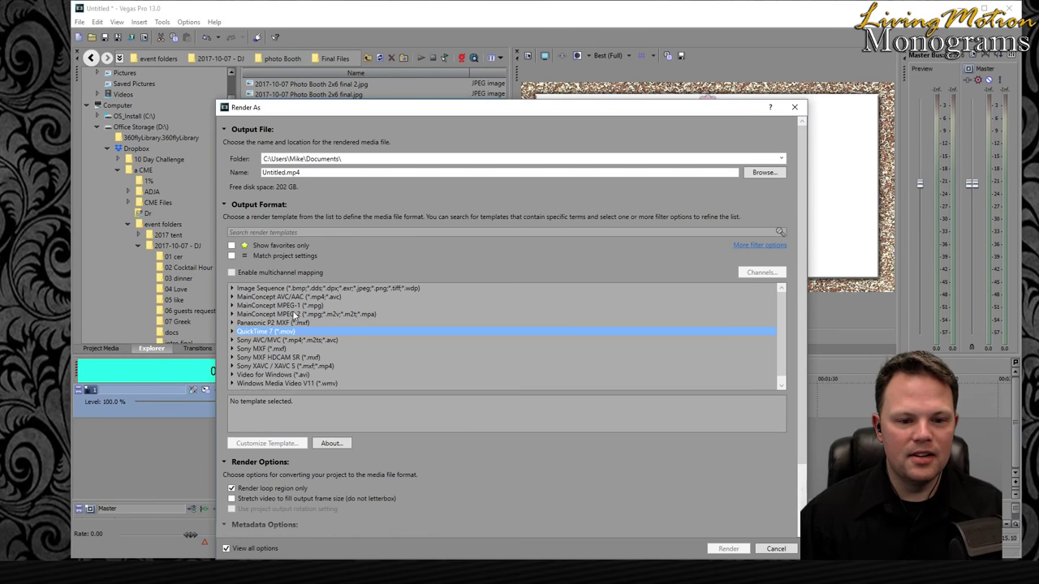
{"action": "left_click", "coordinate": [255, 306]}
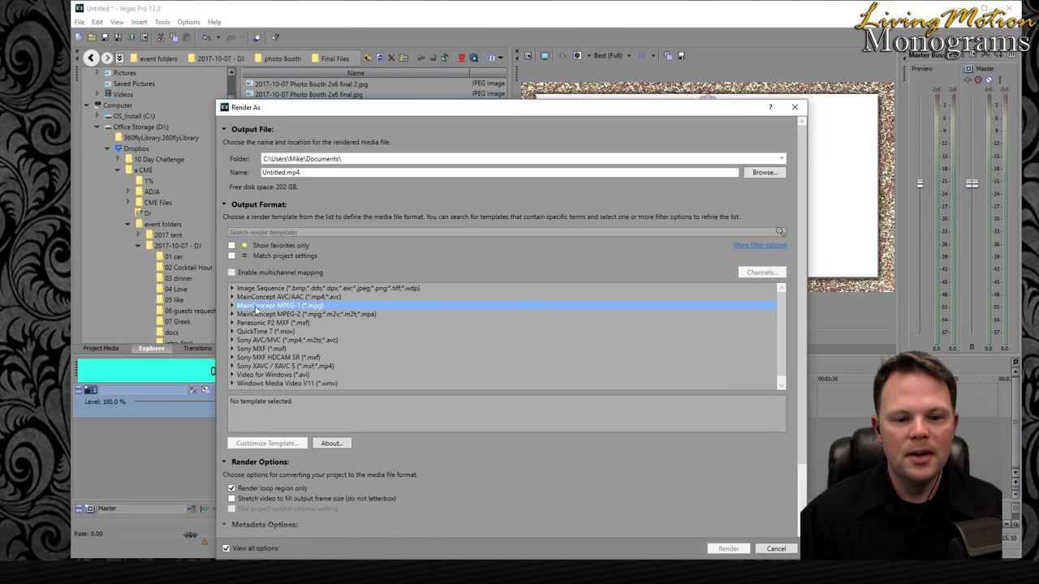
{"action": "left_click", "coordinate": [268, 317]}
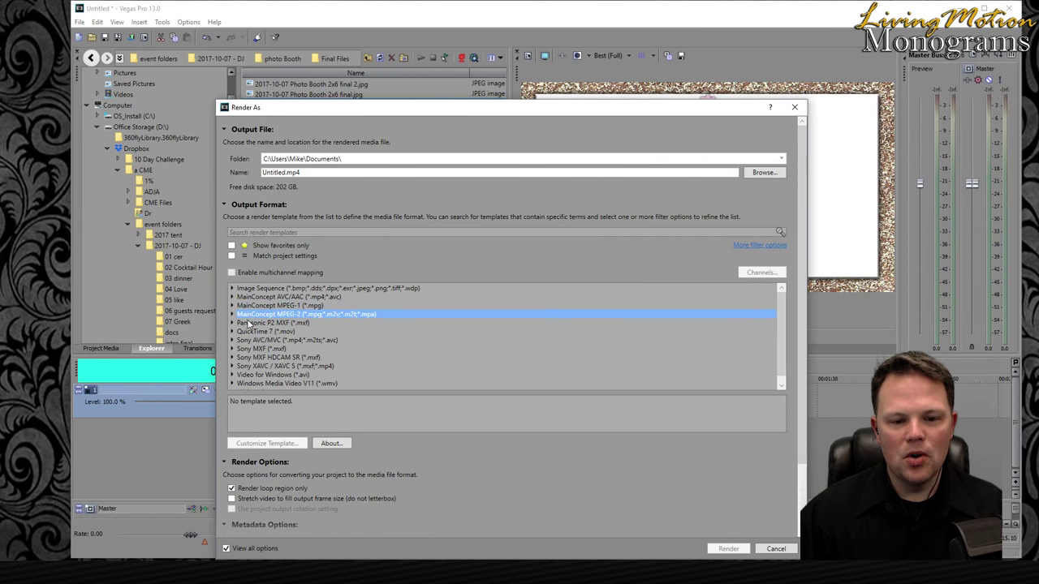
{"action": "left_click", "coordinate": [280, 341]}
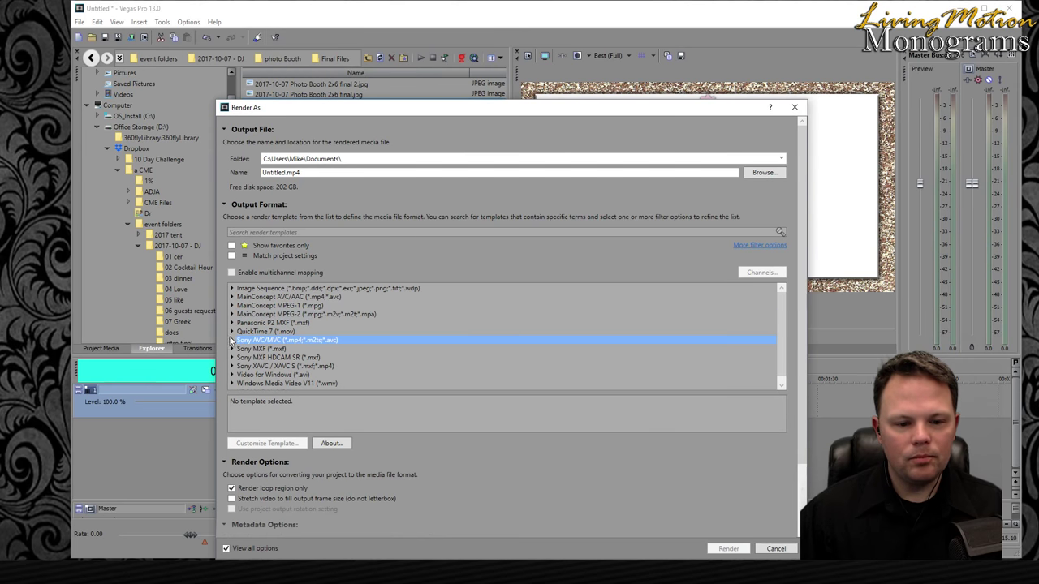
{"action": "left_click", "coordinate": [232, 341]}
- Select the Internet 1920x1080-30p template in the Sony AVC/MVC group
{"action": "scroll", "coordinate": [366, 338], "scroll_direction": "down", "scroll_amount": 2}
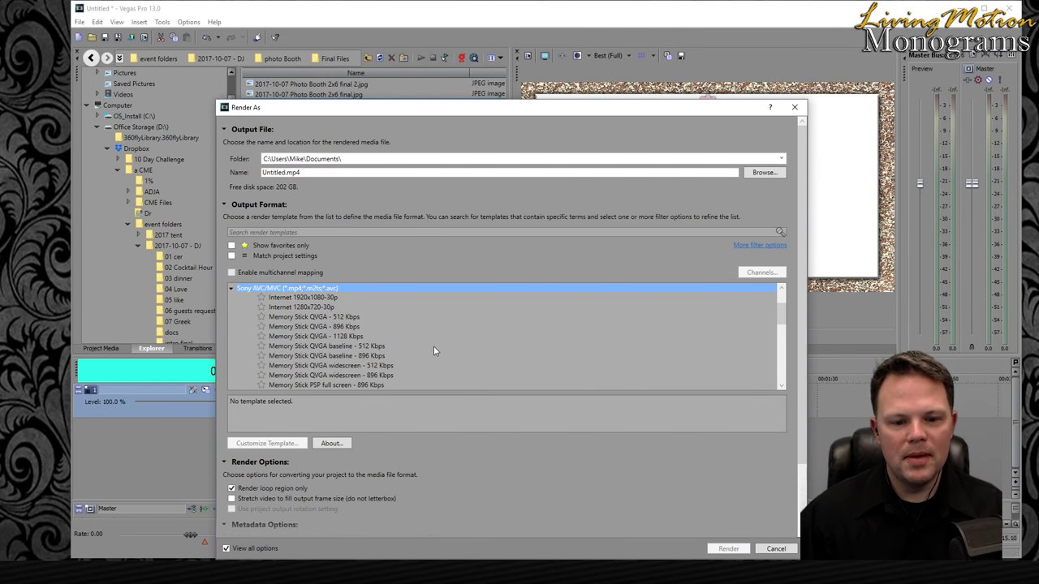
{"action": "scroll", "coordinate": [434, 346], "scroll_direction": "down", "scroll_amount": 6}
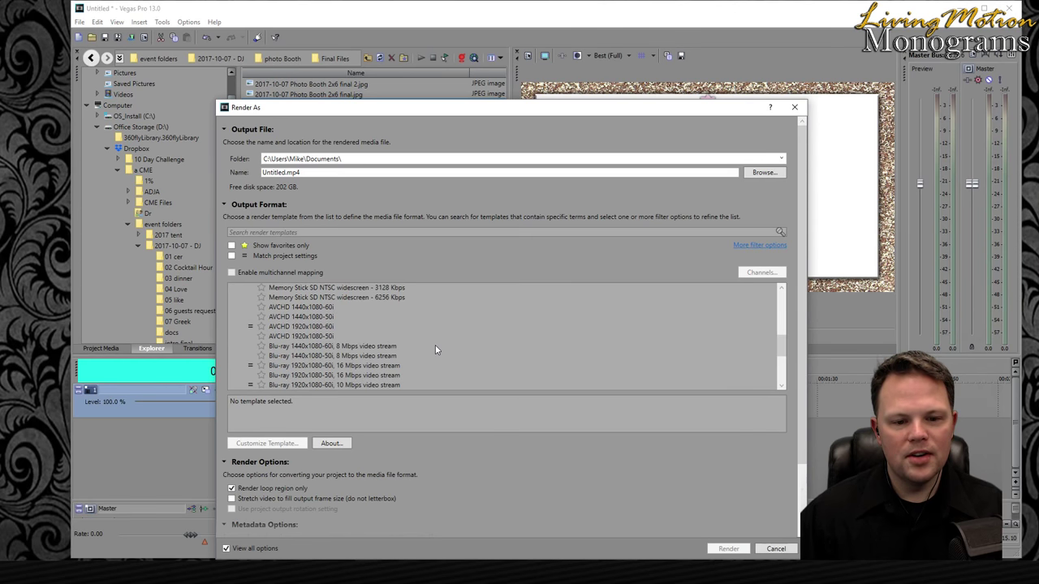
{"action": "scroll", "coordinate": [435, 349], "scroll_direction": "up", "scroll_amount": 8}
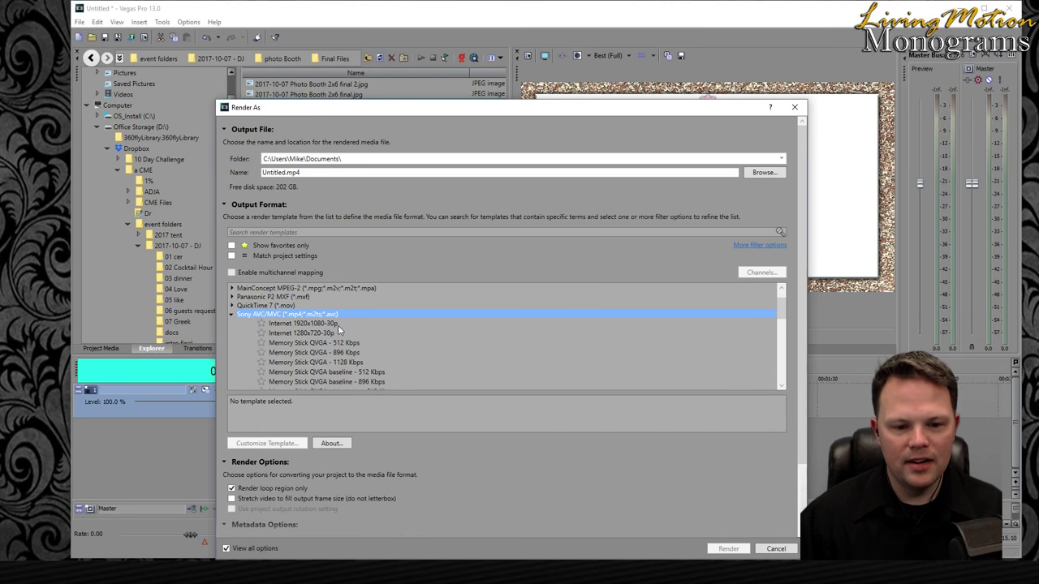
{"action": "left_click", "coordinate": [294, 325]}
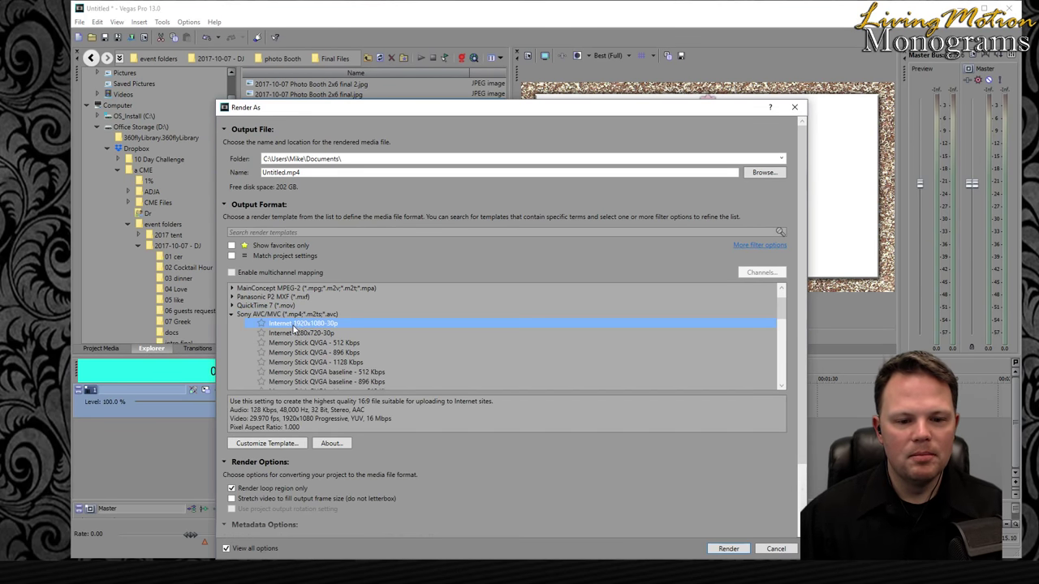
- Customize the template, keeping AVC video format and 1920x1080 frame size
{"action": "left_click", "coordinate": [275, 448]}
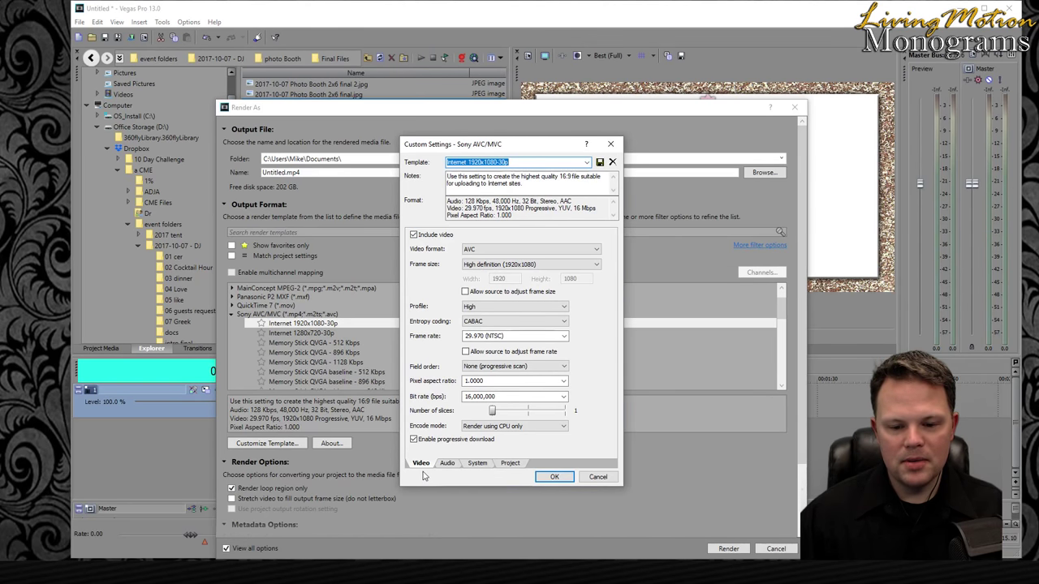
{"action": "left_click", "coordinate": [520, 253]}
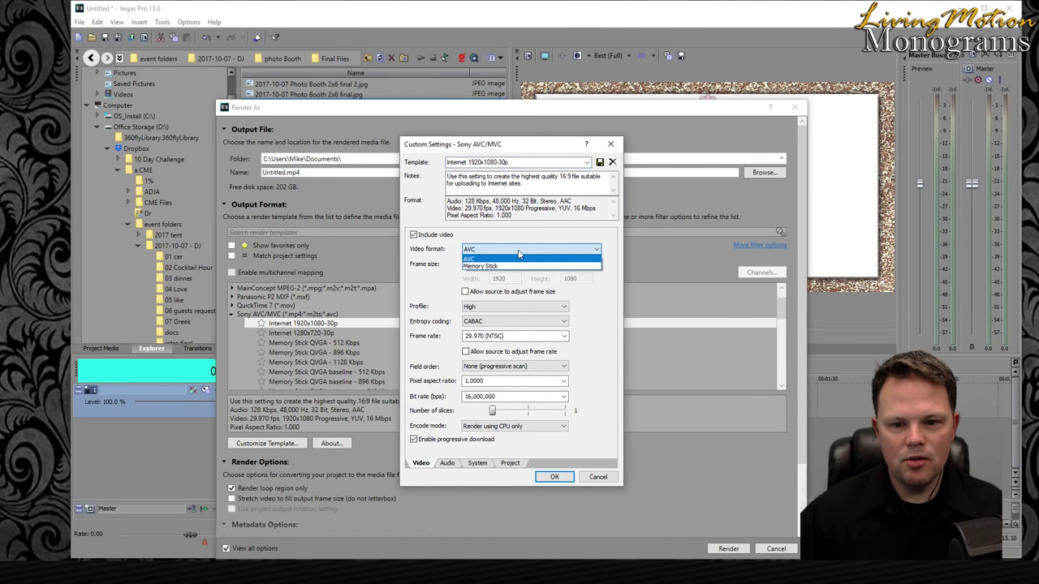
{"action": "left_click", "coordinate": [414, 266]}
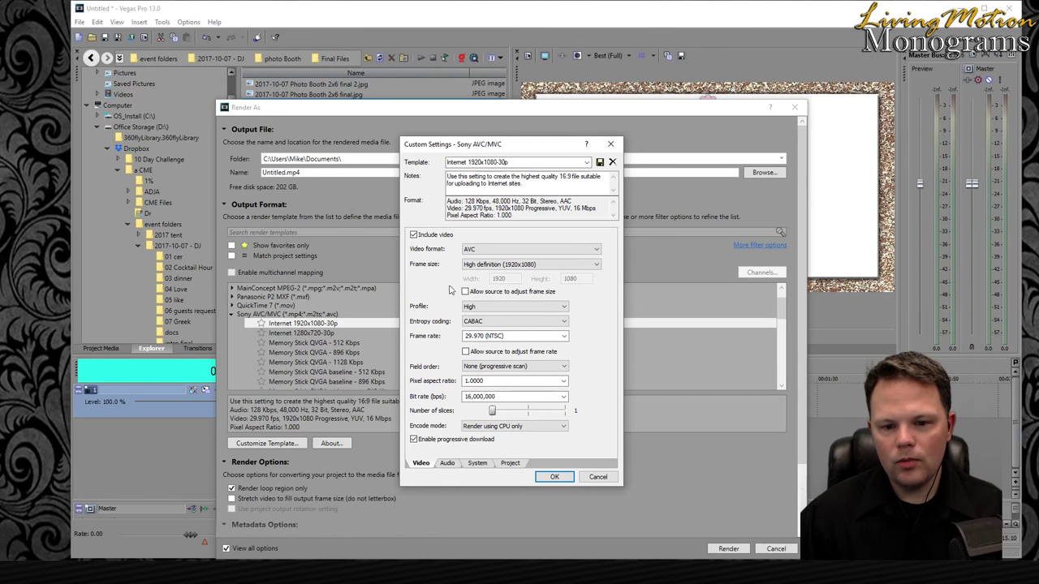
{"action": "left_click", "coordinate": [523, 265]}
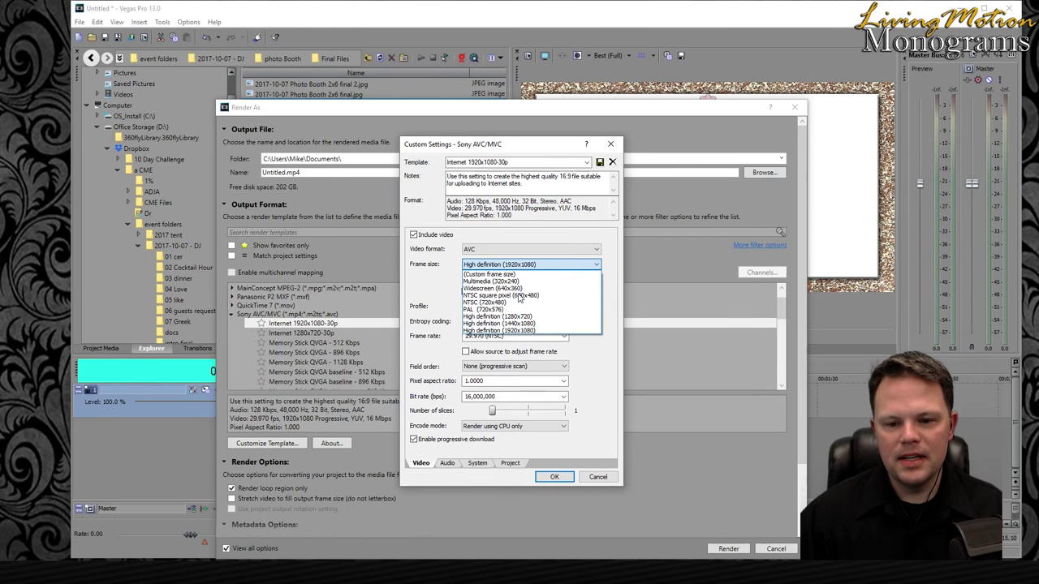
{"action": "left_click", "coordinate": [426, 269]}
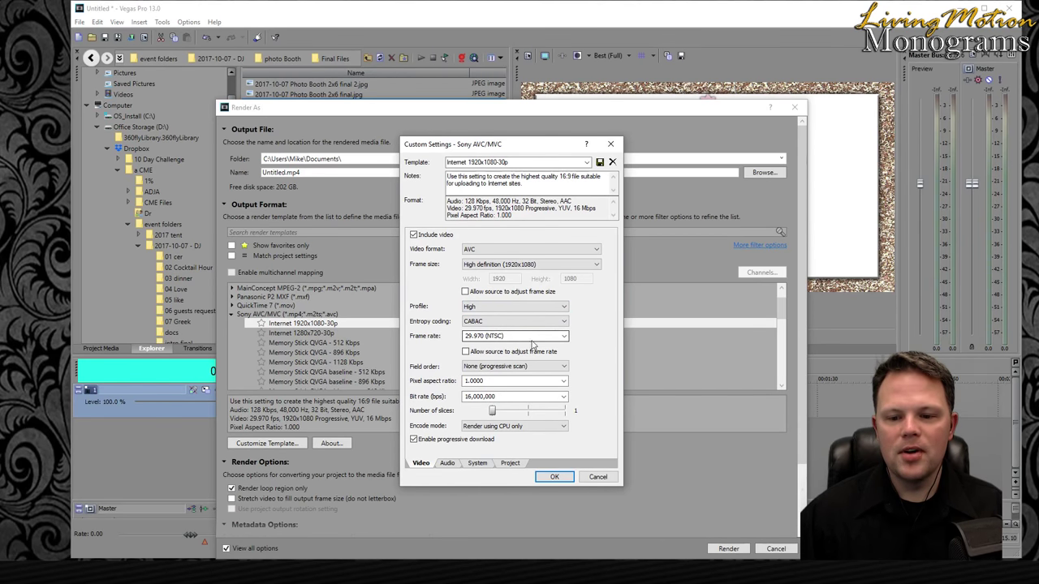
- Change the frame rate from 29.970 to 30
{"action": "left_click", "coordinate": [564, 338]}
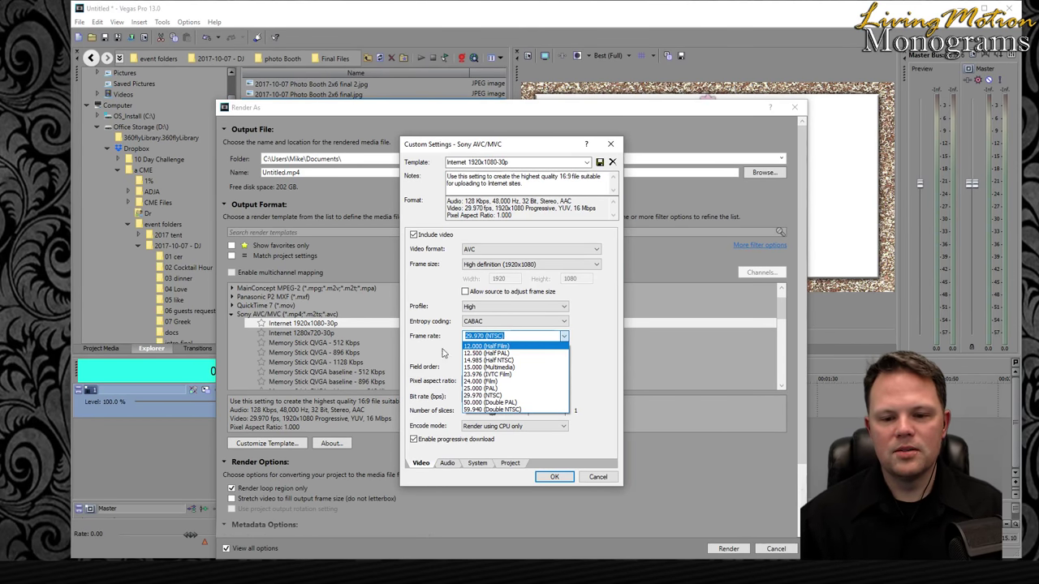
{"action": "left_click", "coordinate": [531, 331]}
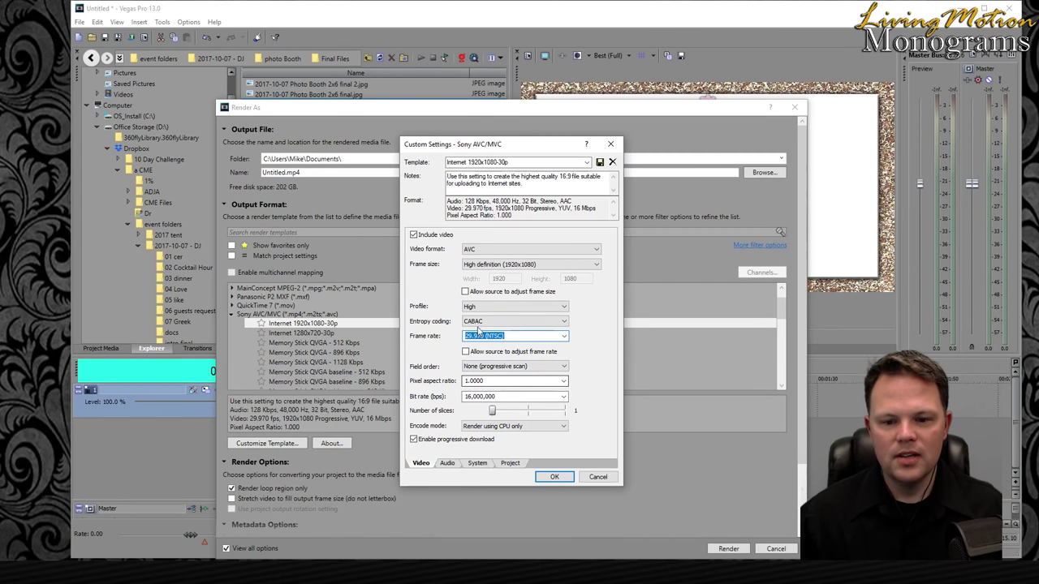
{"action": "left_click_drag", "start_coordinate": [487, 336], "coordinate": [438, 340]}
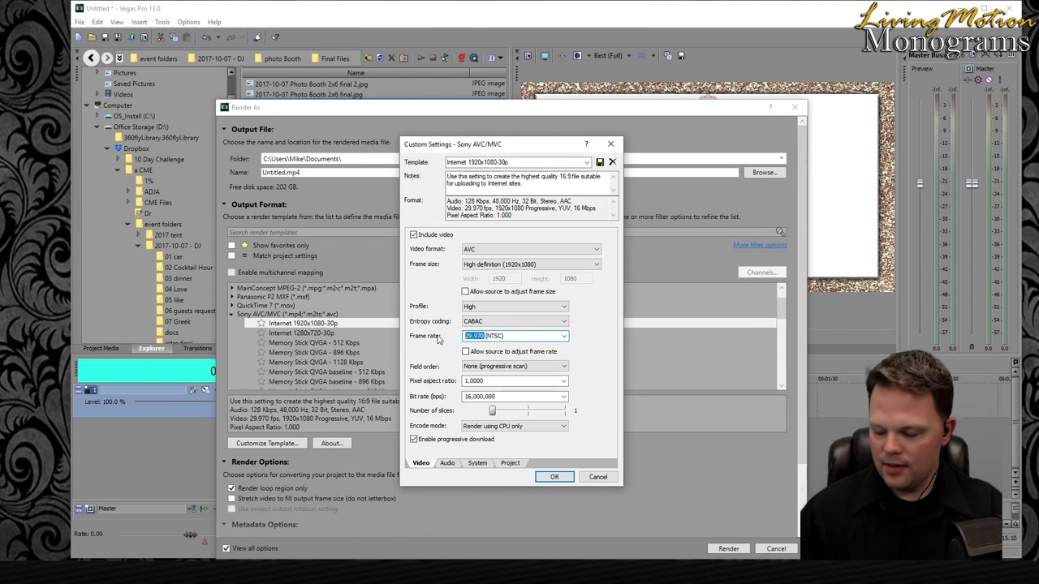
{"action": "type", "text": "30"}
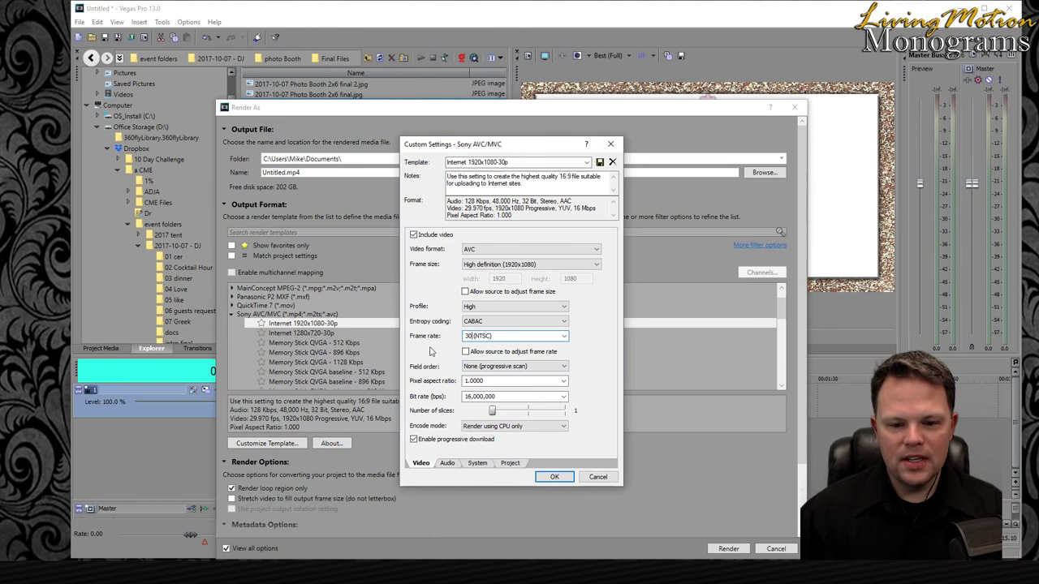
- Keep progressive field order and a 1.0000 pixel aspect ratio
{"action": "left_click", "coordinate": [501, 369]}
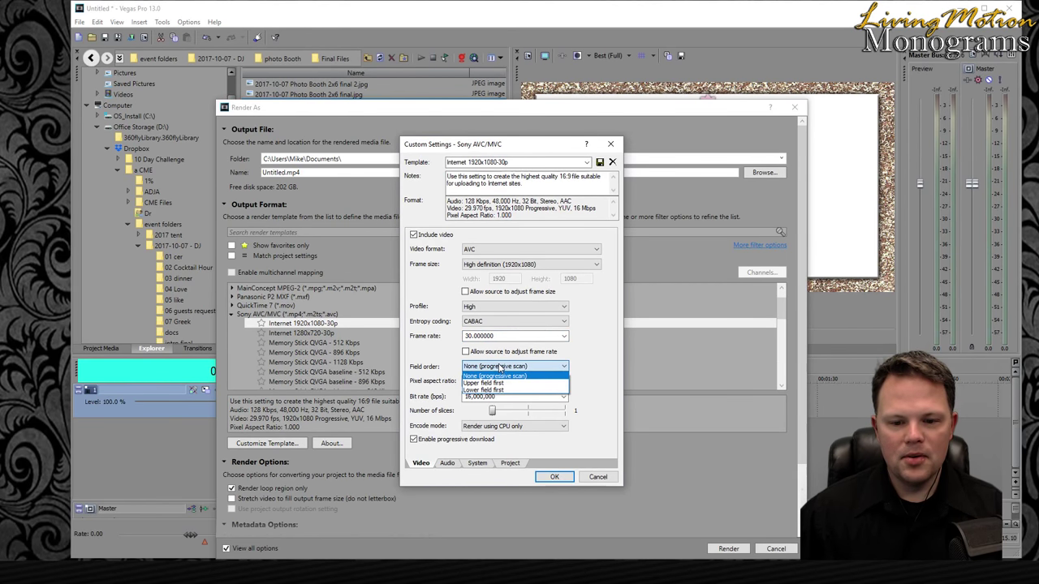
{"action": "left_click", "coordinate": [501, 368]}
{"action": "left_click", "coordinate": [494, 381]}
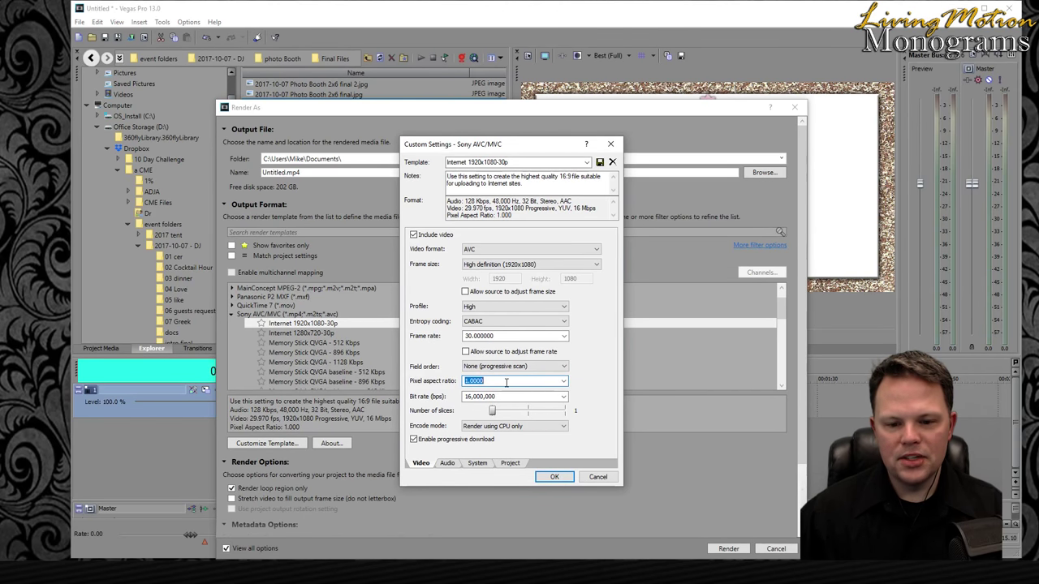
{"action": "left_click", "coordinate": [563, 383]}
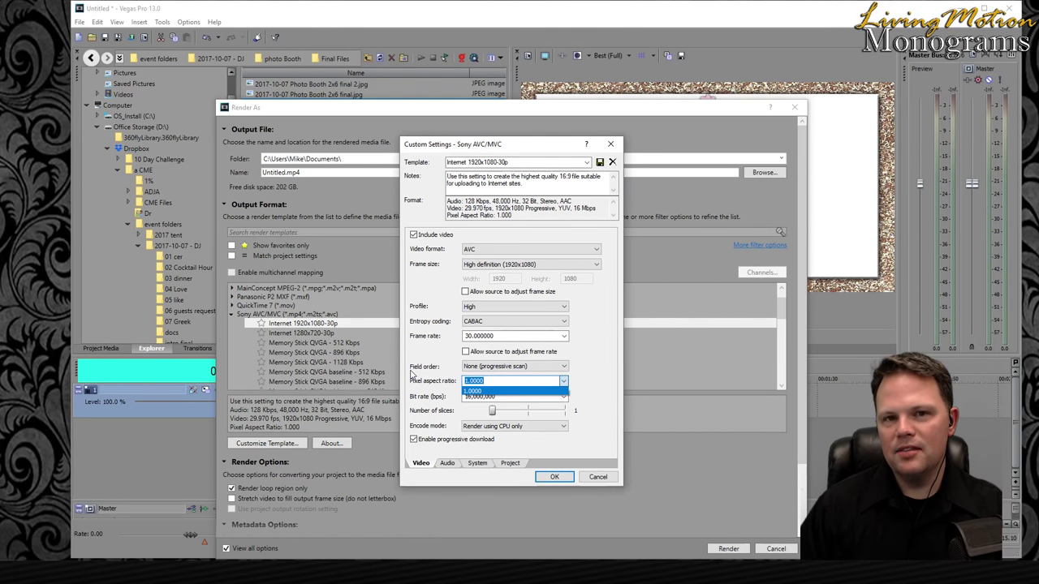
{"action": "left_click", "coordinate": [452, 391]}
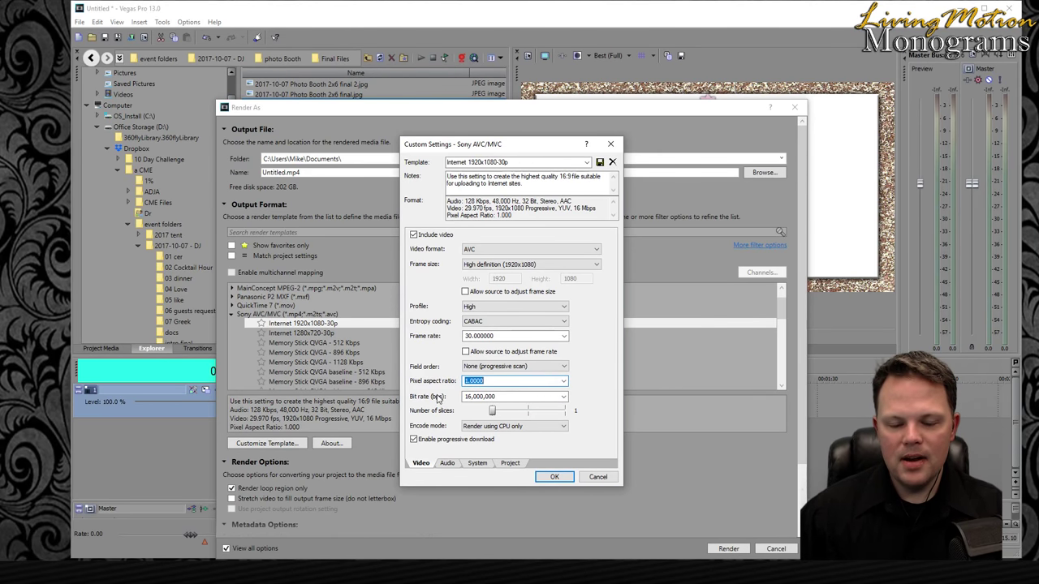
- Review the video bit rate presets for 192,000 and the encode mode options
{"action": "left_click", "coordinate": [563, 397]}
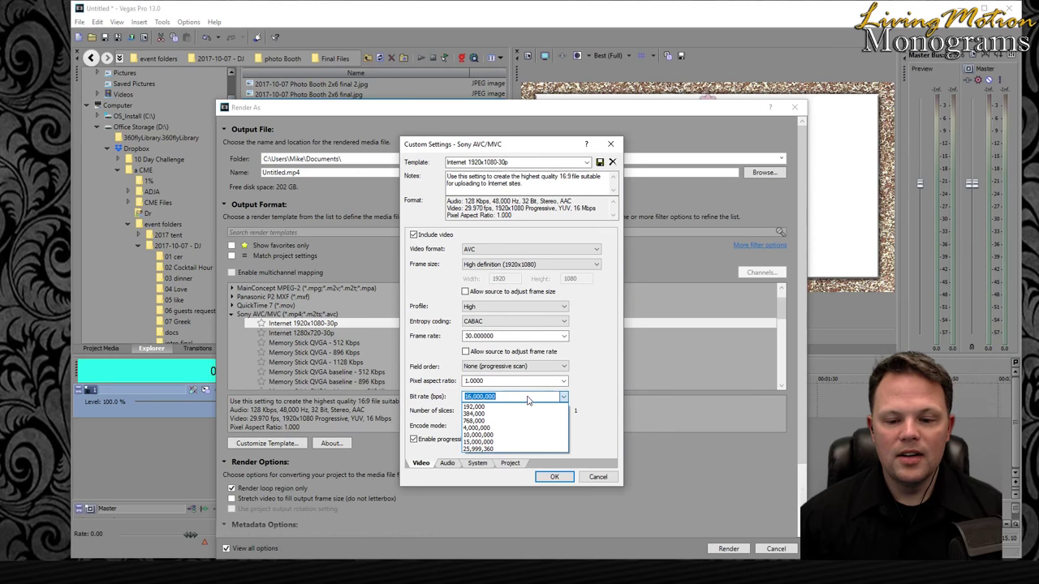
{"action": "left_click", "coordinate": [583, 404]}
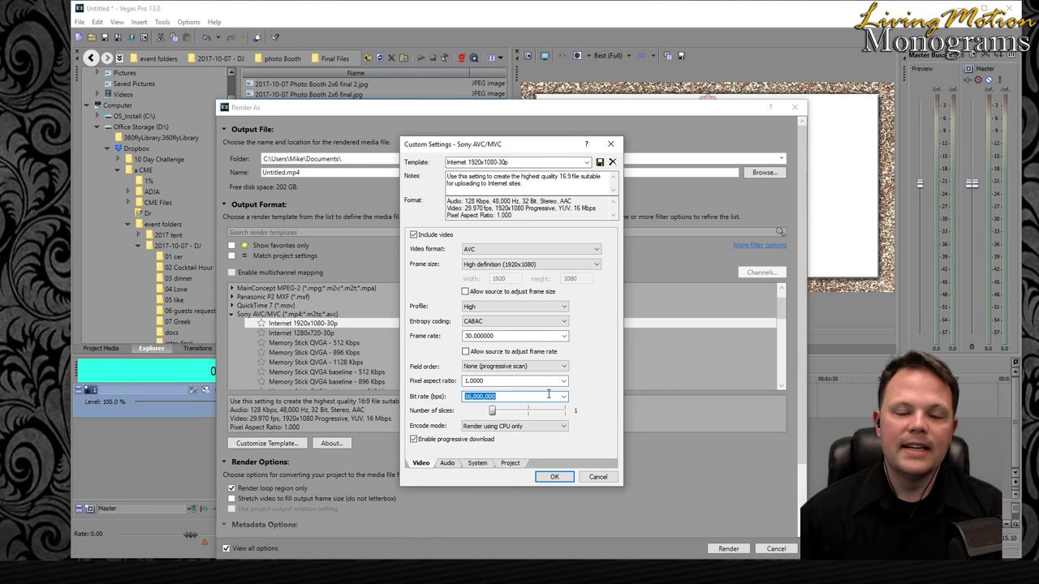
{"action": "scroll", "coordinate": [549, 393], "scroll_direction": "up", "scroll_amount": 10}
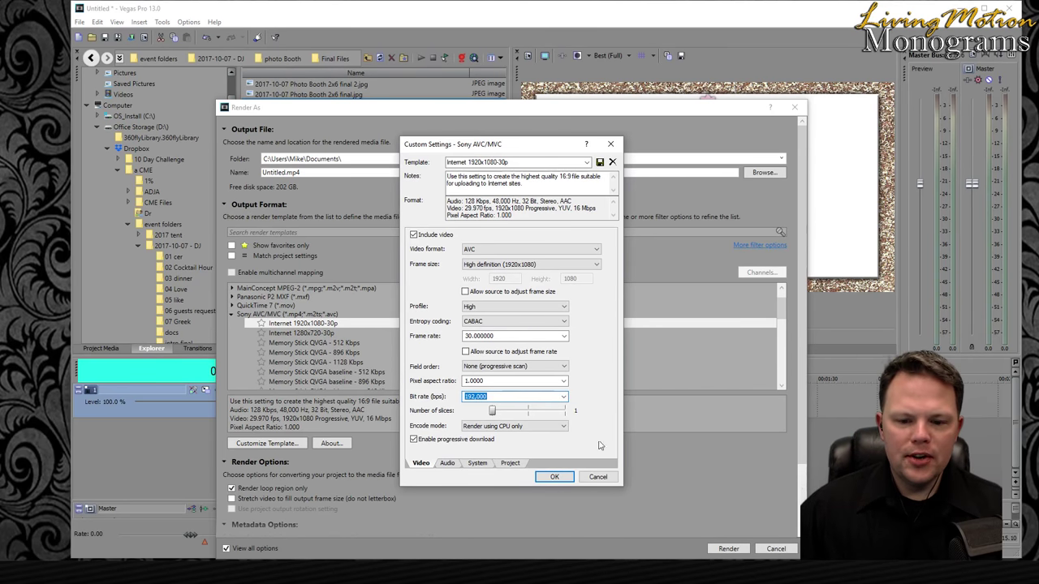
{"action": "left_click", "coordinate": [564, 427]}
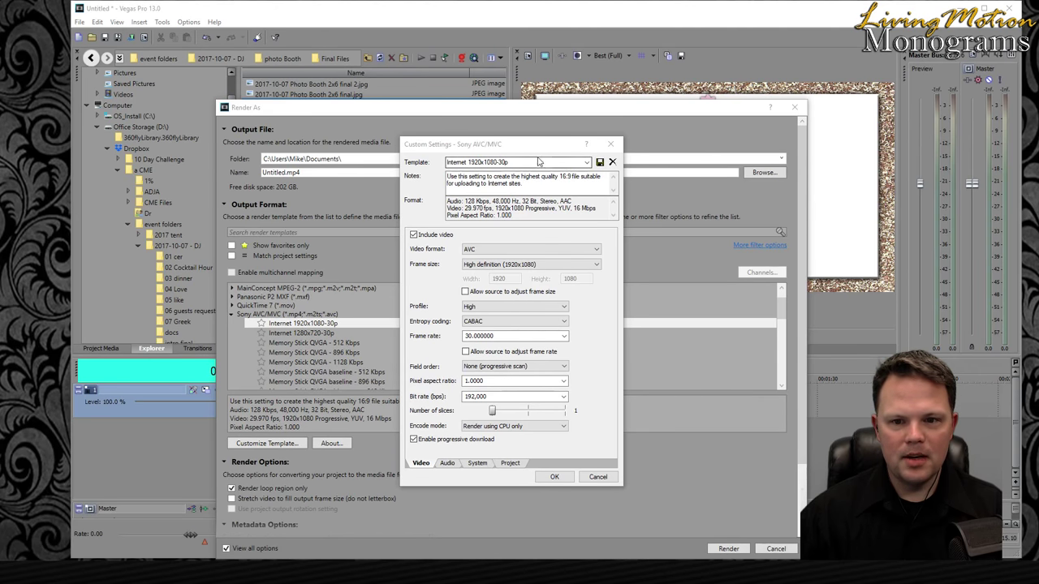
- Keep Encode mode on Render using CPU only and view the AAC audio settings
{"action": "left_click_drag", "start_coordinate": [526, 148], "coordinate": [497, 133]}
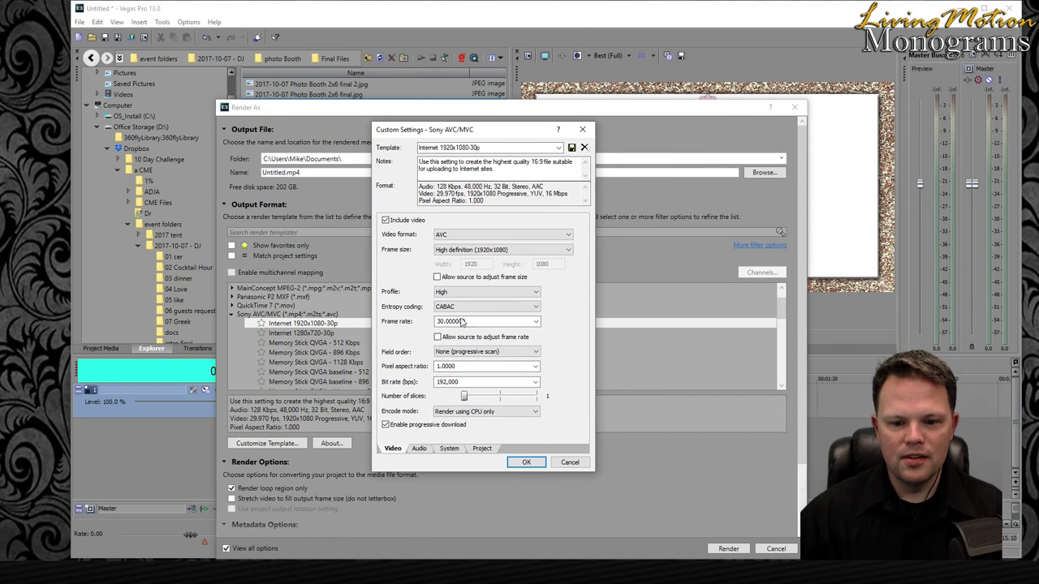
{"action": "left_click", "coordinate": [503, 412]}
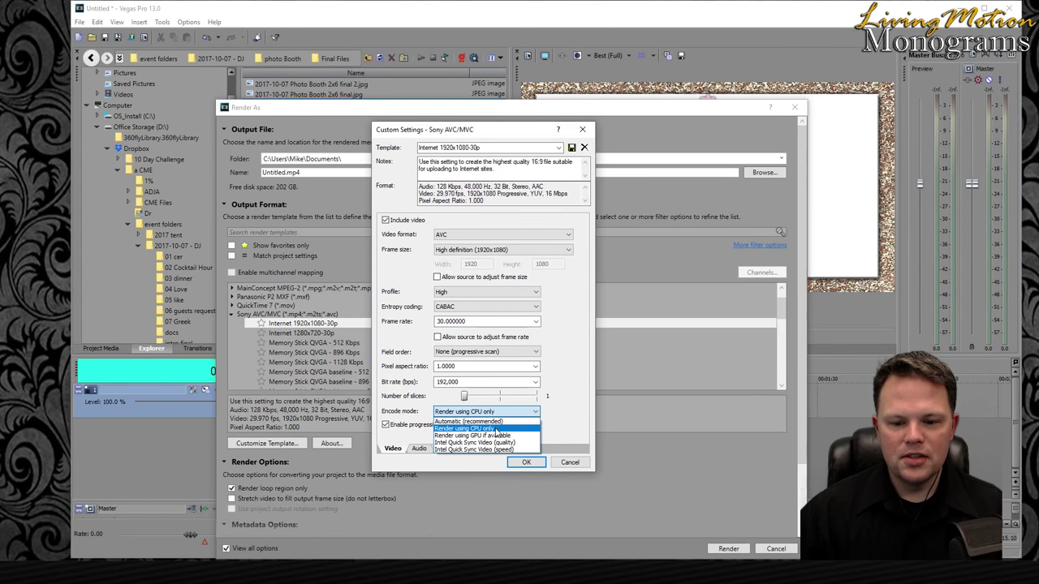
{"action": "left_click", "coordinate": [495, 429]}
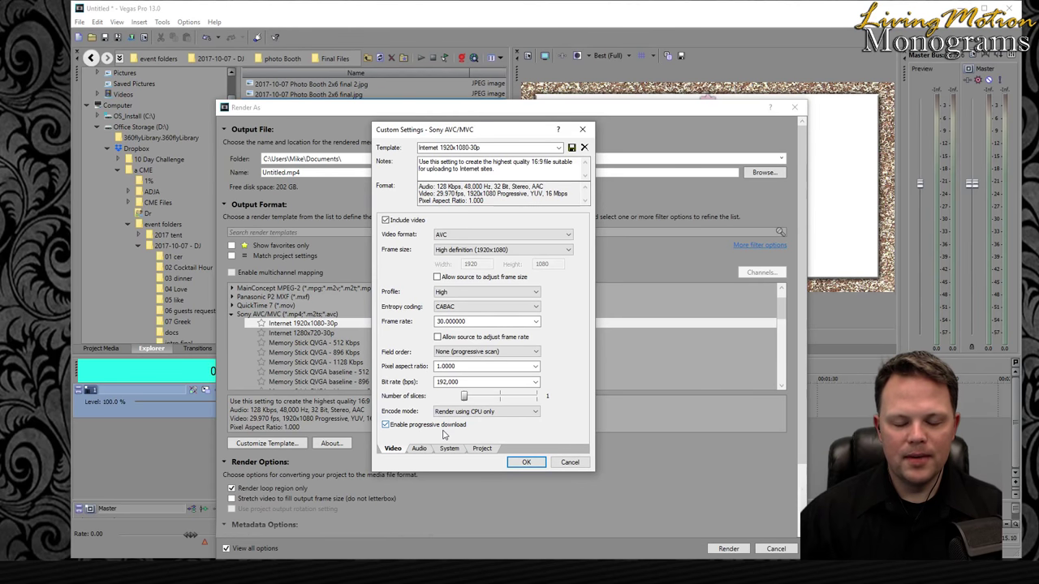
{"action": "left_click", "coordinate": [487, 412]}
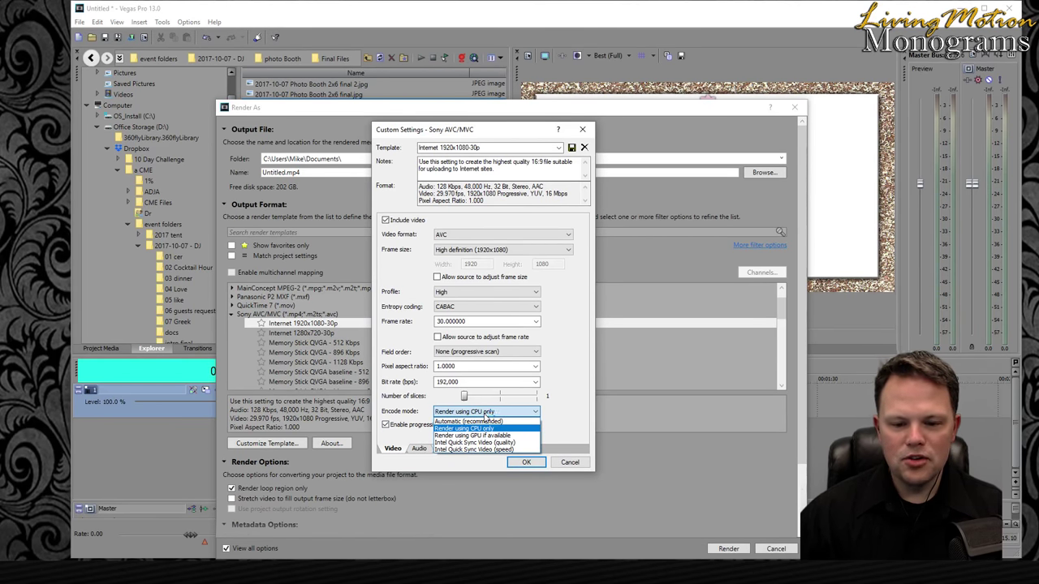
{"action": "left_click", "coordinate": [524, 412]}
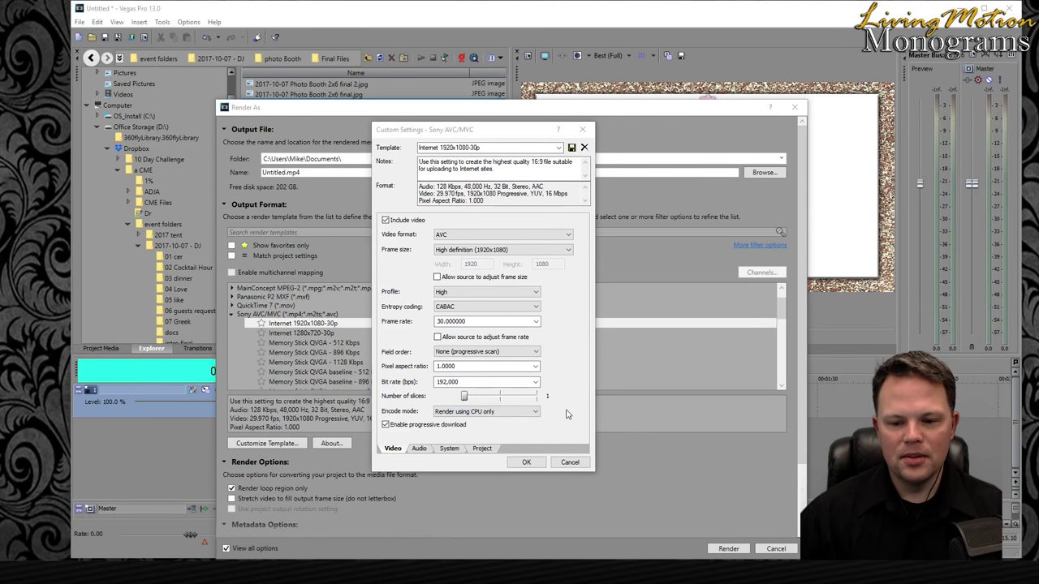
{"action": "left_click", "coordinate": [515, 412]}
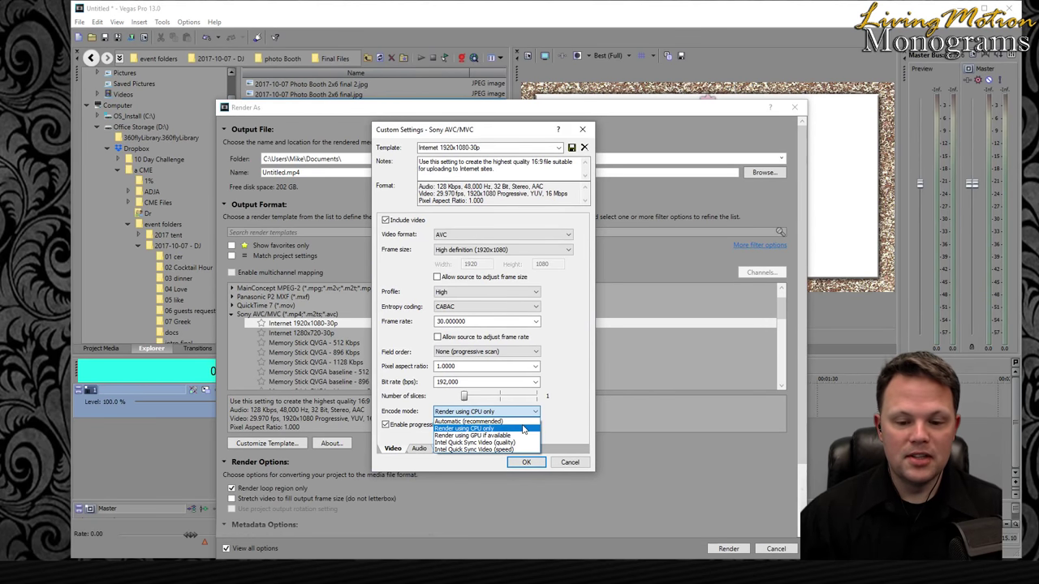
{"action": "left_click", "coordinate": [555, 414]}
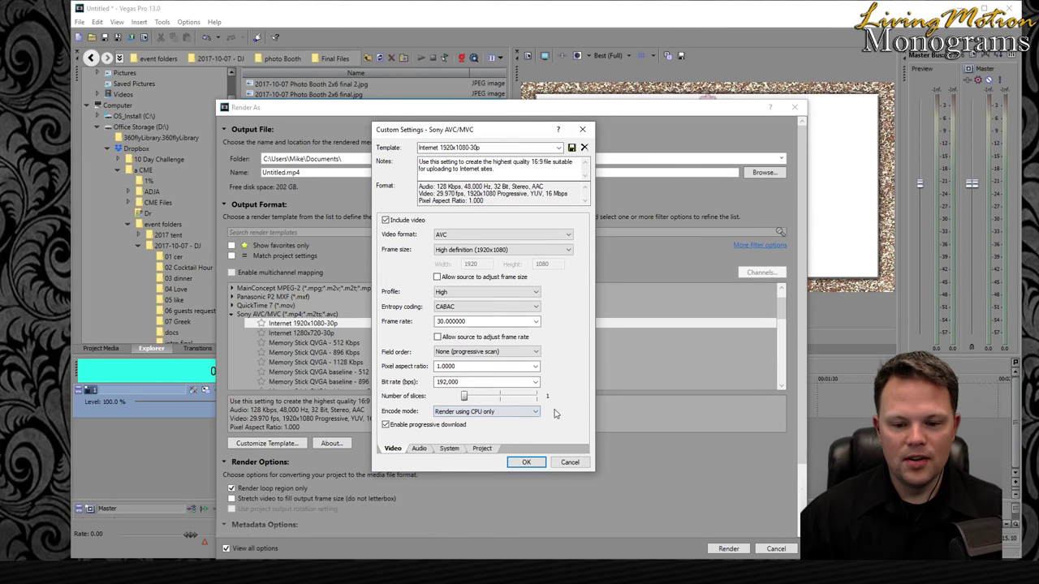
{"action": "left_click", "coordinate": [486, 414]}
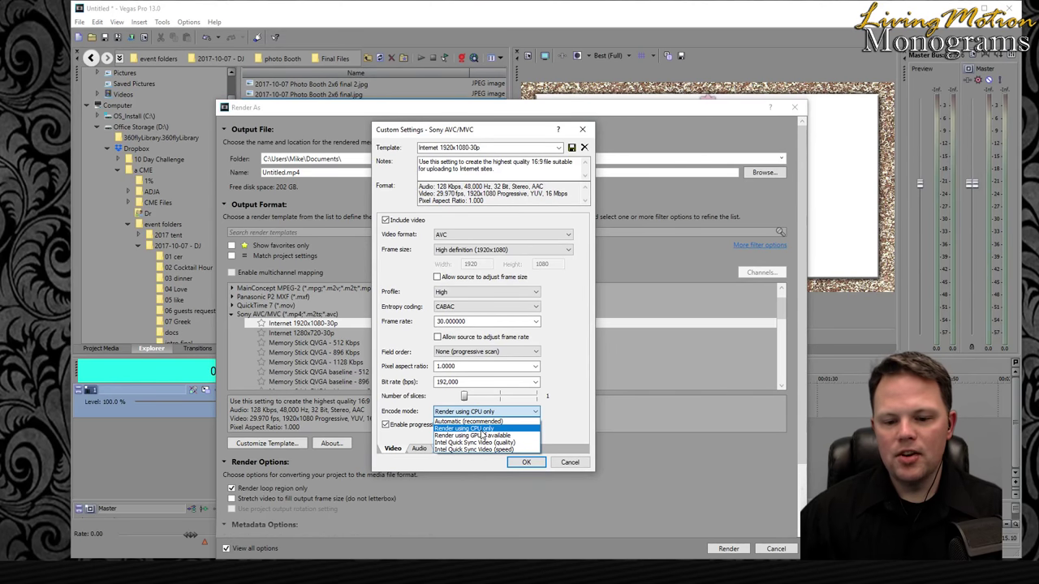
{"action": "left_click", "coordinate": [484, 430]}
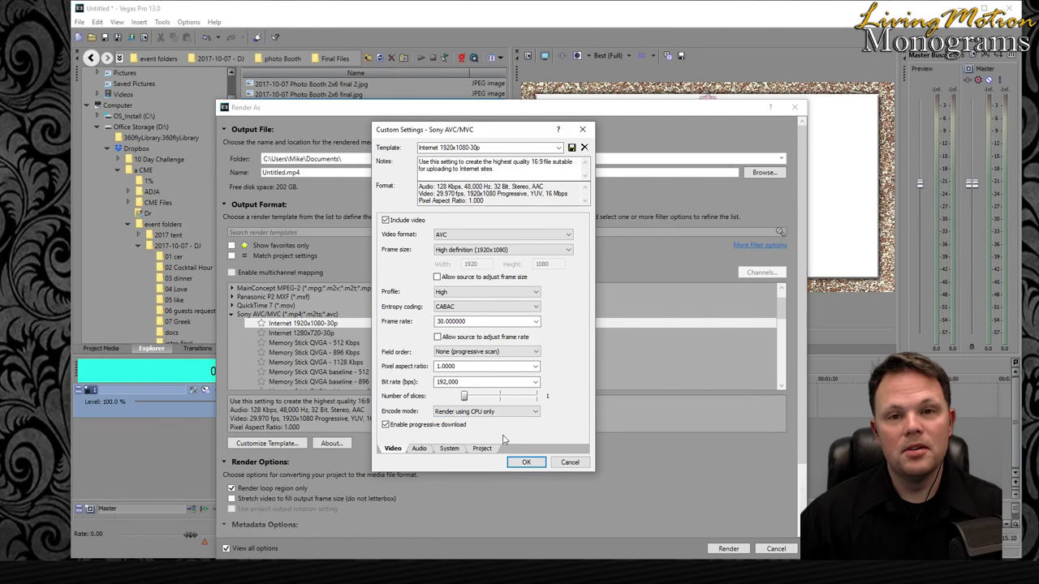
{"action": "left_click", "coordinate": [420, 448]}
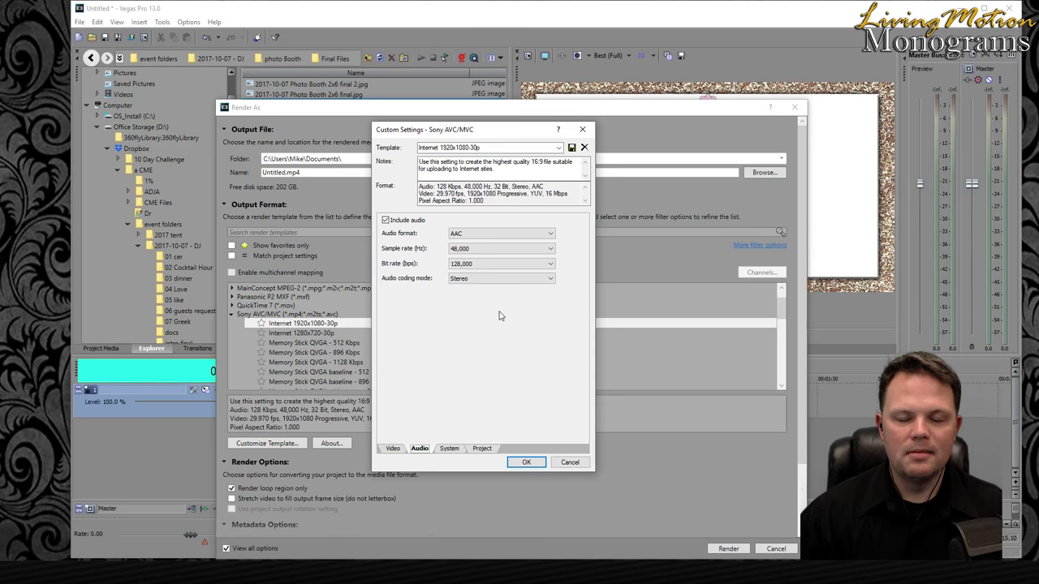
- Leave audio at 128,000 bps Stereo and view the System page showing MP4 format
{"action": "left_click", "coordinate": [539, 269]}
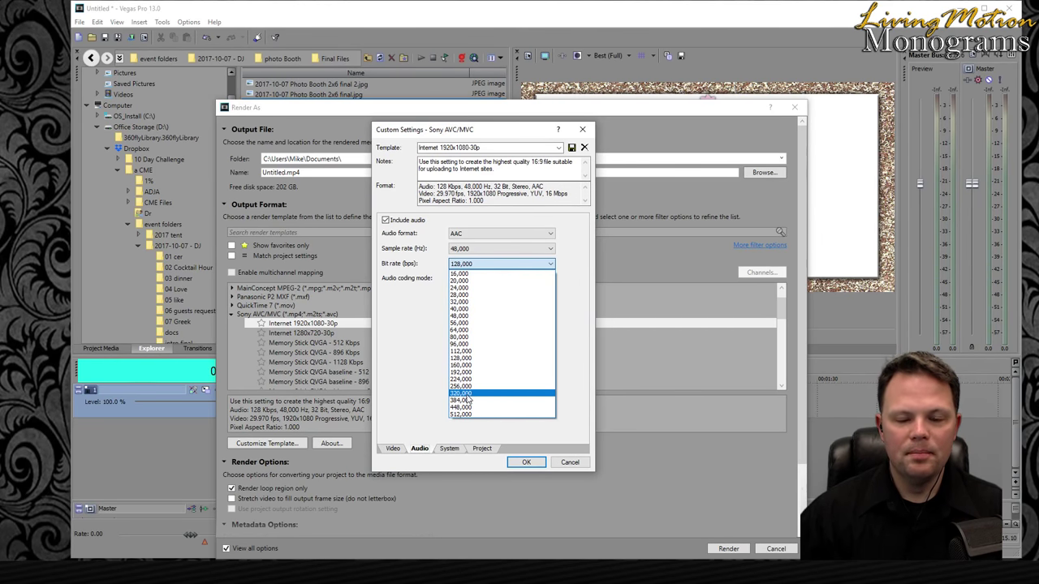
{"action": "left_click", "coordinate": [575, 306]}
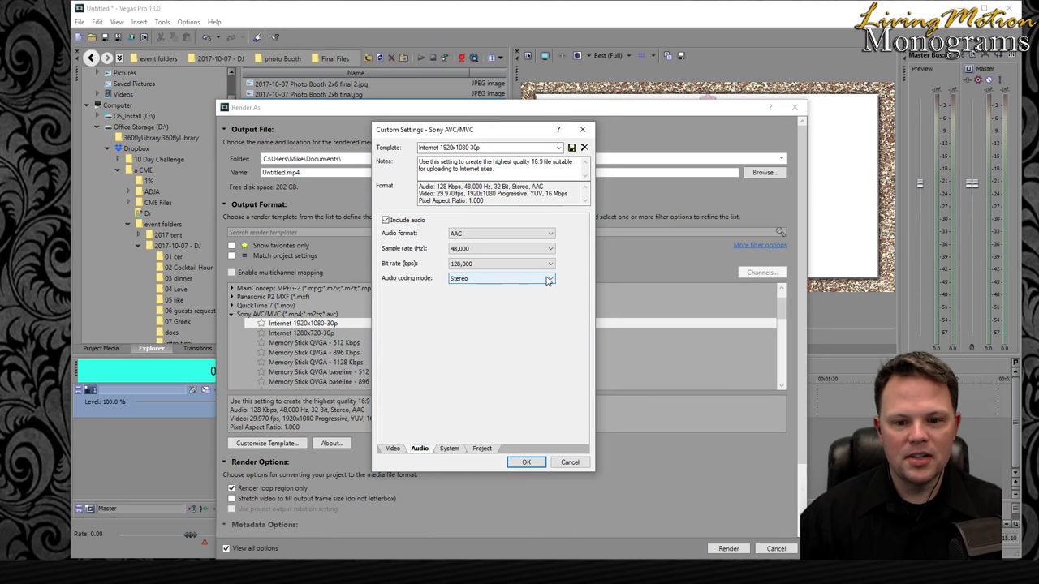
{"action": "left_click", "coordinate": [548, 279]}
{"action": "left_click", "coordinate": [548, 280]}
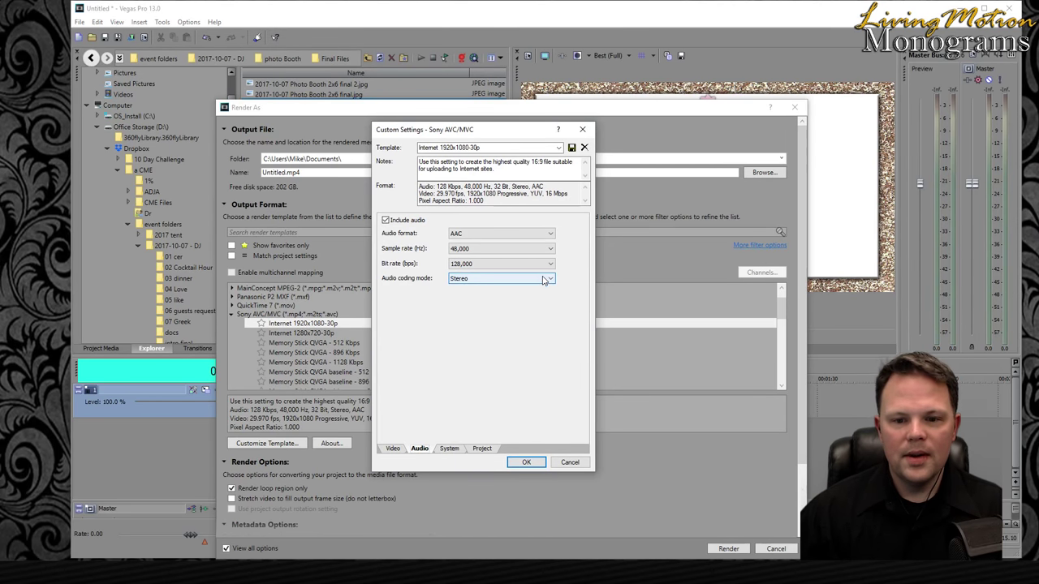
{"action": "left_click", "coordinate": [446, 450]}
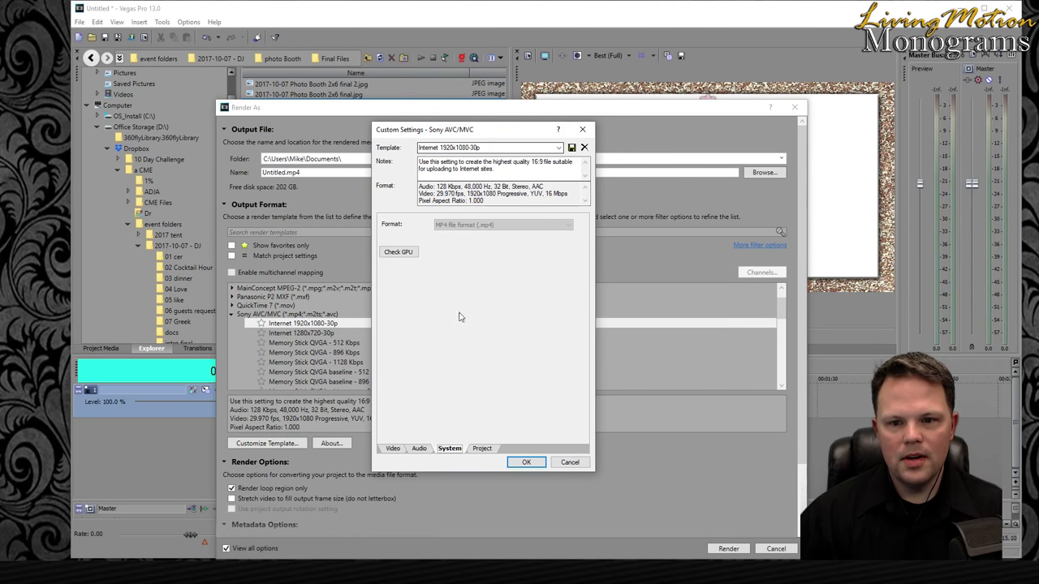
- Set Video rendering quality to Best, accept the custom template, and close Render As
{"action": "left_click", "coordinate": [486, 449]}
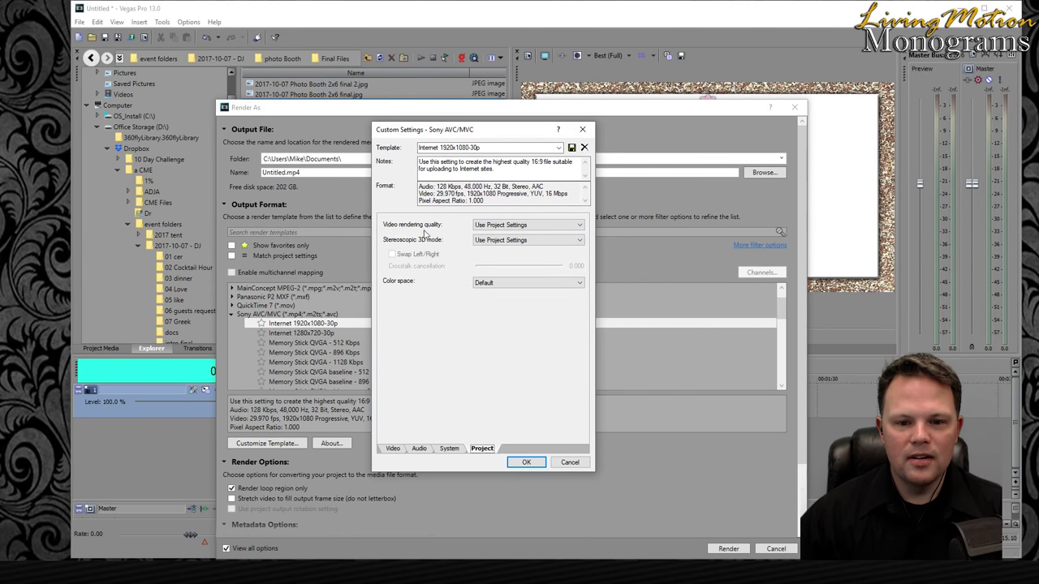
{"action": "left_click", "coordinate": [524, 230]}
{"action": "left_click", "coordinate": [524, 233]}
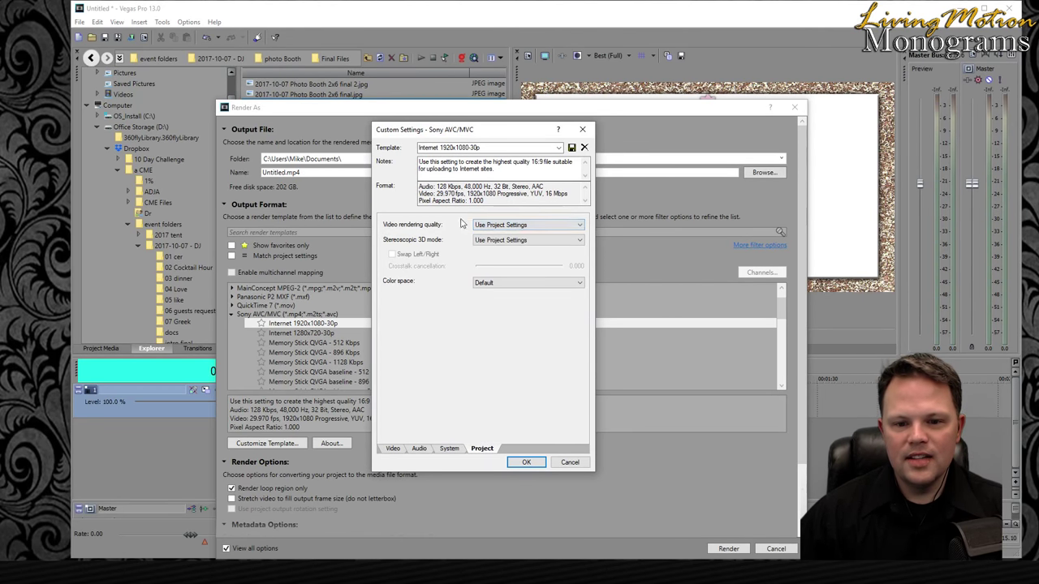
{"action": "left_click", "coordinate": [520, 227]}
{"action": "left_click", "coordinate": [491, 262]}
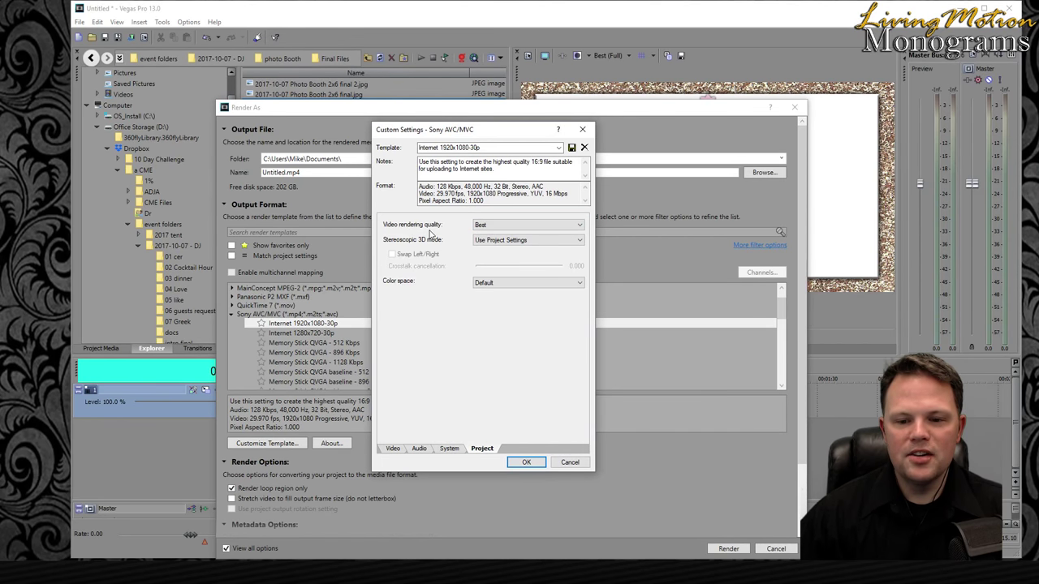
{"action": "left_click", "coordinate": [526, 463]}
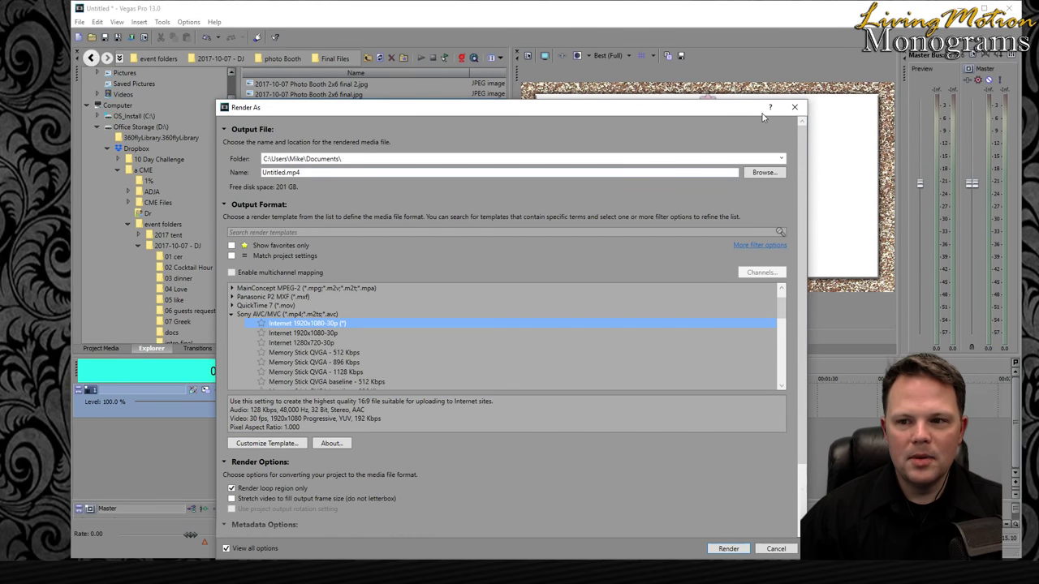
{"action": "left_click", "coordinate": [794, 107]}
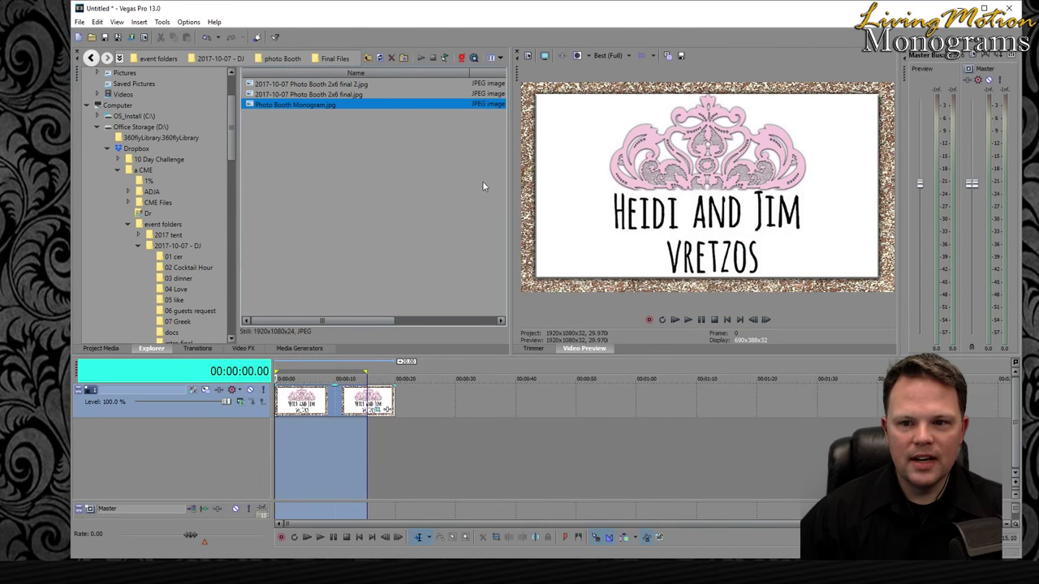
- Set the video preview quality to Draft (Auto)
{"action": "left_click", "coordinate": [614, 57]}
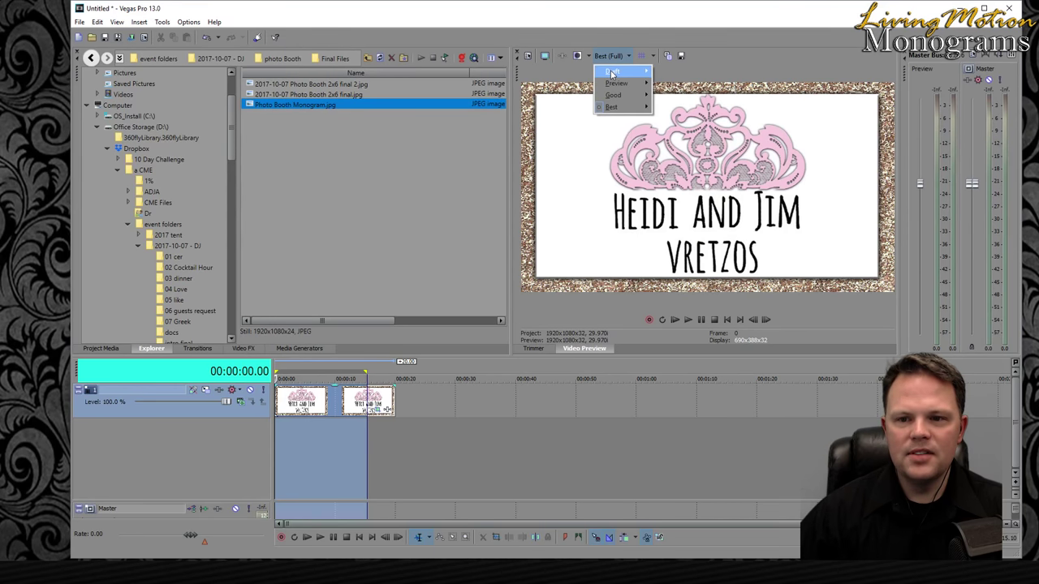
{"action": "mouse_move", "coordinate": [613, 74]}
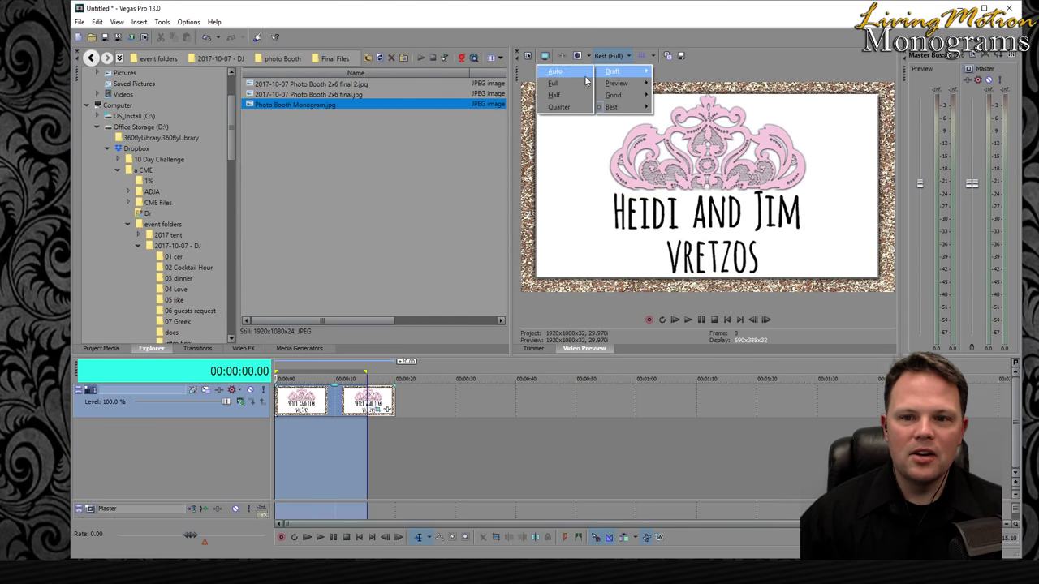
{"action": "left_click", "coordinate": [558, 71]}
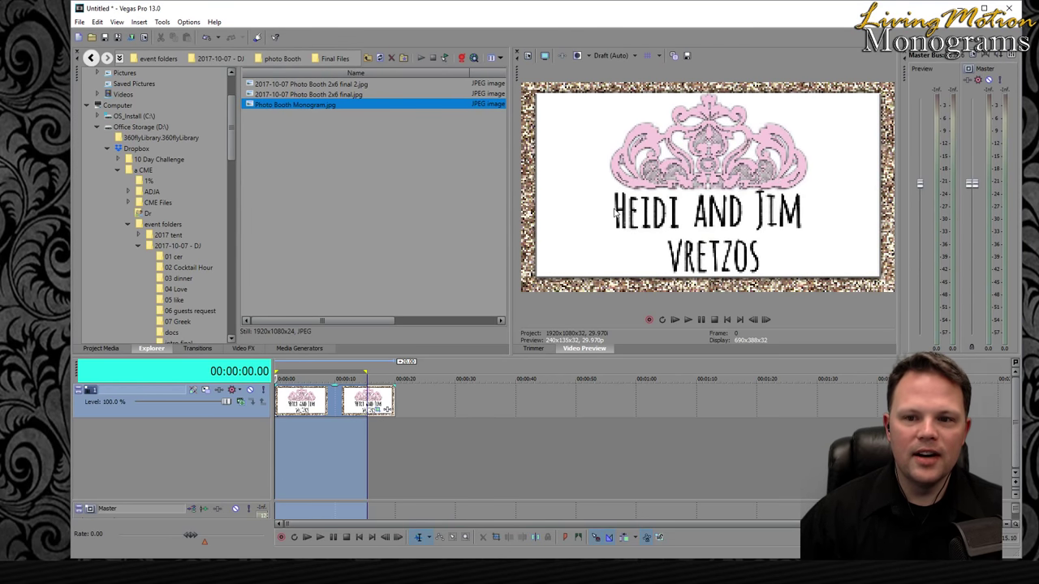
- Play the monogram slideshow from 00:00:07.00 and stop at 00:00:12.27
{"action": "left_click", "coordinate": [317, 437]}
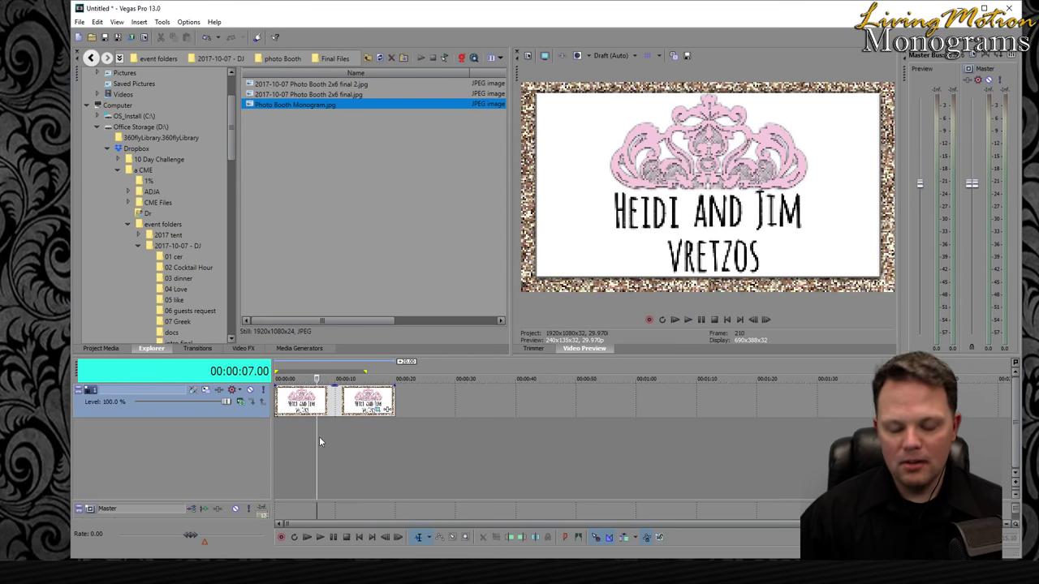
{"action": "key", "text": "space"}
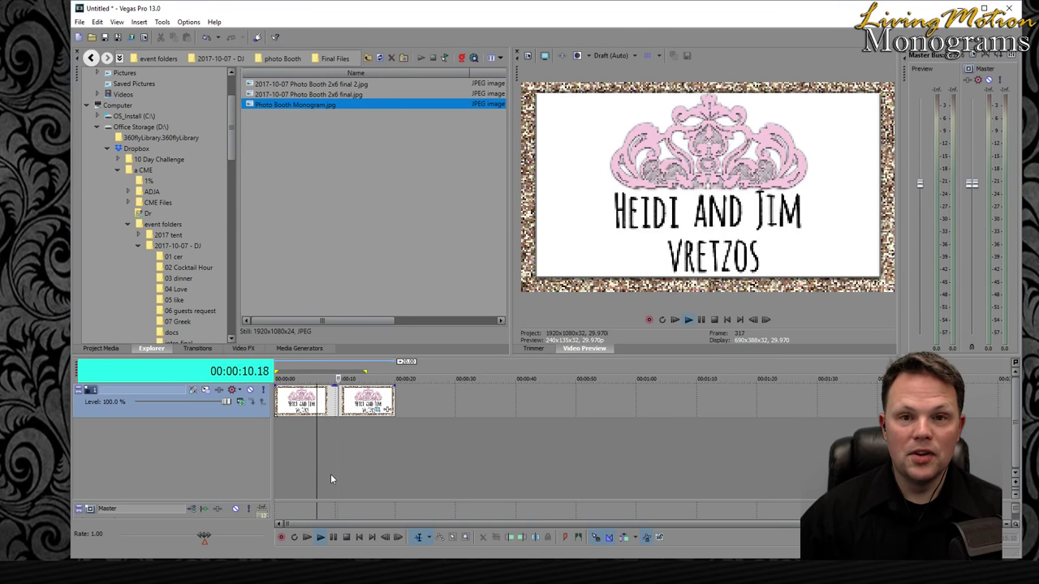
{"action": "left_click", "coordinate": [351, 454]}
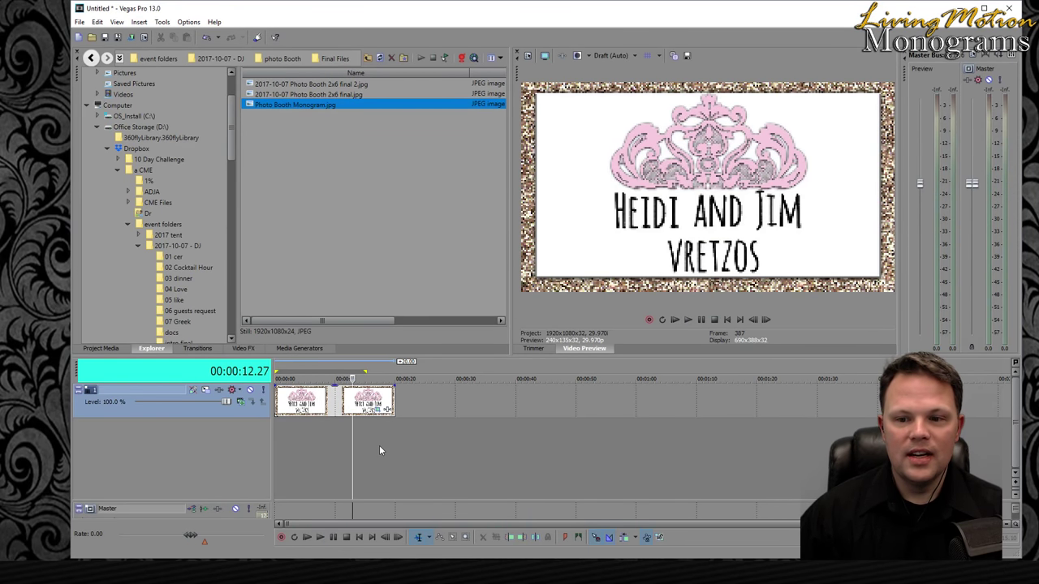
- Recheck the preview quality choices, leaving it at Draft (Auto)
{"action": "left_click", "coordinate": [612, 56]}
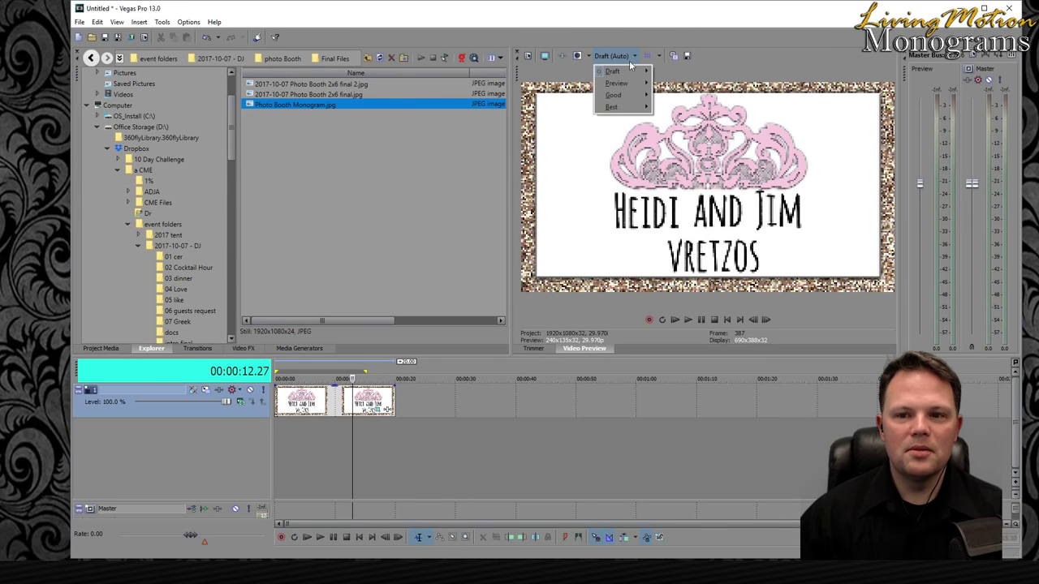
{"action": "mouse_move", "coordinate": [629, 73]}
{"action": "left_click", "coordinate": [769, 47]}
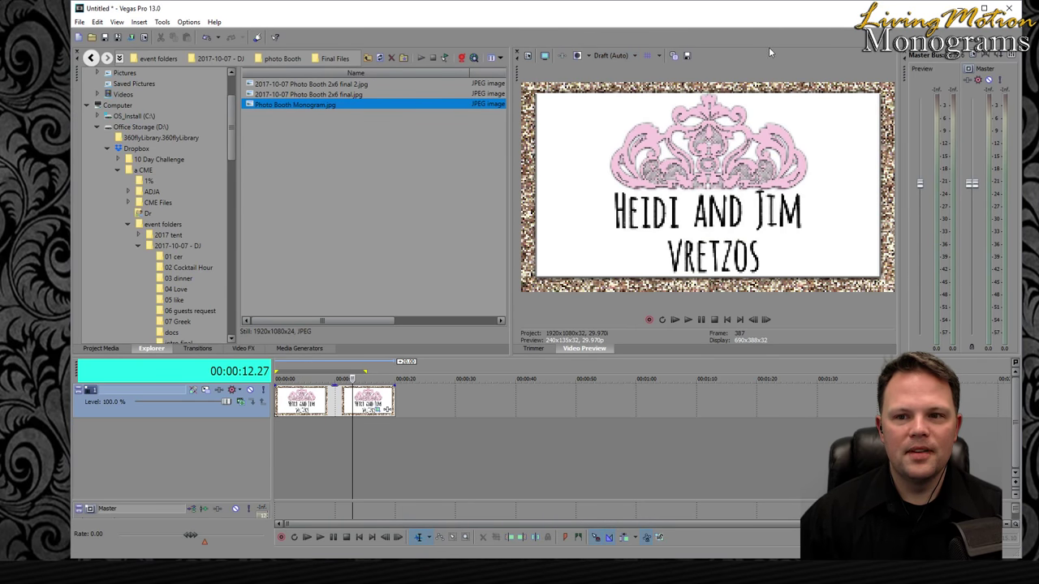
{"action": "left_click", "coordinate": [78, 22]}
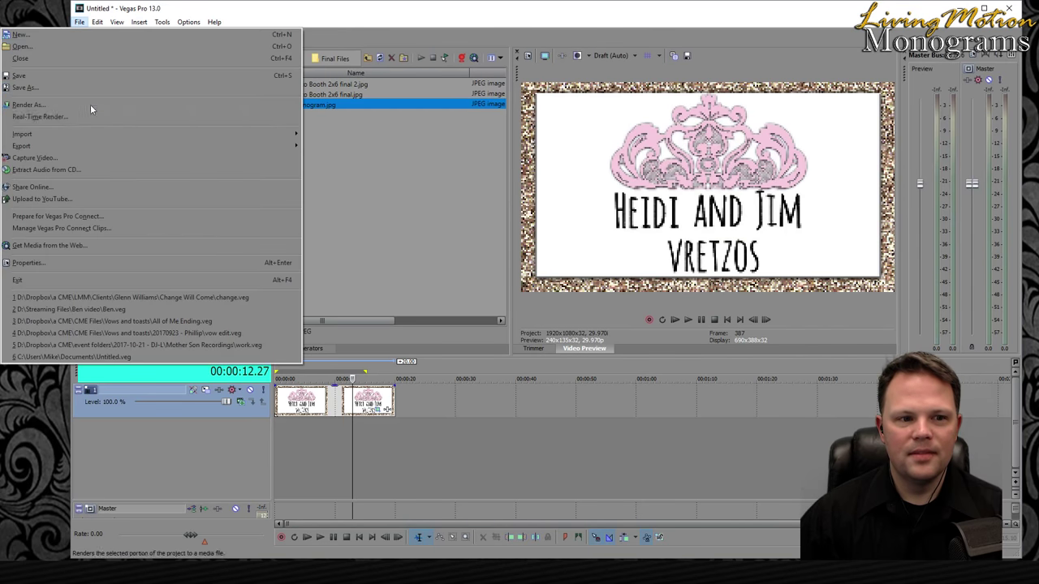
{"action": "left_click", "coordinate": [85, 104]}
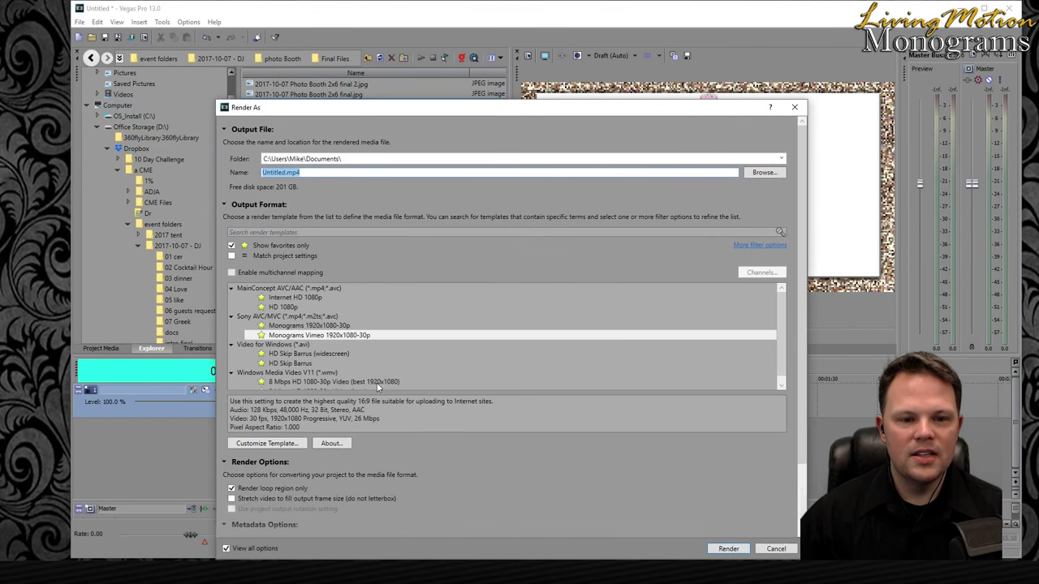
{"action": "left_click", "coordinate": [270, 445]}
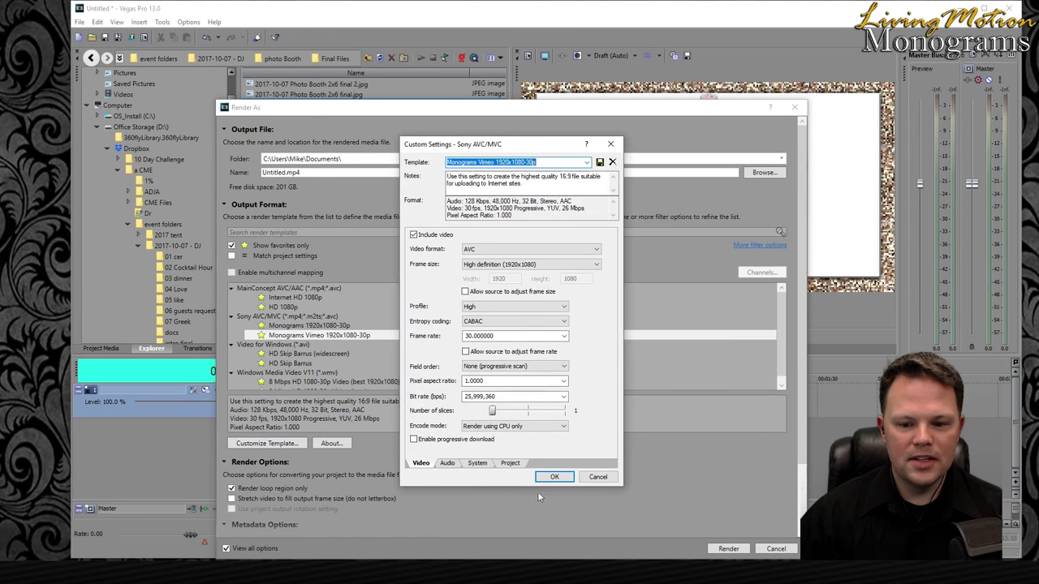
{"action": "left_click", "coordinate": [510, 464]}
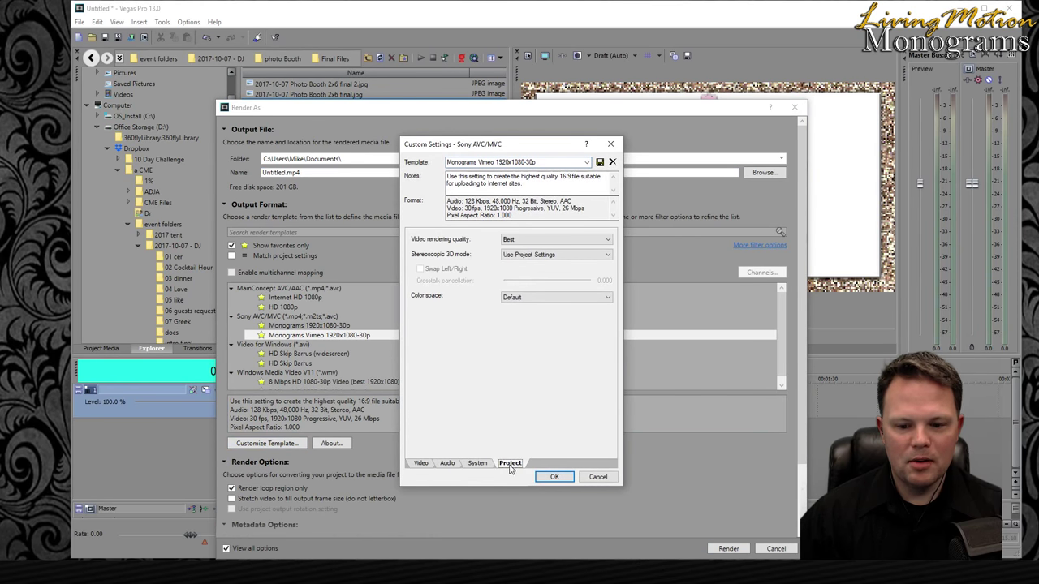
{"action": "left_click", "coordinate": [521, 239]}
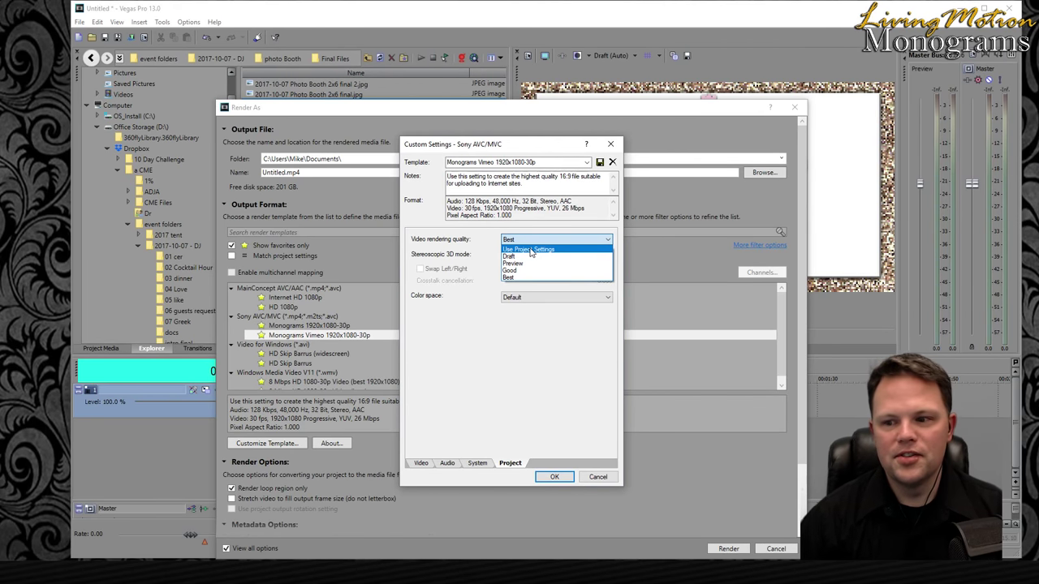
{"action": "left_click", "coordinate": [544, 395]}
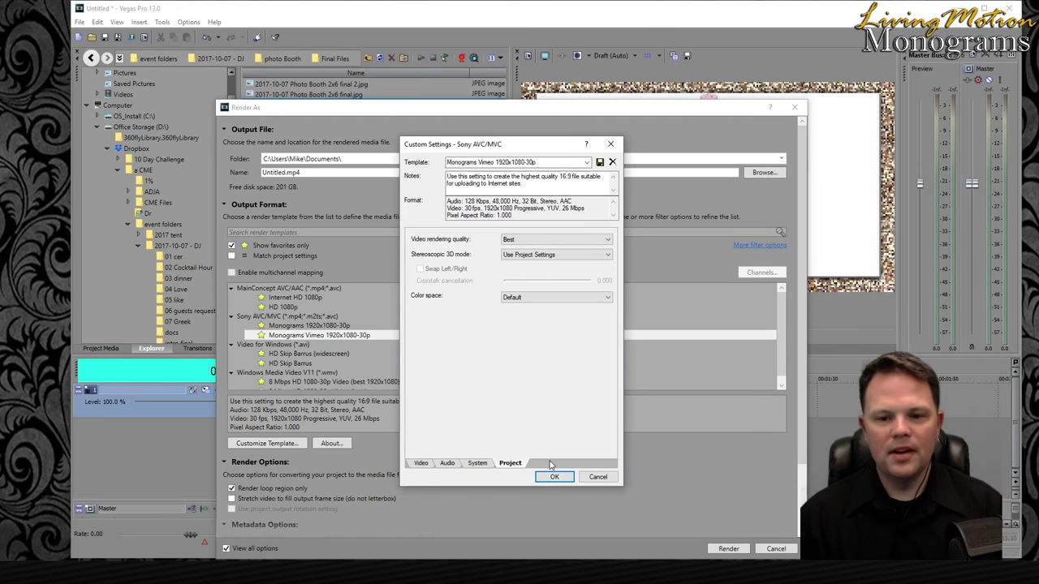
{"action": "left_click", "coordinate": [595, 477]}
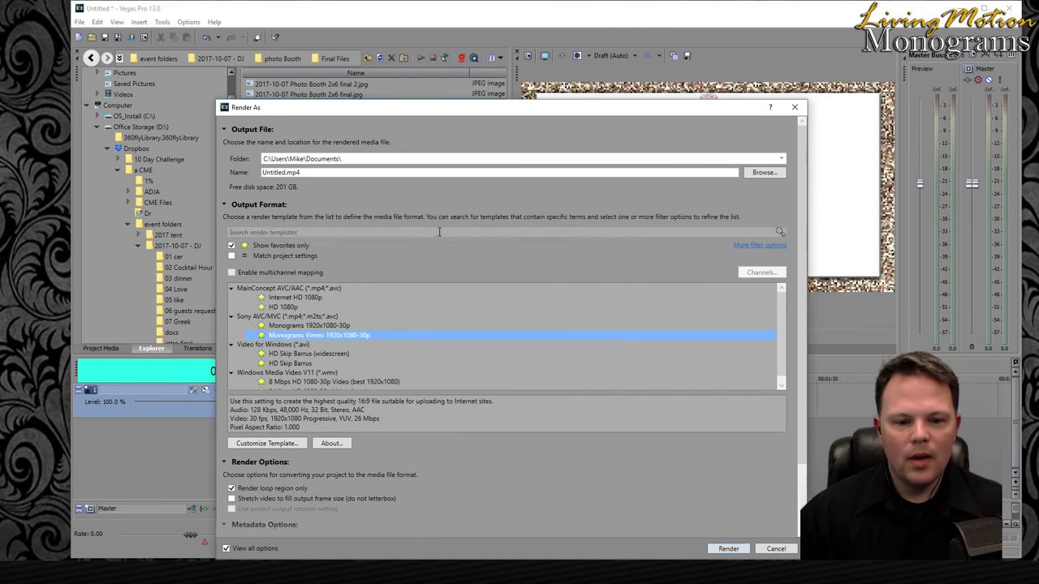
- Close the Render As window, then briefly open and close Preferences
{"action": "left_click", "coordinate": [795, 107]}
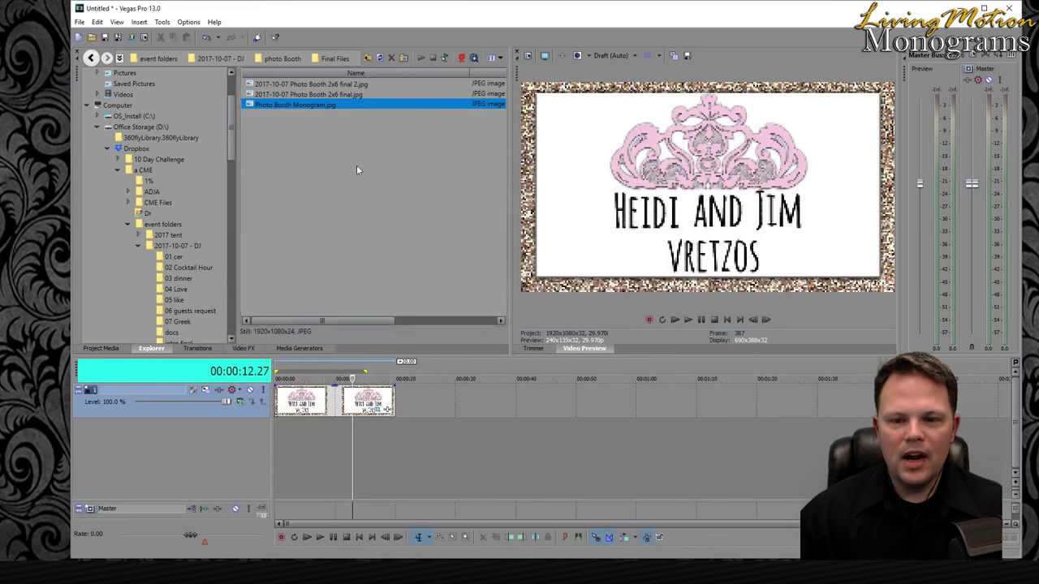
{"action": "left_click", "coordinate": [79, 23]}
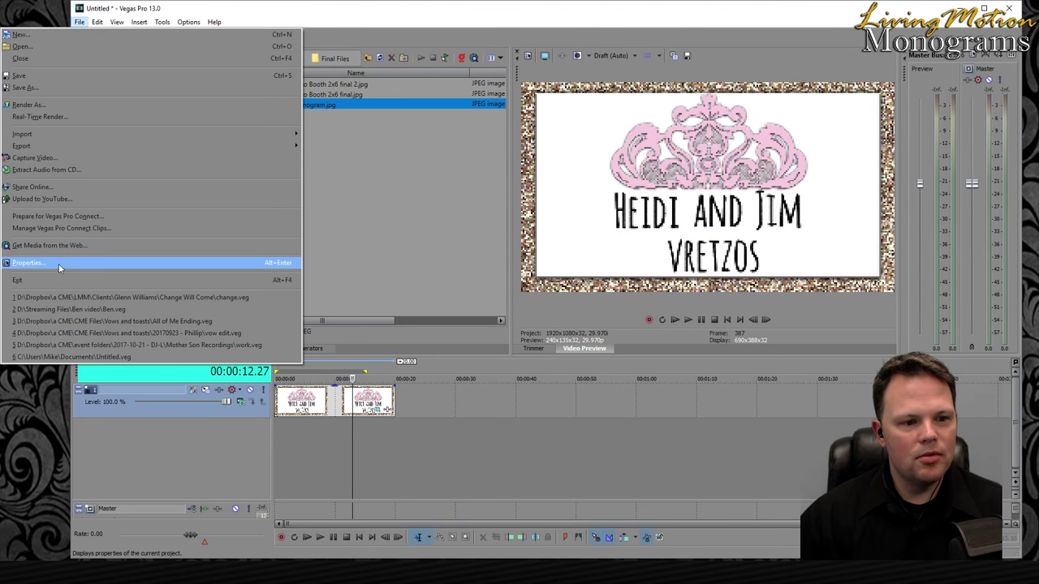
{"action": "left_click", "coordinate": [187, 23]}
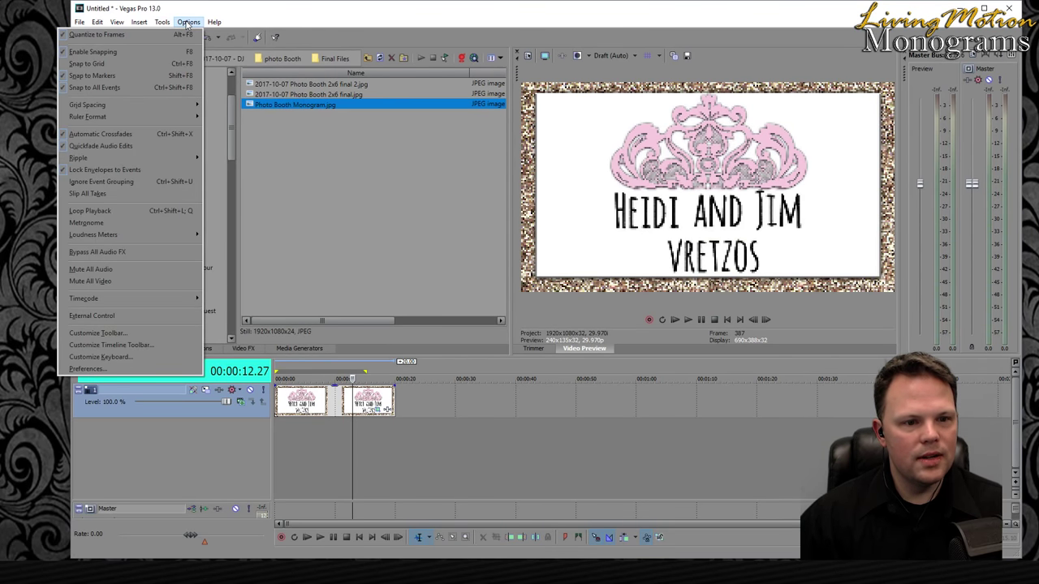
{"action": "left_click", "coordinate": [114, 368]}
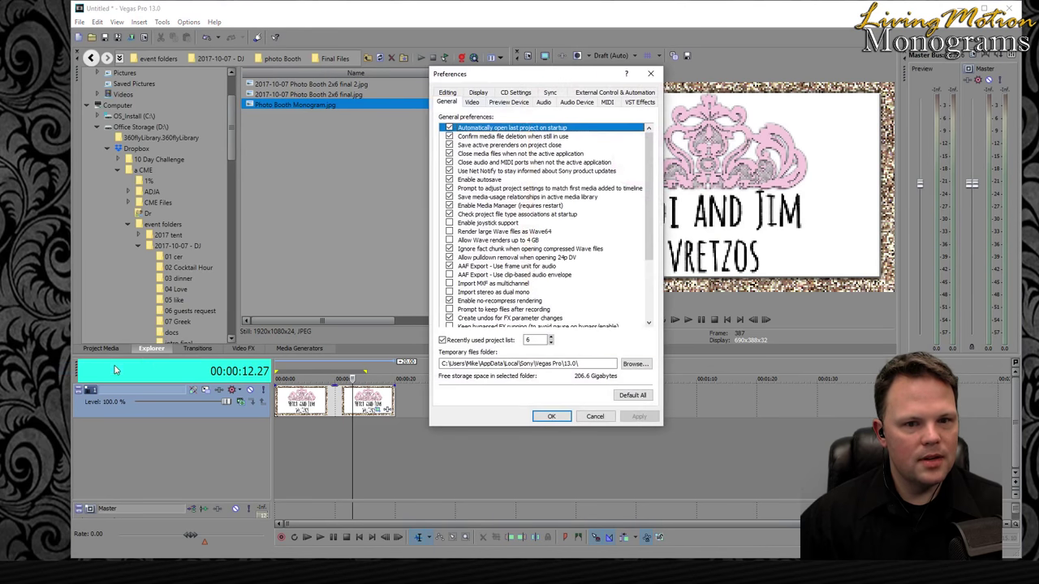
{"action": "left_click", "coordinate": [651, 74]}
- Reopen Preferences, review the Editing and Video pages, and close it
{"action": "left_click", "coordinate": [188, 22]}
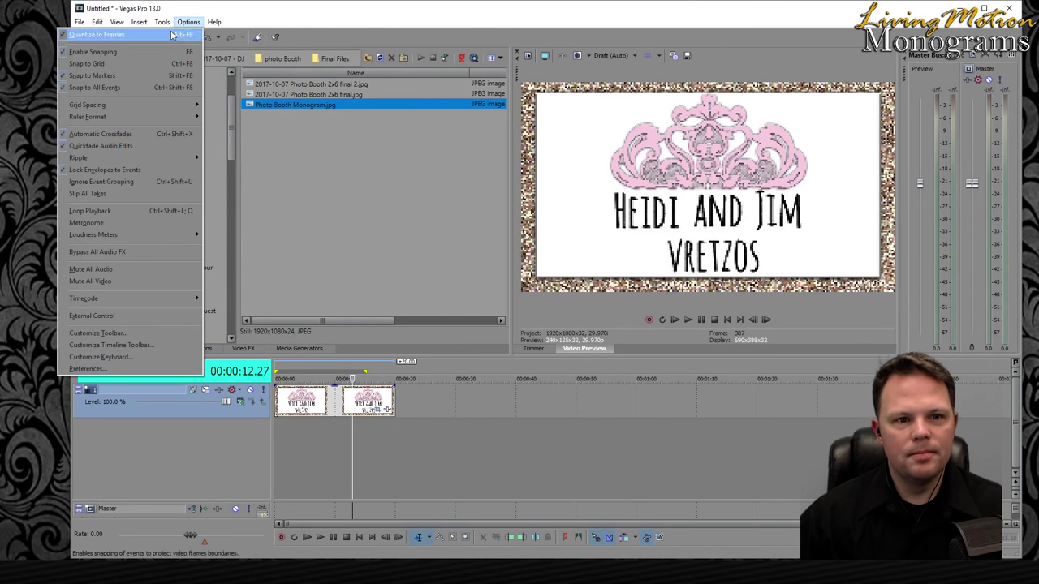
{"action": "left_click", "coordinate": [130, 369]}
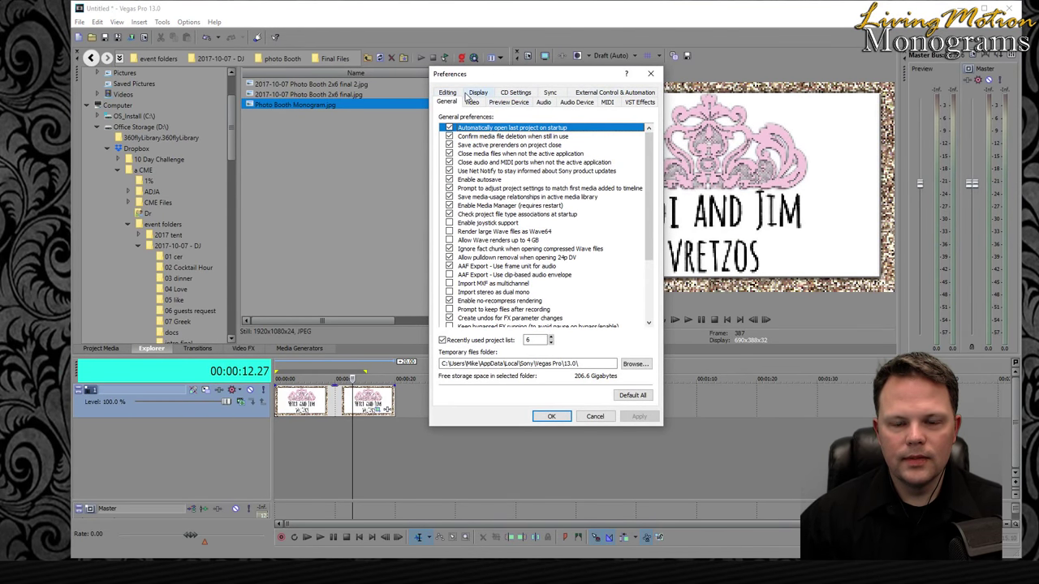
{"action": "left_click", "coordinate": [448, 92]}
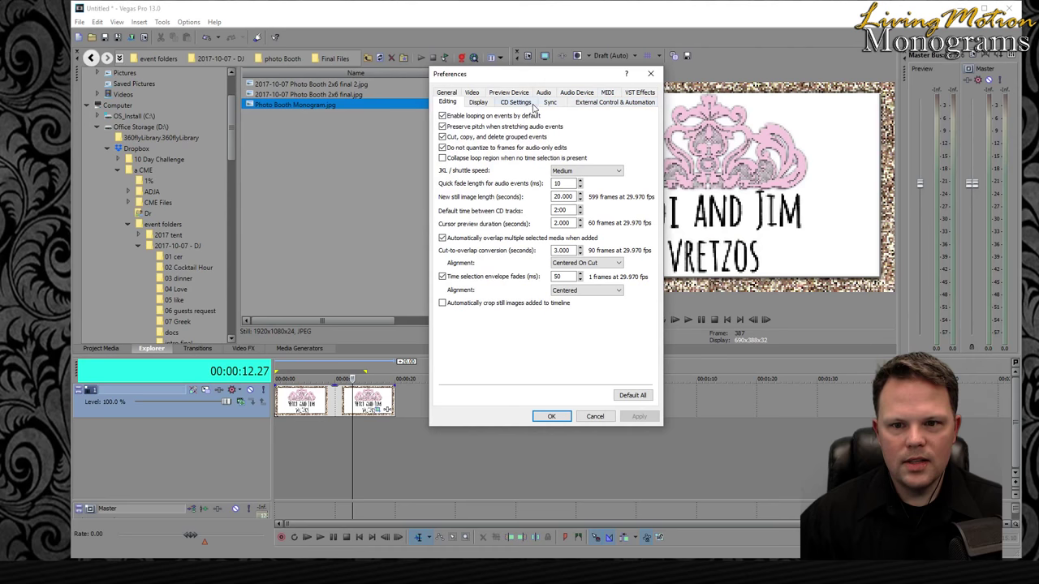
{"action": "left_click", "coordinate": [472, 92]}
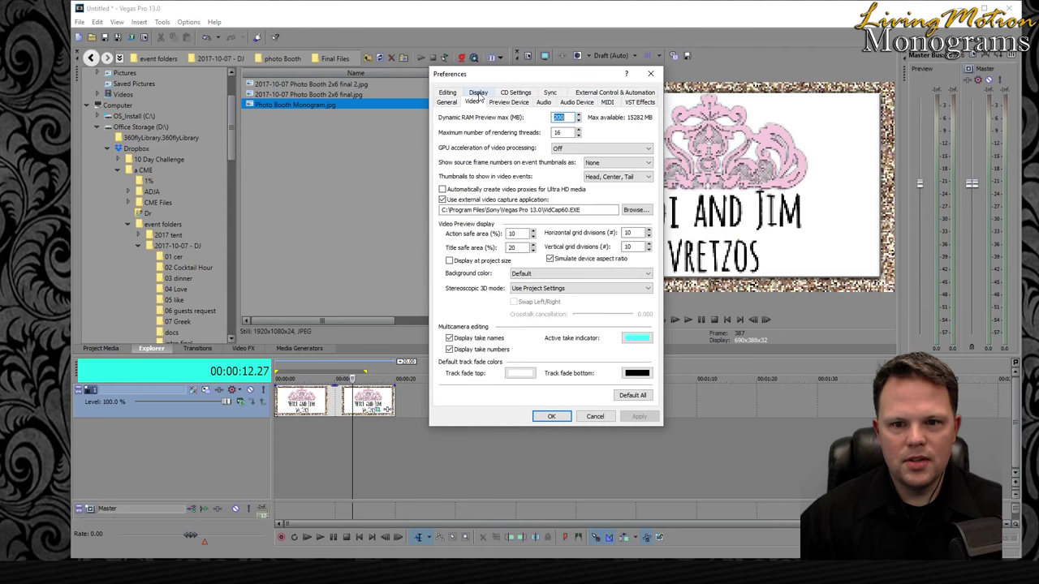
{"action": "left_click", "coordinate": [658, 74]}
- Open the Project Properties from the File menu and move the dialog left
{"action": "left_click", "coordinate": [81, 23]}
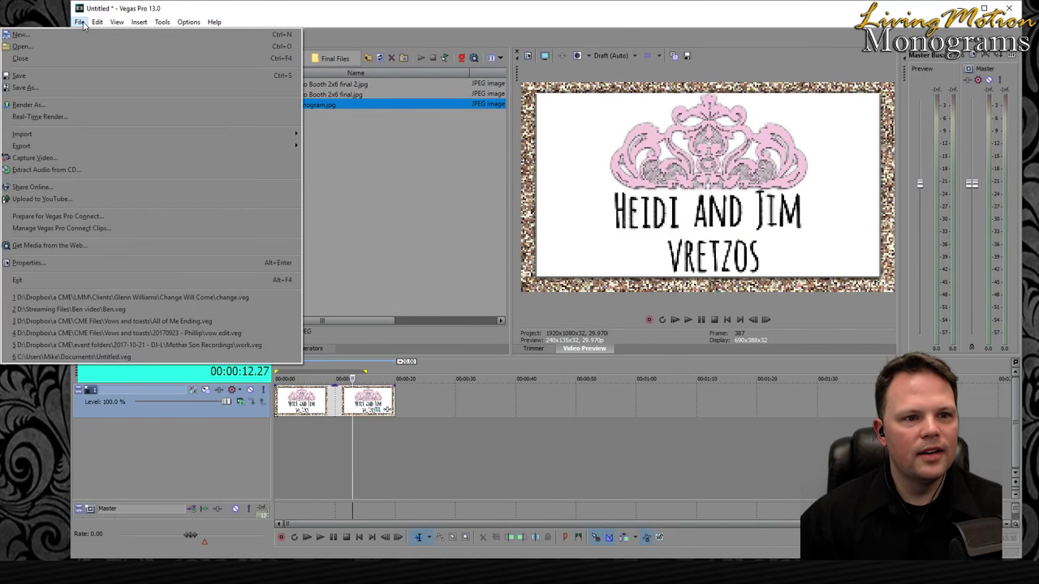
{"action": "left_click", "coordinate": [52, 261]}
{"action": "left_click_drag", "start_coordinate": [558, 79], "coordinate": [441, 87]}
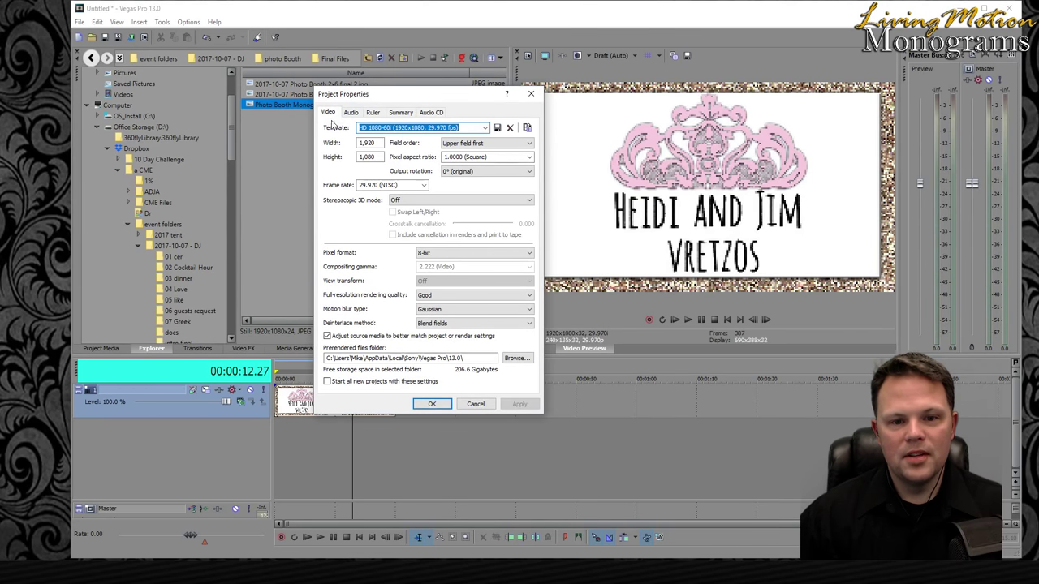
{"action": "left_click", "coordinate": [485, 129]}
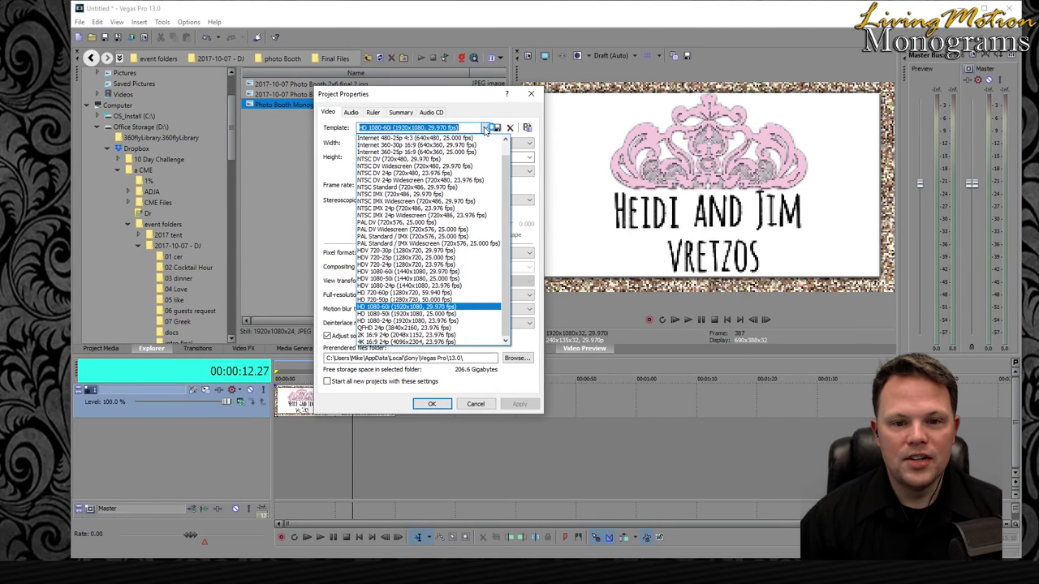
{"action": "scroll", "coordinate": [446, 197], "scroll_direction": "up", "scroll_amount": 2}
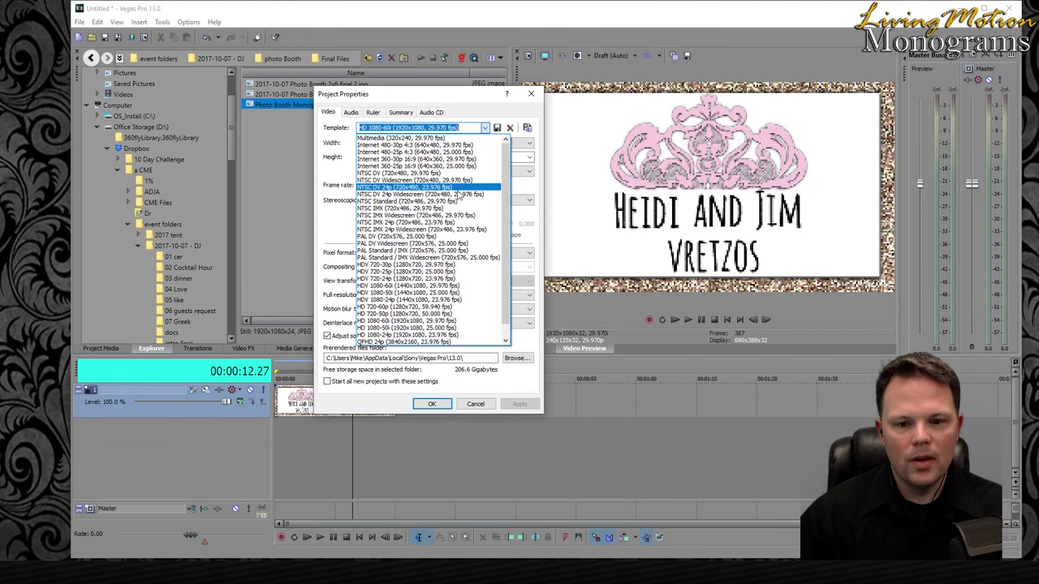
{"action": "left_click", "coordinate": [484, 127]}
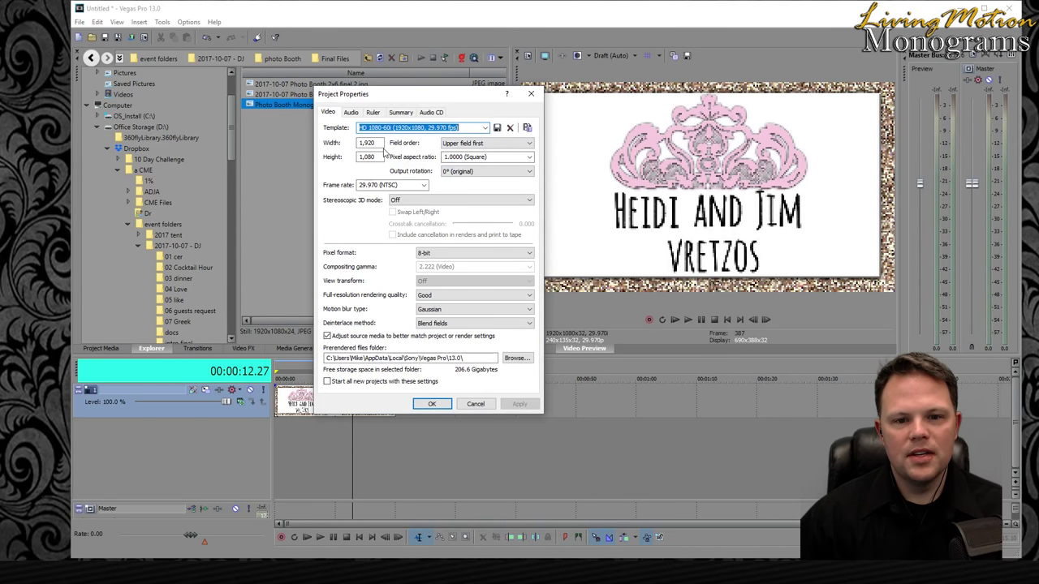
{"action": "left_click", "coordinate": [484, 129]}
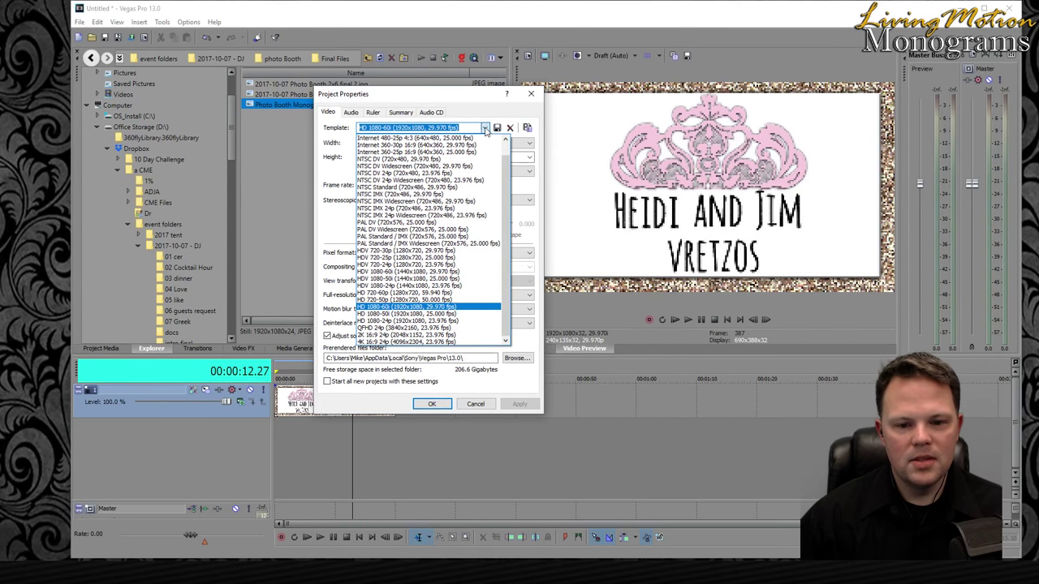
{"action": "left_click", "coordinate": [484, 129]}
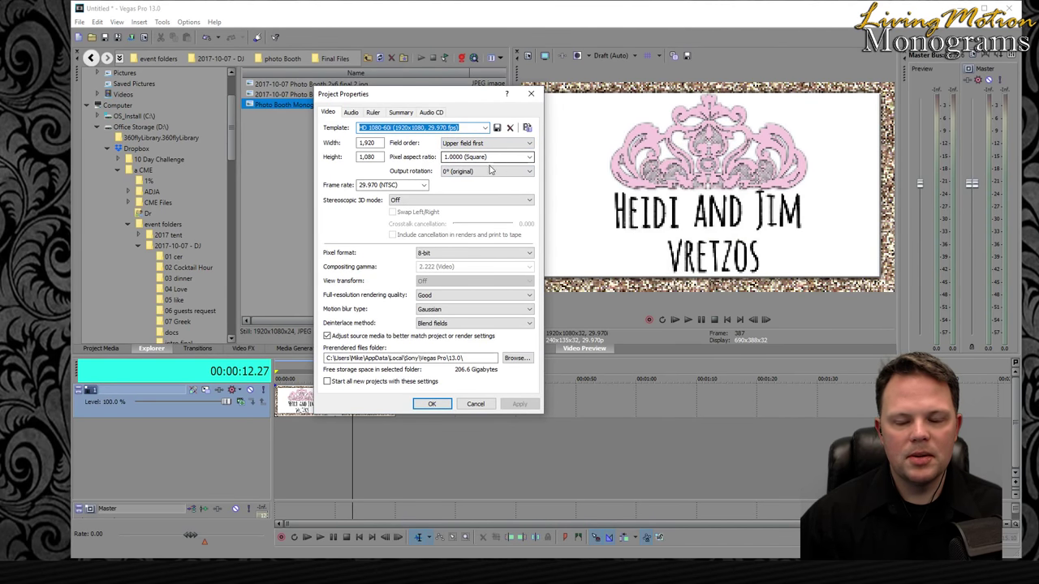
{"action": "left_click", "coordinate": [528, 158]}
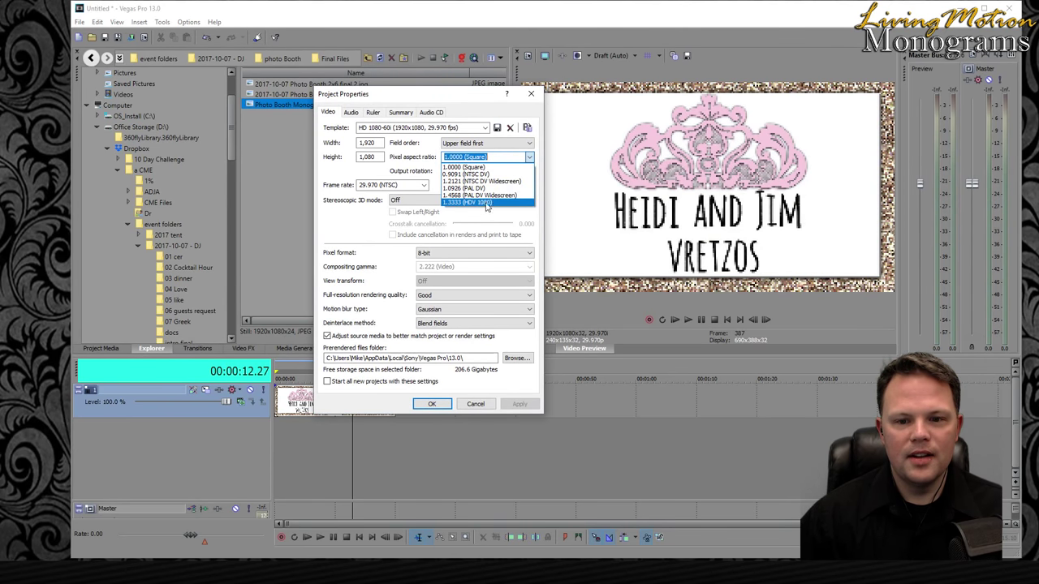
{"action": "left_click", "coordinate": [421, 146]}
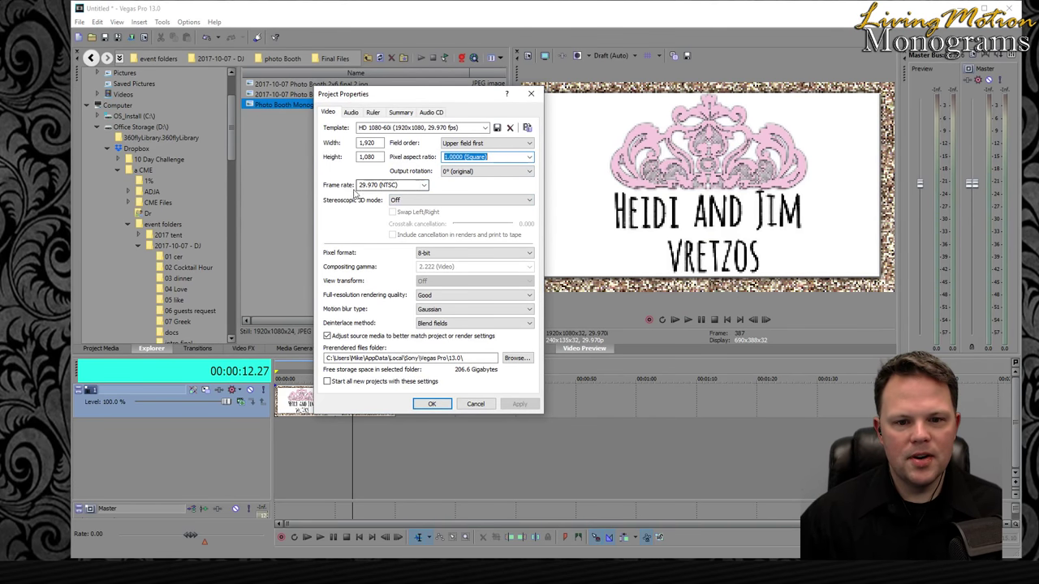
- Keep 29.970 (NTSC) frame rate and Blend fields deinterlacing; set full-resolution rendering quality to Best
{"action": "left_click", "coordinate": [423, 187]}
{"action": "left_click", "coordinate": [423, 187]}
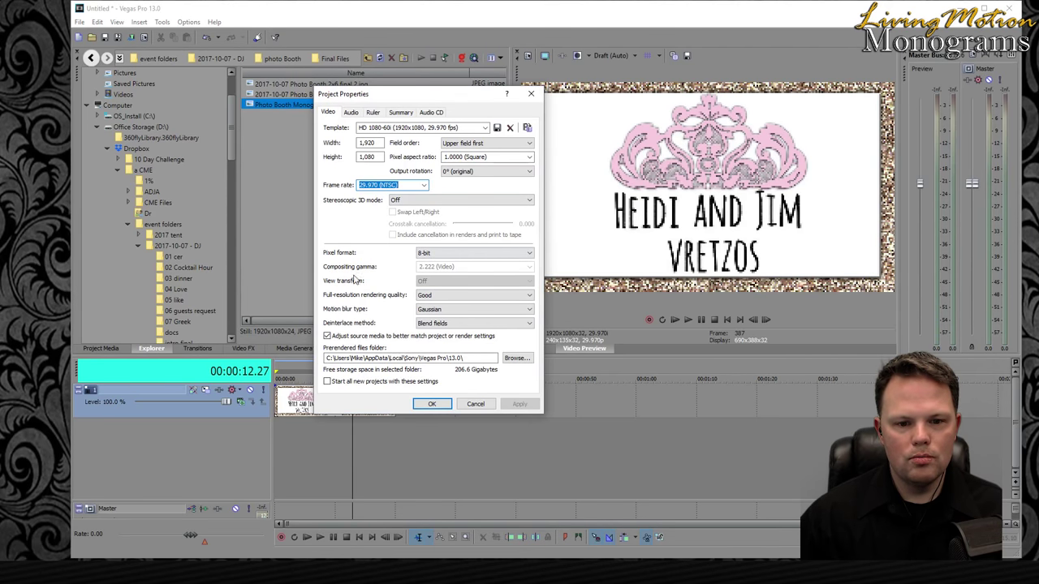
{"action": "left_click", "coordinate": [437, 296]}
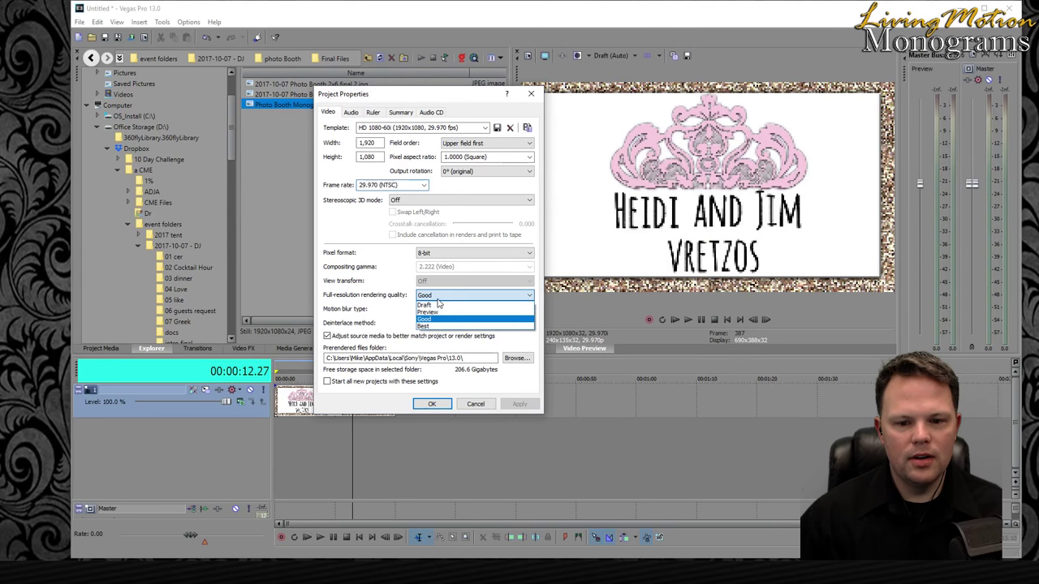
{"action": "left_click", "coordinate": [438, 325]}
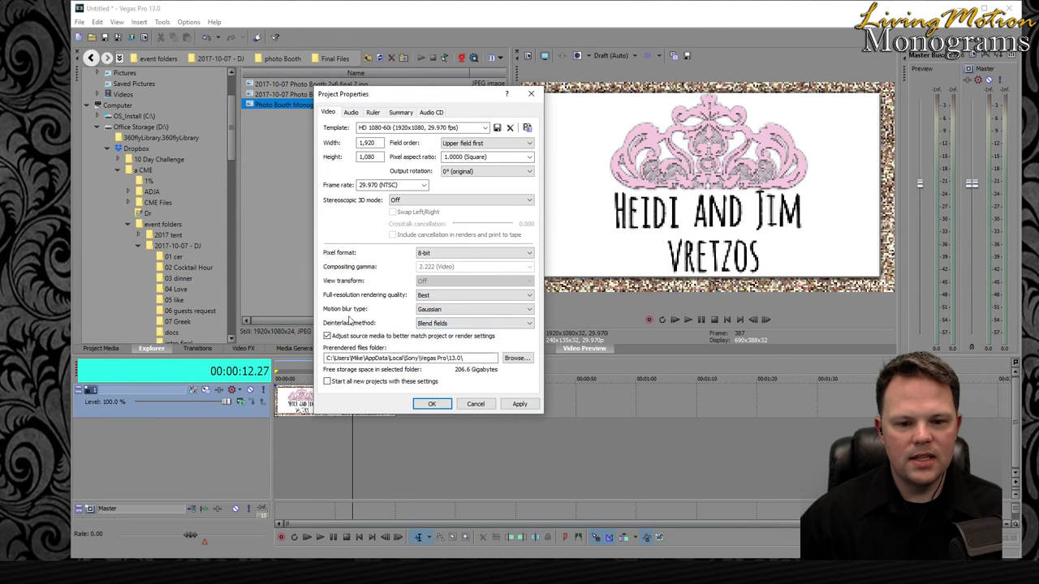
{"action": "left_click", "coordinate": [453, 324]}
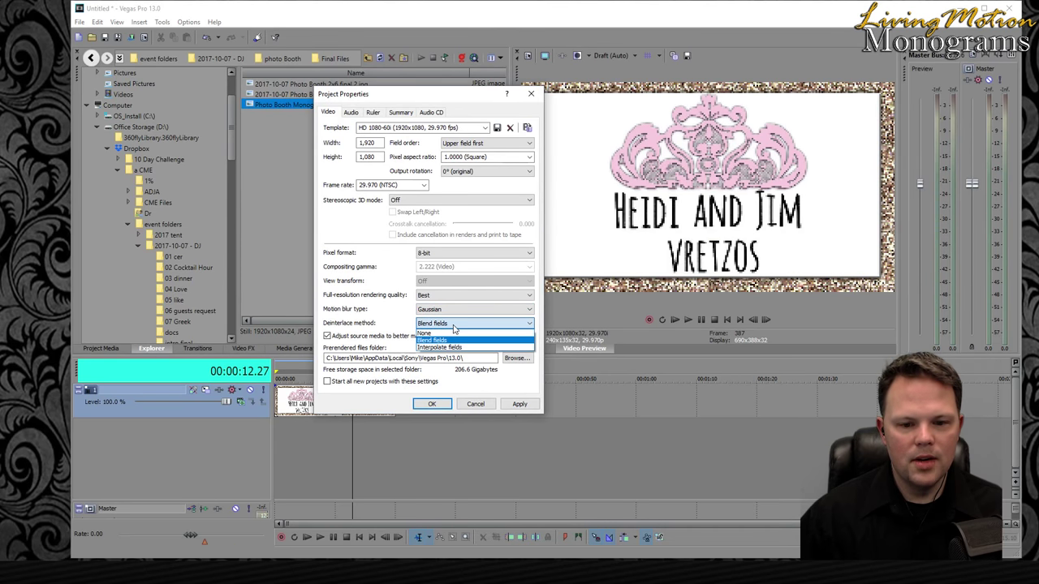
{"action": "left_click", "coordinate": [388, 325]}
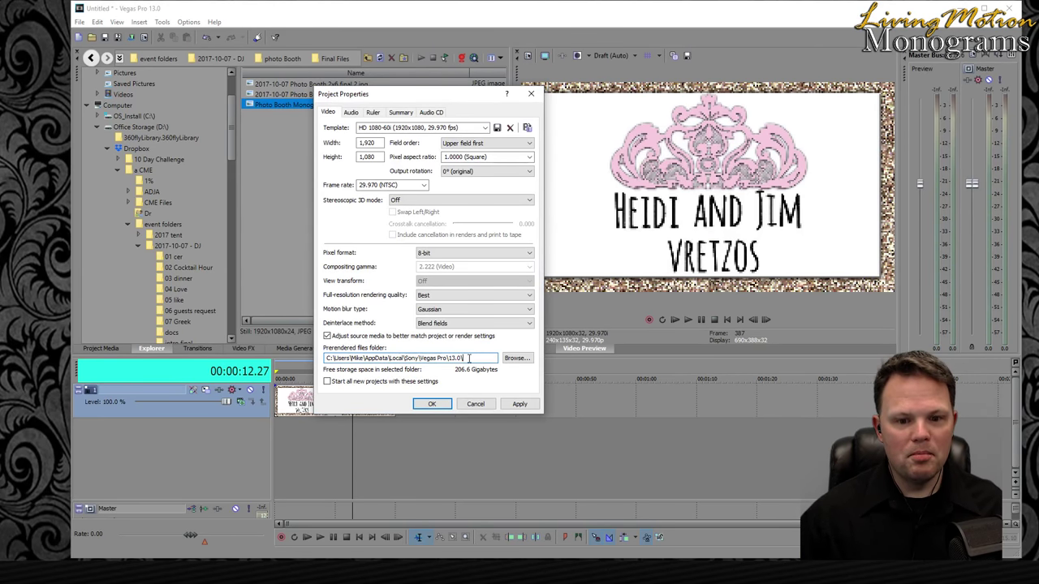
- Tick 'Start all new projects with these settings', apply, and view the Audio settings
{"action": "left_click", "coordinate": [327, 383]}
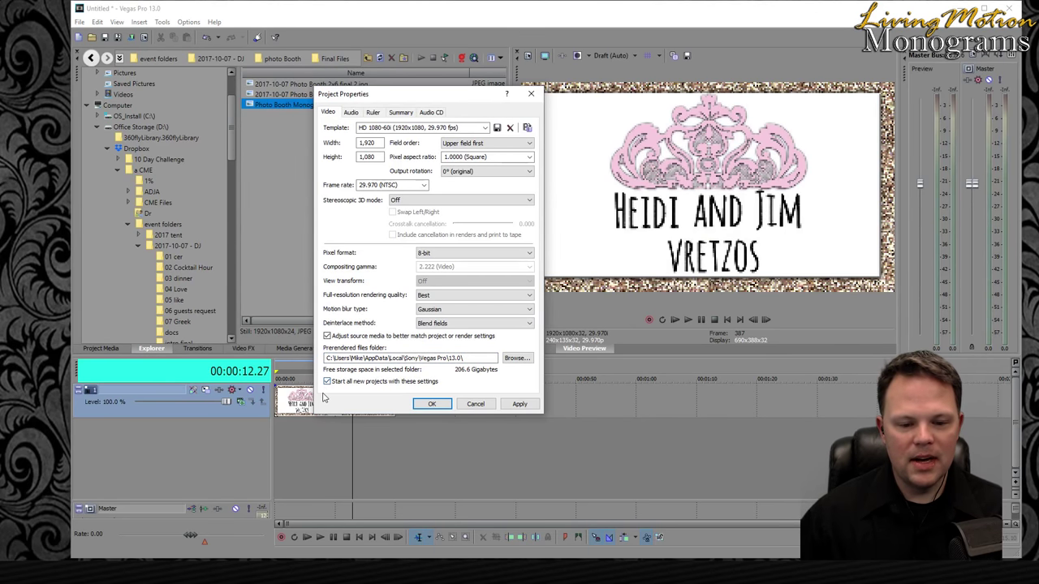
{"action": "left_click", "coordinate": [327, 382]}
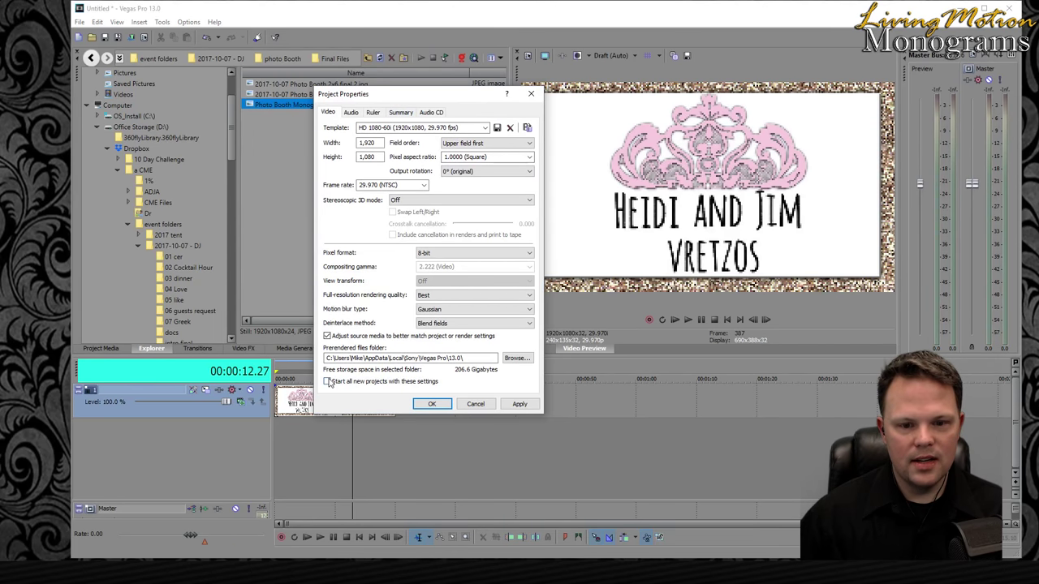
{"action": "left_click", "coordinate": [515, 404]}
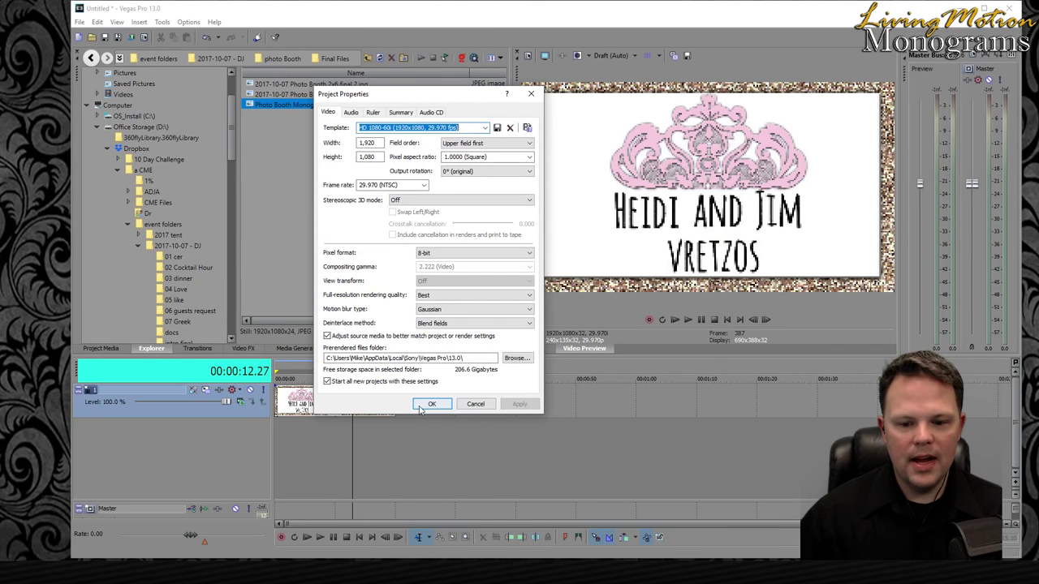
{"action": "left_click", "coordinate": [350, 113]}
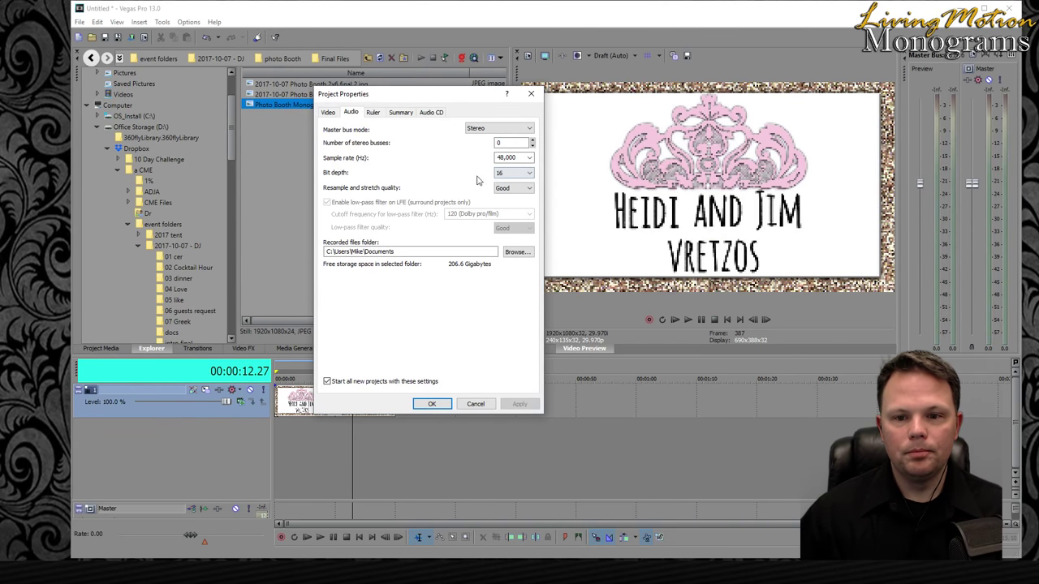
- Keep 48,000 Hz sample rate, 16-bit depth and Good resample quality; inspect the recorded files folder
{"action": "left_click", "coordinate": [529, 158]}
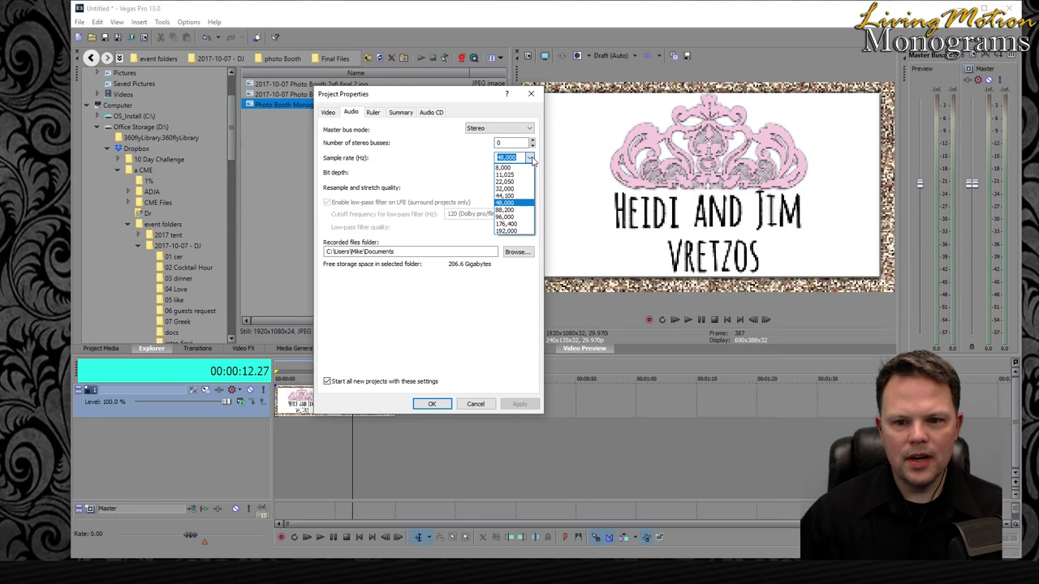
{"action": "left_click", "coordinate": [393, 177]}
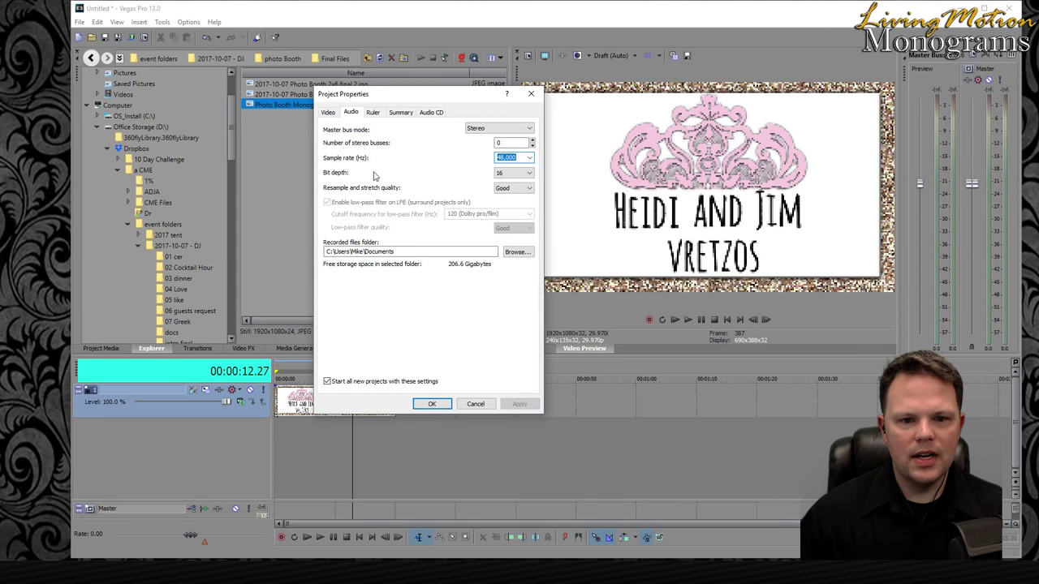
{"action": "left_click", "coordinate": [519, 173]}
{"action": "left_click", "coordinate": [419, 172]}
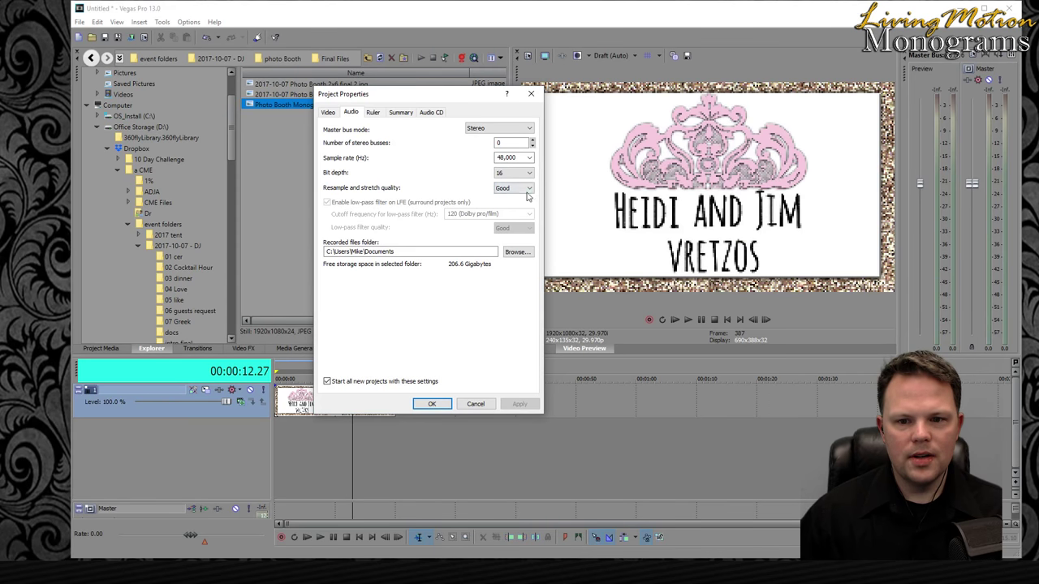
{"action": "left_click", "coordinate": [528, 191]}
{"action": "left_click", "coordinate": [415, 190]}
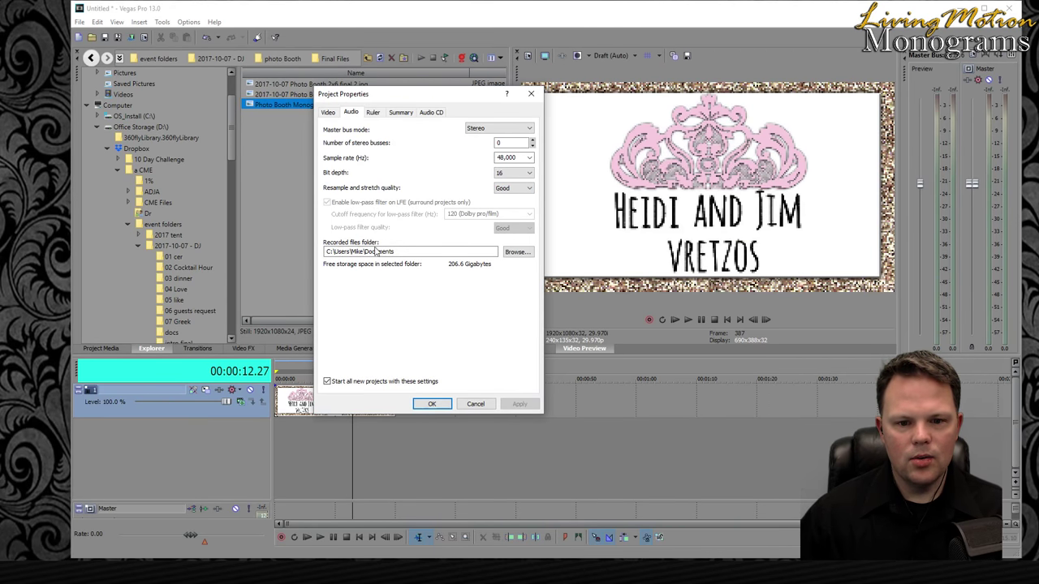
{"action": "left_click", "coordinate": [411, 251]}
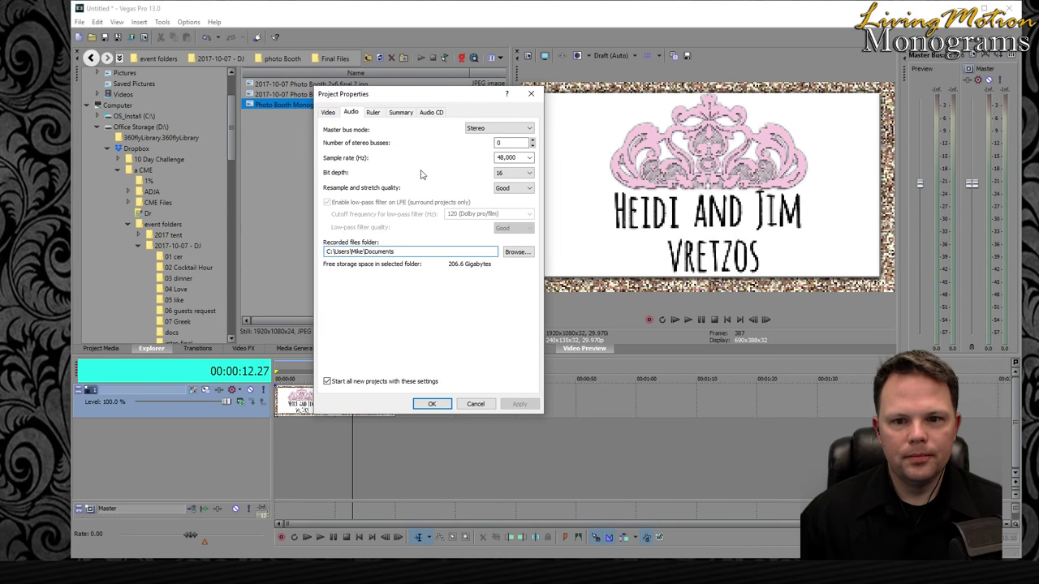
- Close Project Properties with OK, then open Preferences and review the General and Video pages
{"action": "left_click", "coordinate": [437, 408]}
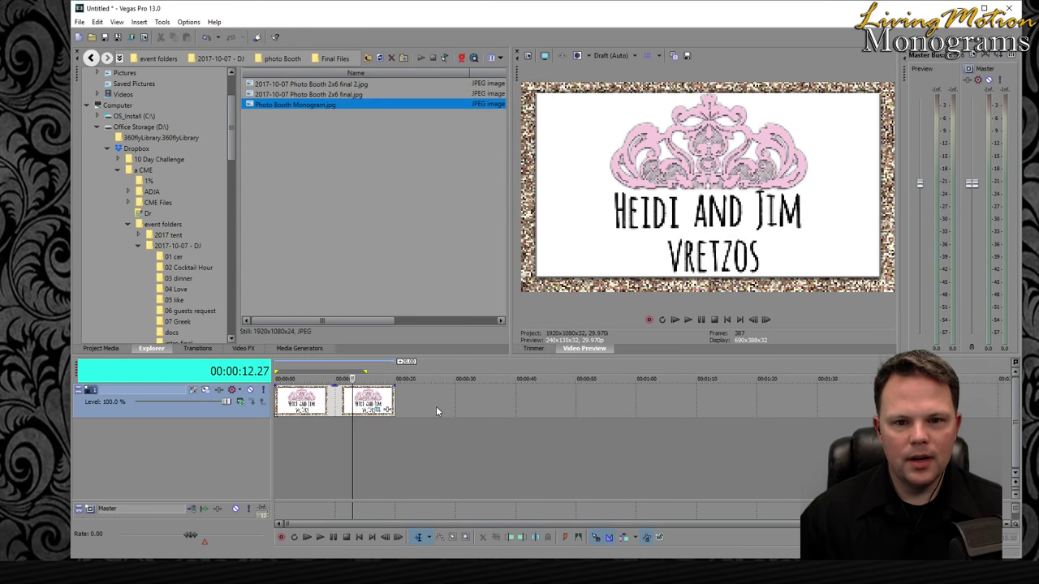
{"action": "left_click", "coordinate": [188, 22]}
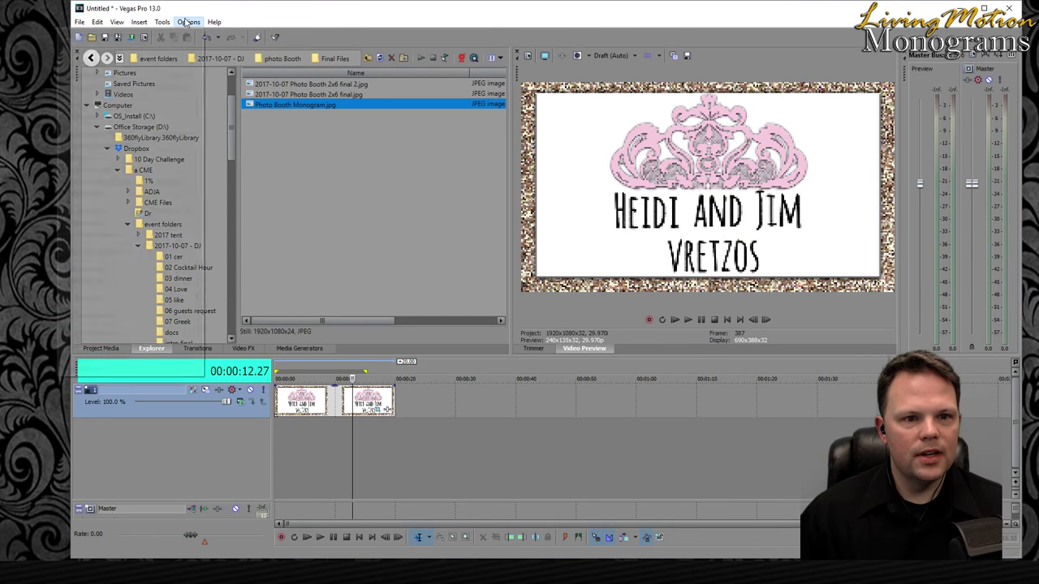
{"action": "left_click", "coordinate": [101, 369]}
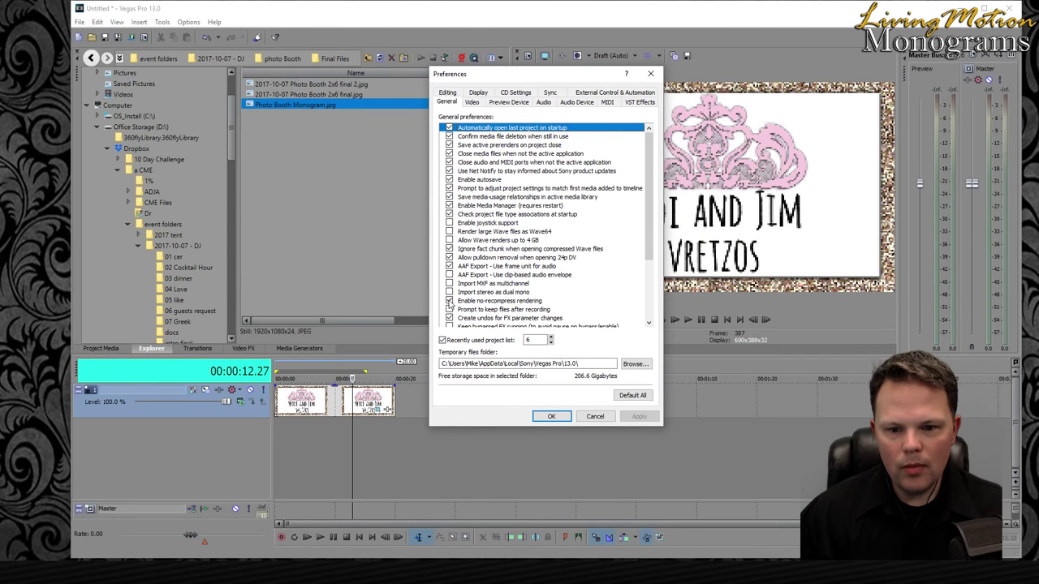
{"action": "scroll", "coordinate": [514, 240], "scroll_direction": "down", "scroll_amount": 4}
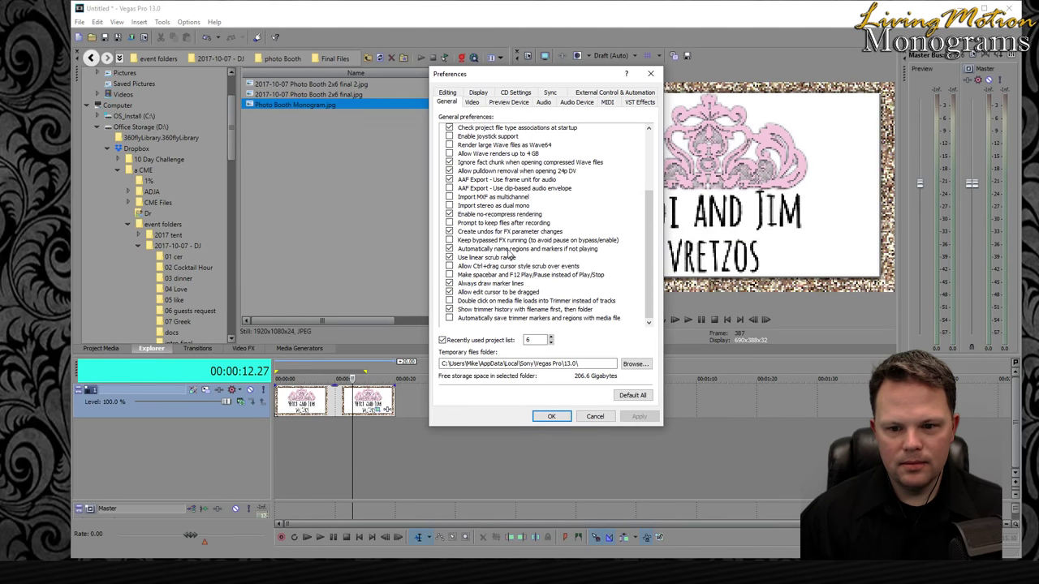
{"action": "scroll", "coordinate": [479, 270], "scroll_direction": "up", "scroll_amount": 4}
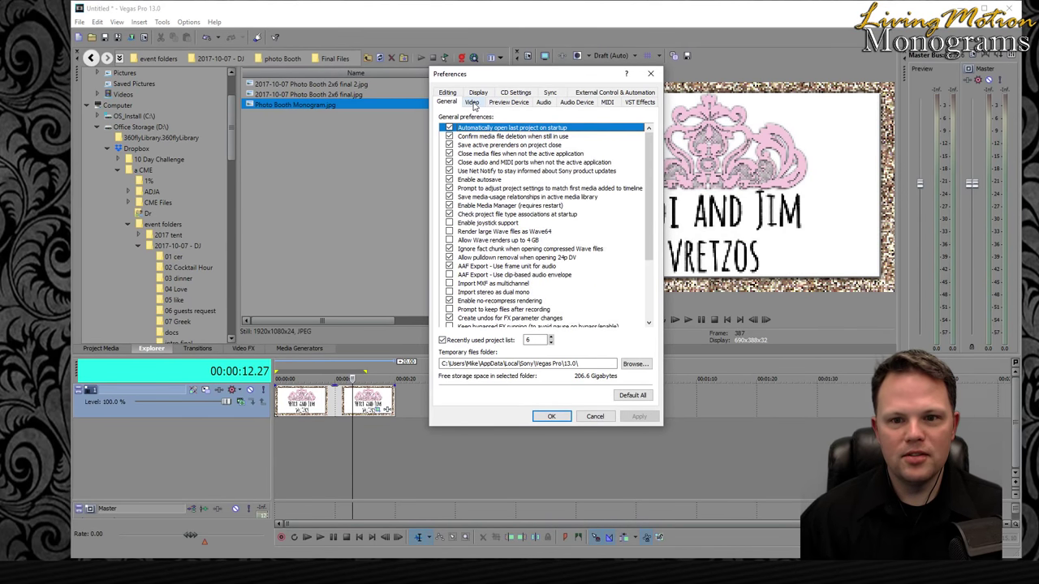
{"action": "left_click", "coordinate": [473, 104]}
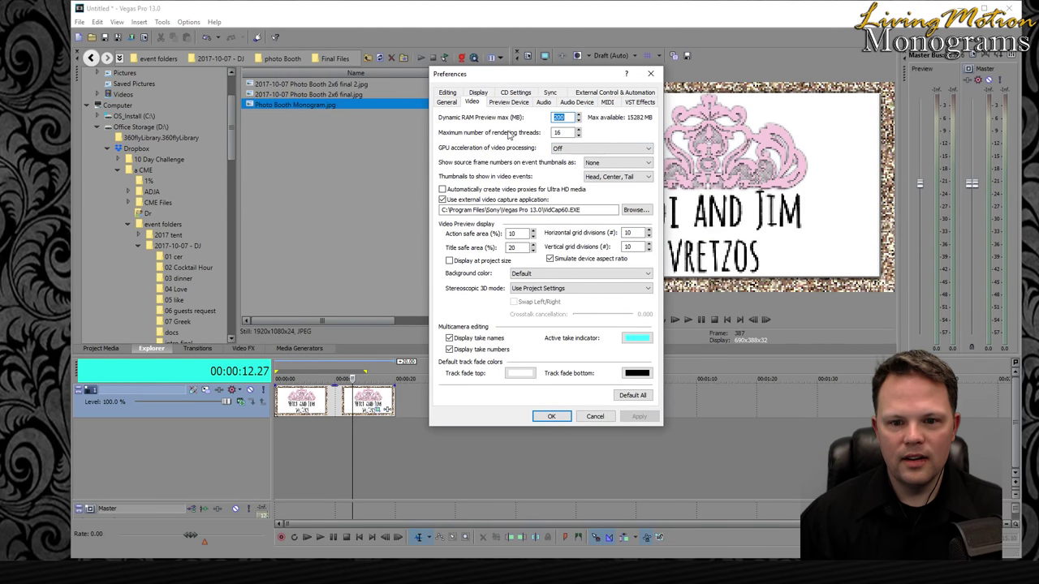
- Close Preferences, select the time range over both monogram stills, expand Dropbox, and reposition the window
{"action": "left_click", "coordinate": [650, 75]}
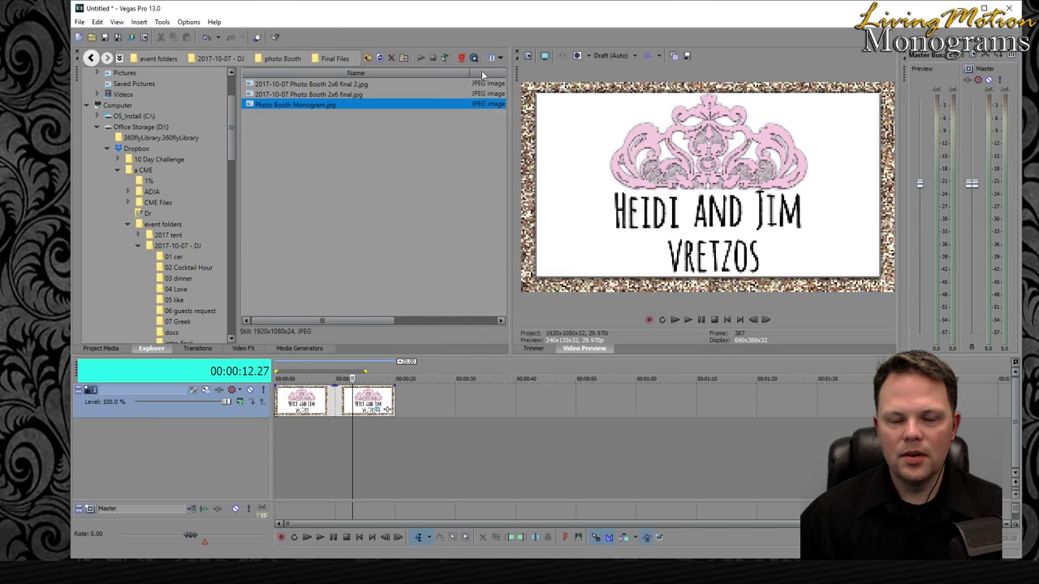
{"action": "left_click_drag", "start_coordinate": [383, 435], "coordinate": [147, 430]}
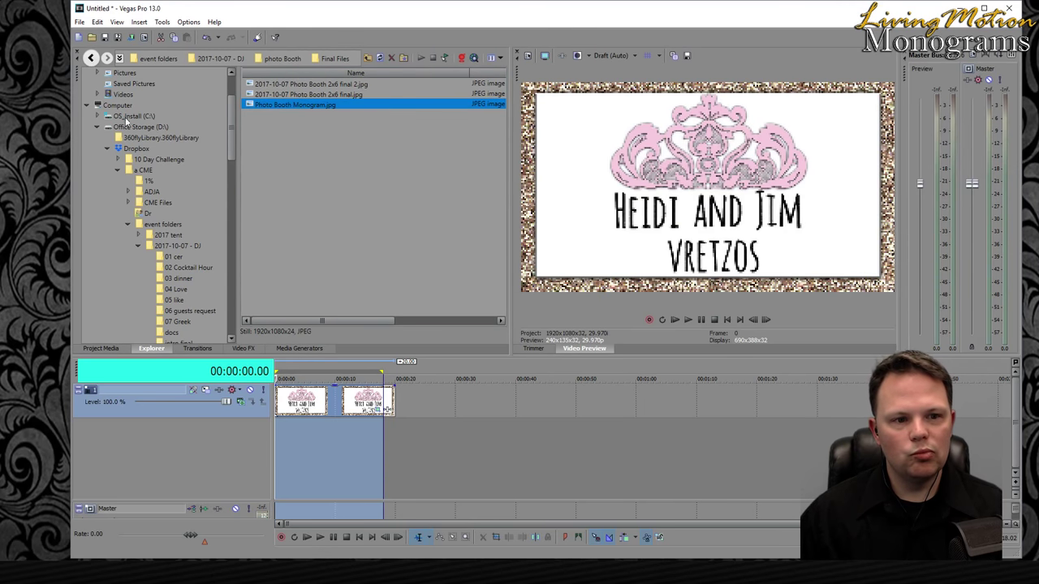
{"action": "left_click", "coordinate": [108, 150]}
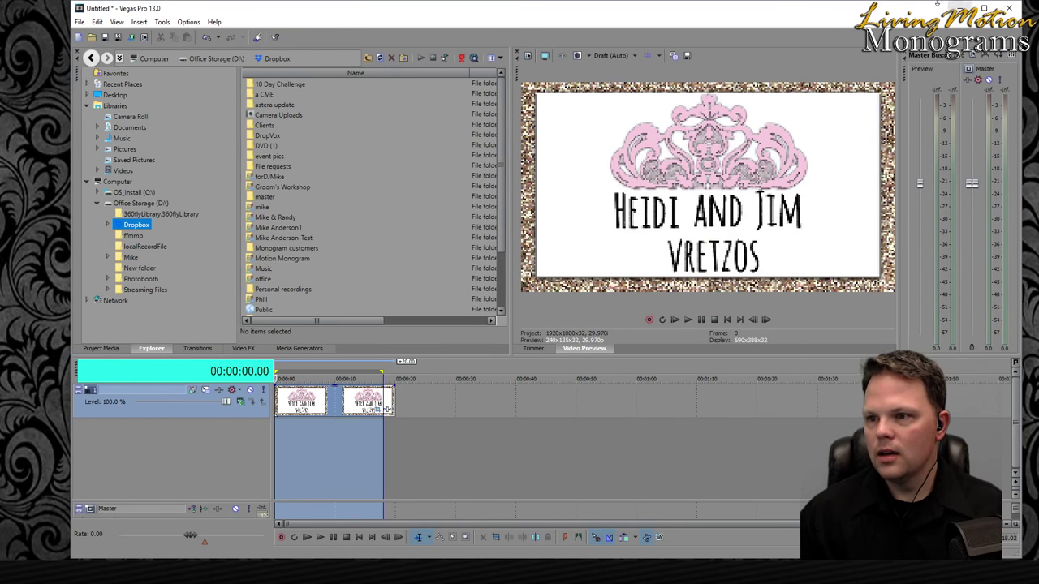
{"action": "mouse_move", "coordinate": [948, 9]}
{"action": "left_mouse_down"}
{"action": "mouse_move", "coordinate": [532, 42]}
{"action": "mouse_move", "coordinate": [493, 32]}
{"action": "mouse_move", "coordinate": [735, 11]}
{"action": "left_mouse_up"}
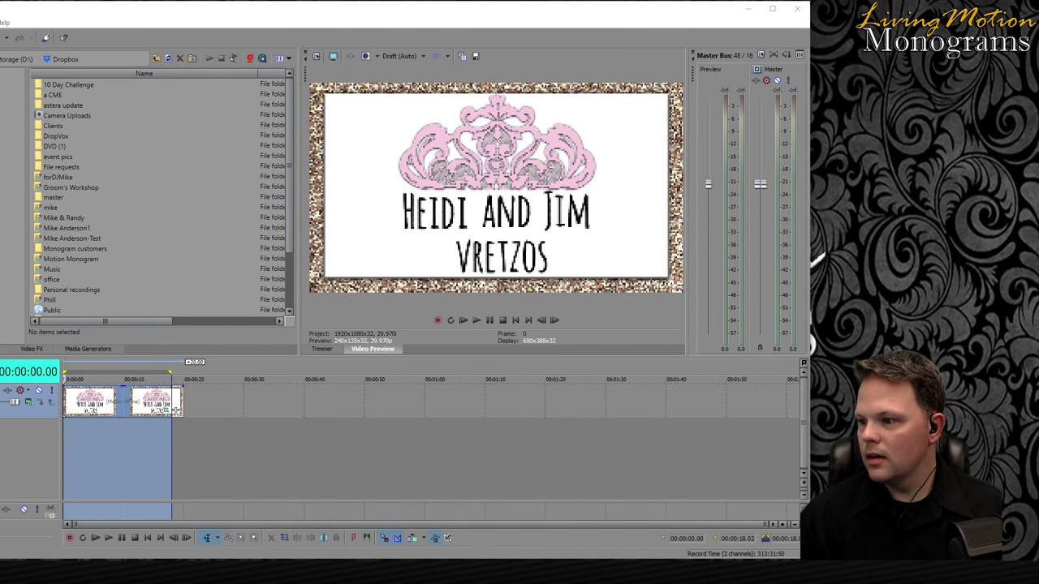
{"action": "left_click_drag", "start_coordinate": [572, 18], "coordinate": [974, 33]}
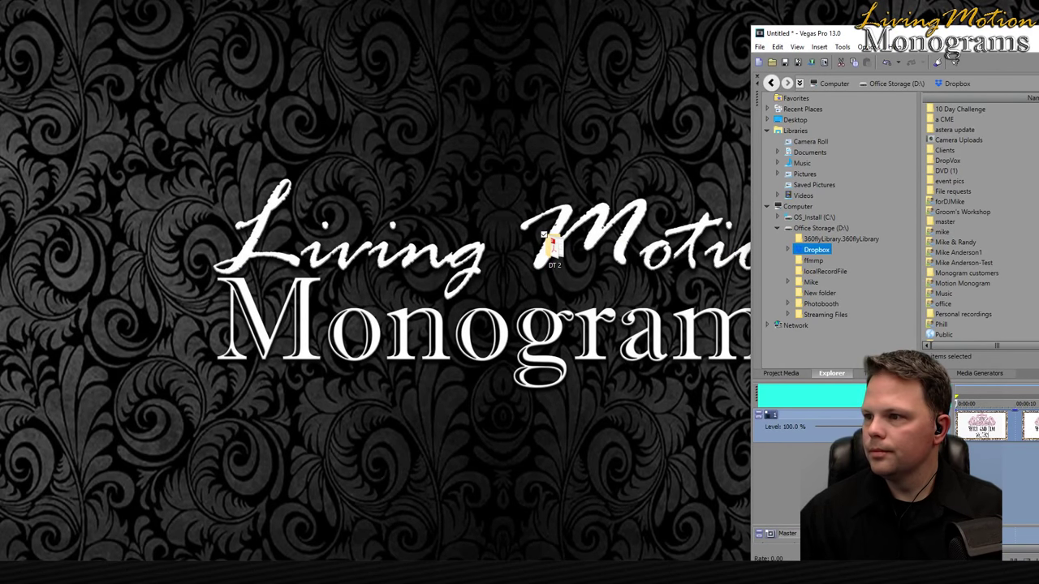
{"action": "left_click_drag", "start_coordinate": [1031, 34], "coordinate": [503, 17]}
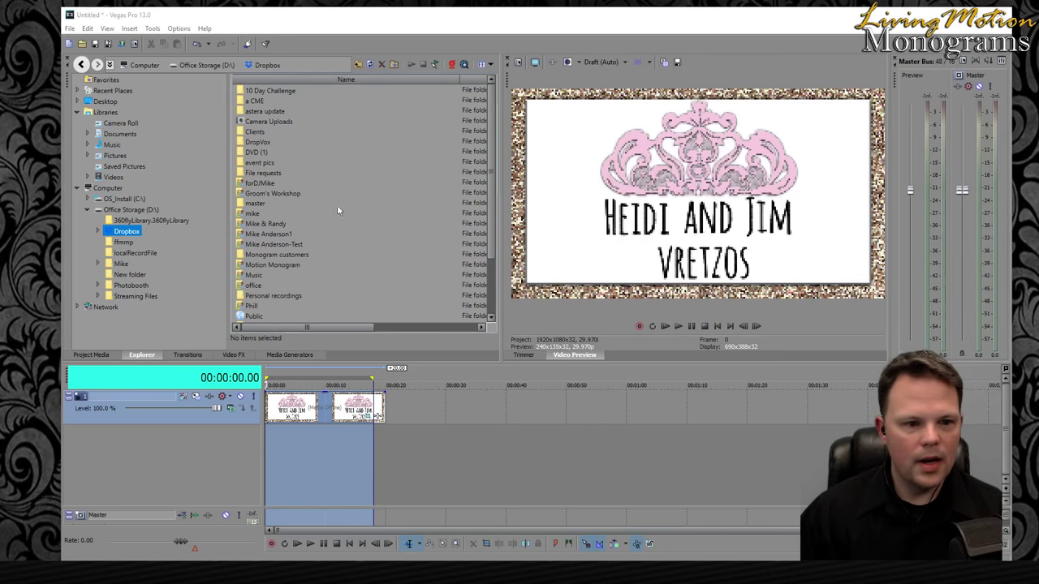
- Open Office Storage (D:) and browse into Dropbox > a CME, briefly entering LMM
{"action": "left_click", "coordinate": [126, 209]}
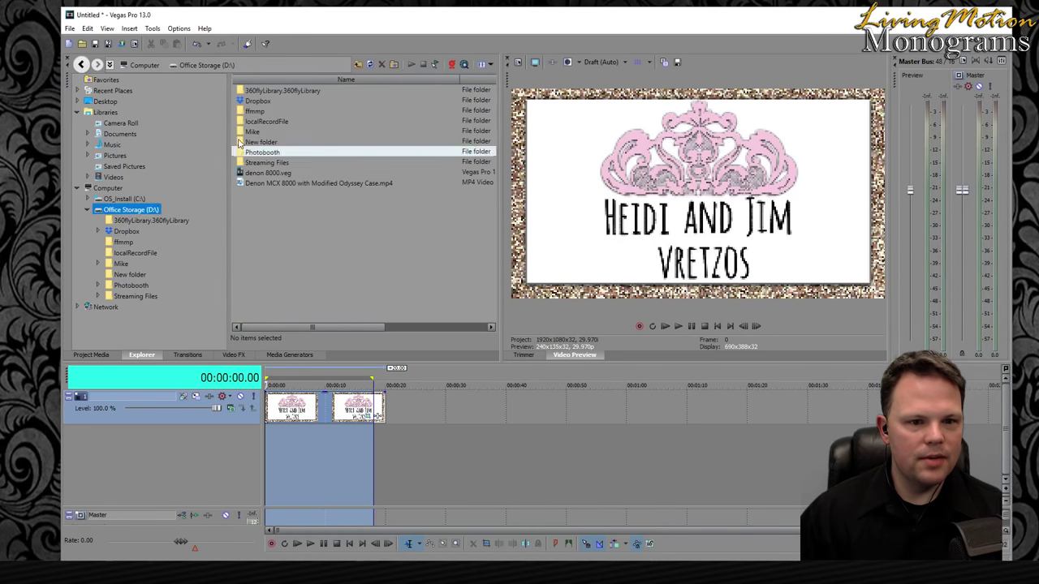
{"action": "double_click", "coordinate": [256, 100]}
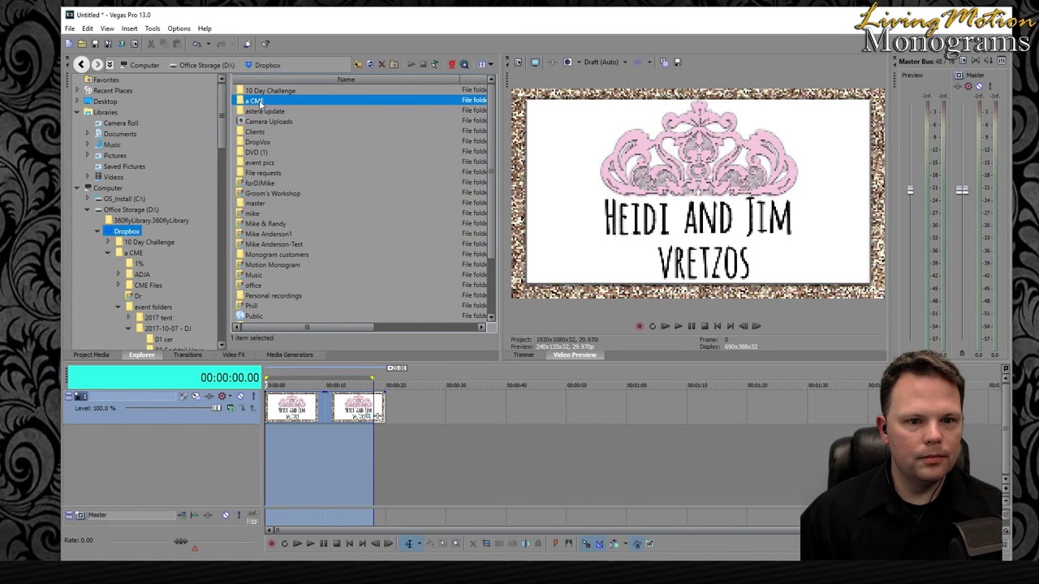
{"action": "double_click", "coordinate": [256, 102]}
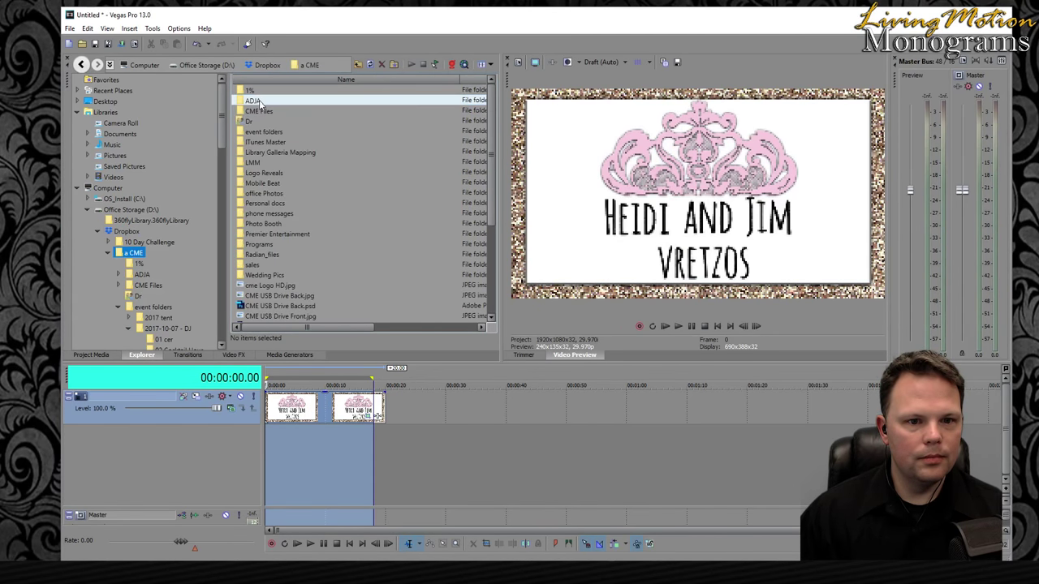
{"action": "left_click", "coordinate": [261, 162]}
{"action": "double_click", "coordinate": [261, 163]}
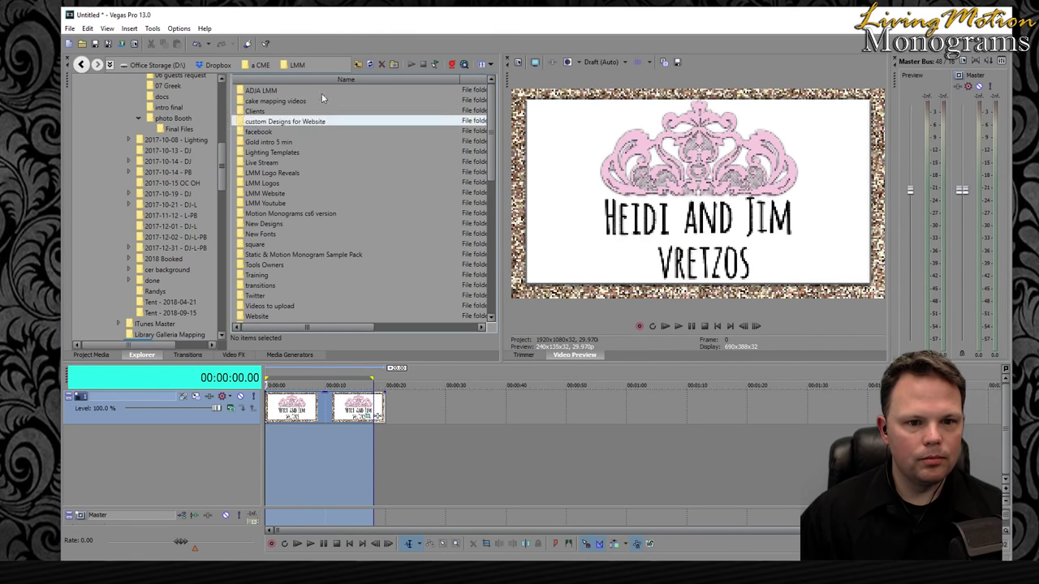
{"action": "left_click", "coordinate": [264, 69]}
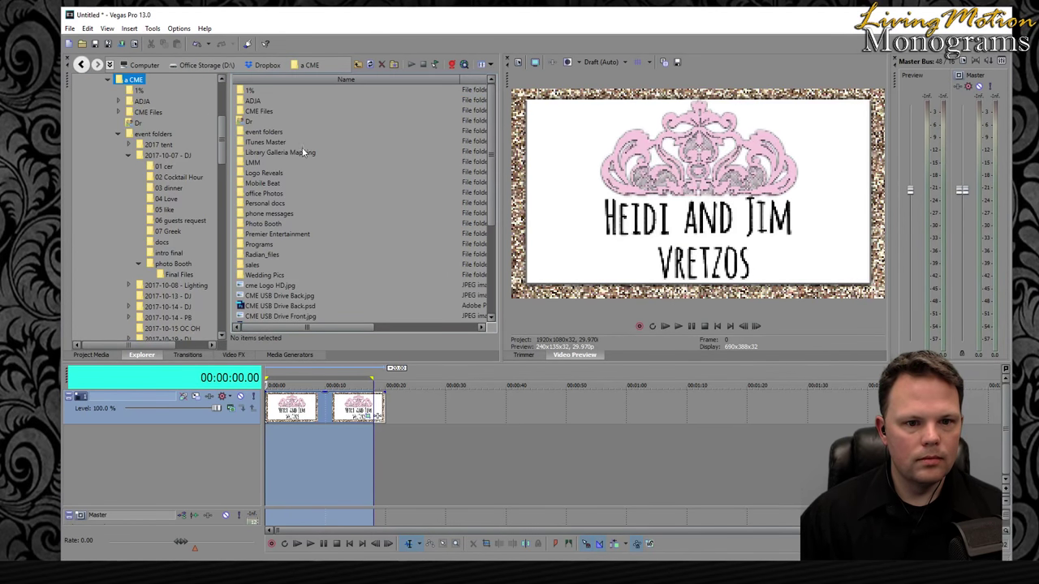
- Navigate CME Files > Monograms > Monograms > backgrounds need to be sorted and select Binary Rain 4K loop.mp4
{"action": "left_click", "coordinate": [275, 113]}
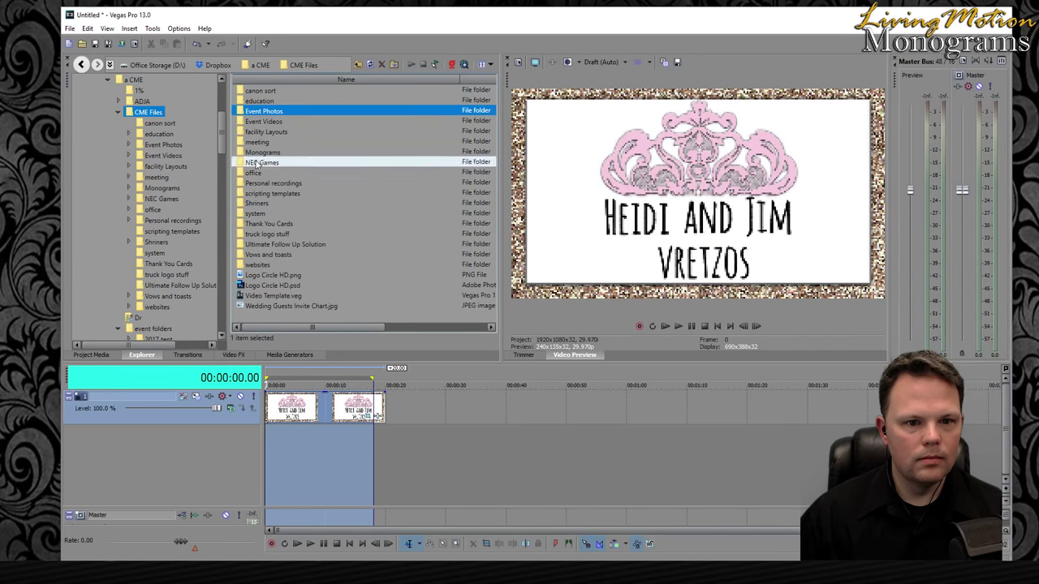
{"action": "left_click", "coordinate": [276, 153]}
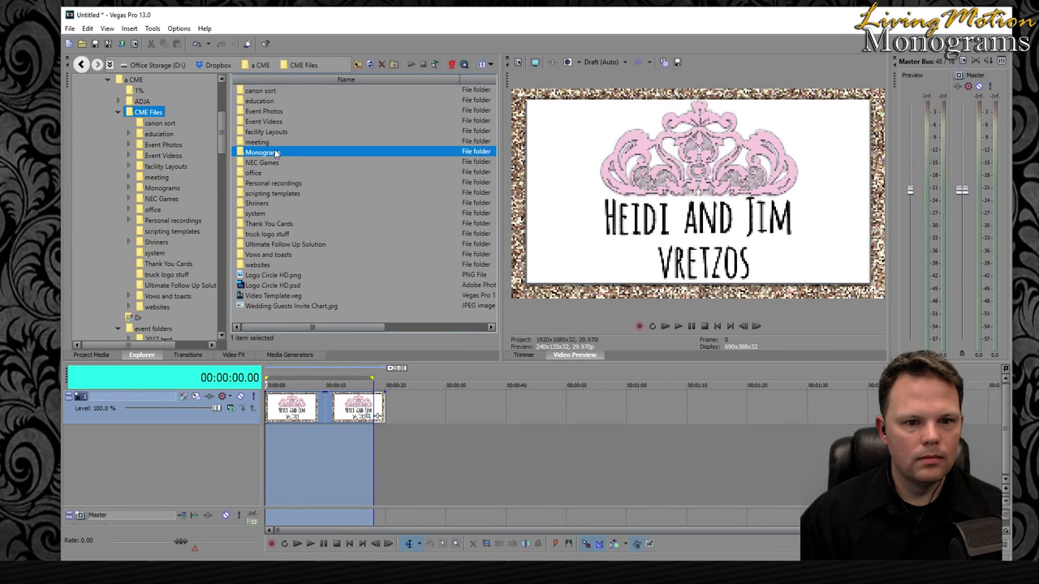
{"action": "double_click", "coordinate": [276, 152]}
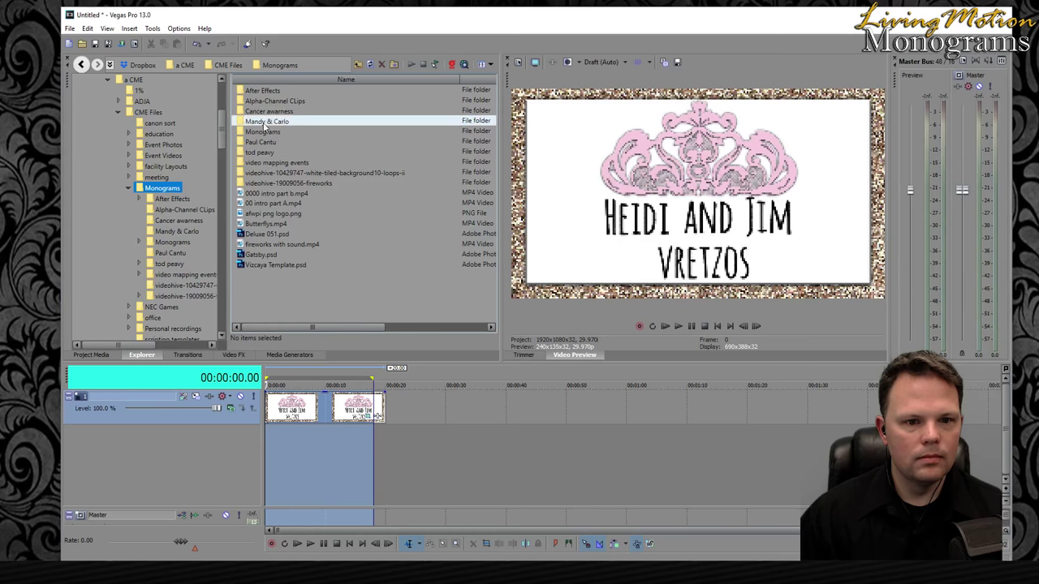
{"action": "left_click", "coordinate": [263, 132]}
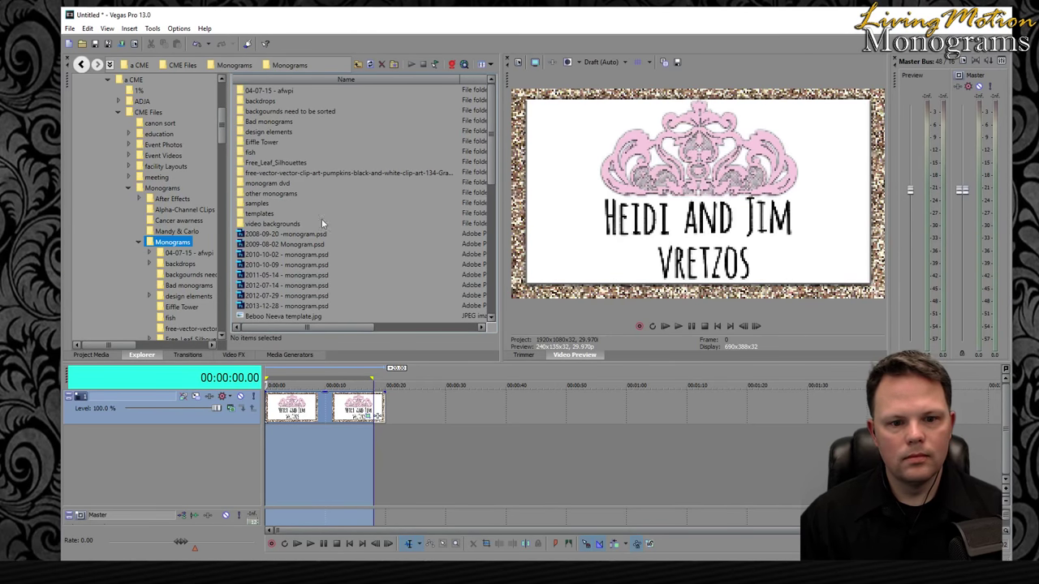
{"action": "double_click", "coordinate": [277, 112]}
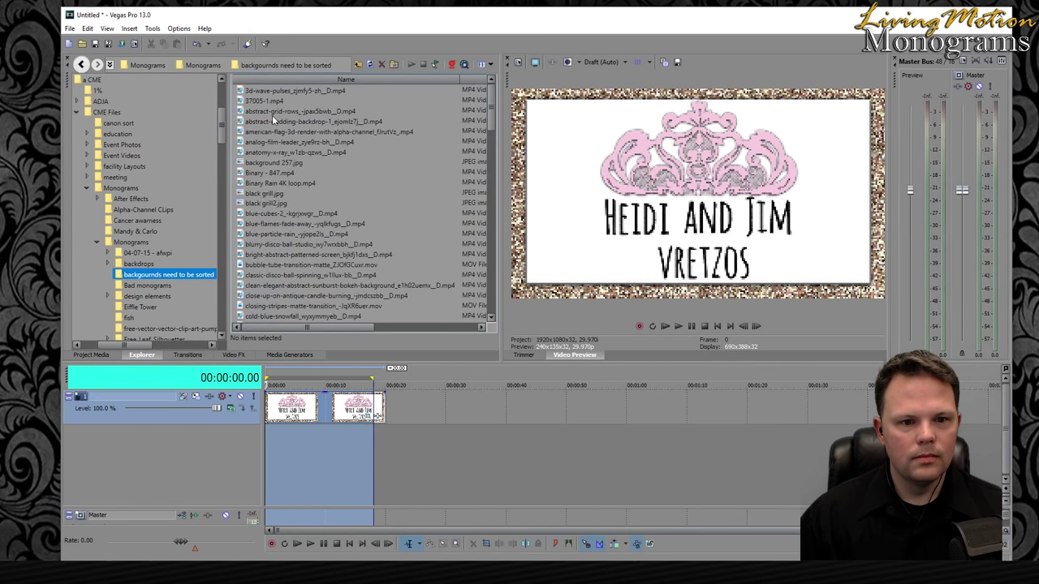
{"action": "left_click", "coordinate": [307, 223]}
{"action": "left_click", "coordinate": [272, 184]}
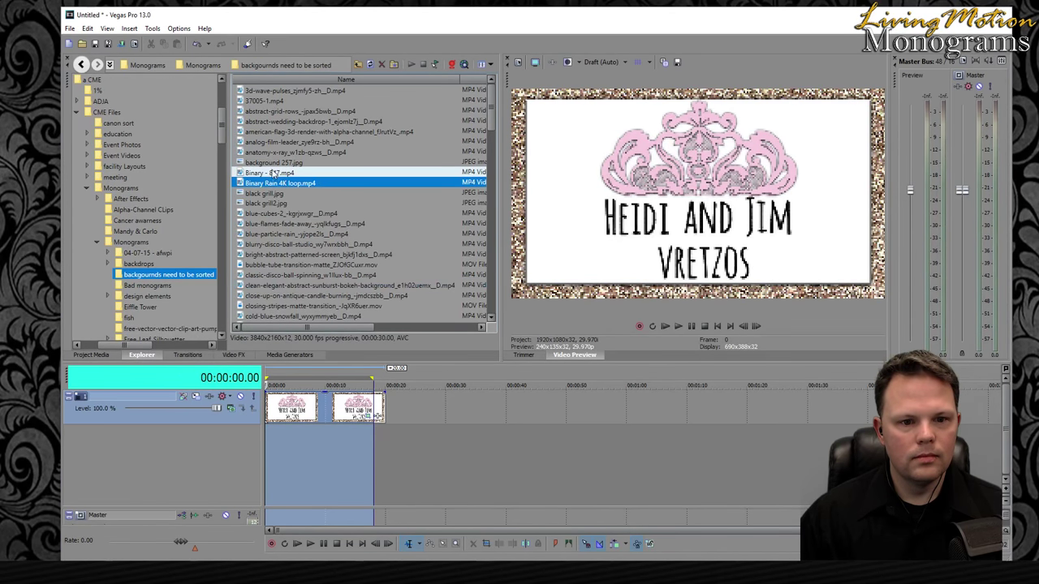
- Drop Binary Rain 4K loop.mp4 on the timeline, match the project to 3840x2160 30p, and deselect
{"action": "left_click_drag", "start_coordinate": [387, 238], "coordinate": [408, 382]}
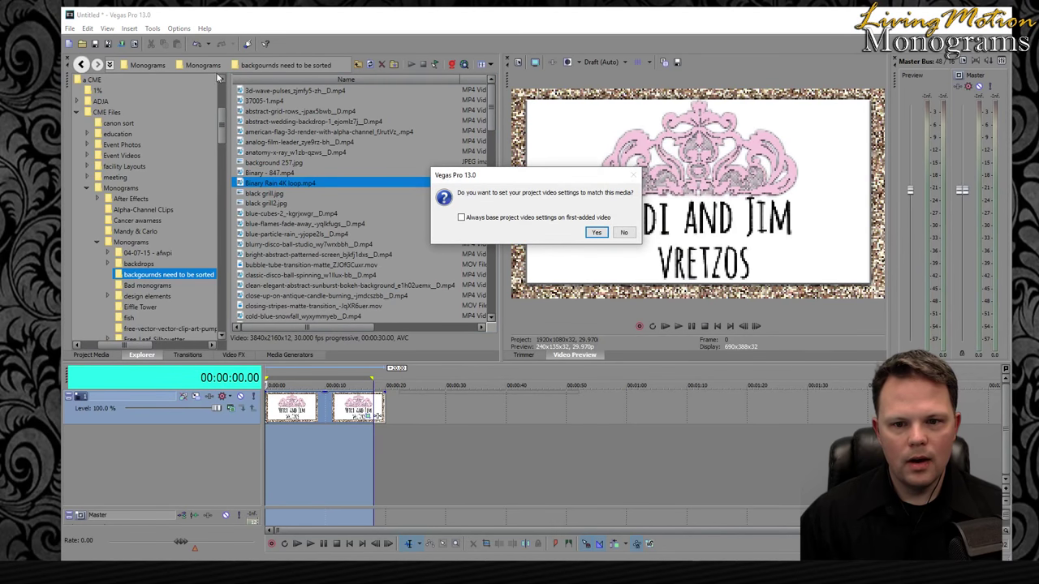
{"action": "left_click", "coordinate": [596, 233]}
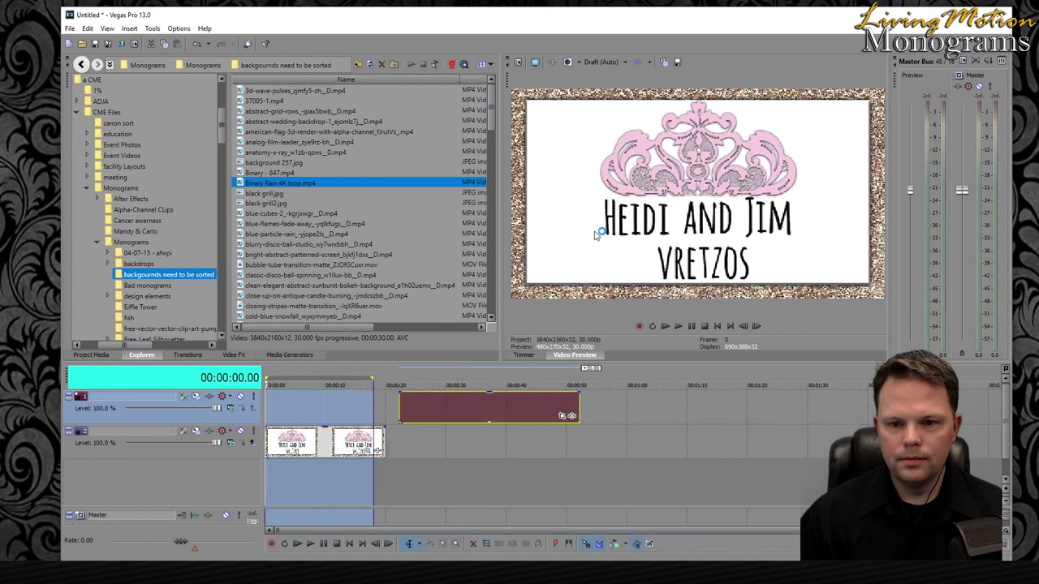
{"action": "left_click", "coordinate": [422, 460]}
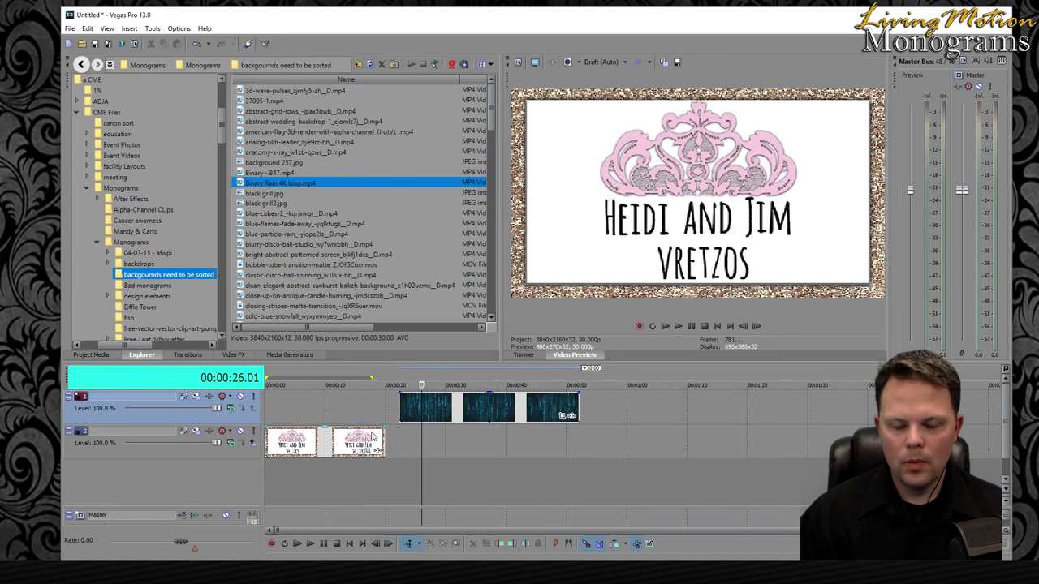
- Preview the Binary Rain loop at Draft (Auto) from 00:00:28.27, stopping at 00:00:39.12
{"action": "left_click", "coordinate": [439, 450]}
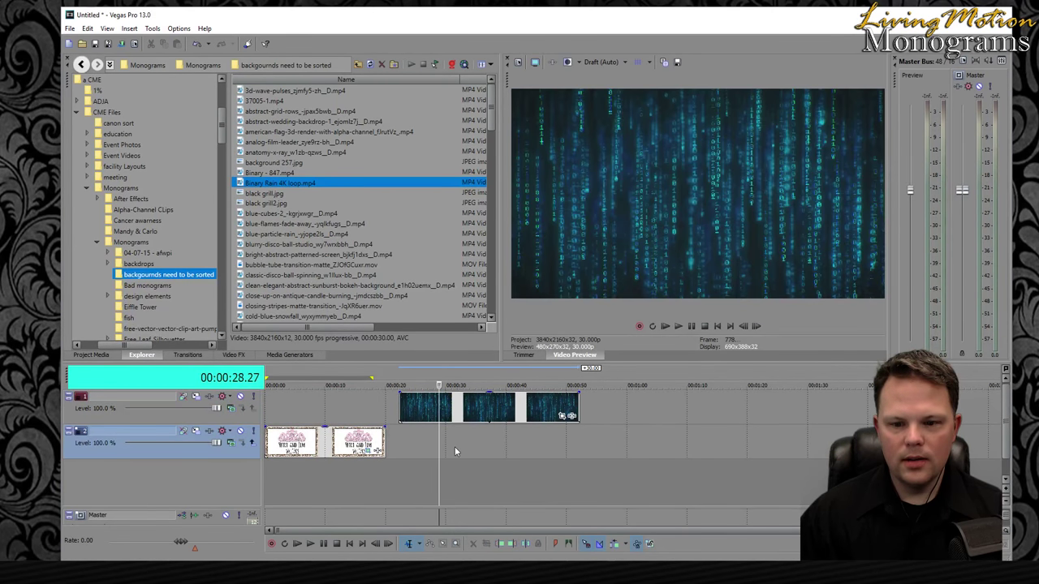
{"action": "left_click", "coordinate": [593, 63]}
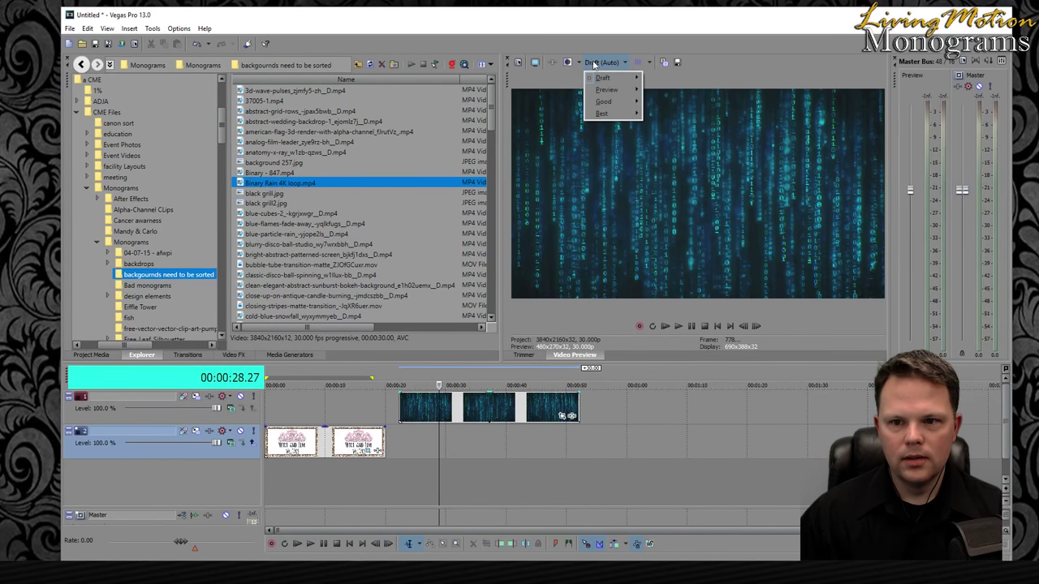
{"action": "left_click", "coordinate": [594, 63]}
{"action": "key", "text": "space"}
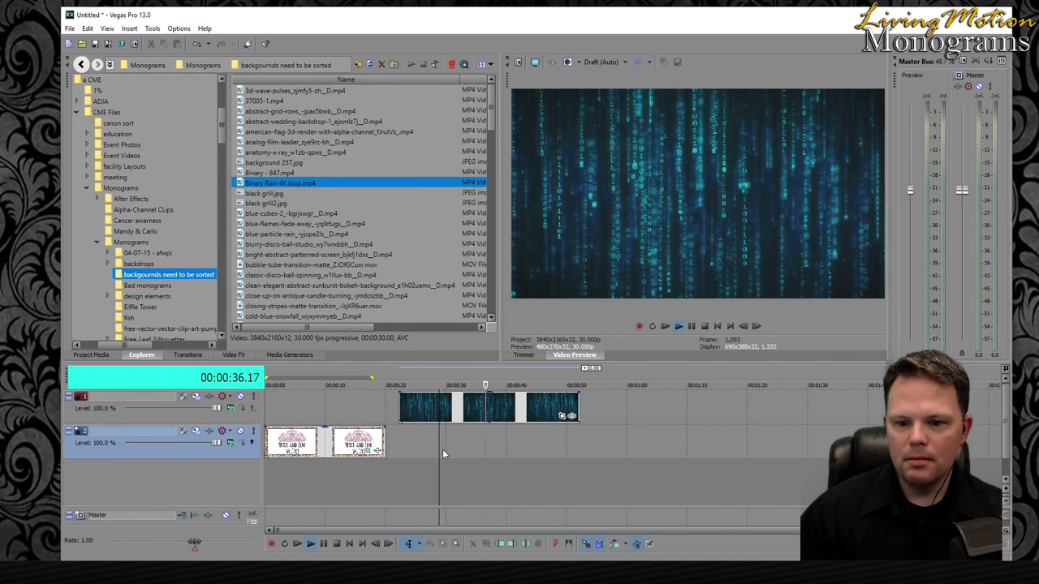
{"action": "key", "text": "Return"}
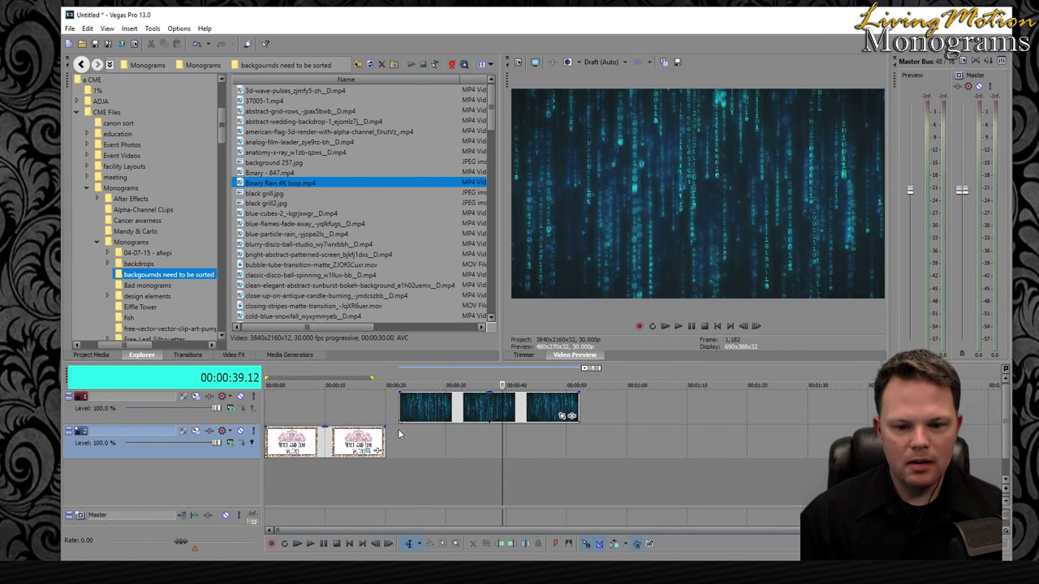
- Nudge the Binary Rain clips slightly earlier and select the time range they span
{"action": "left_click_drag", "start_coordinate": [452, 412], "coordinate": [432, 415]}
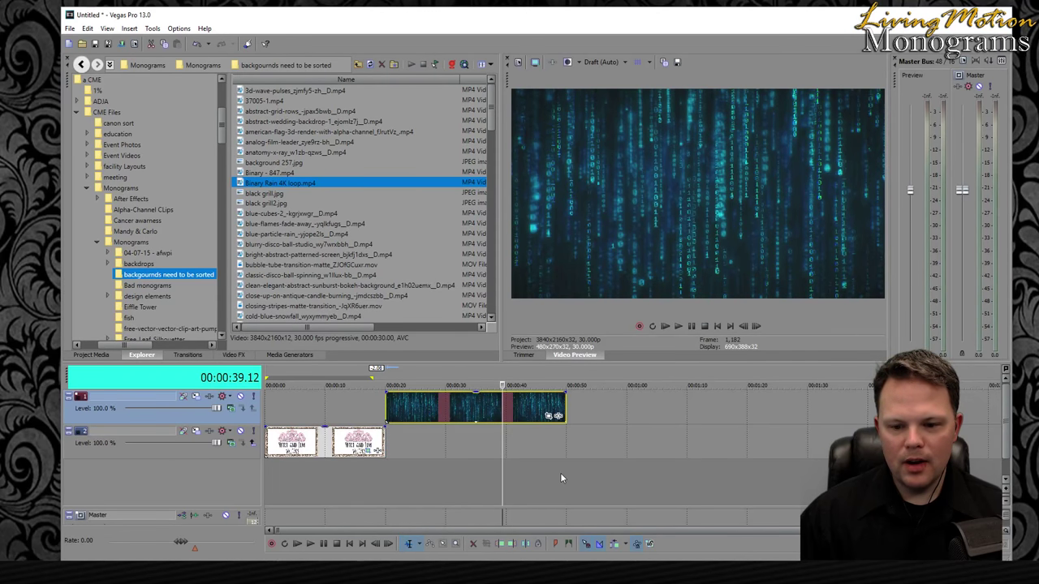
{"action": "left_click_drag", "start_coordinate": [565, 474], "coordinate": [382, 491]}
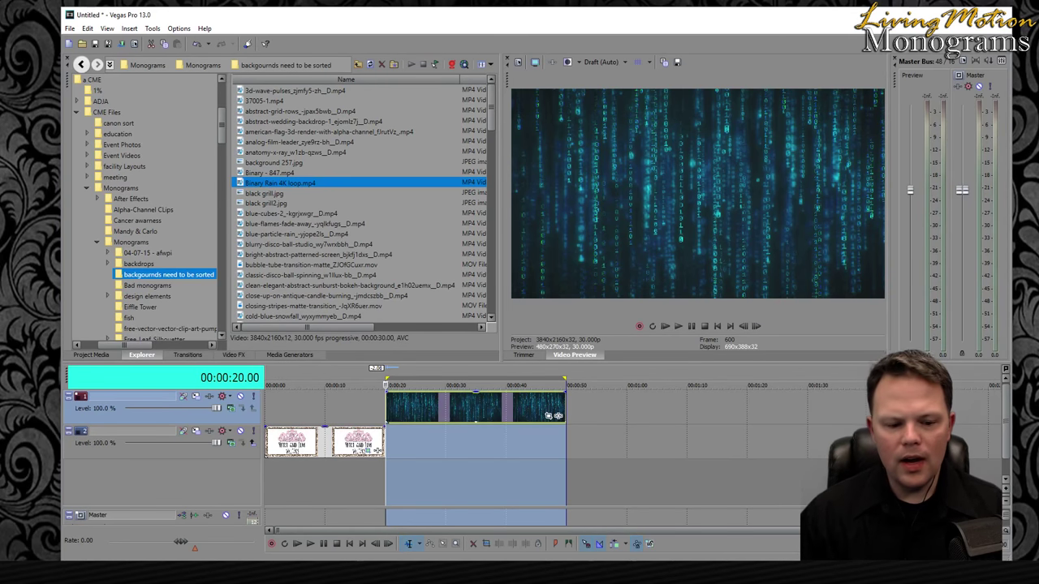
{"action": "mouse_move", "coordinate": [122, 577]}
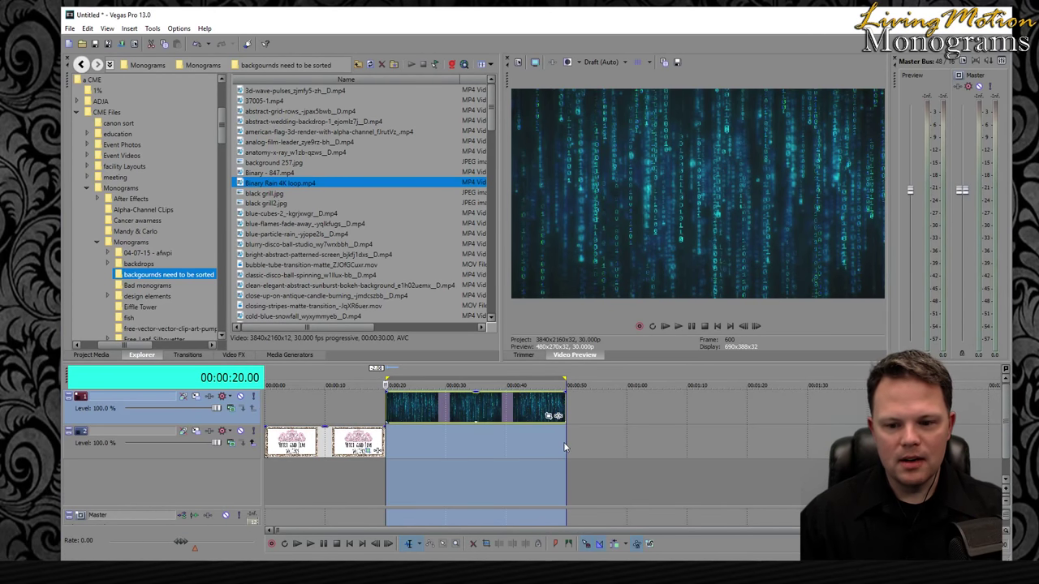
- Scrub the playhead through the rain clips, then reselect their time range as the render region
{"action": "left_click", "coordinate": [461, 442]}
{"action": "left_click", "coordinate": [500, 443]}
{"action": "left_click", "coordinate": [521, 440]}
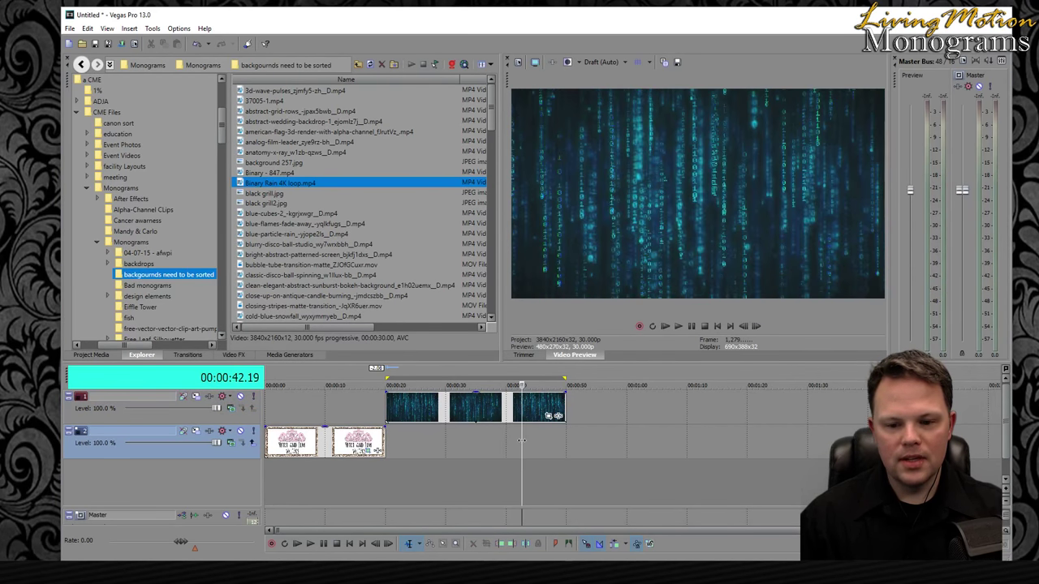
{"action": "left_click", "coordinate": [433, 438]}
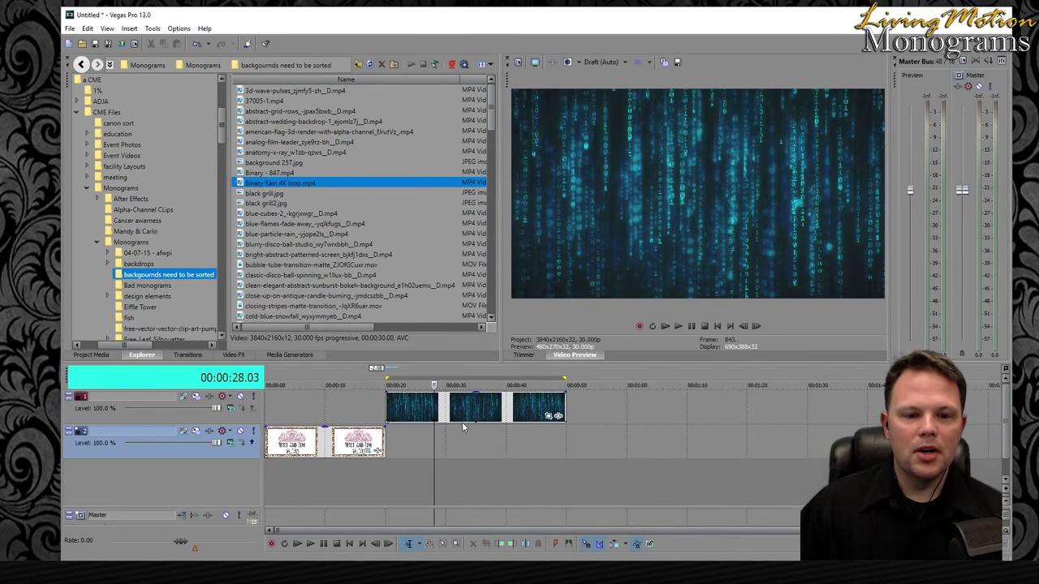
{"action": "left_click", "coordinate": [560, 451]}
{"action": "left_click", "coordinate": [567, 450]}
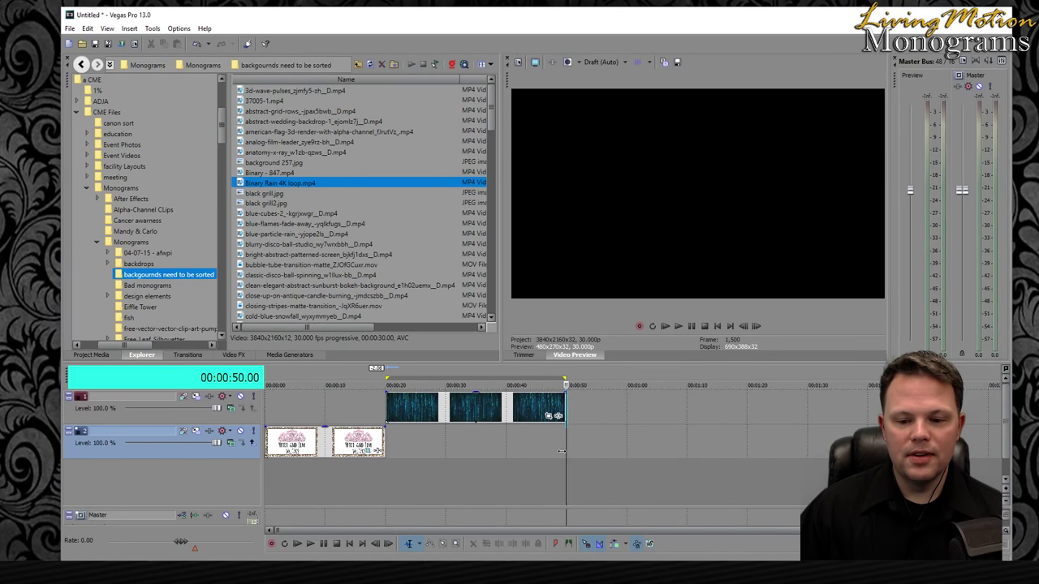
{"action": "left_click", "coordinate": [469, 462]}
{"action": "left_click_drag", "start_coordinate": [556, 470], "coordinate": [391, 468]}
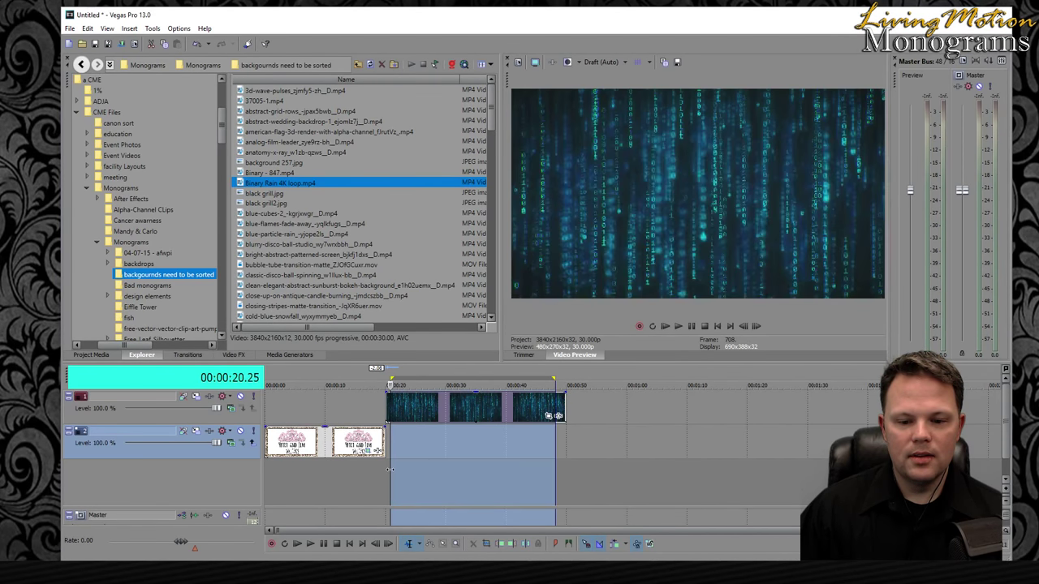
- In Render As, show all templates, select Monograms 1920x1080-30p under Sony AVC/MVC, and customize it
{"action": "left_click", "coordinate": [70, 29]}
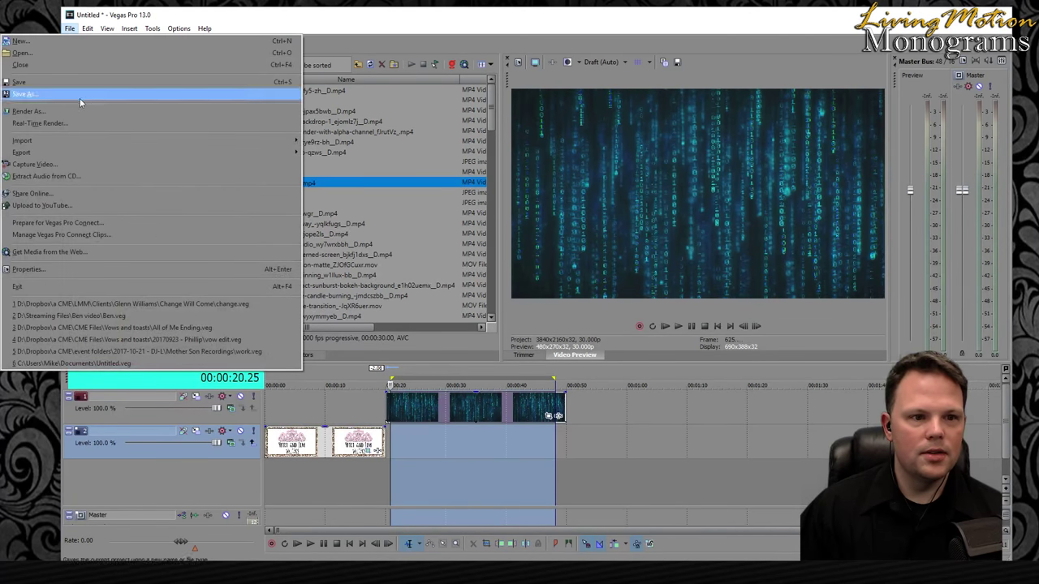
{"action": "left_click", "coordinate": [64, 110]}
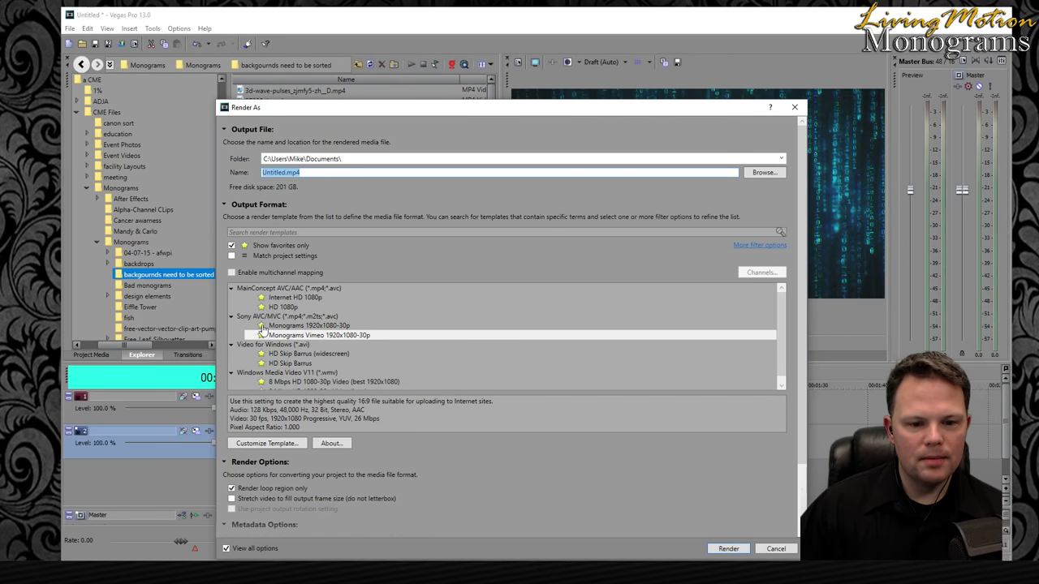
{"action": "left_click", "coordinate": [231, 245]}
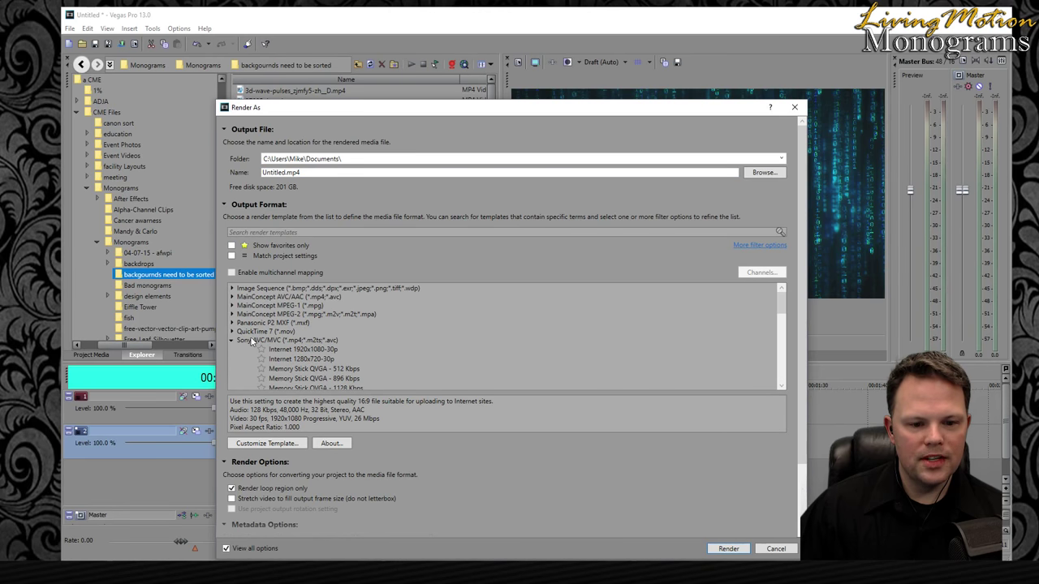
{"action": "scroll", "coordinate": [409, 340], "scroll_direction": "down", "scroll_amount": 1}
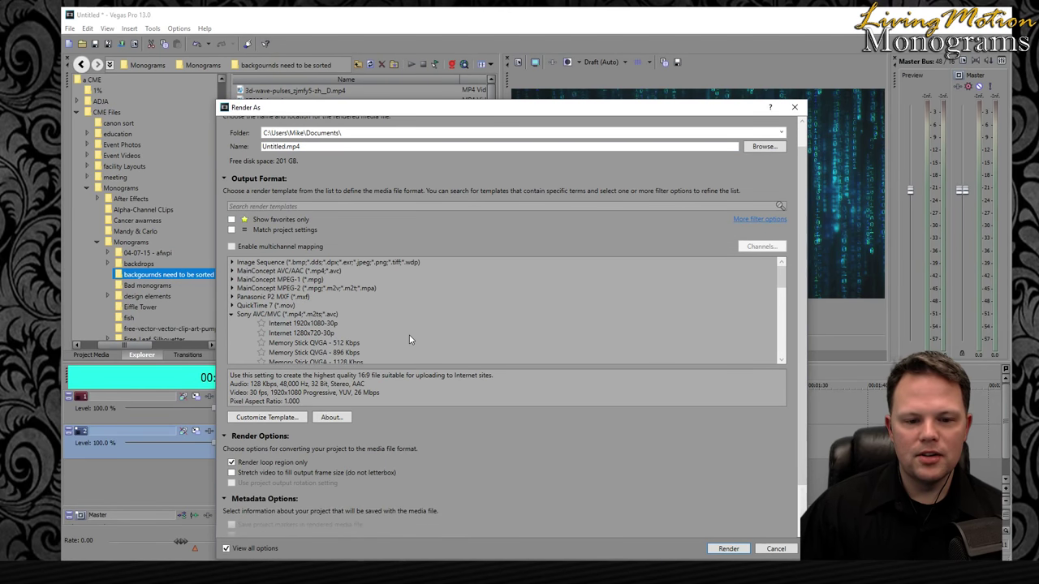
{"action": "left_click_drag", "start_coordinate": [782, 278], "coordinate": [778, 337]}
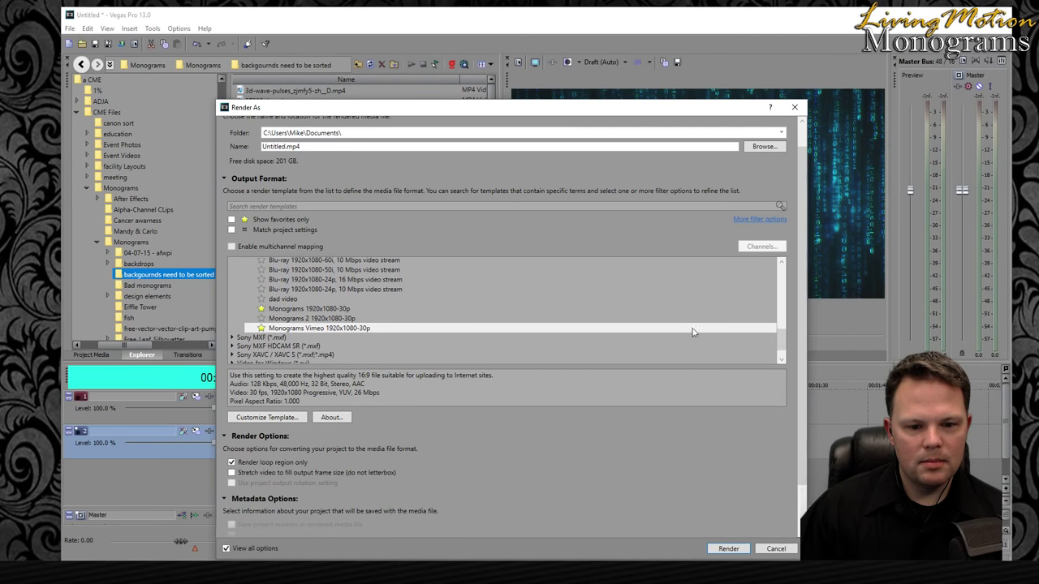
{"action": "left_click", "coordinate": [312, 311]}
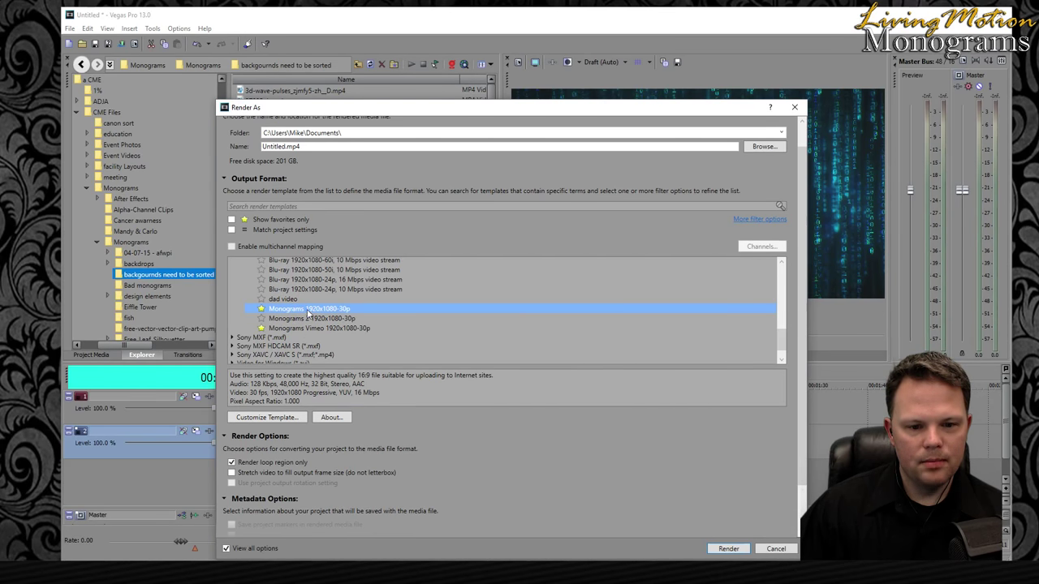
{"action": "left_click", "coordinate": [265, 417]}
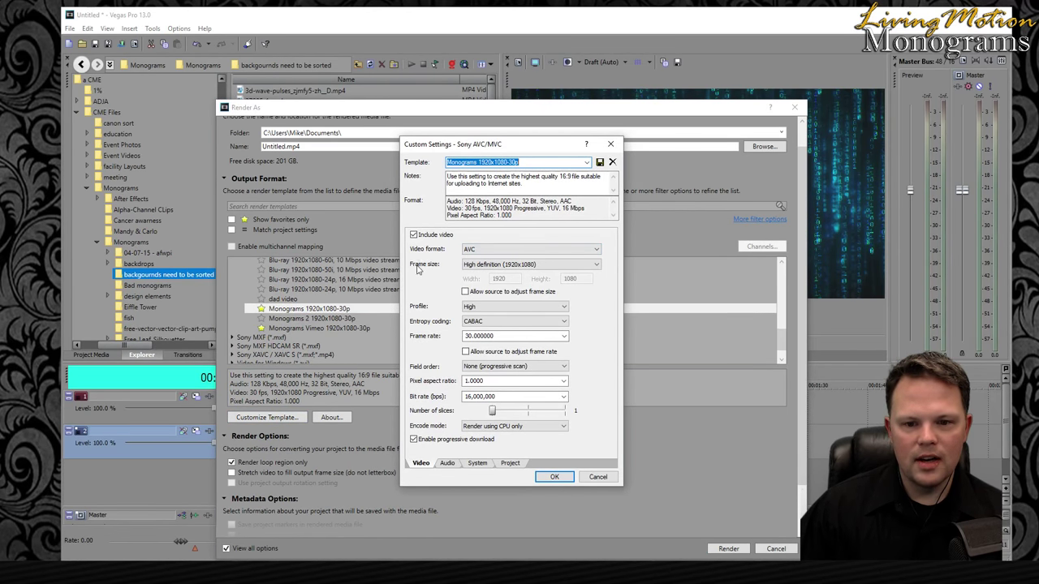
- Confirm the AVC format, 1920x1080 frame size, High profile and CABAC entropy coding
{"action": "left_click", "coordinate": [518, 249]}
{"action": "left_click", "coordinate": [521, 258]}
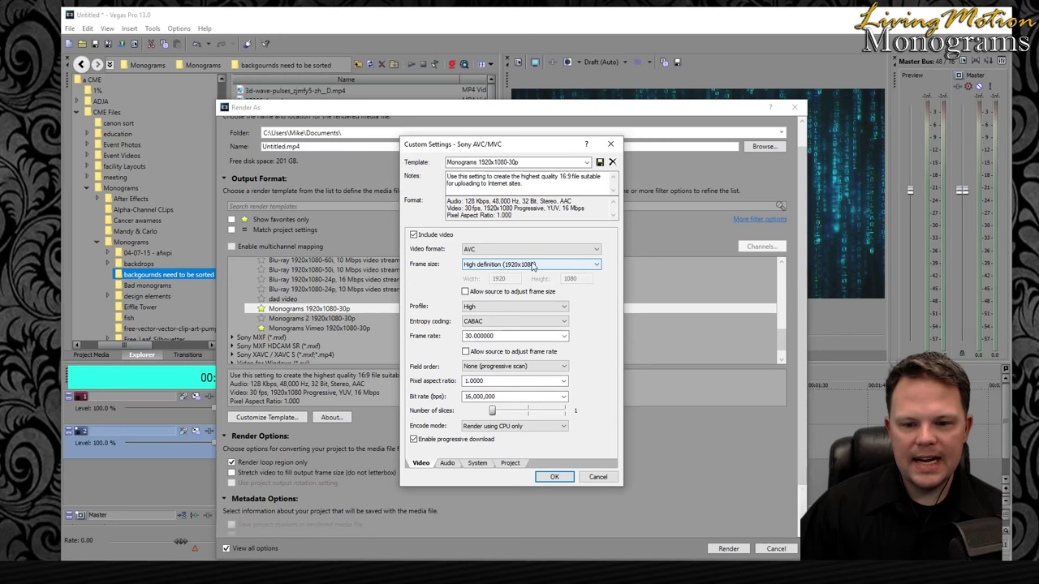
{"action": "left_click", "coordinate": [551, 266]}
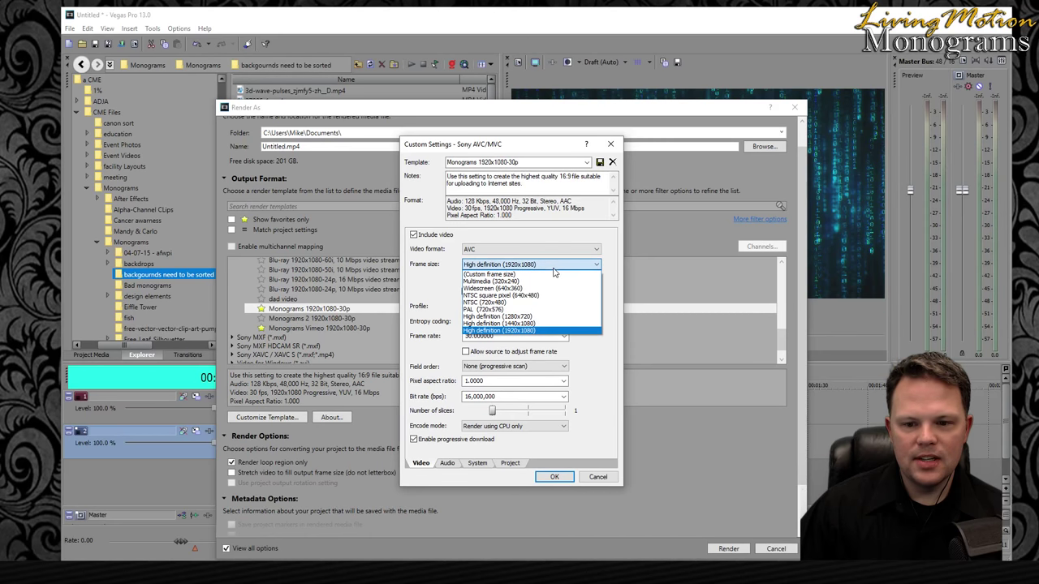
{"action": "left_click", "coordinate": [428, 283]}
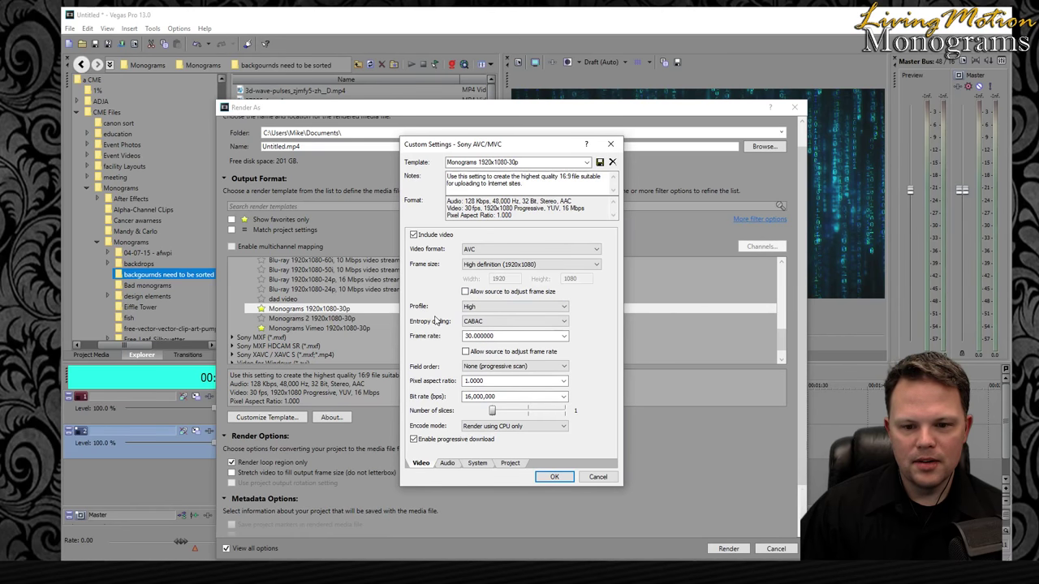
{"action": "left_click", "coordinate": [514, 314]}
{"action": "left_click", "coordinate": [516, 317]}
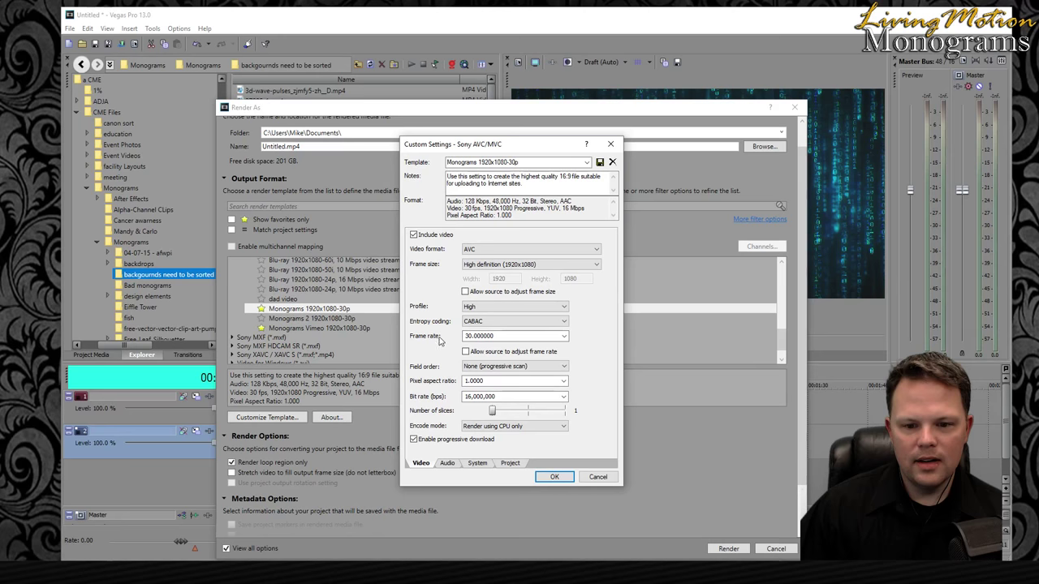
{"action": "left_click", "coordinate": [510, 325]}
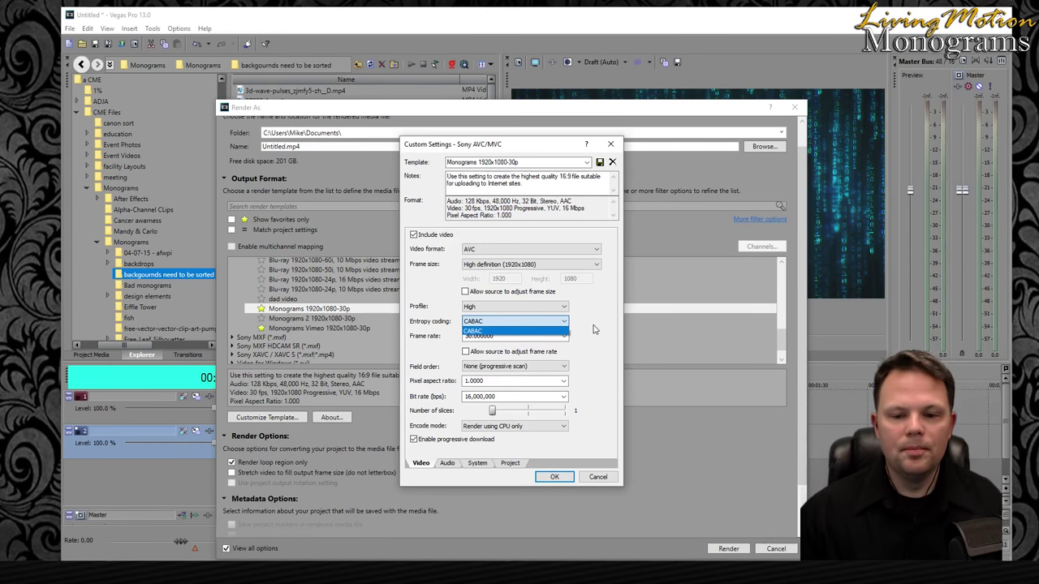
{"action": "left_click", "coordinate": [439, 323]}
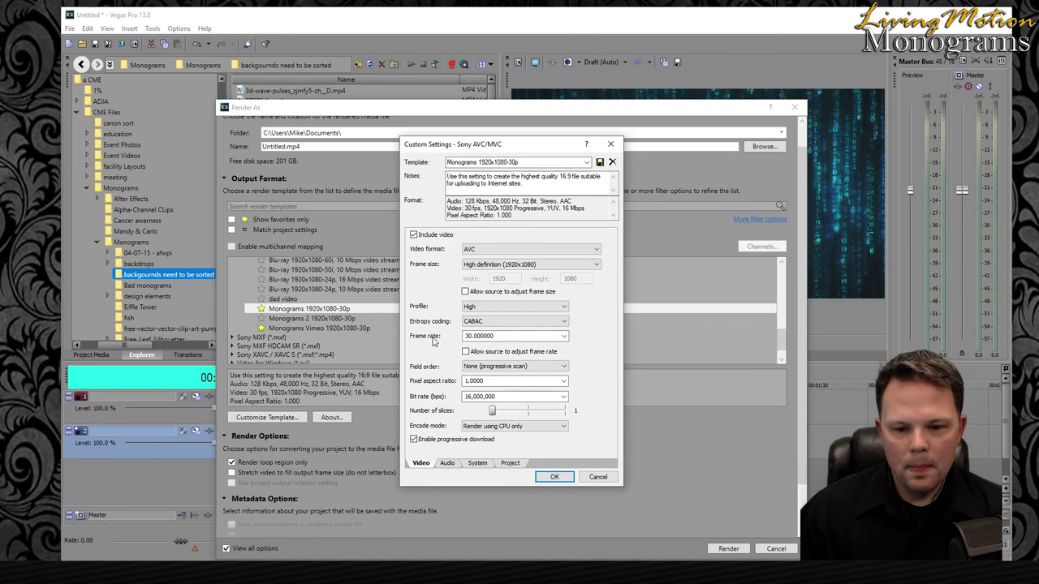
- Keep 30 fps, progressive scan, square 1.0000 pixels and 16,000,000 bps, then view the audio page
{"action": "left_click", "coordinate": [521, 336]}
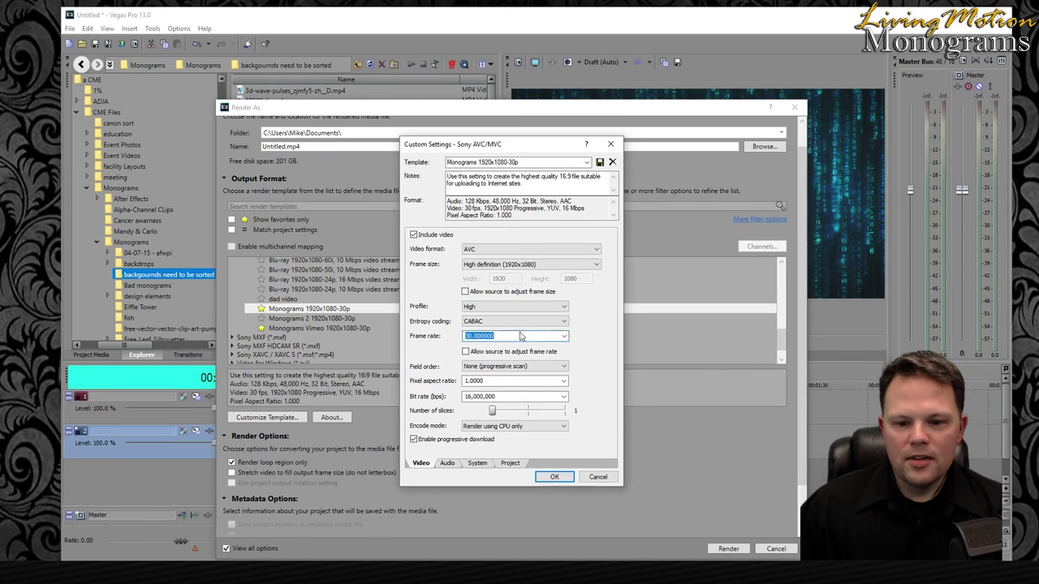
{"action": "left_click", "coordinate": [564, 338]}
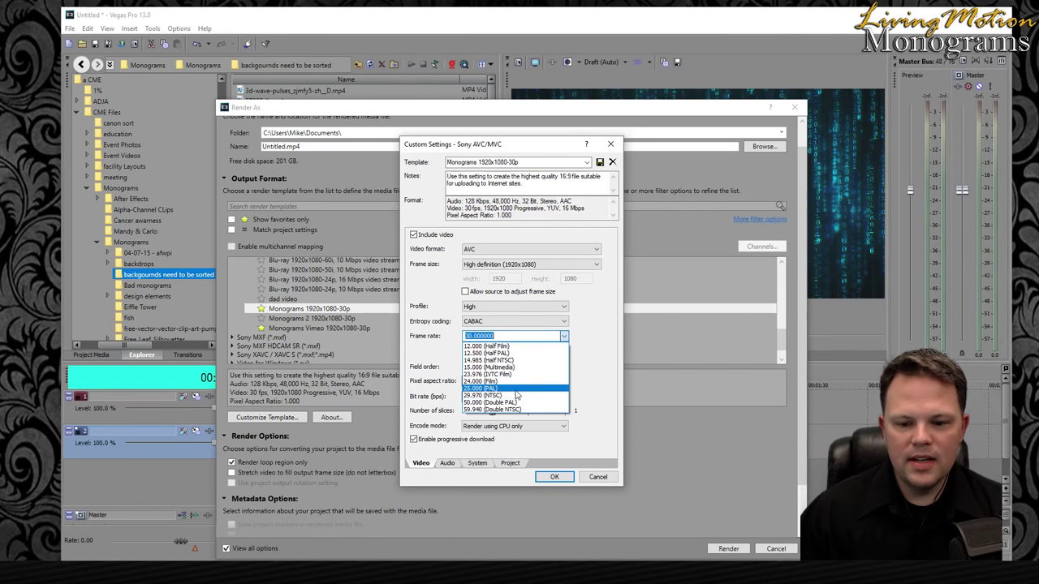
{"action": "left_click", "coordinate": [581, 373]}
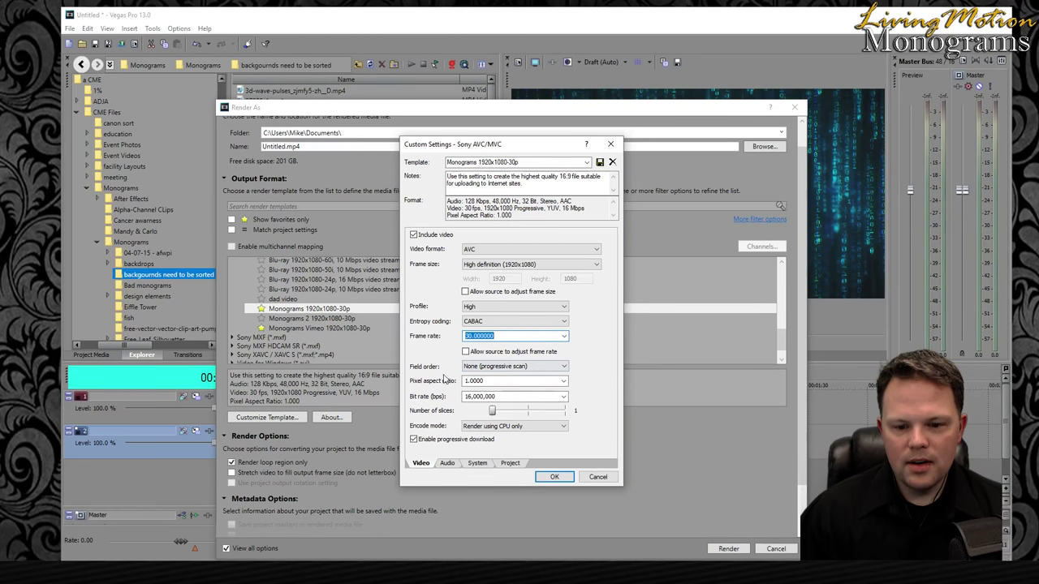
{"action": "left_click", "coordinate": [507, 370]}
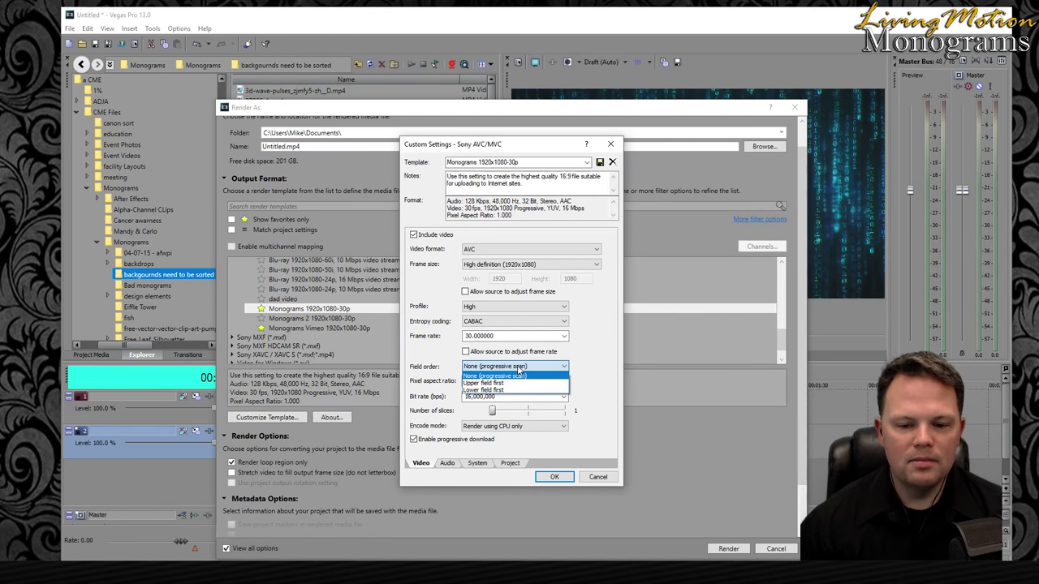
{"action": "left_click", "coordinate": [587, 383]}
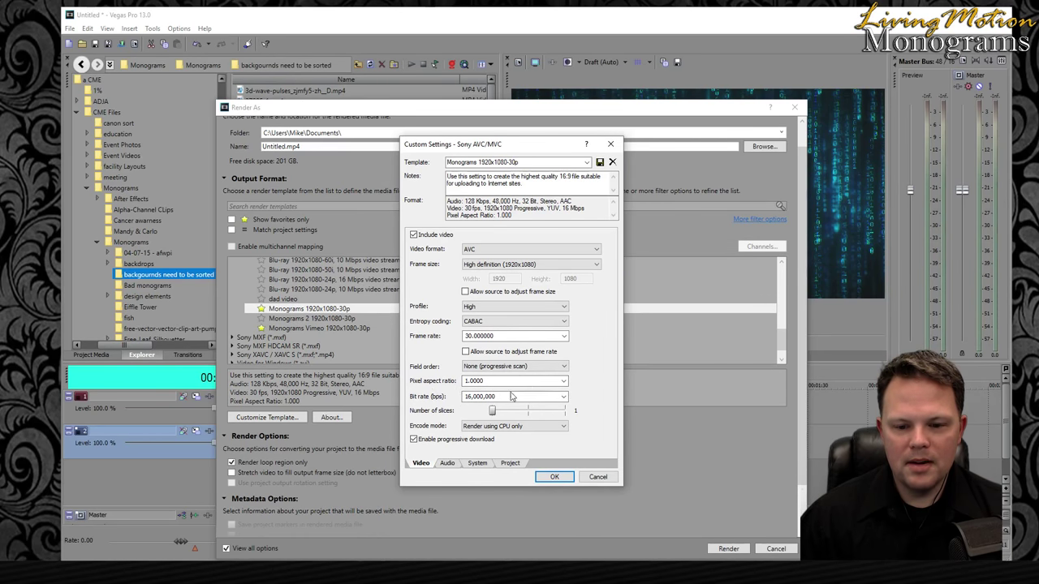
{"action": "left_click", "coordinate": [563, 381]}
{"action": "left_click", "coordinate": [564, 382]}
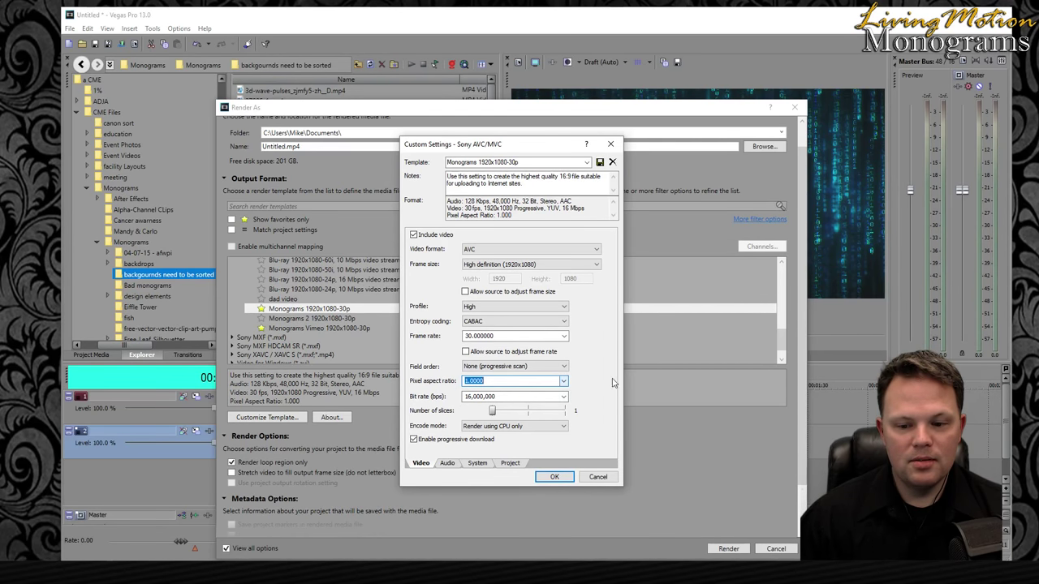
{"action": "left_click", "coordinate": [566, 398]}
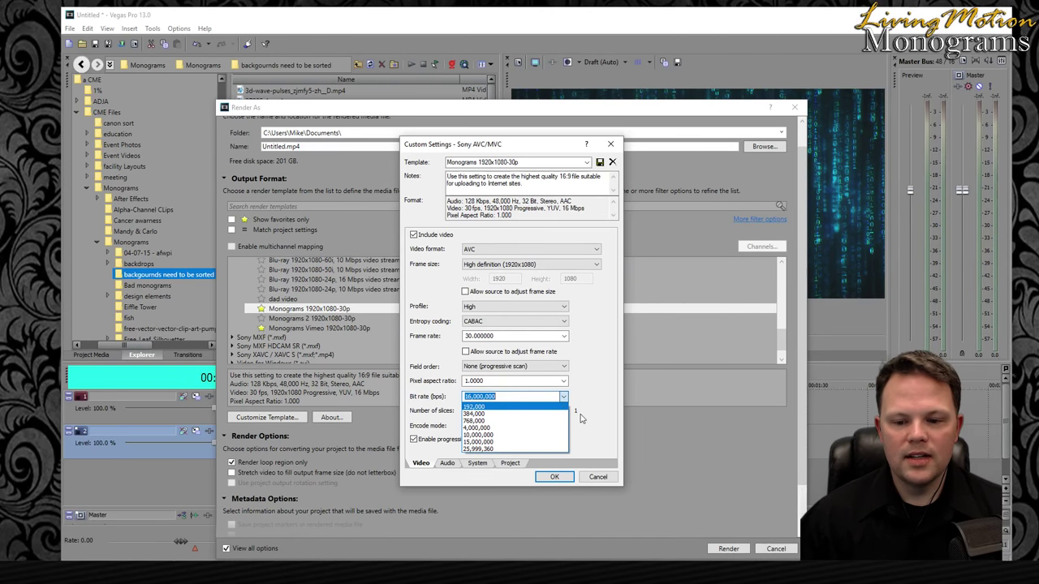
{"action": "left_click", "coordinate": [576, 400]}
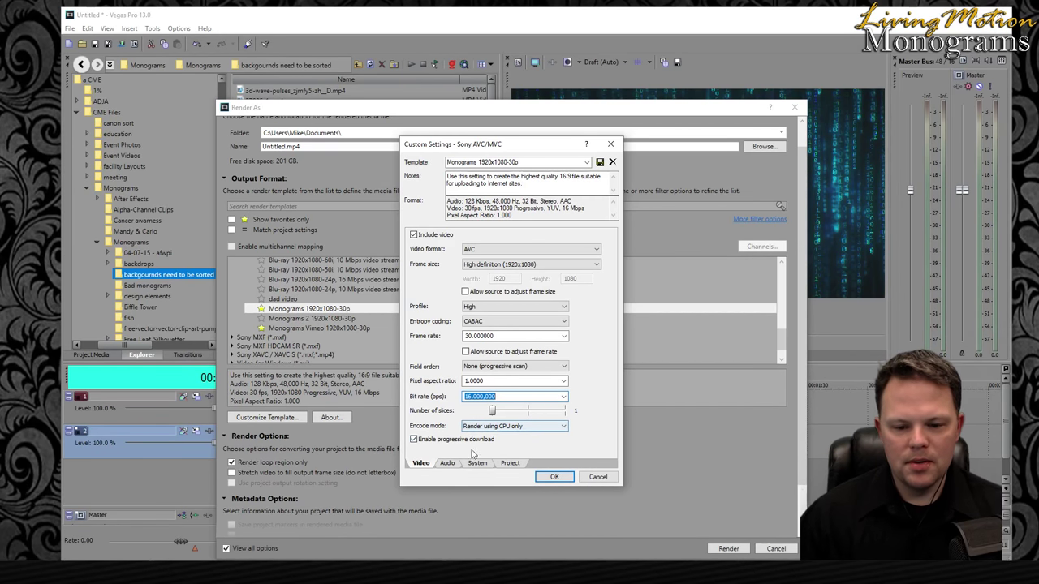
{"action": "left_click", "coordinate": [447, 462]}
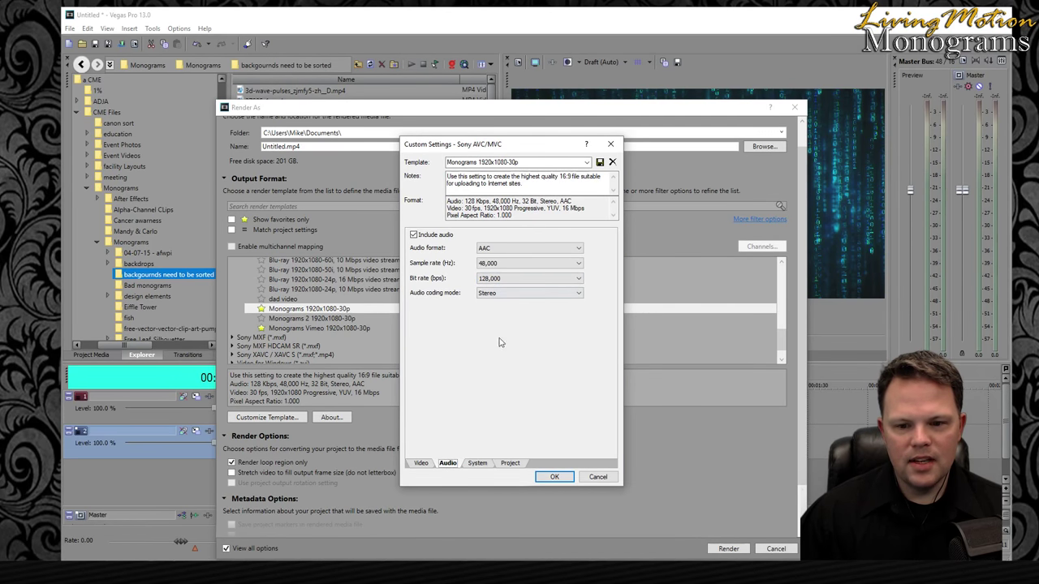
- Review the System and Project pages, with video rendering quality Best, then return to the Video page
{"action": "left_click", "coordinate": [485, 463]}
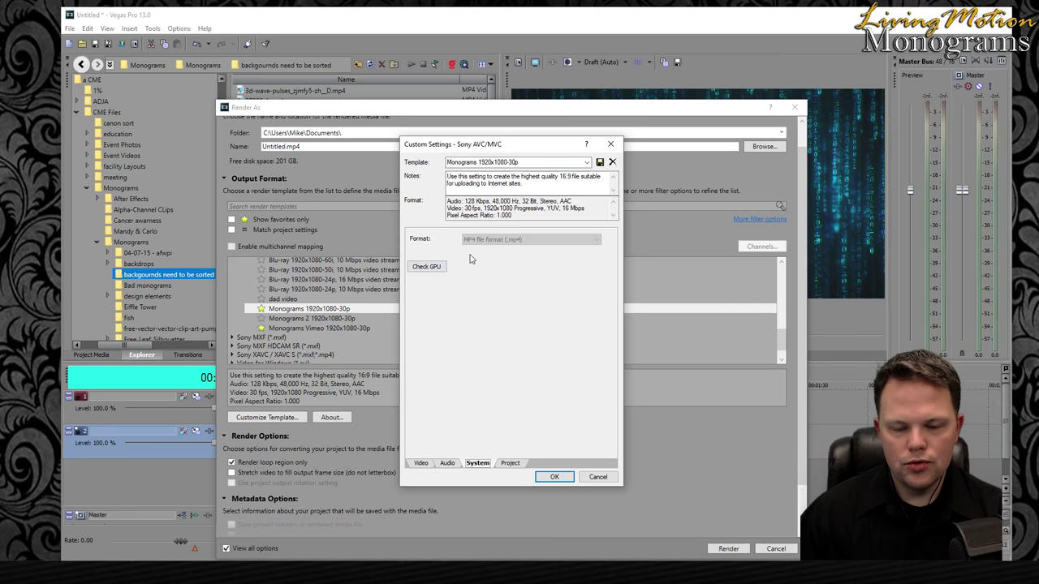
{"action": "left_click", "coordinate": [508, 464]}
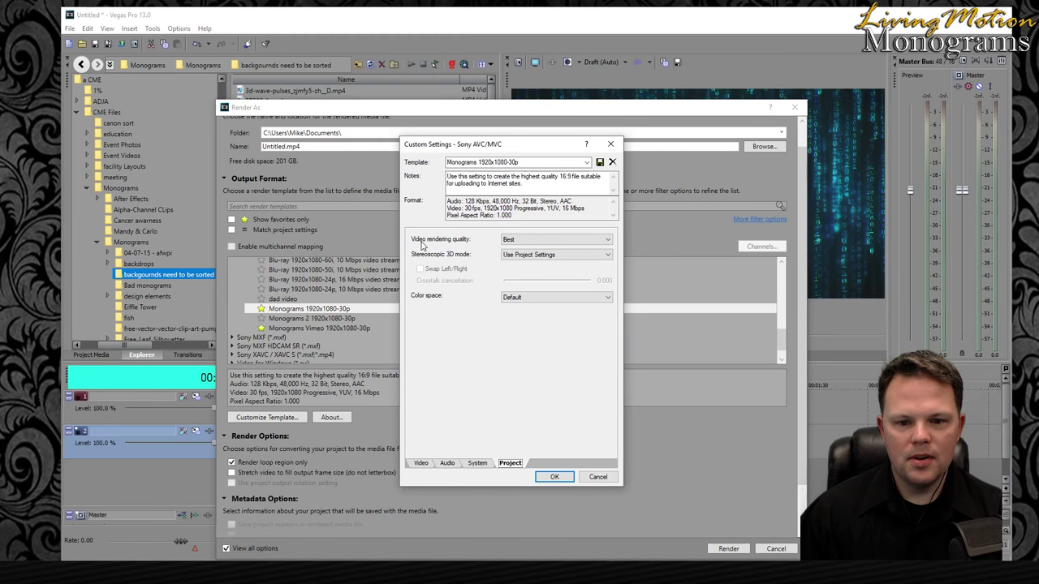
{"action": "left_click", "coordinate": [532, 241]}
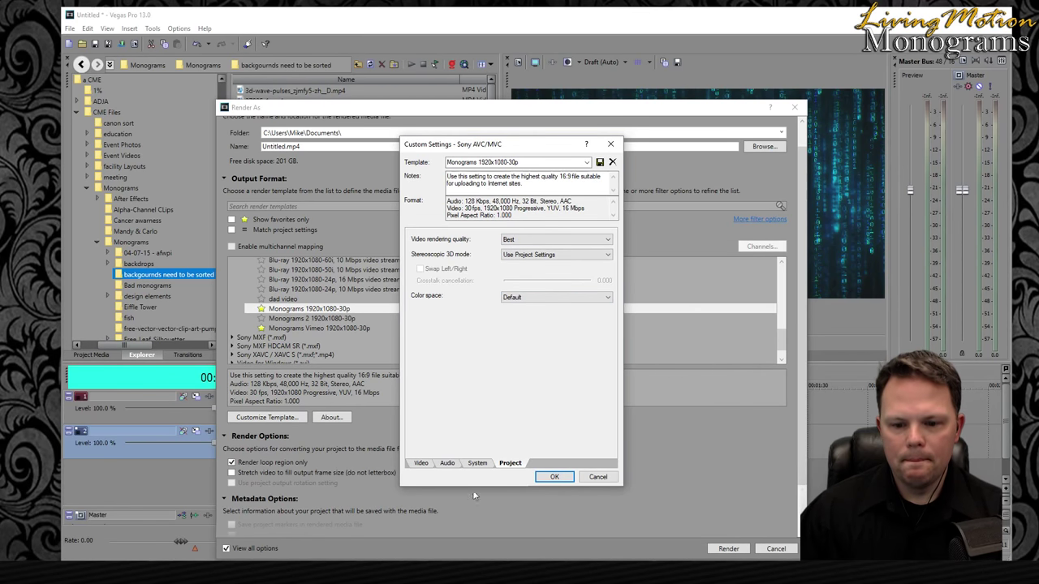
{"action": "left_click", "coordinate": [415, 466]}
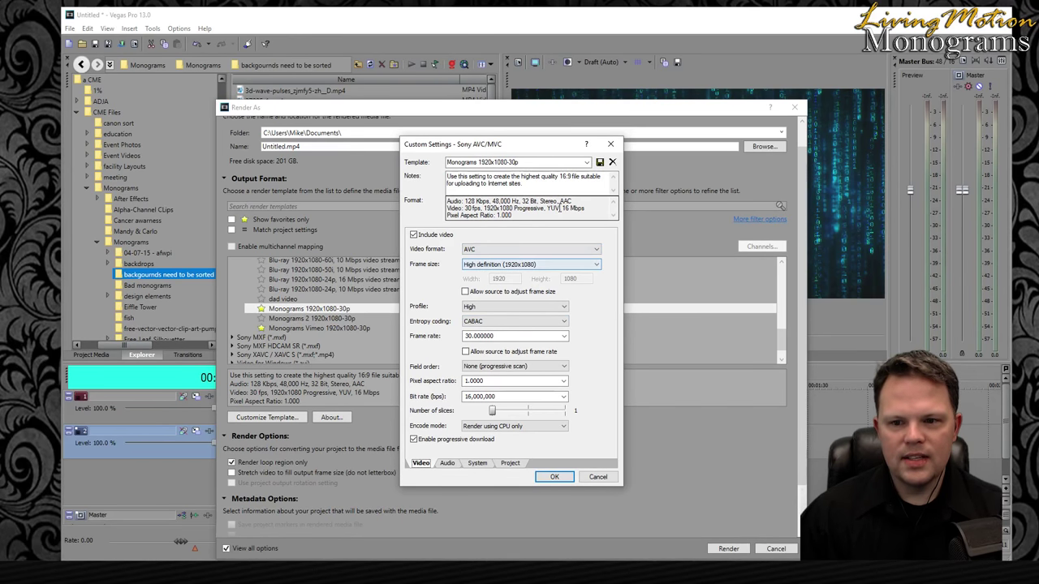
- Accept the customized settings, compare the Monograms Vimeo and Blu-ray 50i templates, and reselect Monograms 1920x1080-30p
{"action": "left_click", "coordinate": [551, 477]}
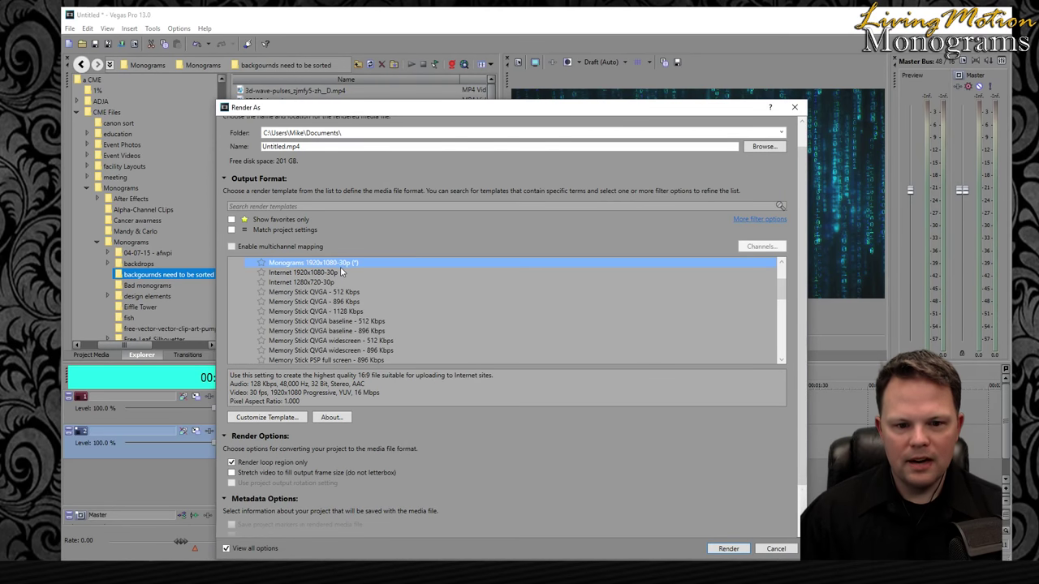
{"action": "scroll", "coordinate": [381, 290], "scroll_direction": "up", "scroll_amount": 2}
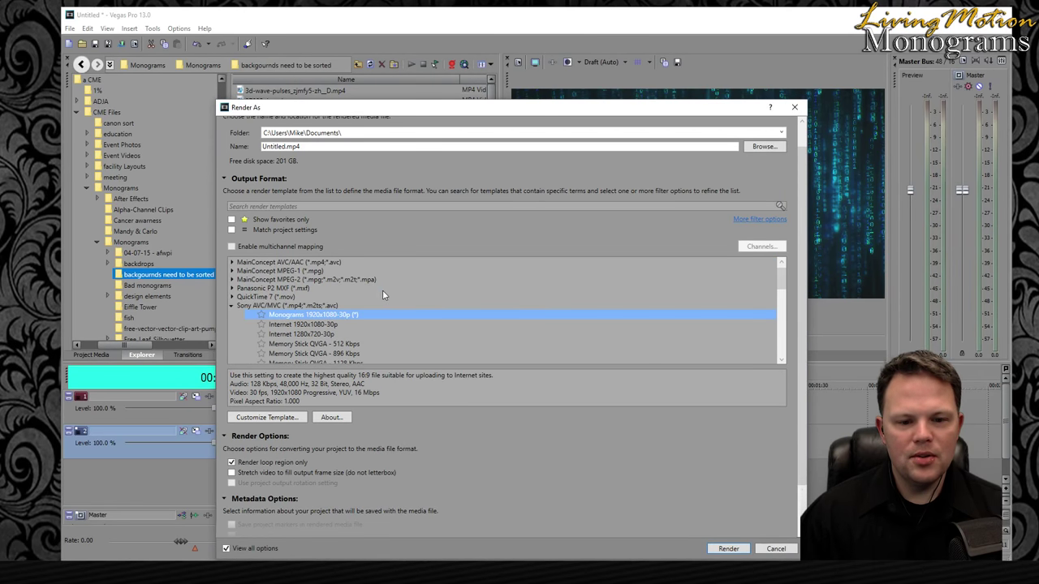
{"action": "scroll", "coordinate": [382, 290], "scroll_direction": "down", "scroll_amount": 10}
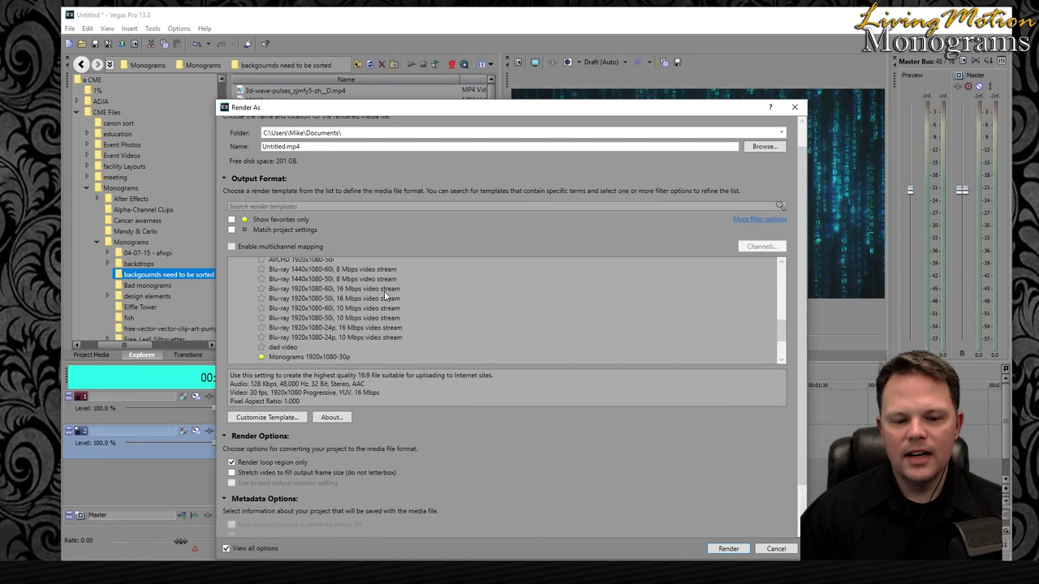
{"action": "scroll", "coordinate": [384, 290], "scroll_direction": "down", "scroll_amount": 3}
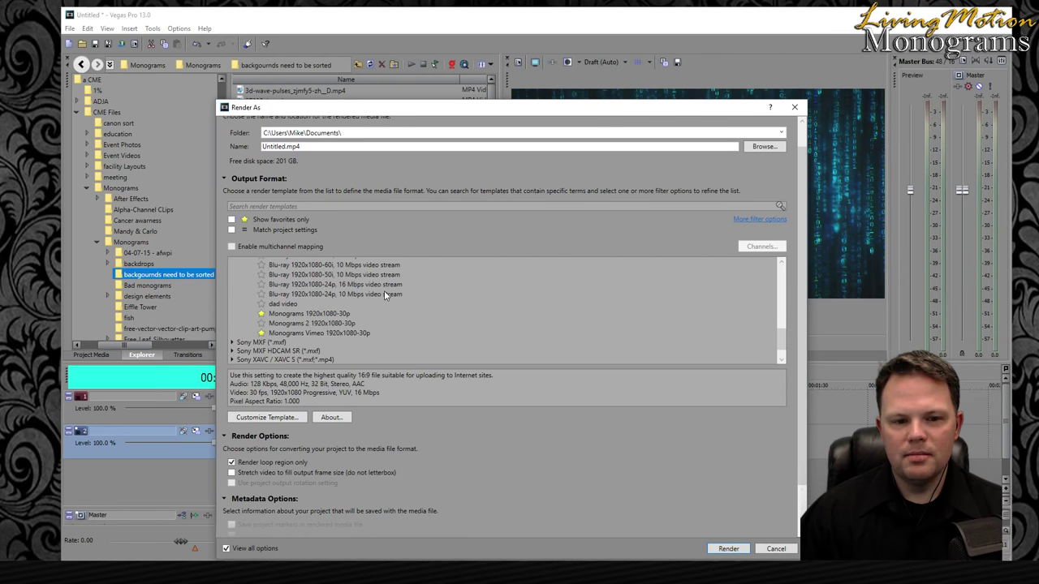
{"action": "left_click", "coordinate": [314, 334]}
{"action": "left_click", "coordinate": [300, 314]}
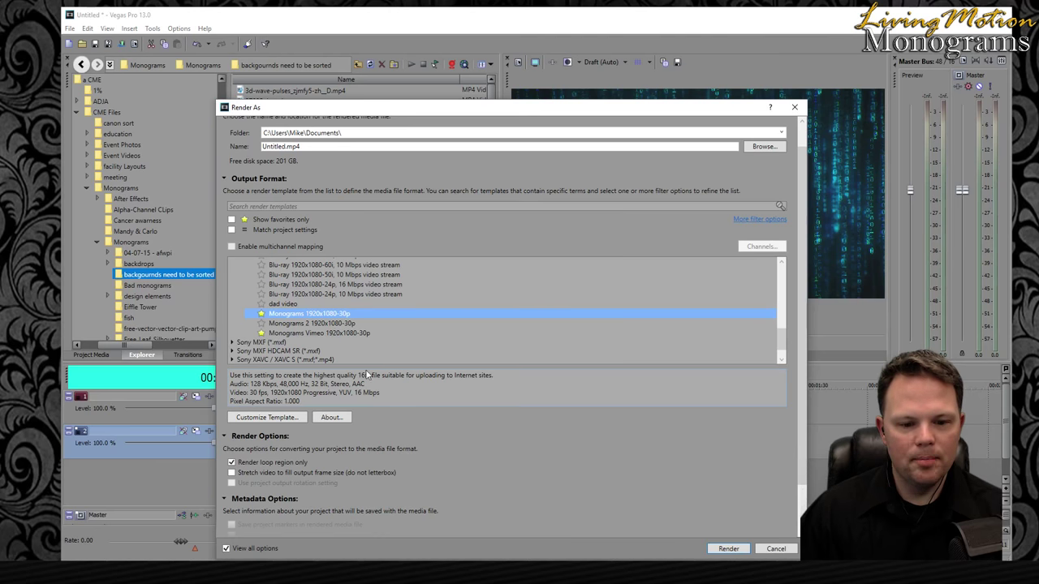
{"action": "scroll", "coordinate": [381, 322], "scroll_direction": "up", "scroll_amount": 1}
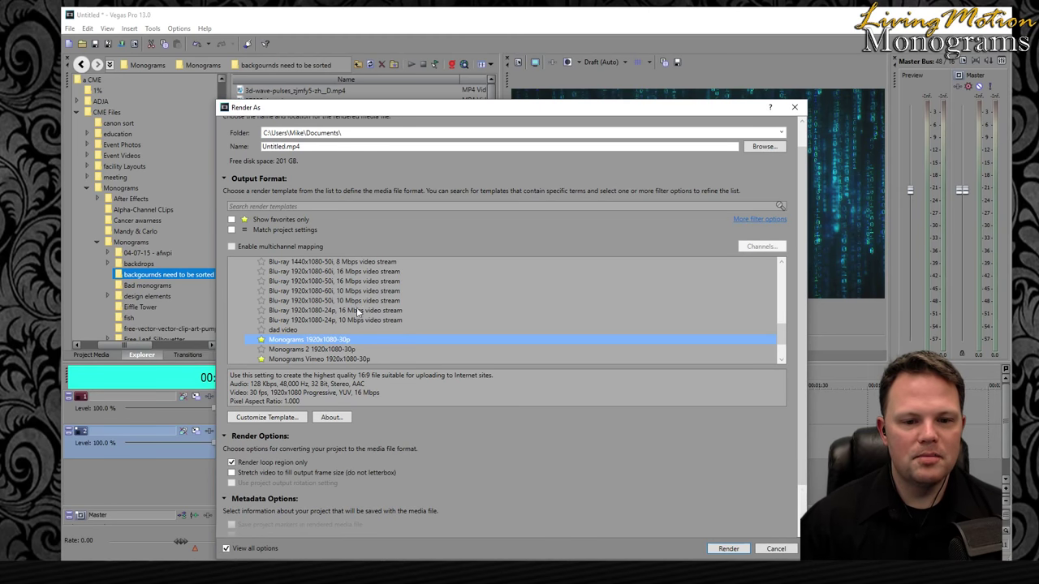
{"action": "left_click", "coordinate": [360, 301]}
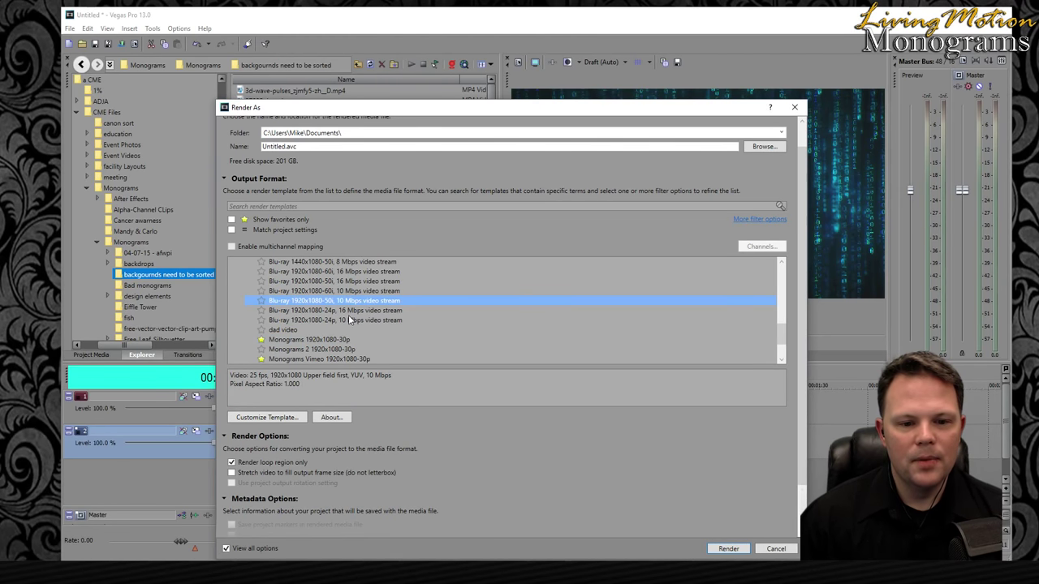
{"action": "scroll", "coordinate": [376, 324], "scroll_direction": "down", "scroll_amount": 2}
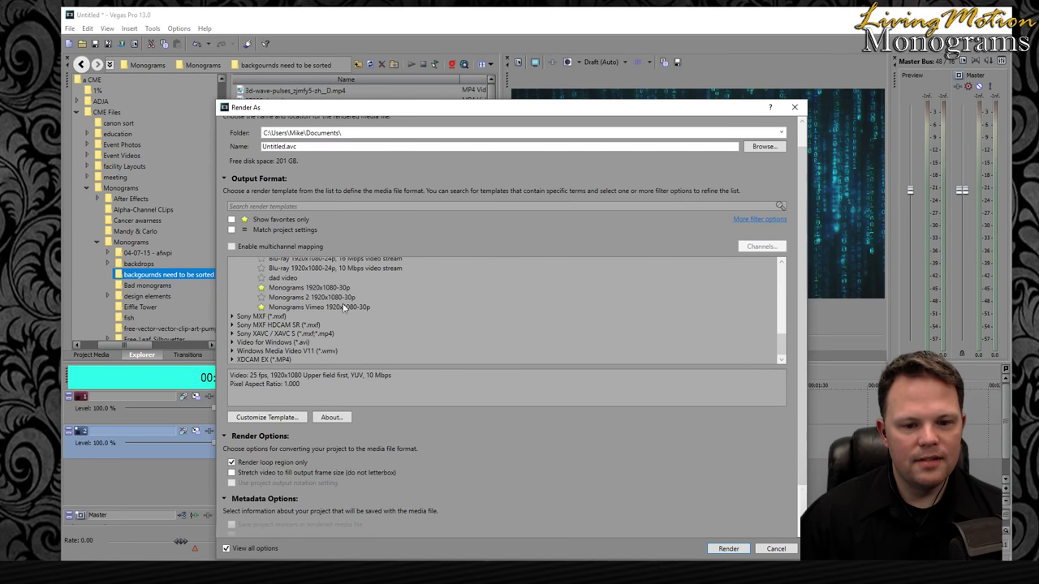
{"action": "left_click", "coordinate": [332, 289]}
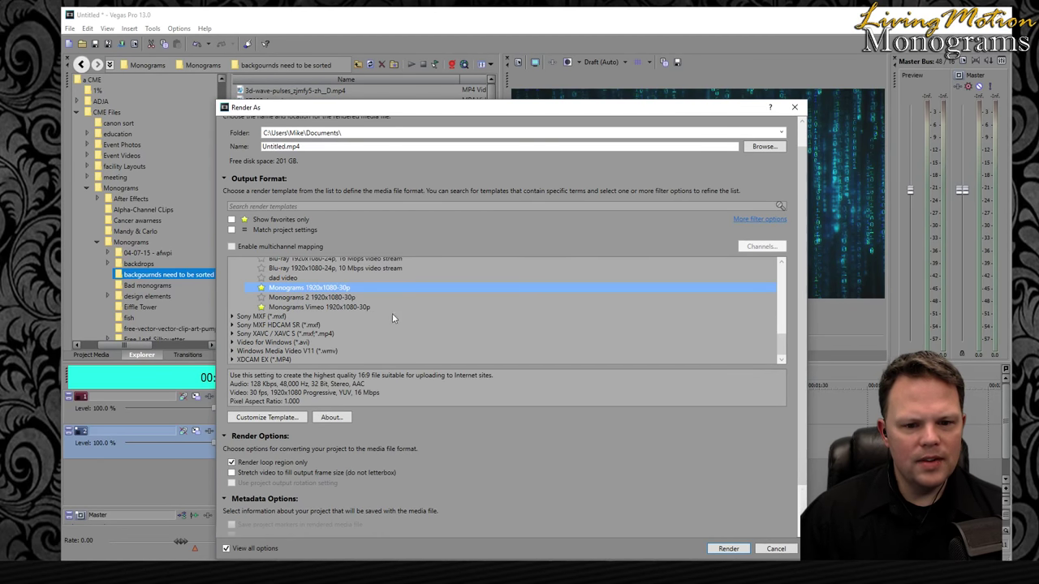
{"action": "scroll", "coordinate": [397, 312], "scroll_direction": "up", "scroll_amount": 1}
{"action": "scroll", "coordinate": [404, 306], "scroll_direction": "down", "scroll_amount": 1}
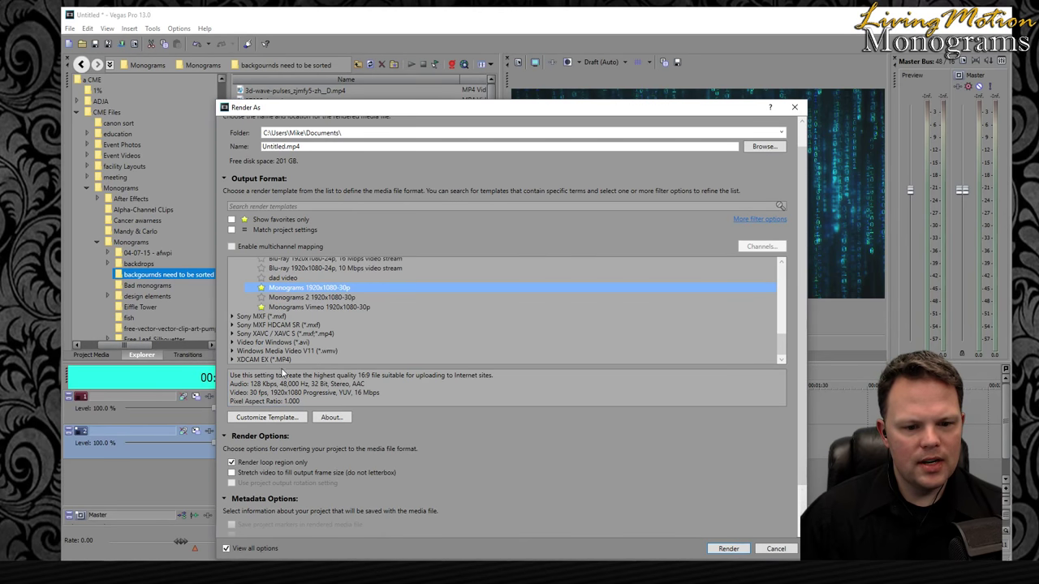
- With favorites only, compare the 8 Mbps HD 1080-30p Video (best 1920x1080) and (best) templates
{"action": "left_click", "coordinate": [233, 220]}
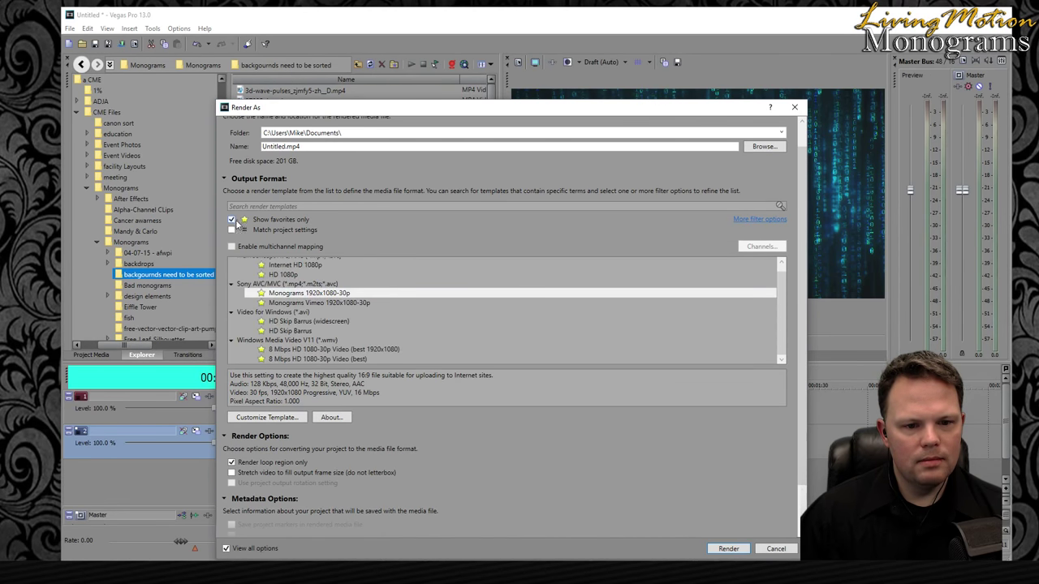
{"action": "scroll", "coordinate": [239, 228], "scroll_direction": "down", "scroll_amount": 2}
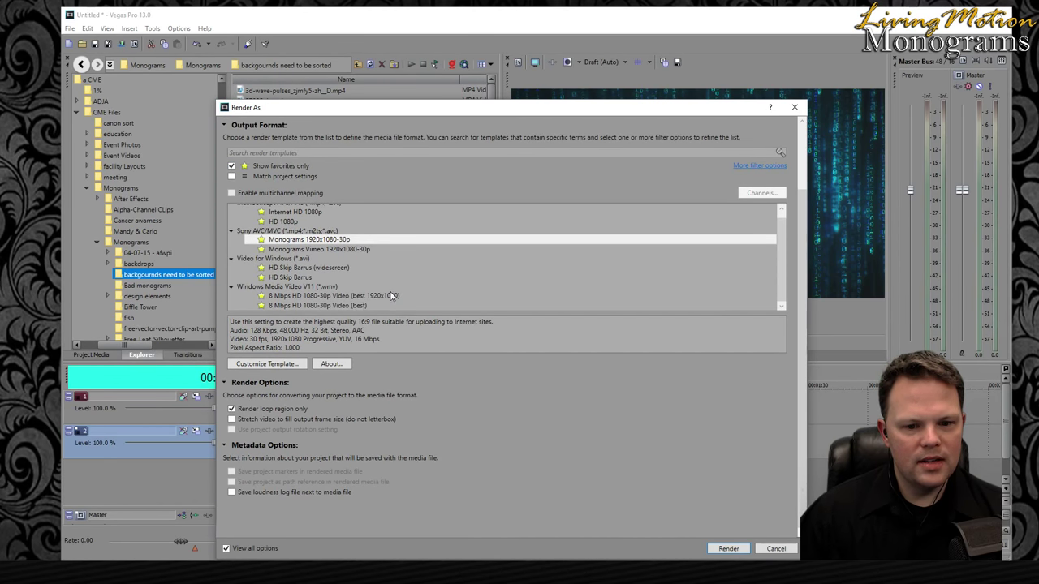
{"action": "left_click", "coordinate": [391, 296]}
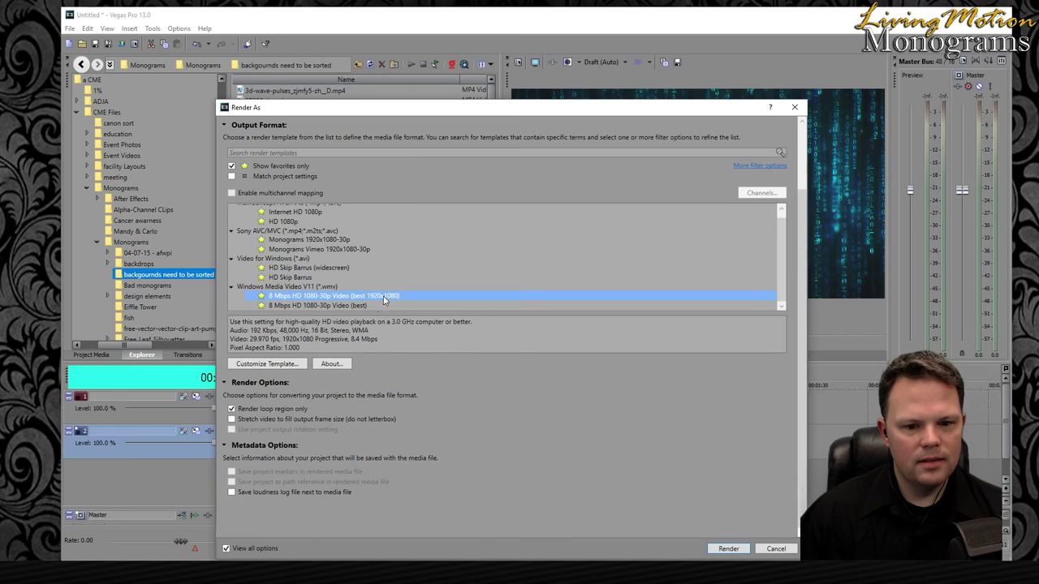
{"action": "left_click", "coordinate": [315, 306]}
{"action": "left_click", "coordinate": [338, 297]}
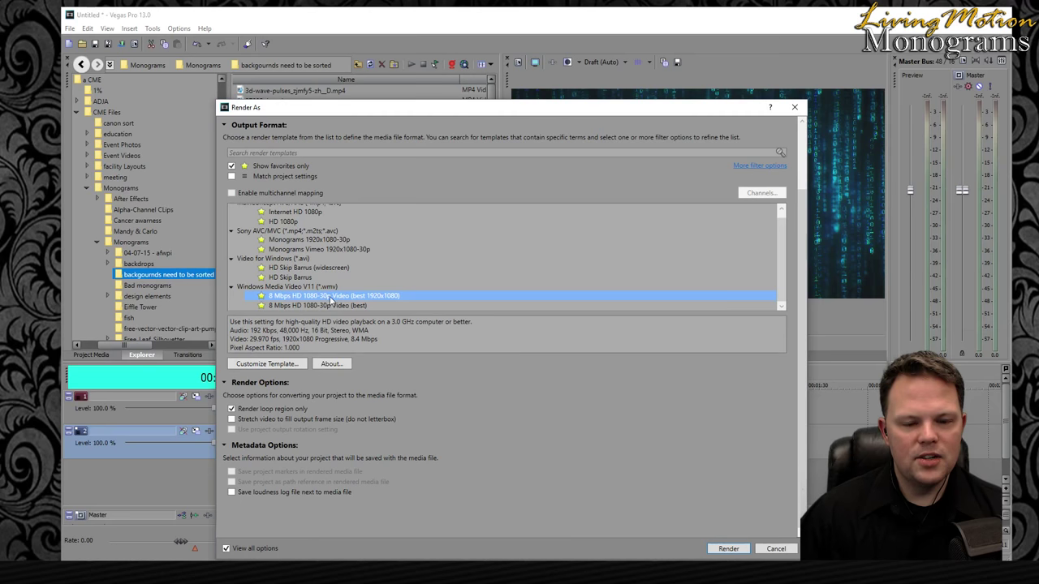
{"action": "left_click", "coordinate": [319, 307]}
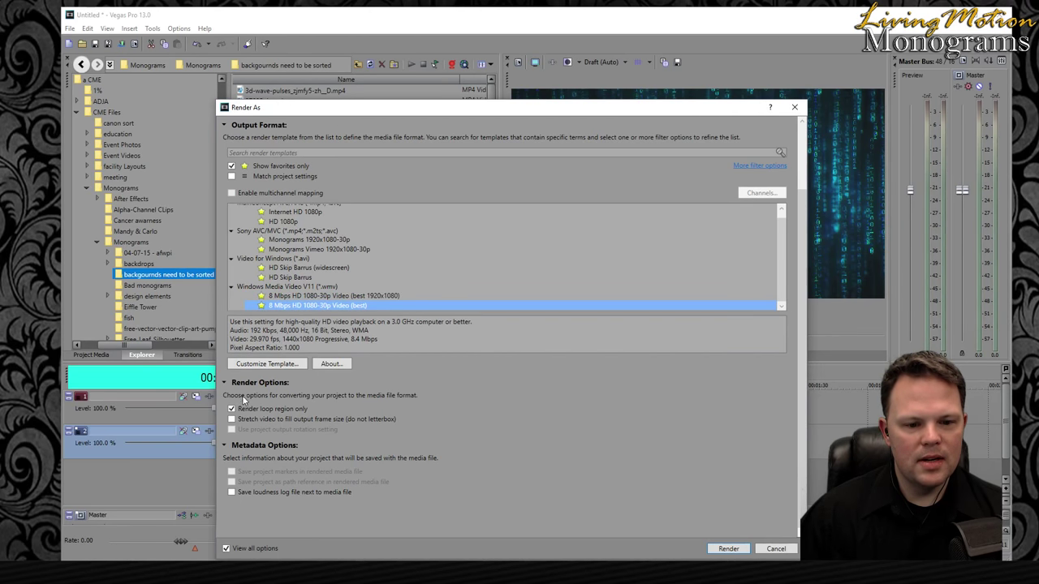
- Show all templates, collapse Sony AVC/MVC, and select the Windows Media Video V11 8 Mbps HD 1080-30p Video template
{"action": "left_click", "coordinate": [232, 166]}
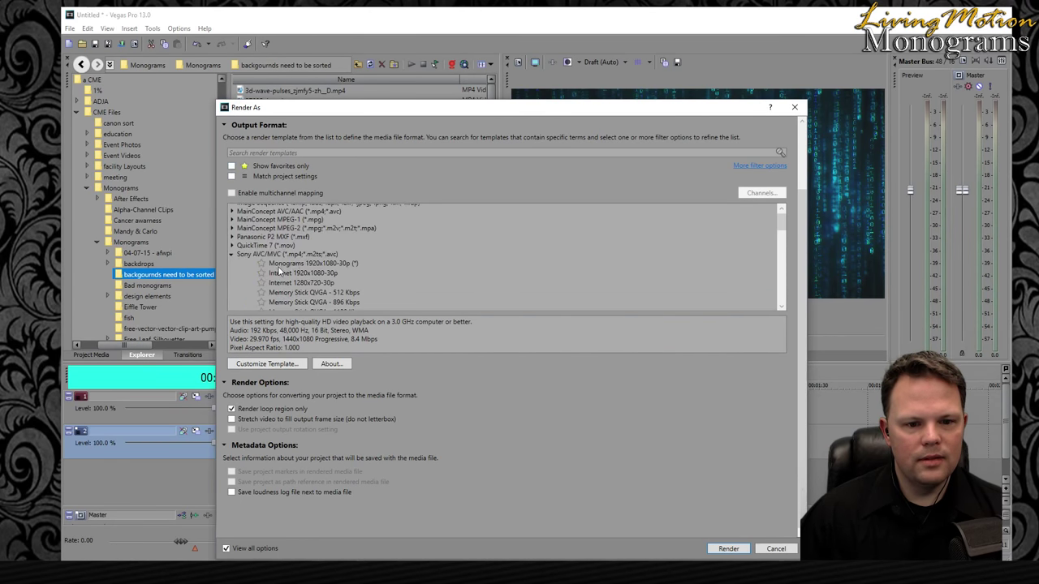
{"action": "left_click", "coordinate": [232, 255]}
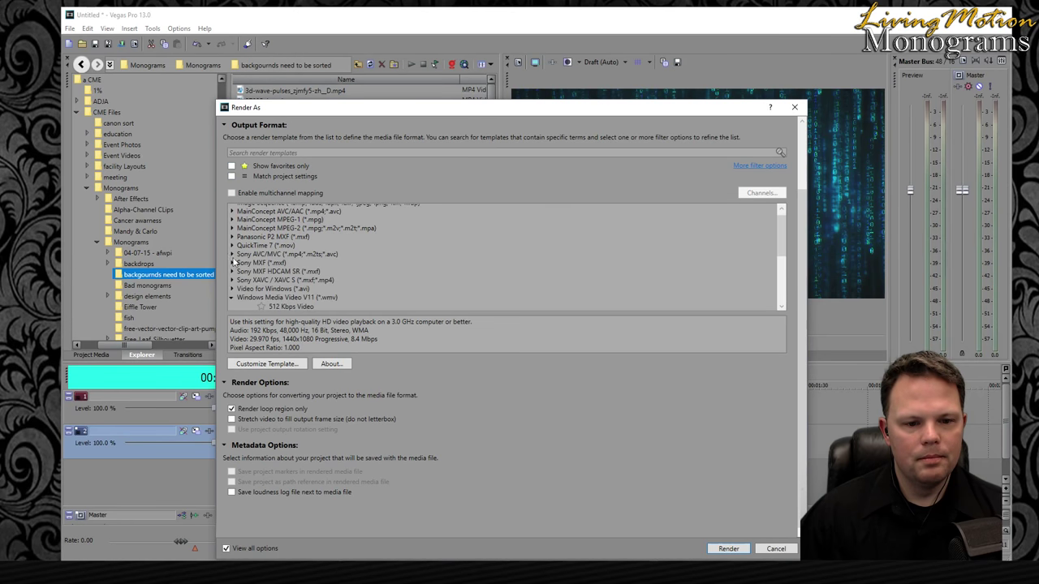
{"action": "scroll", "coordinate": [264, 297], "scroll_direction": "down", "scroll_amount": 3}
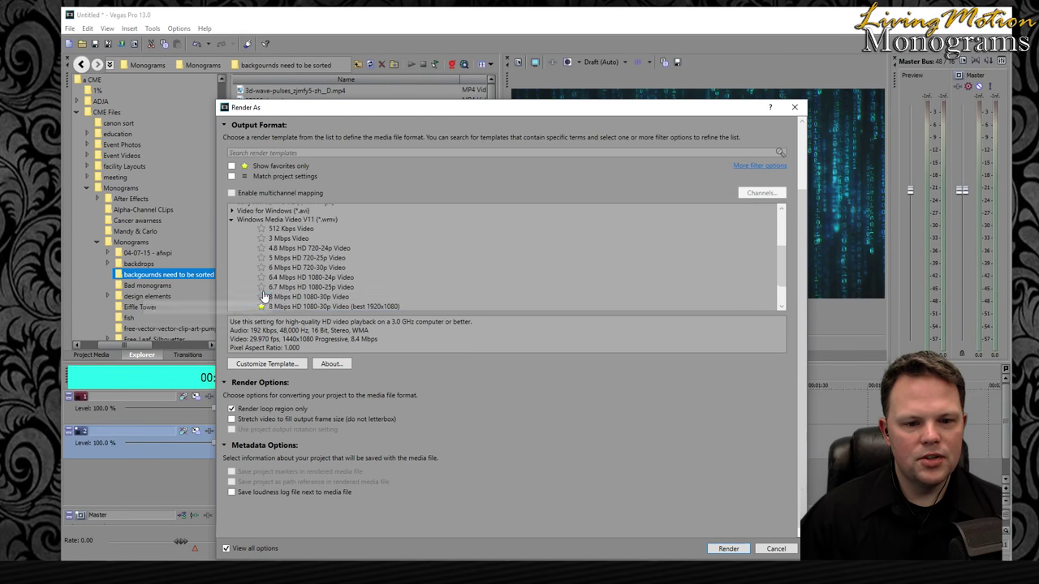
{"action": "scroll", "coordinate": [241, 256], "scroll_direction": "up", "scroll_amount": 1}
{"action": "scroll", "coordinate": [306, 260], "scroll_direction": "down", "scroll_amount": 1}
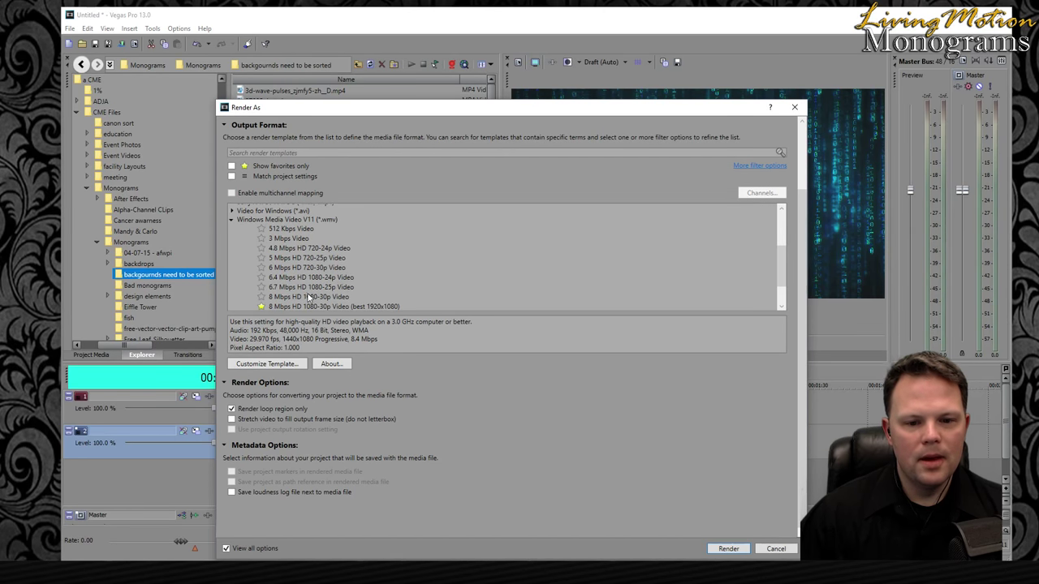
{"action": "left_click", "coordinate": [336, 299]}
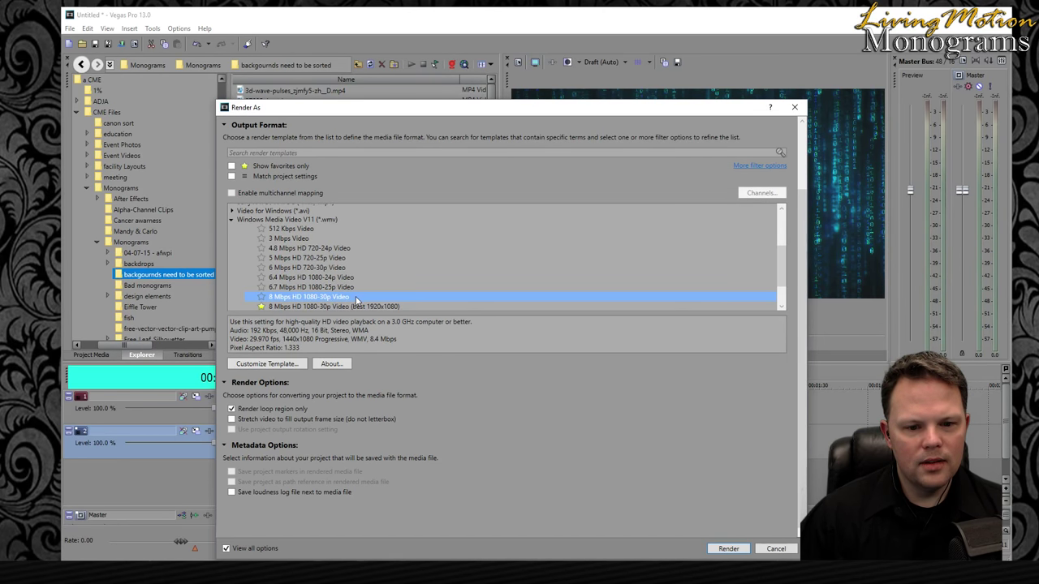
{"action": "scroll", "coordinate": [318, 300], "scroll_direction": "down", "scroll_amount": 1}
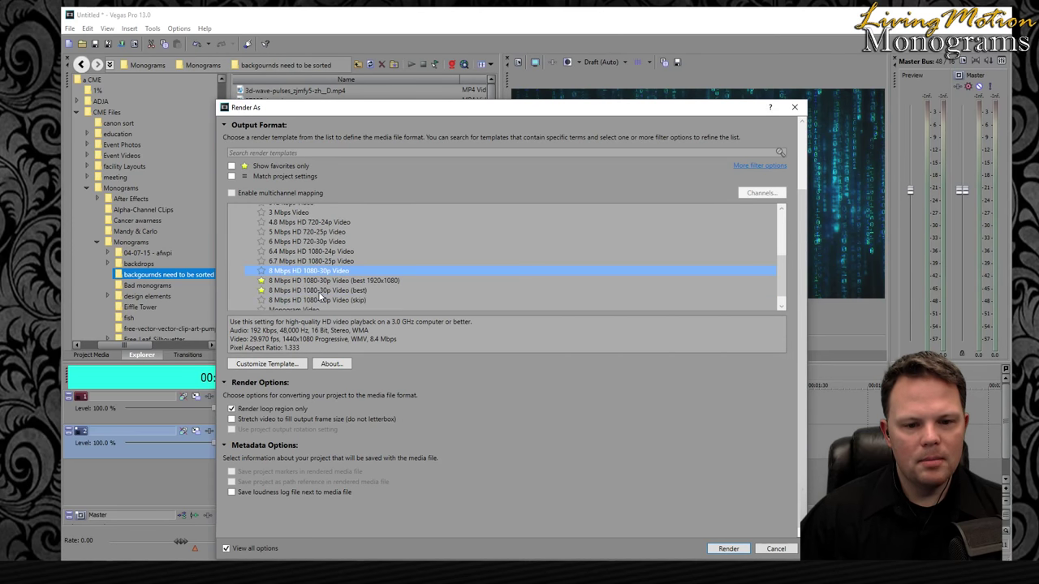
{"action": "scroll", "coordinate": [320, 297], "scroll_direction": "down", "scroll_amount": 1}
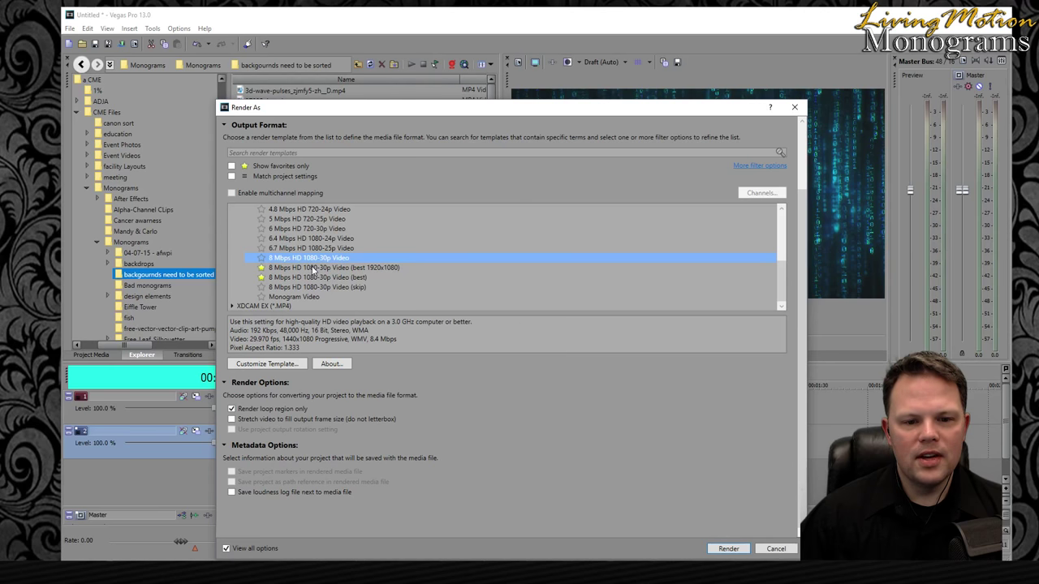
{"action": "scroll", "coordinate": [313, 271], "scroll_direction": "up", "scroll_amount": 1}
{"action": "left_click", "coordinate": [304, 254]}
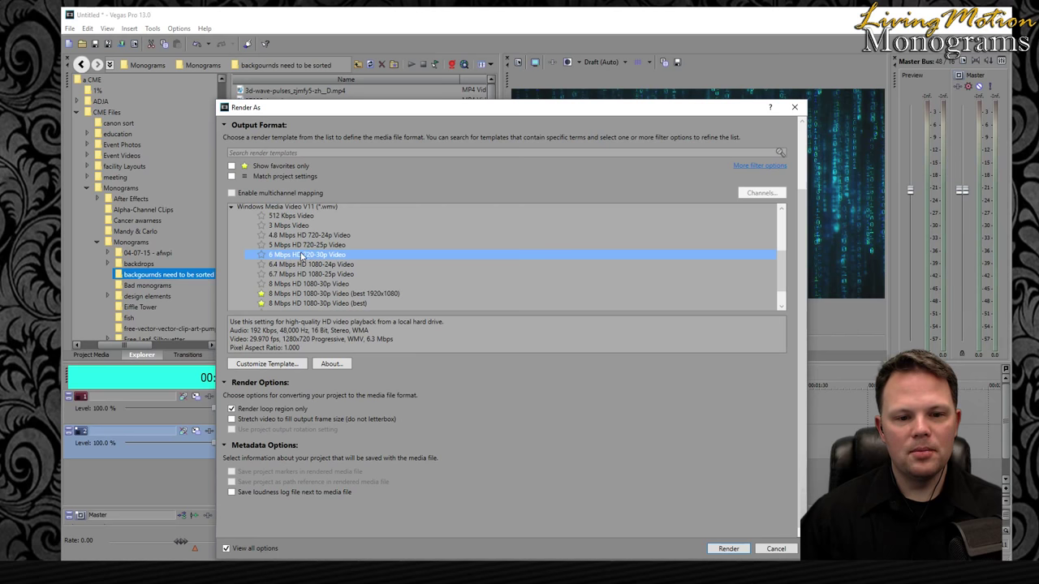
{"action": "left_click", "coordinate": [312, 286]}
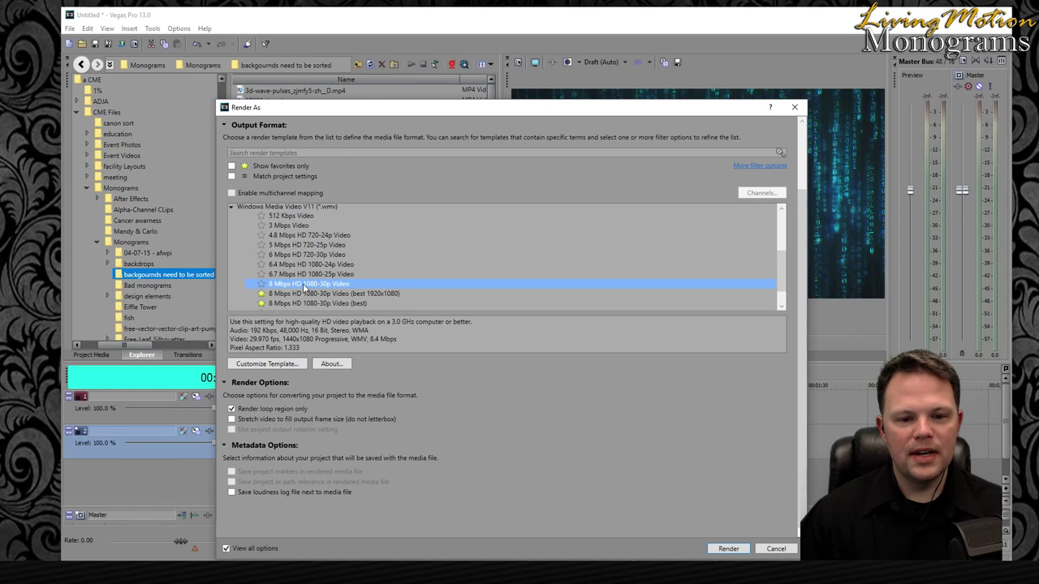
- Customize the 8 Mbps HD 1080-30p template, keeping Windows Media Video 9 format and 1.333 pixel aspect ratio
{"action": "left_click", "coordinate": [275, 363]}
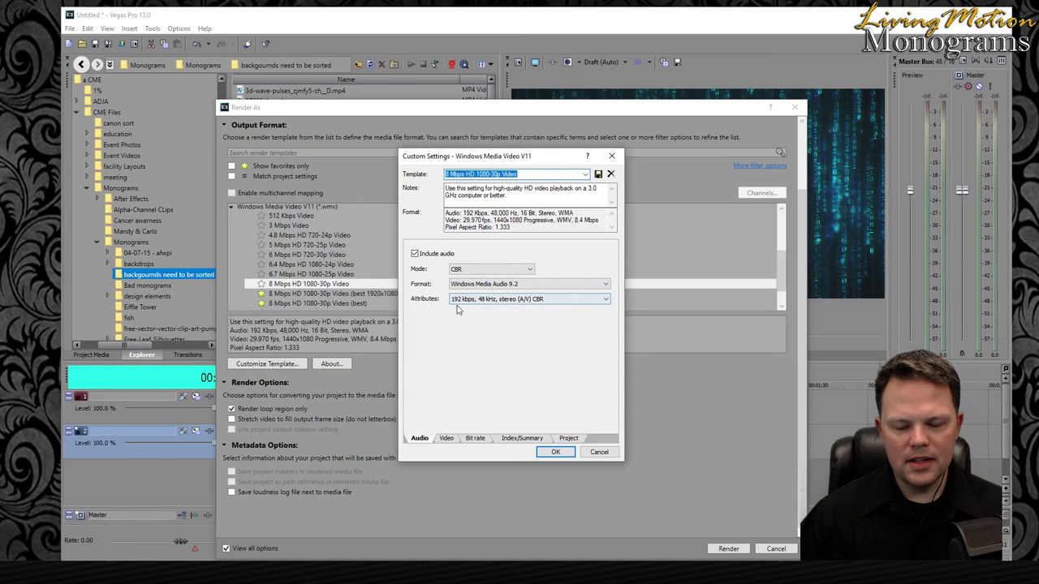
{"action": "left_click", "coordinate": [448, 438]}
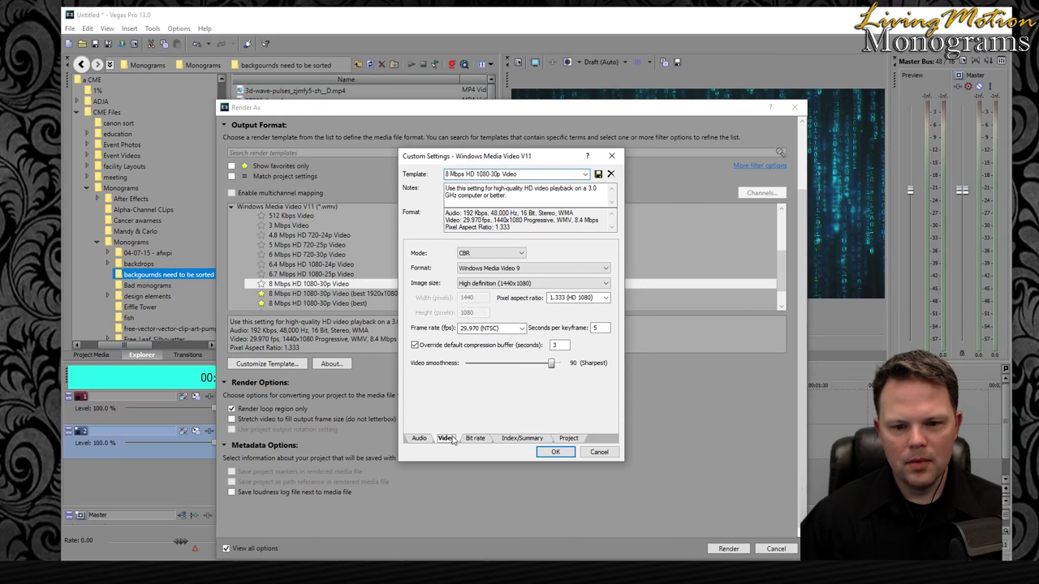
{"action": "left_click", "coordinate": [487, 270]}
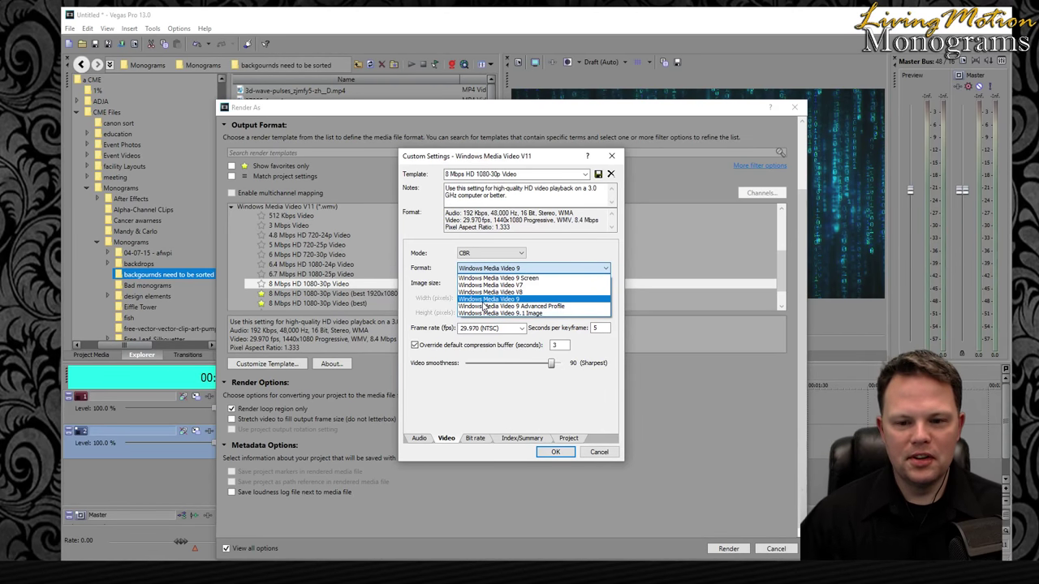
{"action": "left_click", "coordinate": [428, 263]}
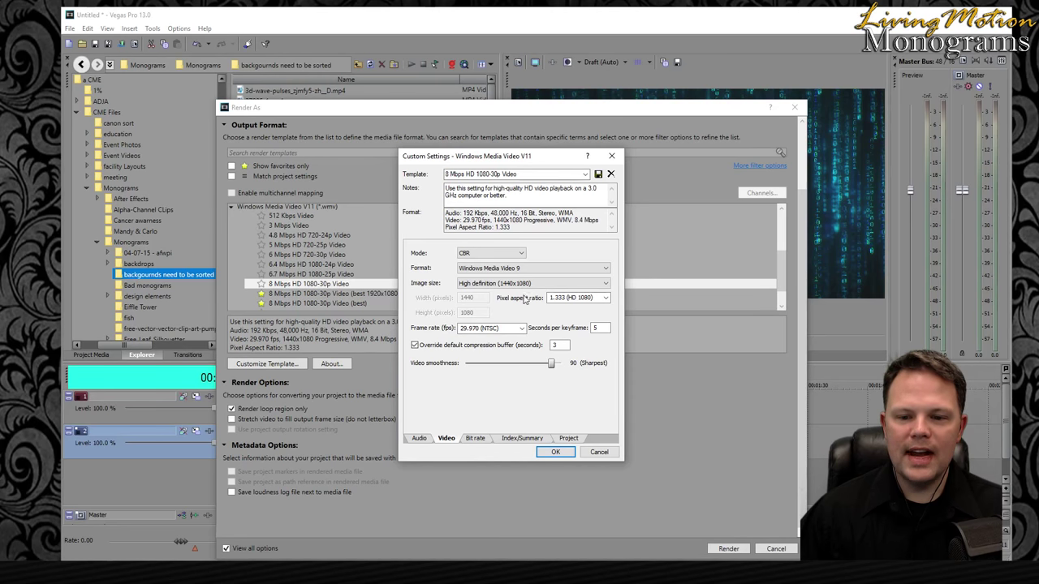
{"action": "left_click", "coordinate": [607, 299]}
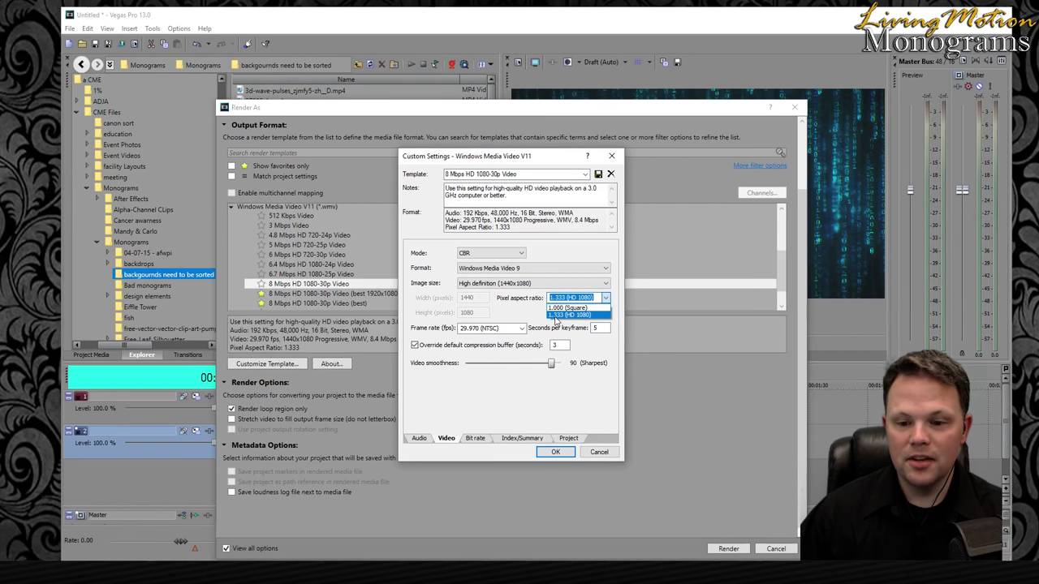
{"action": "left_click", "coordinate": [527, 319]}
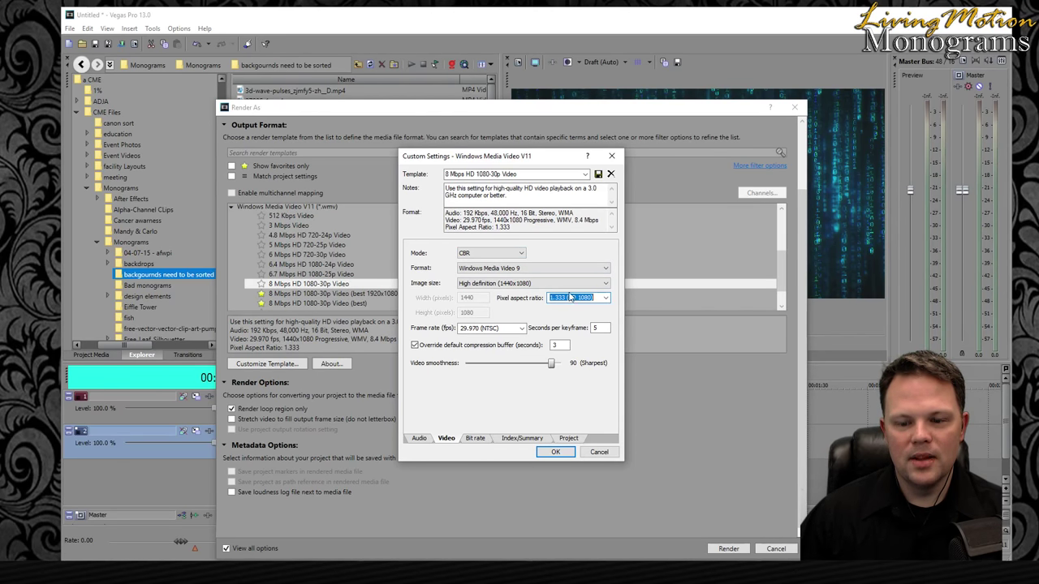
- Leave only the Internet/LAN 8 M target bit rate, with 28.8 Kbps Modem unchecked
{"action": "left_click", "coordinate": [475, 439]}
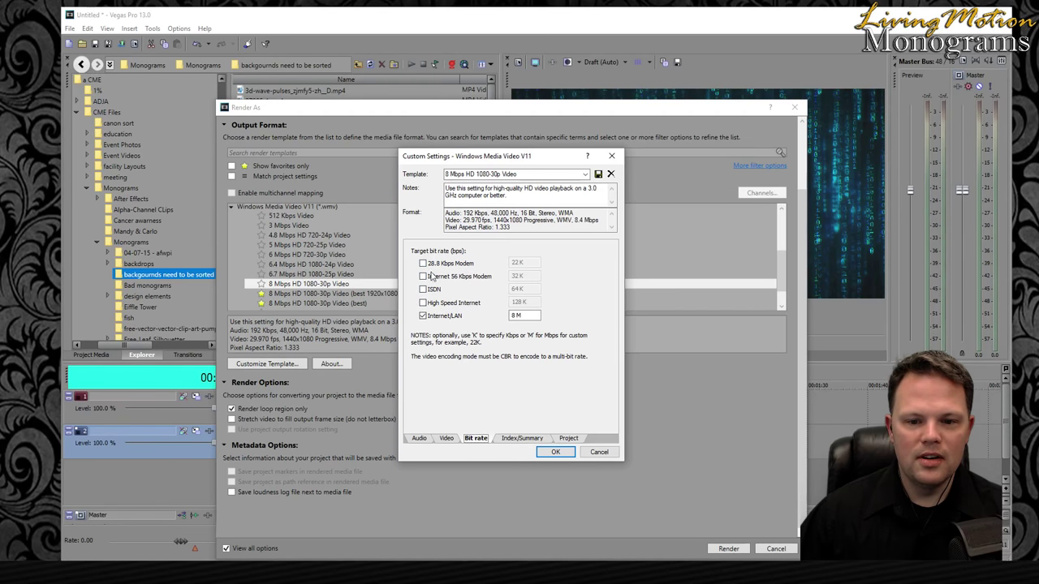
{"action": "left_click", "coordinate": [423, 265]}
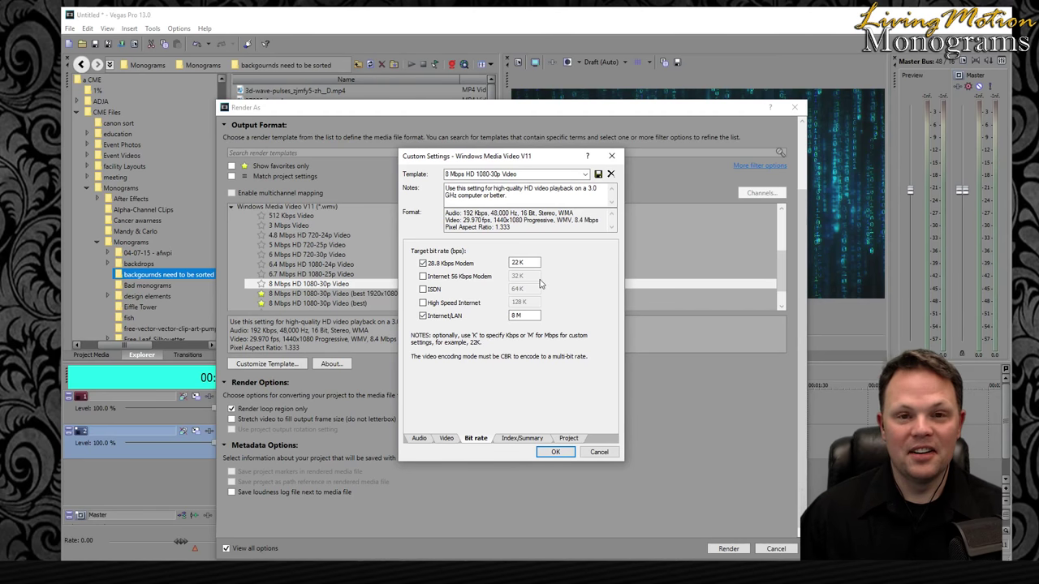
{"action": "left_click", "coordinate": [423, 265]}
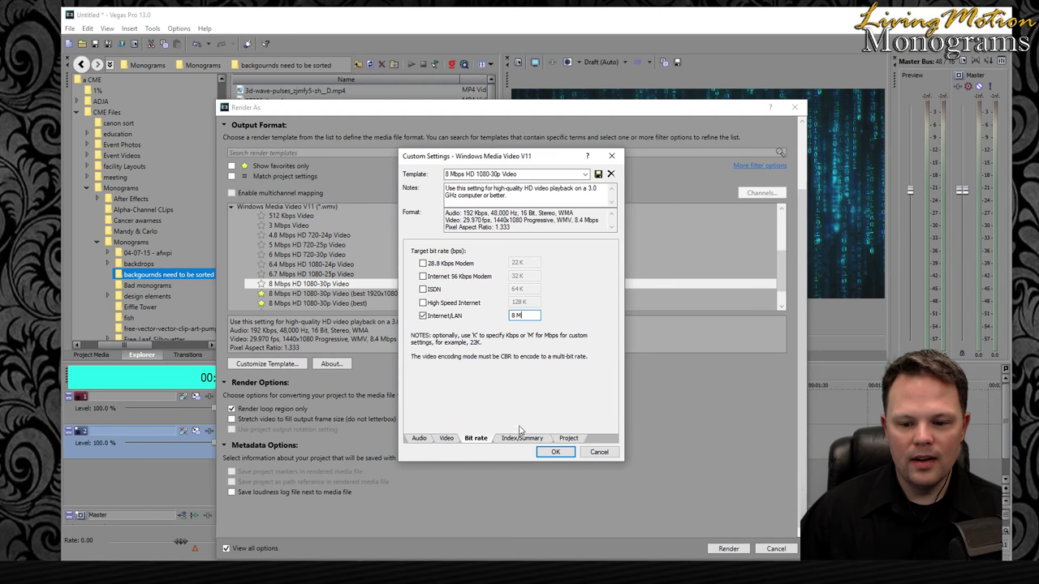
- Review rendering quality (Use Project Settings), the Index/Summary, bit rate and audio pages
{"action": "left_click", "coordinate": [568, 438]}
{"action": "left_click", "coordinate": [536, 253]}
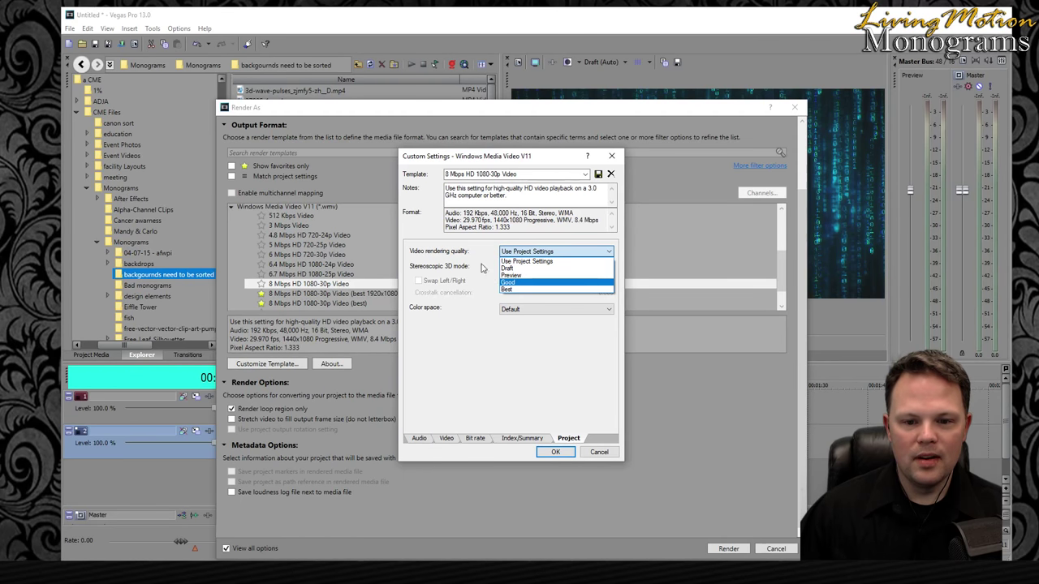
{"action": "left_click", "coordinate": [519, 369]}
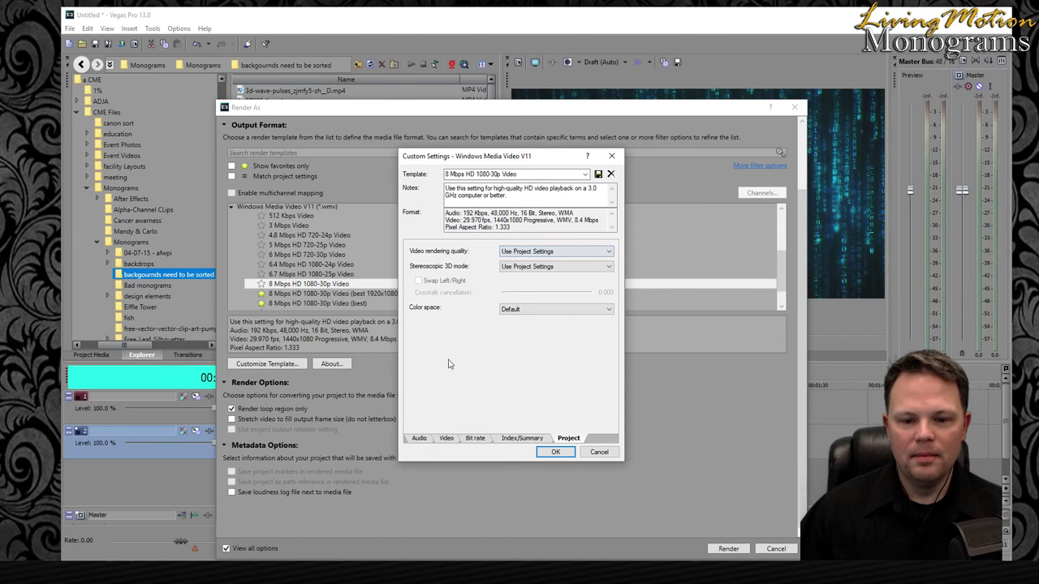
{"action": "left_click", "coordinate": [522, 438]}
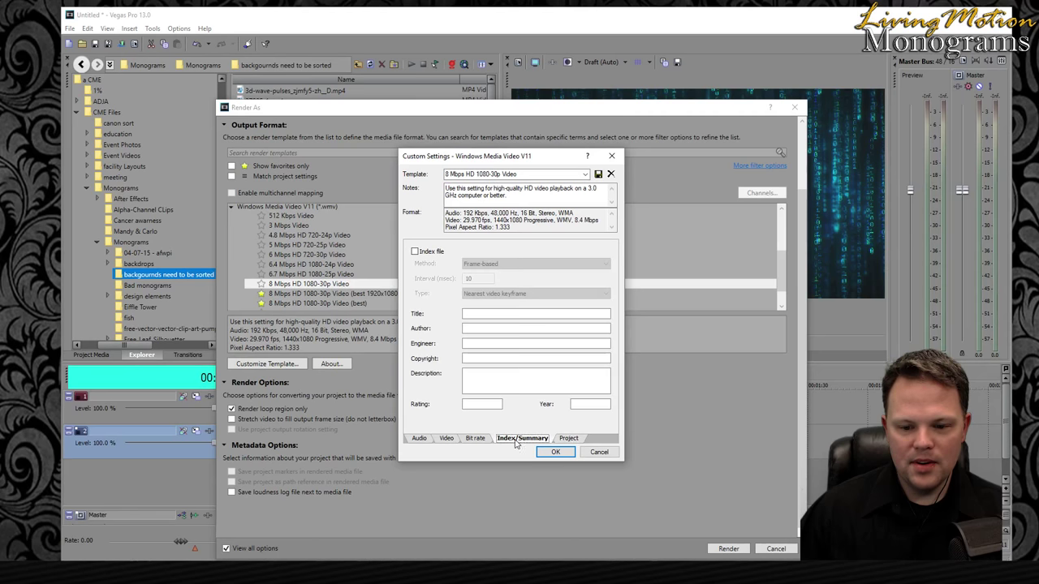
{"action": "left_click", "coordinate": [476, 439]}
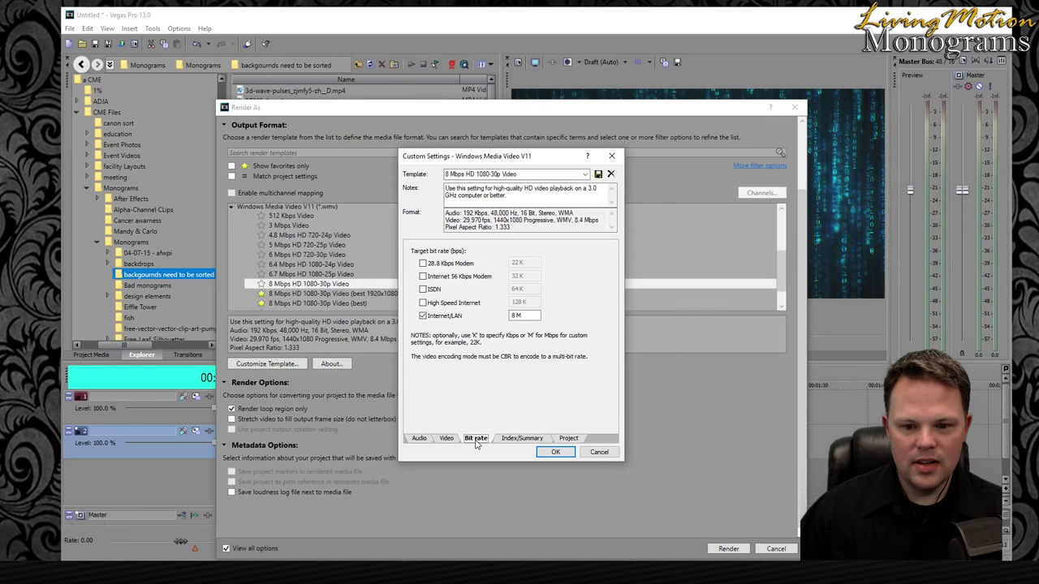
{"action": "left_click", "coordinate": [418, 438]}
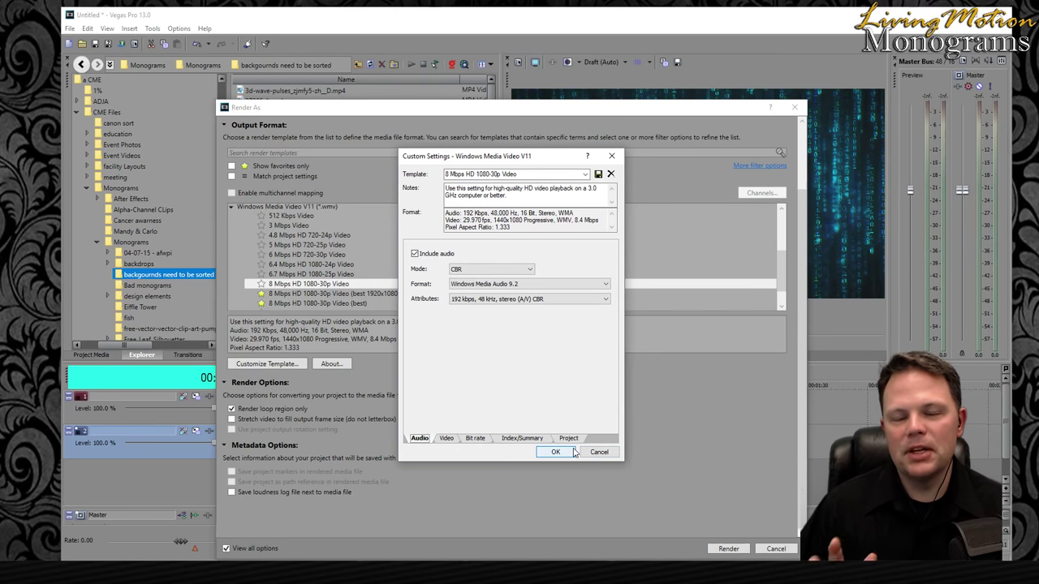
- Close the custom settings, select 8 Mbps HD 1080-30p Video (best), and customize that template
{"action": "left_click", "coordinate": [571, 452]}
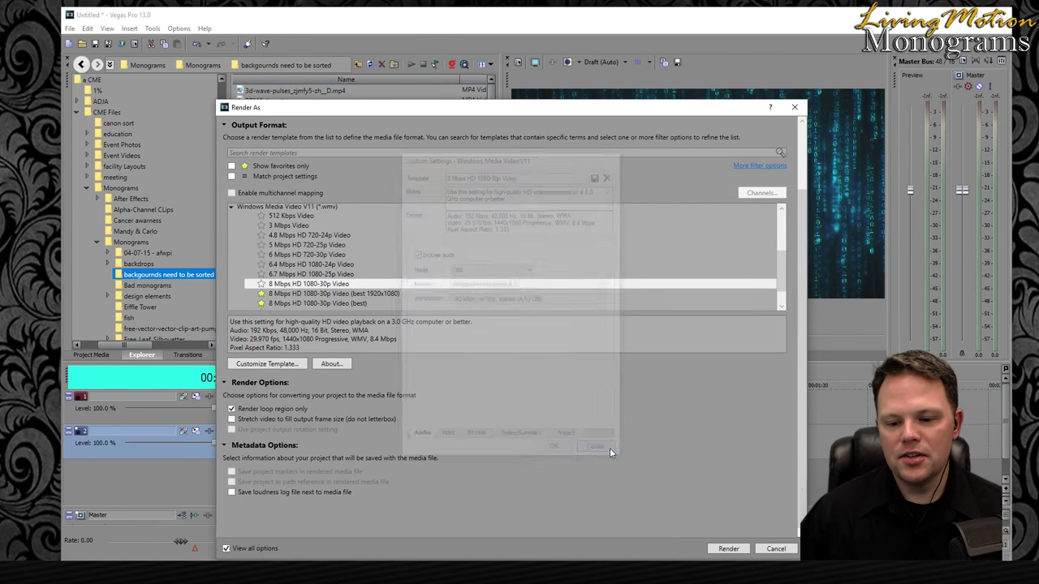
{"action": "scroll", "coordinate": [336, 260], "scroll_direction": "down", "scroll_amount": 1}
{"action": "left_click", "coordinate": [337, 268]}
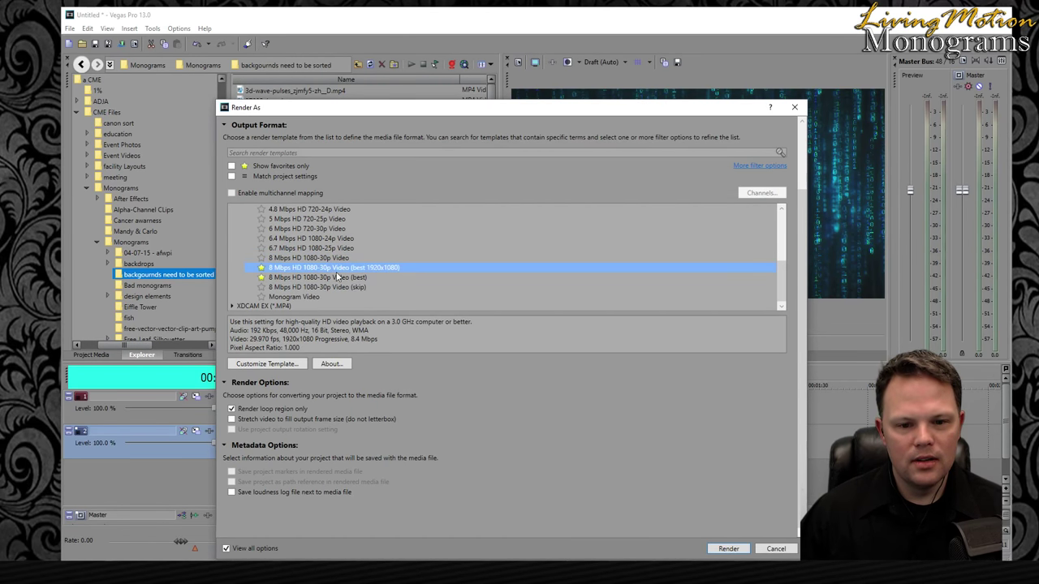
{"action": "left_click", "coordinate": [336, 278]}
{"action": "left_click", "coordinate": [261, 364]}
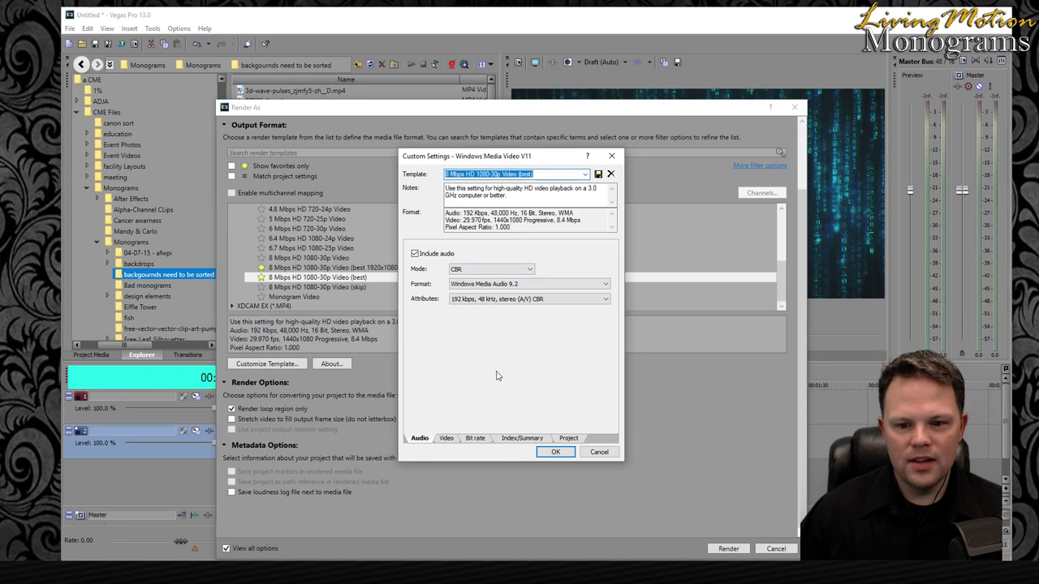
- Review its video page: 1440x1080 image size and 1.000 (Square) pixel aspect ratio, template name unchanged
{"action": "left_click", "coordinate": [447, 438]}
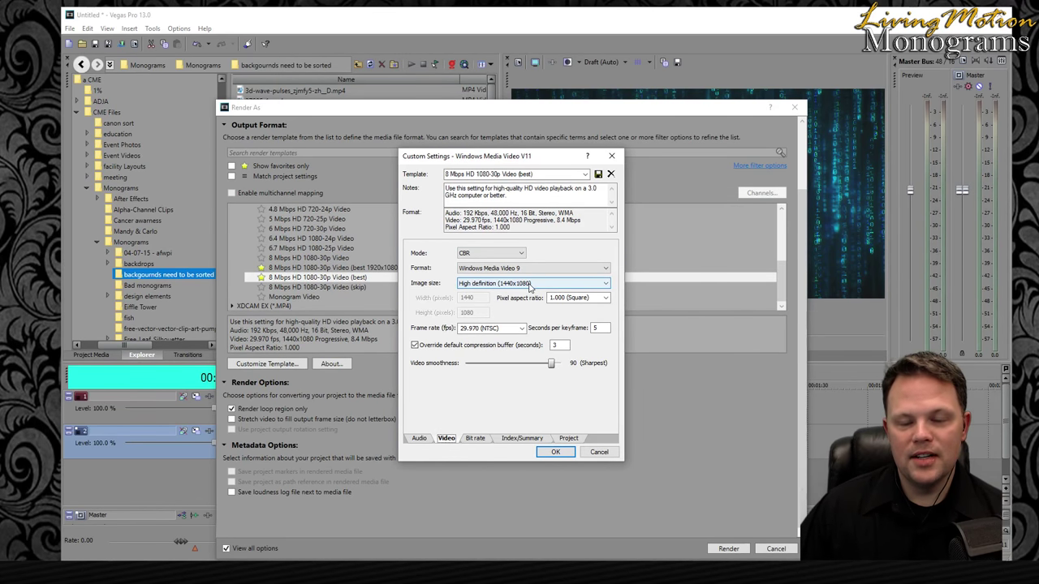
{"action": "left_click", "coordinate": [496, 284]}
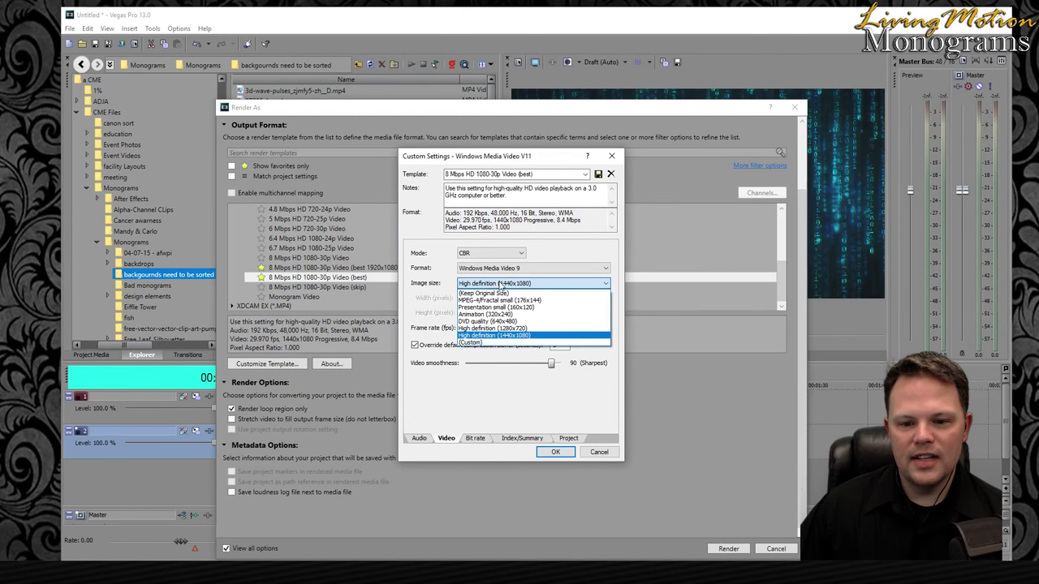
{"action": "left_click", "coordinate": [533, 336]}
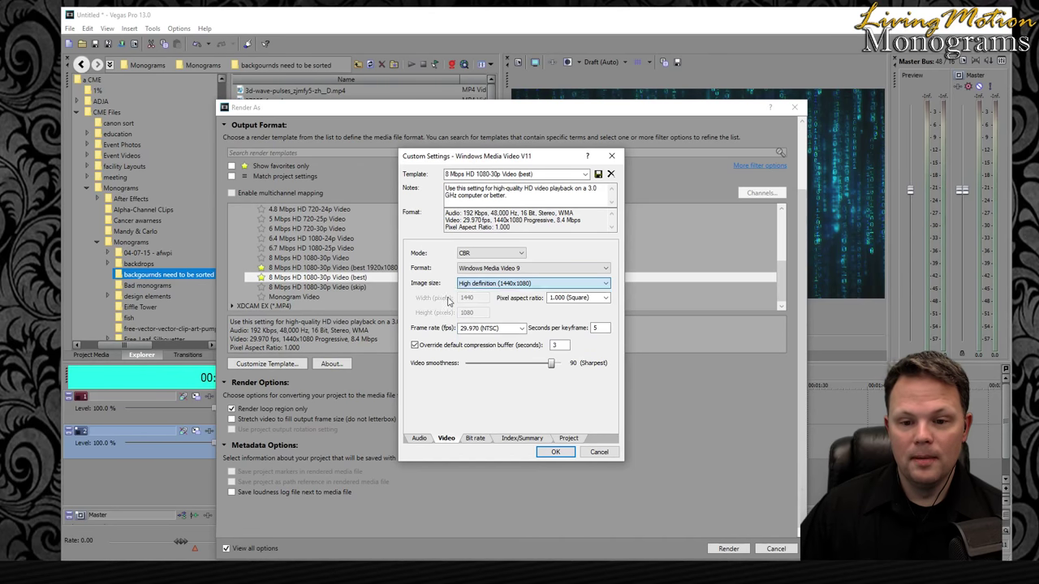
{"action": "left_click", "coordinate": [604, 300]}
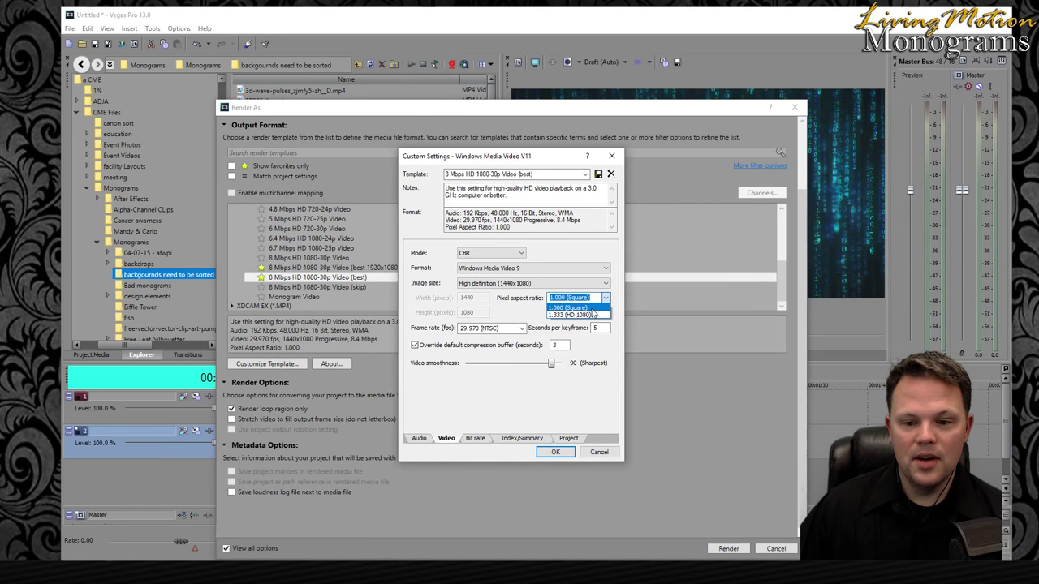
{"action": "left_click", "coordinate": [507, 313]}
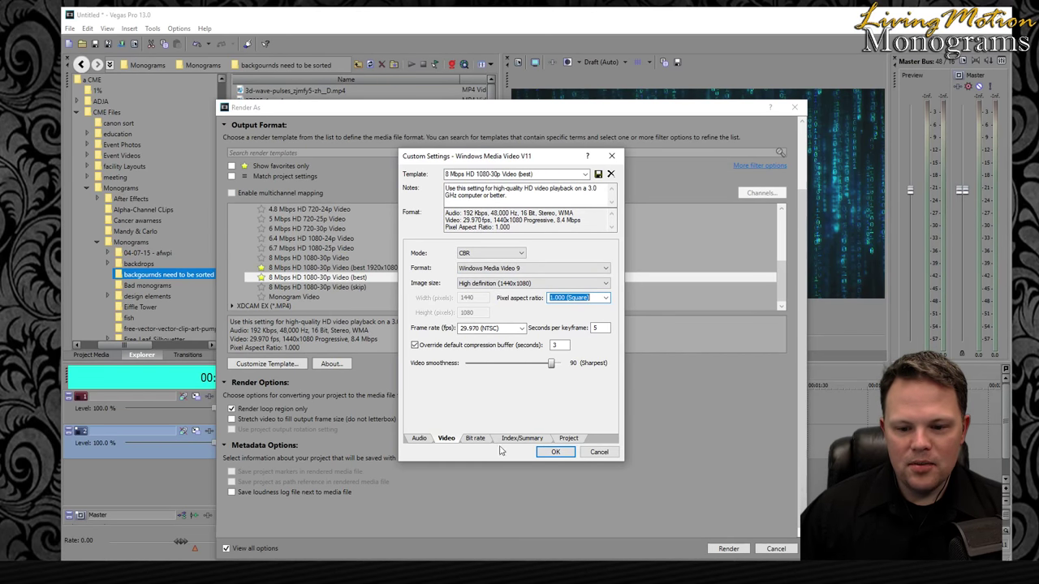
{"action": "left_click", "coordinate": [516, 177]}
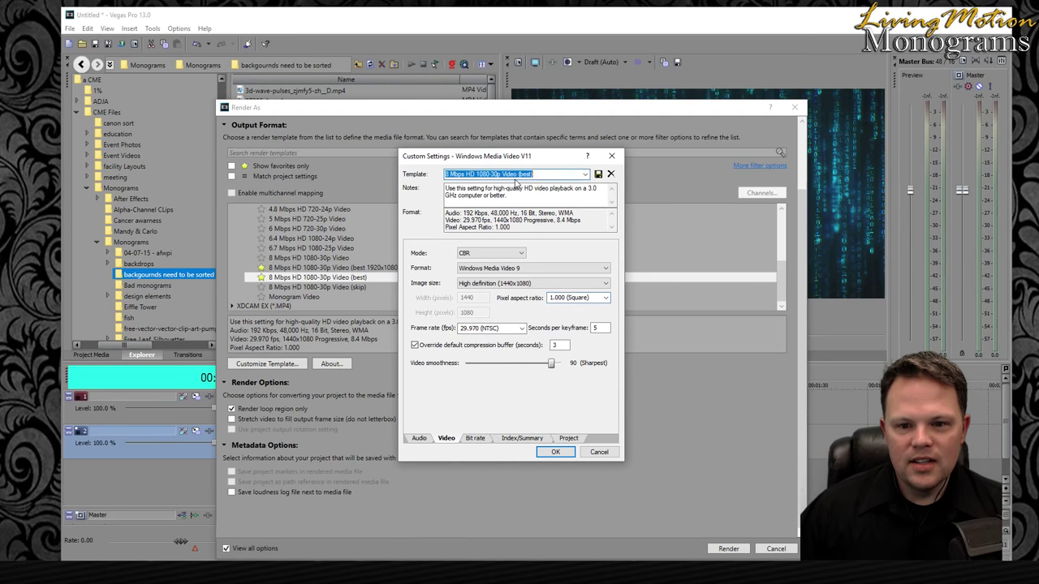
{"action": "left_click", "coordinate": [585, 175]}
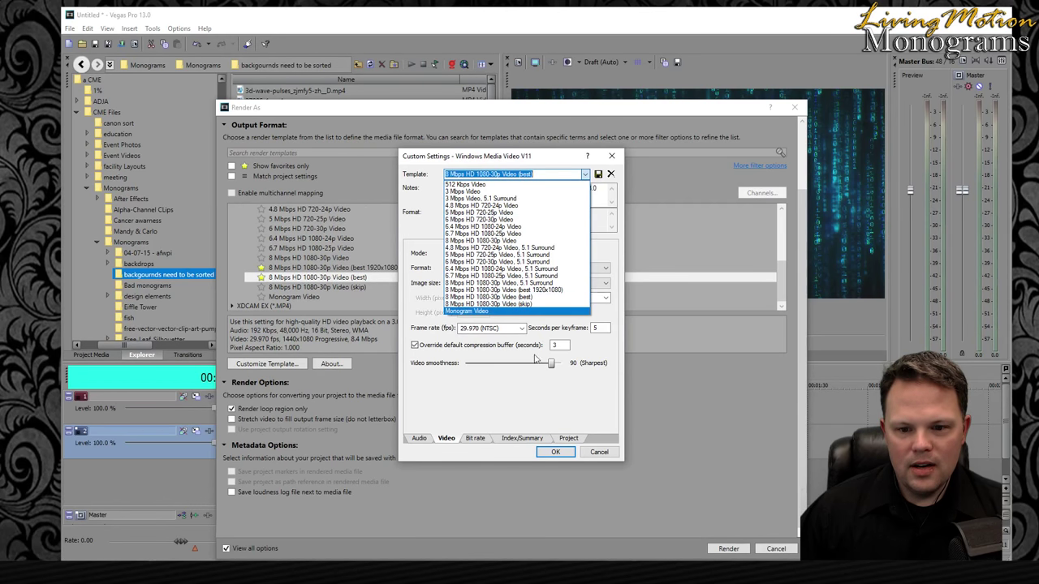
{"action": "left_click", "coordinate": [554, 374]}
- Set image size to (Custom) with width 1920, height 1080 and 1.000 (Square) pixel aspect ratio
{"action": "left_click", "coordinate": [527, 283]}
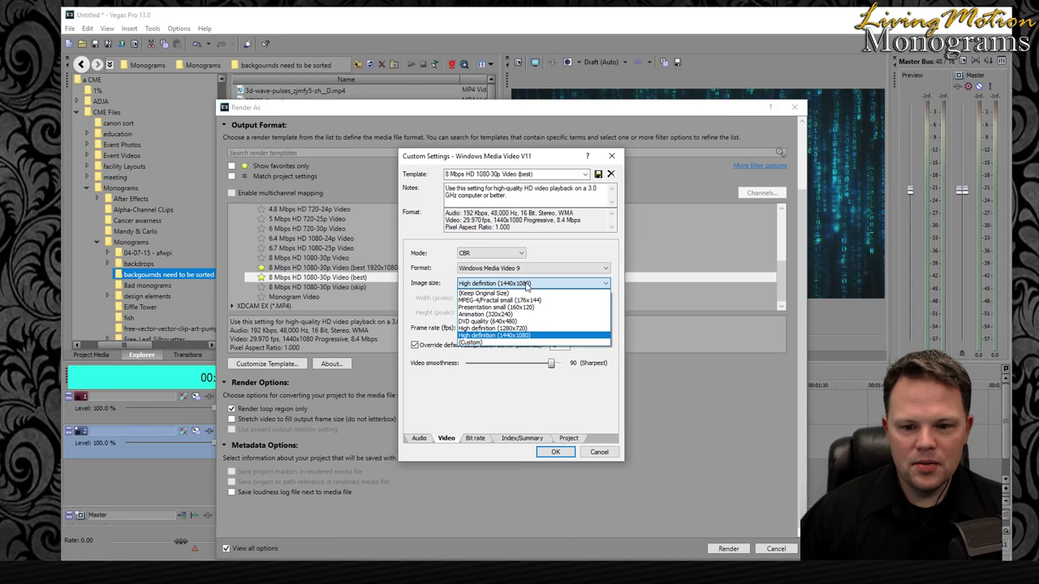
{"action": "left_click", "coordinate": [477, 342]}
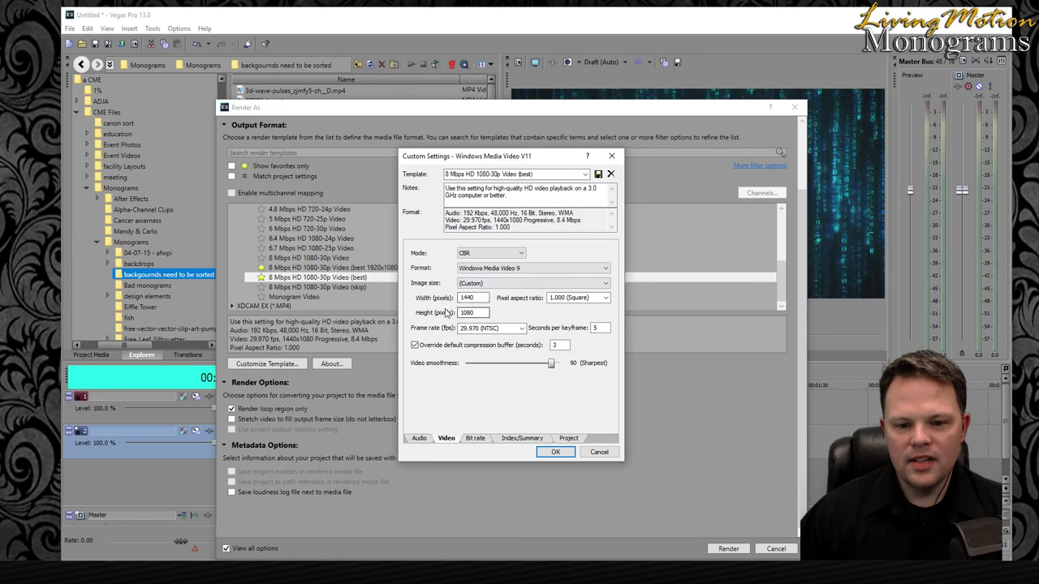
{"action": "double_click", "coordinate": [480, 297]}
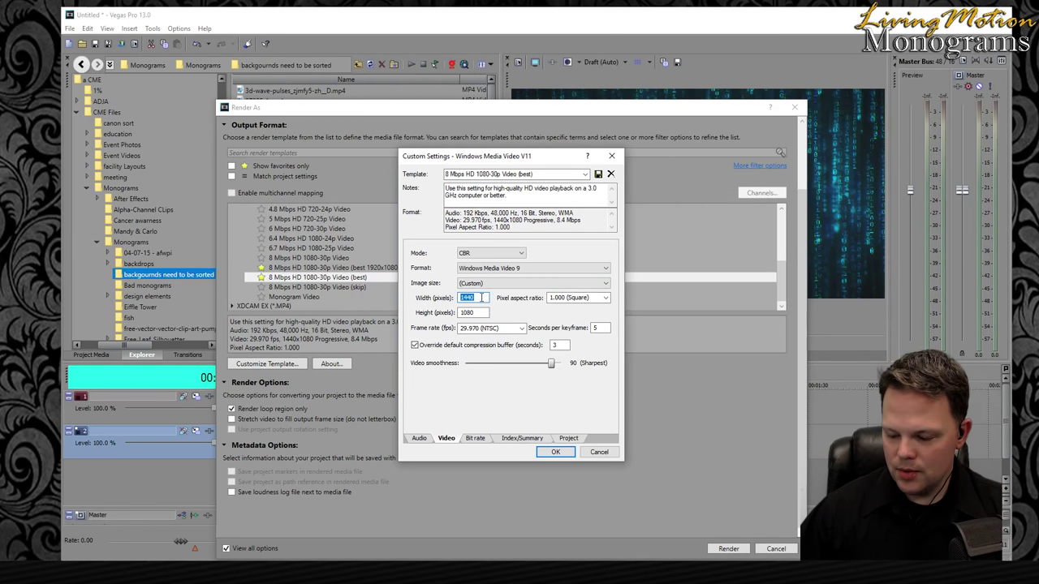
{"action": "type", "text": "1920"}
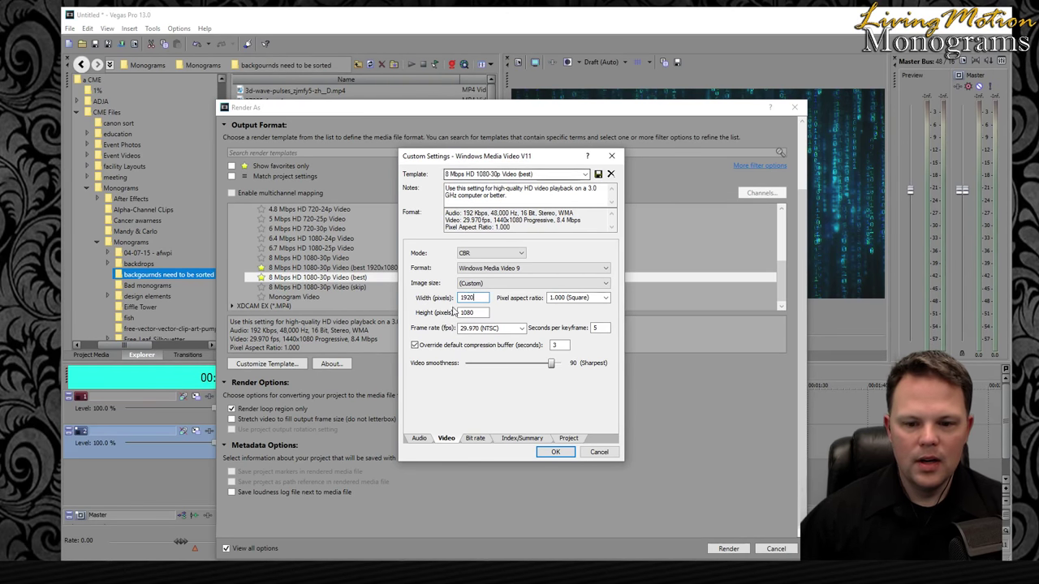
{"action": "double_click", "coordinate": [479, 312]}
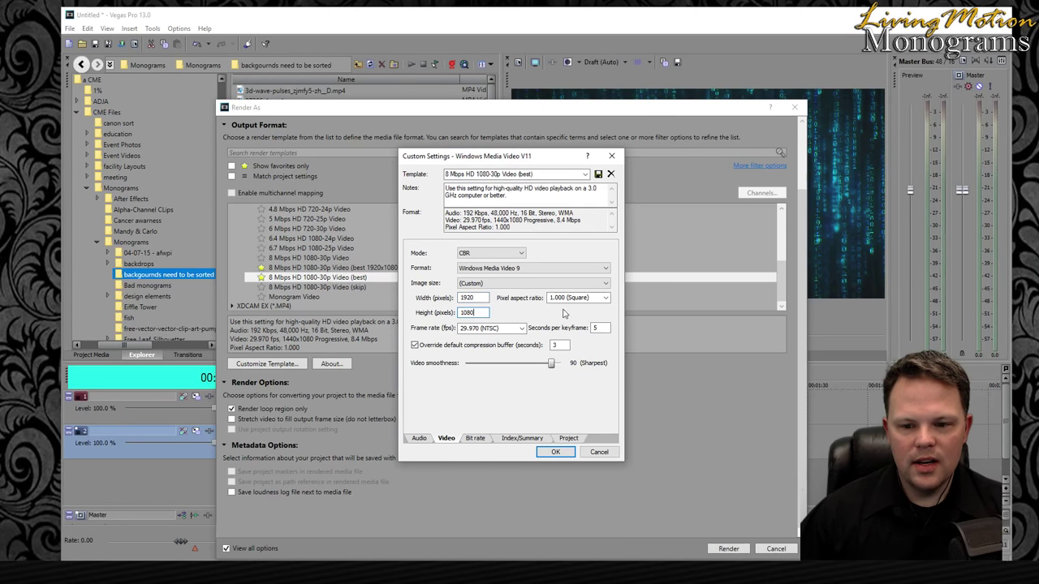
{"action": "left_click", "coordinate": [605, 298]}
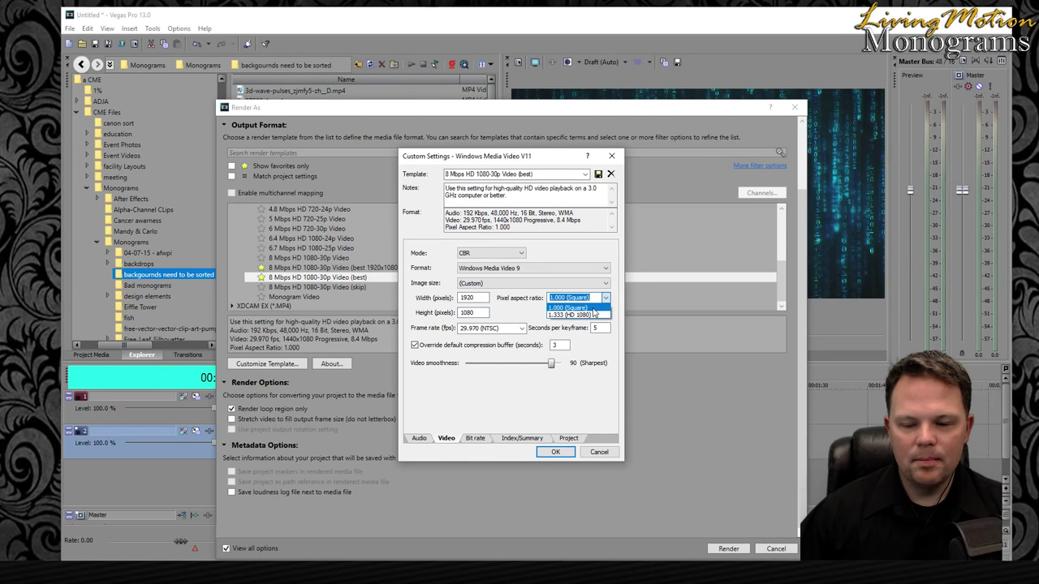
{"action": "left_click", "coordinate": [595, 309]}
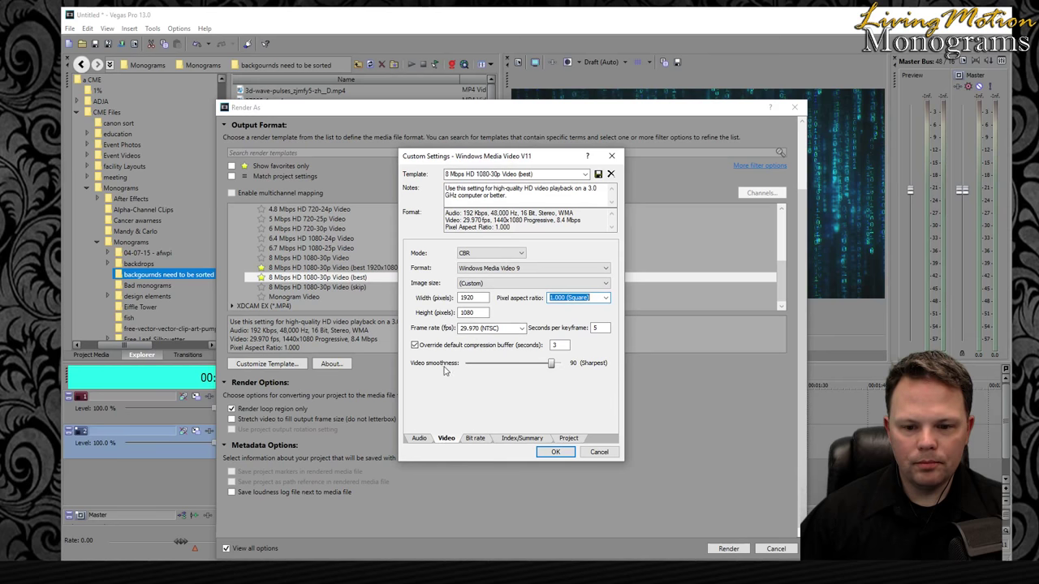
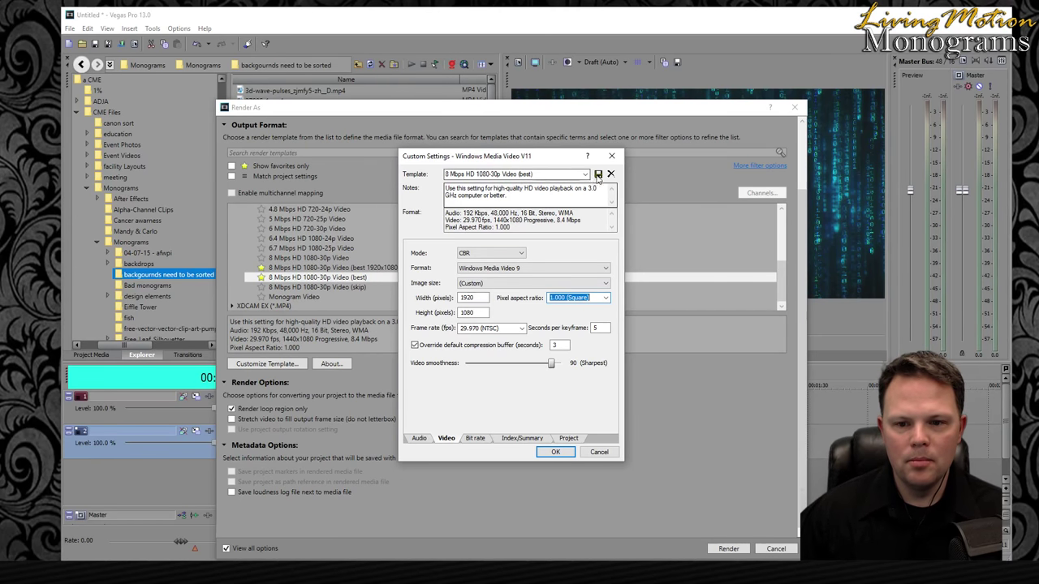
- Set the template's Internet/LAN bit rate to 14M on the Bit rate tab
{"action": "left_click", "coordinate": [479, 441]}
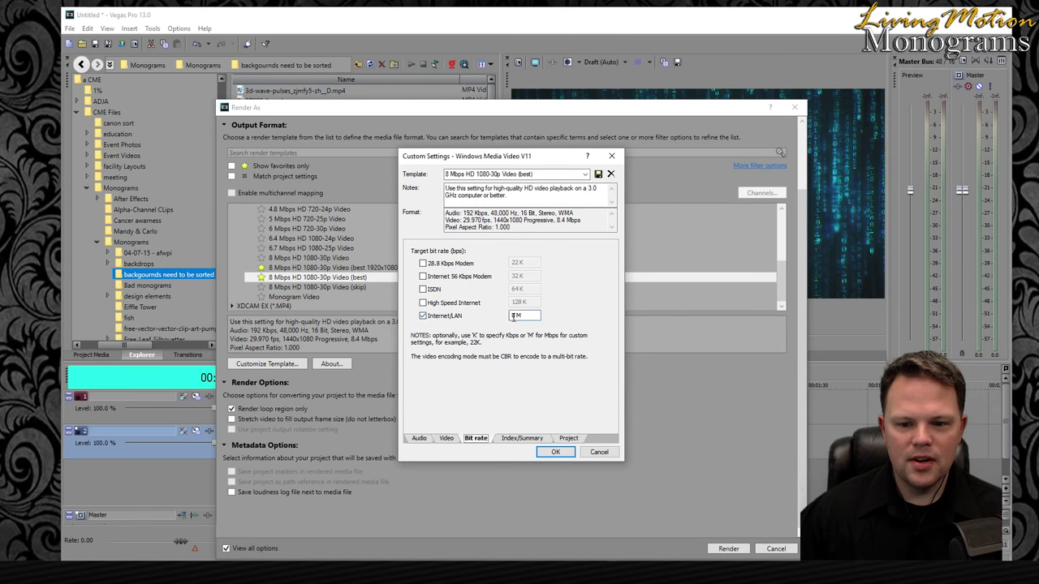
{"action": "left_click_drag", "start_coordinate": [517, 317], "coordinate": [483, 319]}
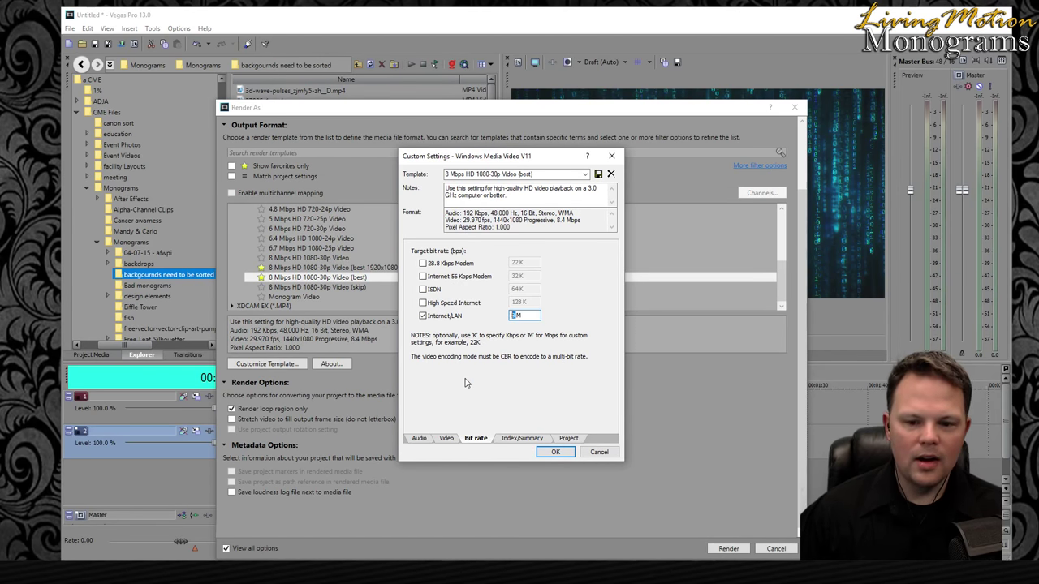
{"action": "type", "text": "14M"}
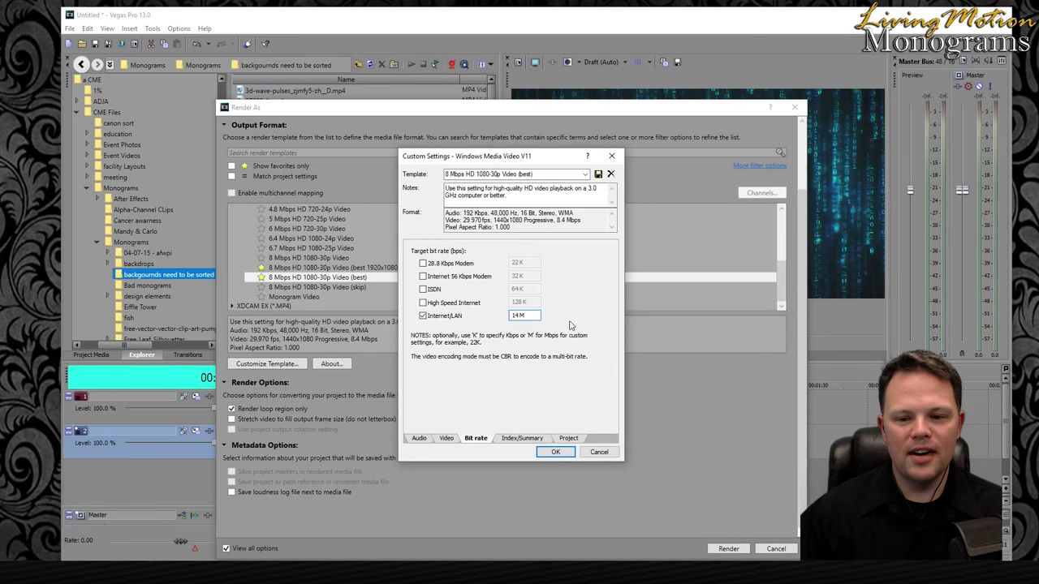
{"action": "double_click", "coordinate": [518, 316]}
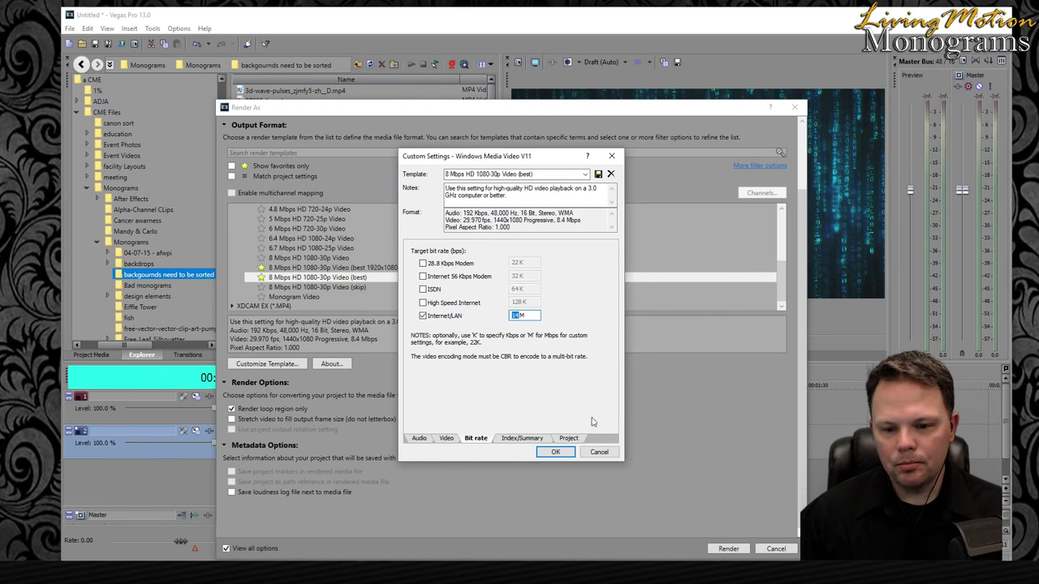
- Rename the template to '8 Mbps HD 1080-30p Video (Test)' and save it
{"action": "left_click", "coordinate": [522, 438]}
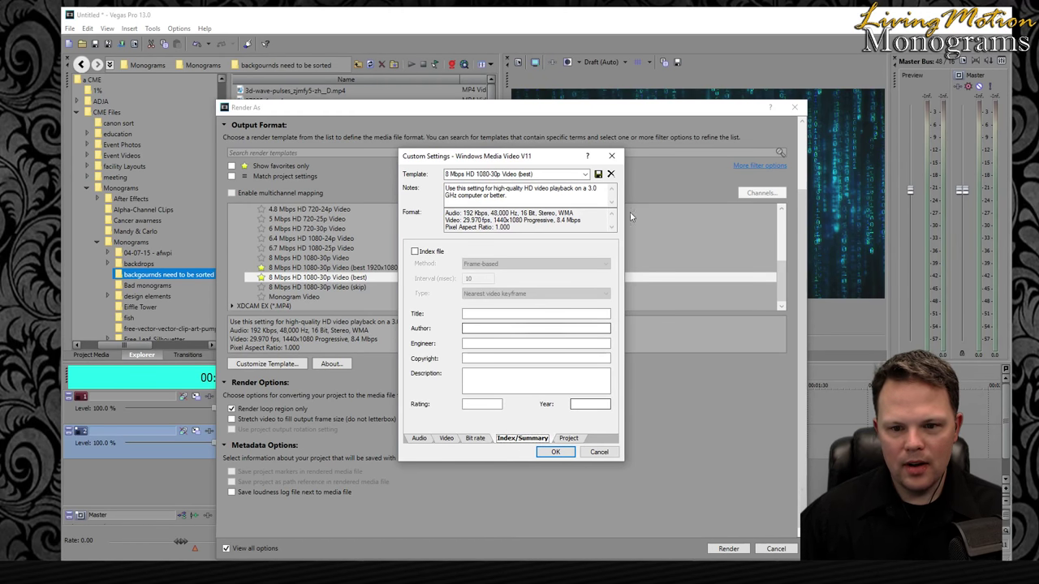
{"action": "left_click", "coordinate": [572, 439]}
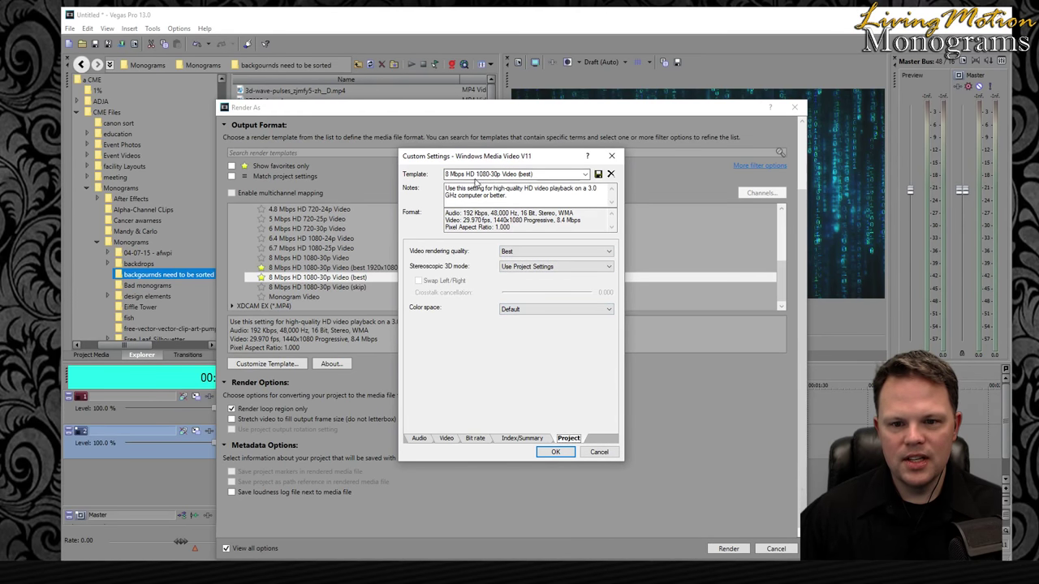
{"action": "left_click", "coordinate": [519, 174]}
{"action": "left_click", "coordinate": [523, 174]}
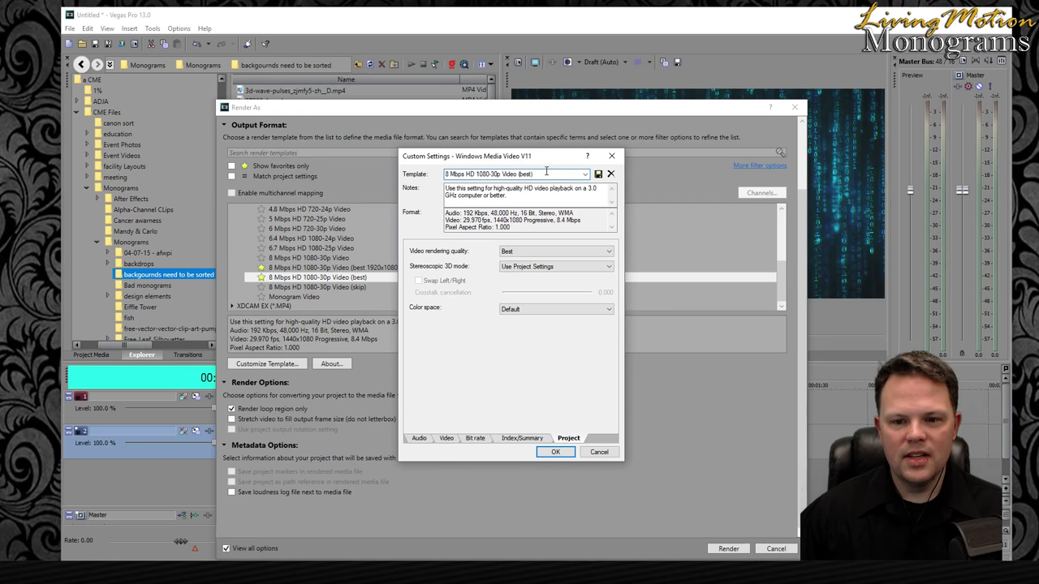
{"action": "key", "text": "BackSpace"}
{"action": "key", "text": "BackSpace"}
{"action": "key", "text": "BackSpace"}
{"action": "key", "text": "BackSpace"}
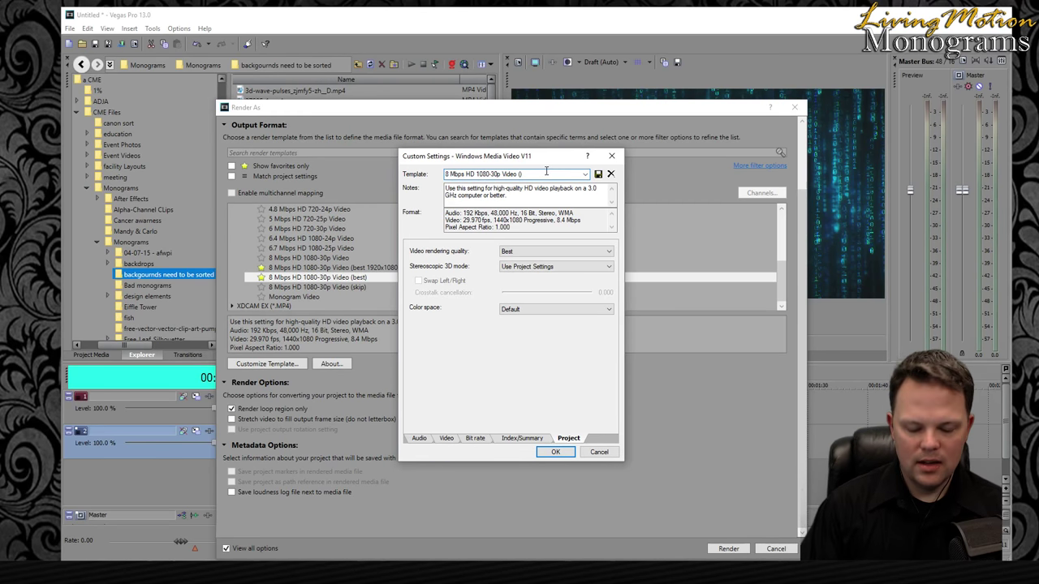
{"action": "type", "text": "Test"}
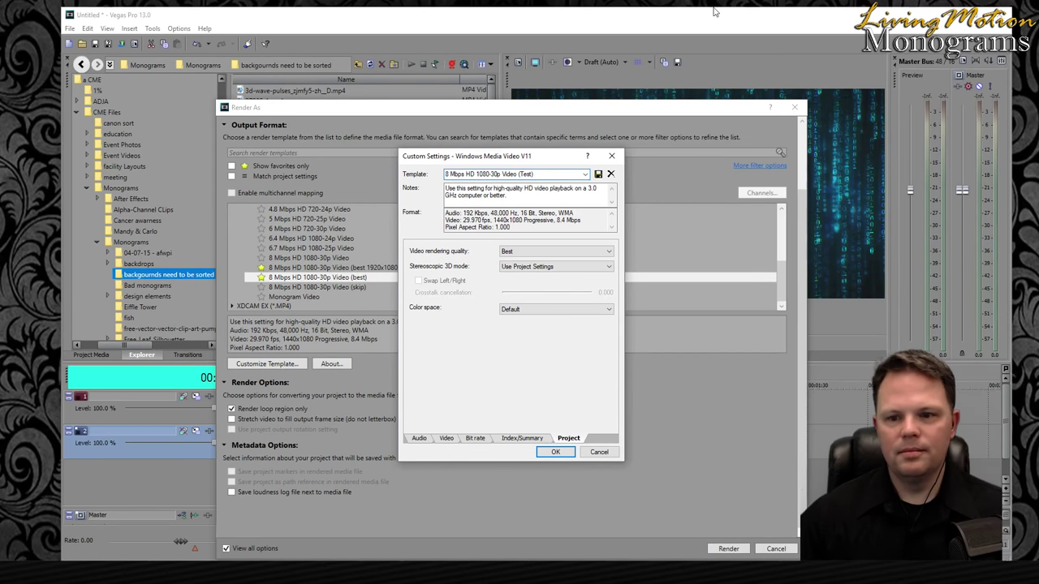
{"action": "left_click", "coordinate": [598, 174]}
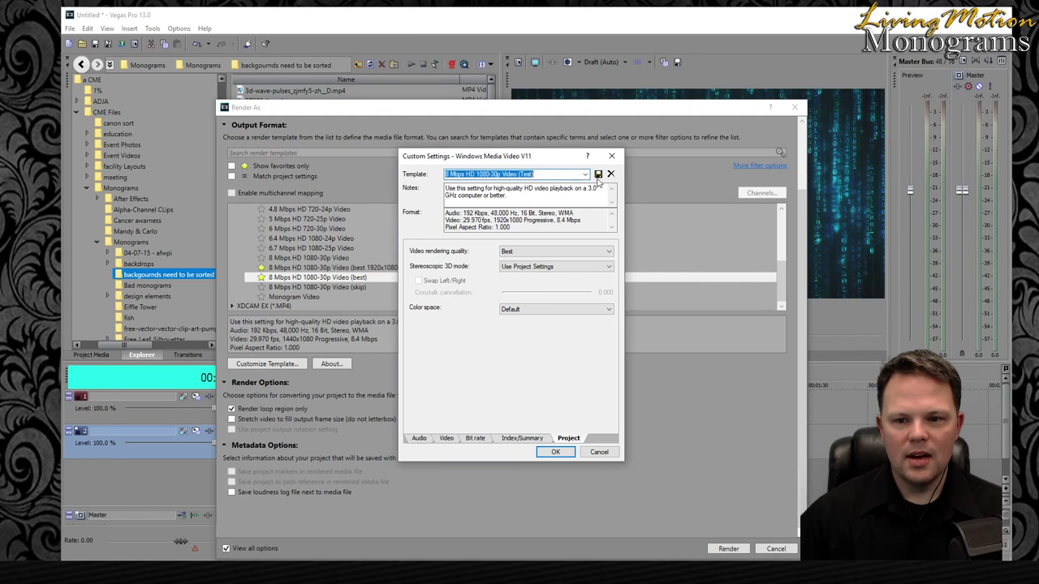
- Confirm the custom settings, star the Test template, and show favorites only
{"action": "left_click", "coordinate": [555, 452]}
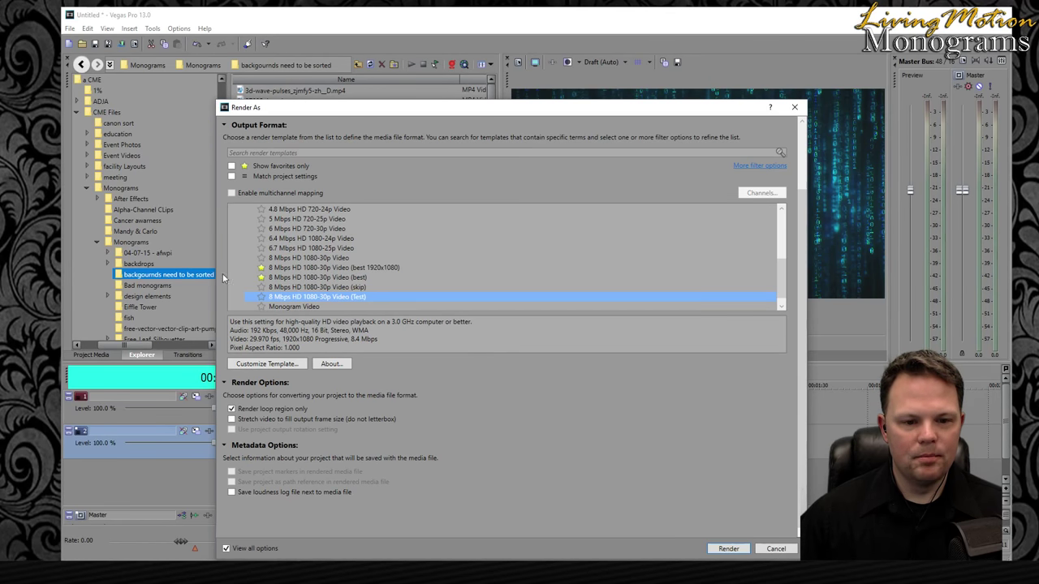
{"action": "left_click", "coordinate": [261, 297]}
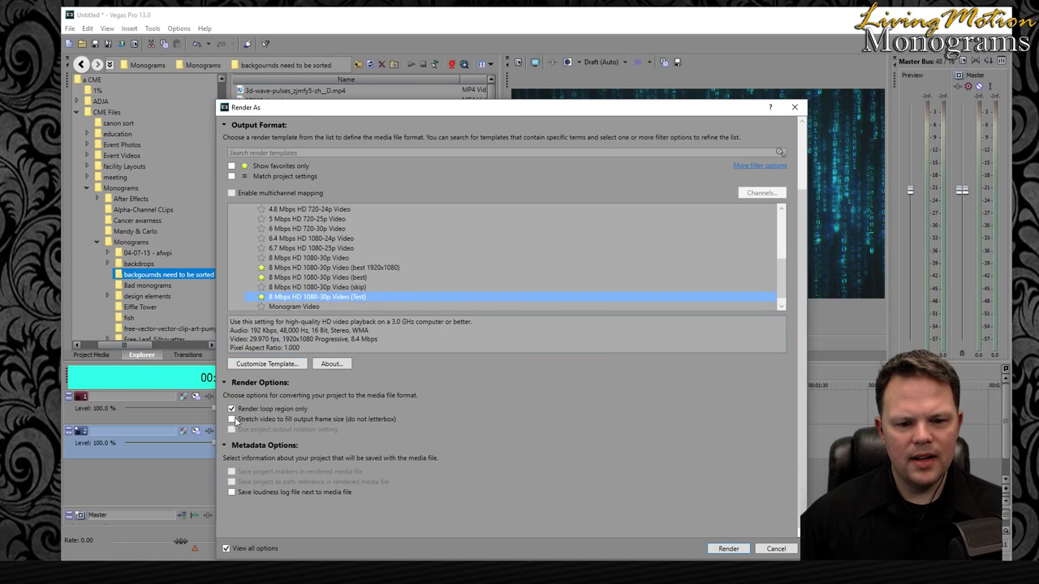
{"action": "left_click", "coordinate": [232, 166]}
{"action": "left_click", "coordinate": [232, 167]}
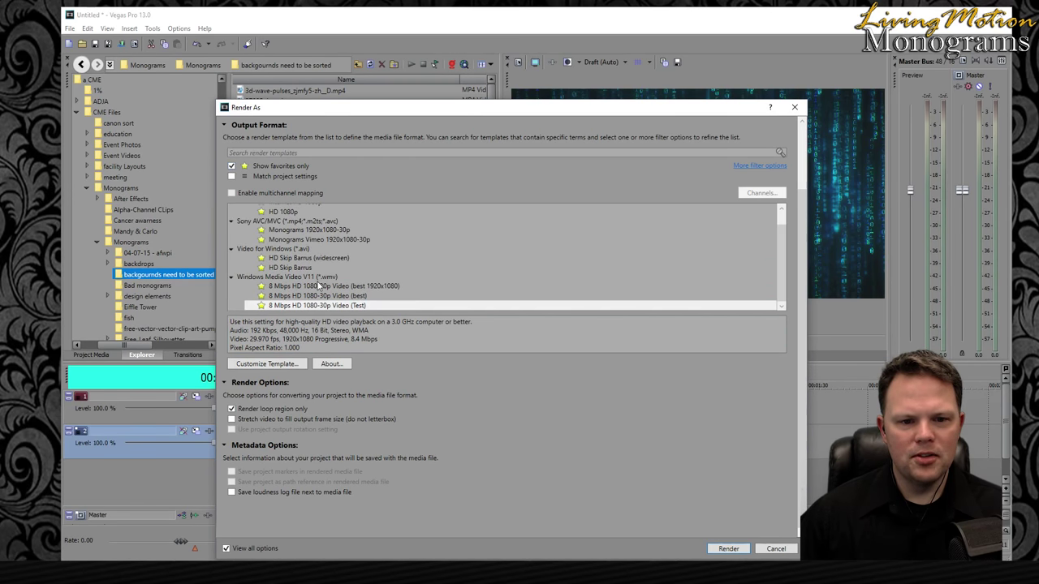
- Browse the favorite templates, such as Monograms 1920x1080-30p, then close the Render As dialog
{"action": "scroll", "coordinate": [316, 280], "scroll_direction": "up", "scroll_amount": 2}
{"action": "left_click", "coordinate": [473, 284]}
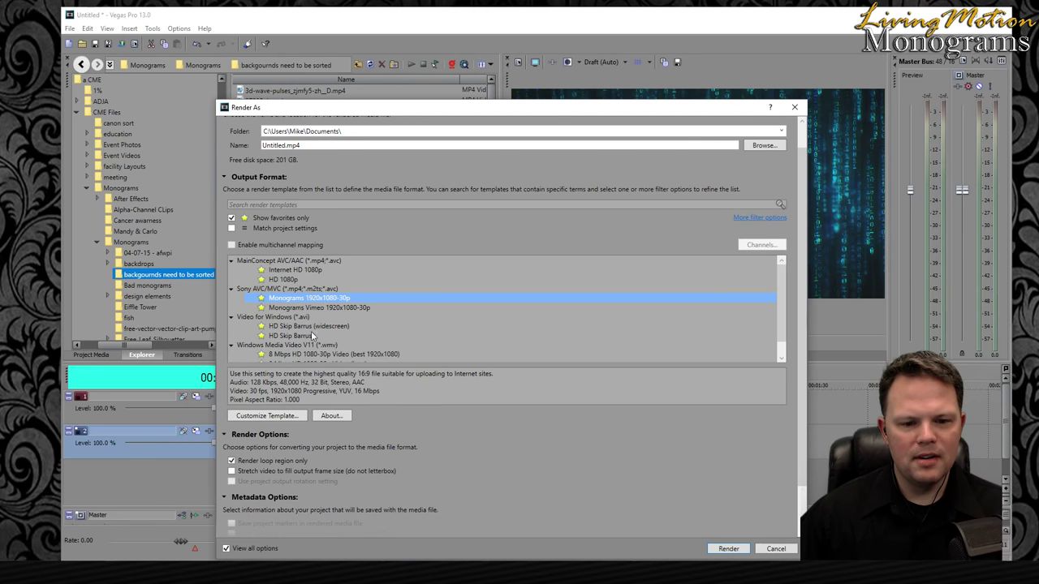
{"action": "left_click", "coordinate": [410, 327]}
{"action": "scroll", "coordinate": [413, 327], "scroll_direction": "down", "scroll_amount": 1}
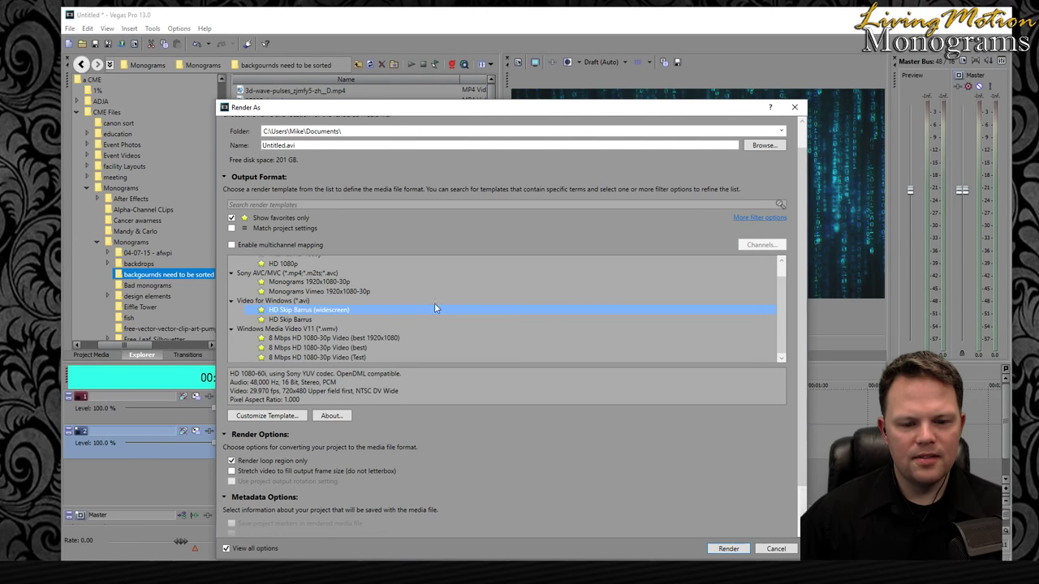
{"action": "scroll", "coordinate": [487, 170], "scroll_direction": "up", "scroll_amount": 1}
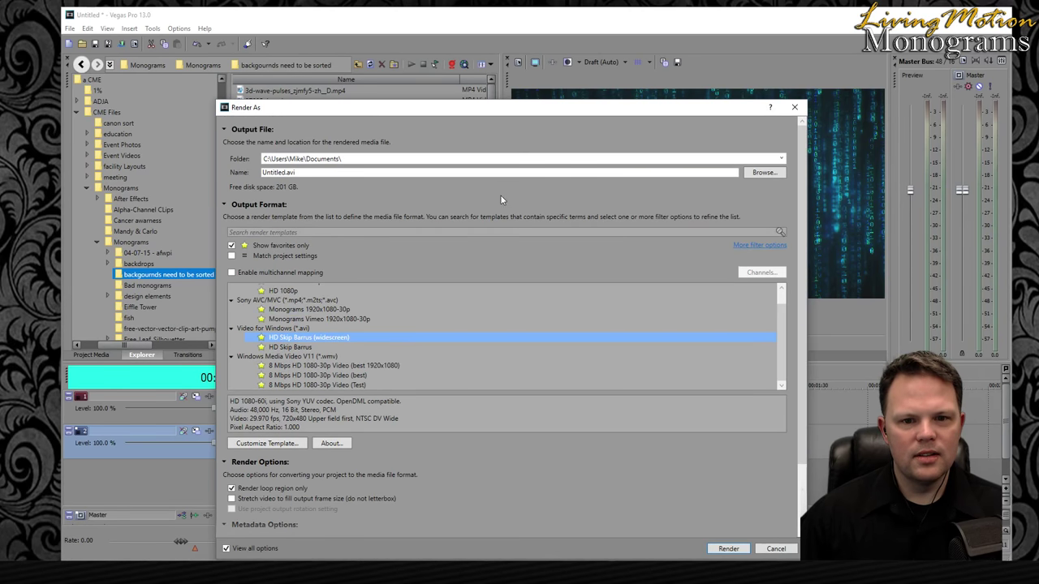
{"action": "scroll", "coordinate": [465, 211], "scroll_direction": "down", "scroll_amount": 3}
{"action": "left_click", "coordinate": [420, 443]}
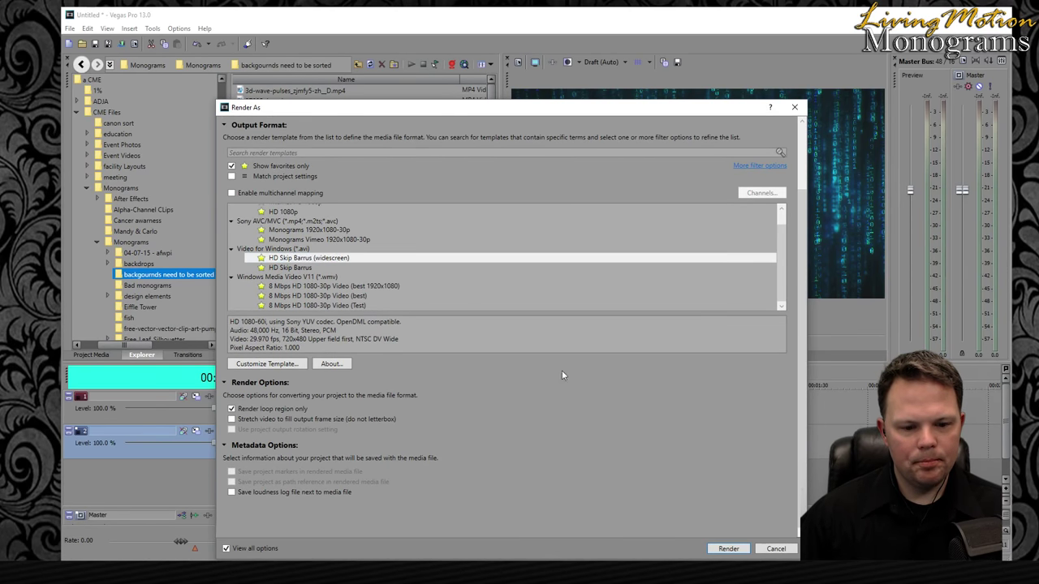
{"action": "left_click", "coordinate": [789, 109]}
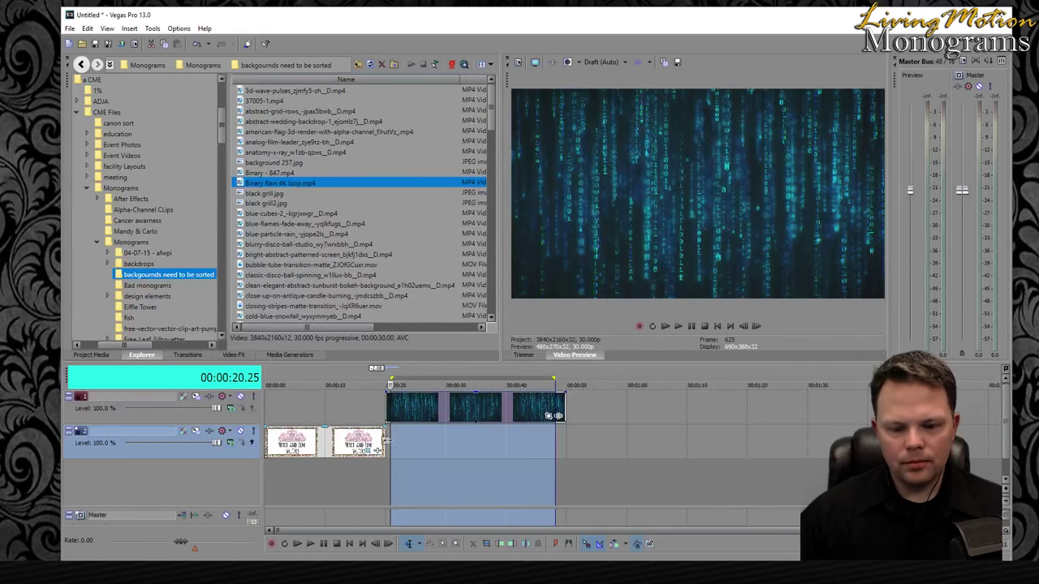
- Reset the time selection to start at 00:00:20.00, then close the project and answer the save prompt
{"action": "left_click", "coordinate": [475, 494]}
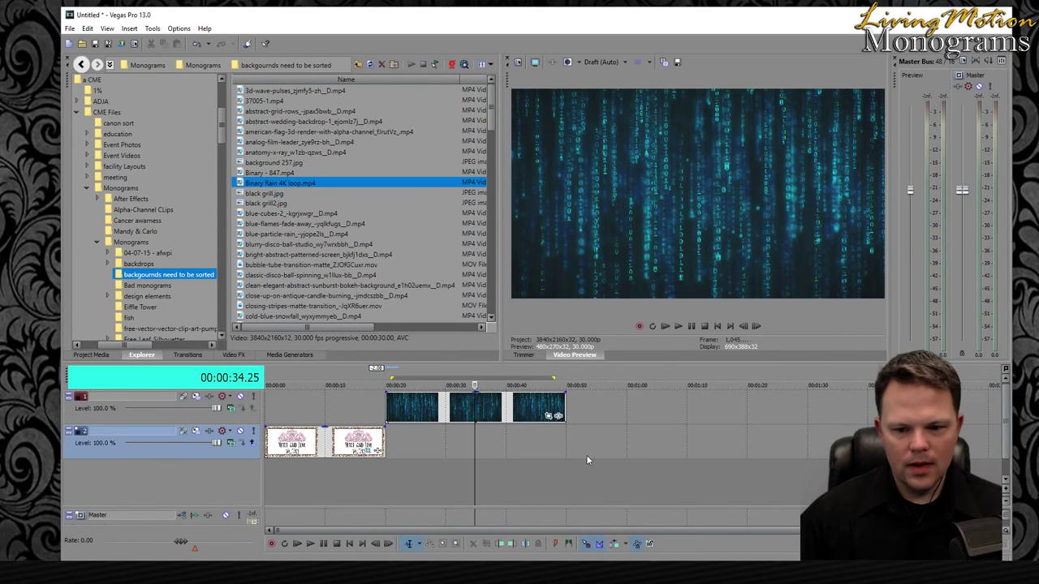
{"action": "left_click_drag", "start_coordinate": [566, 453], "coordinate": [385, 468]}
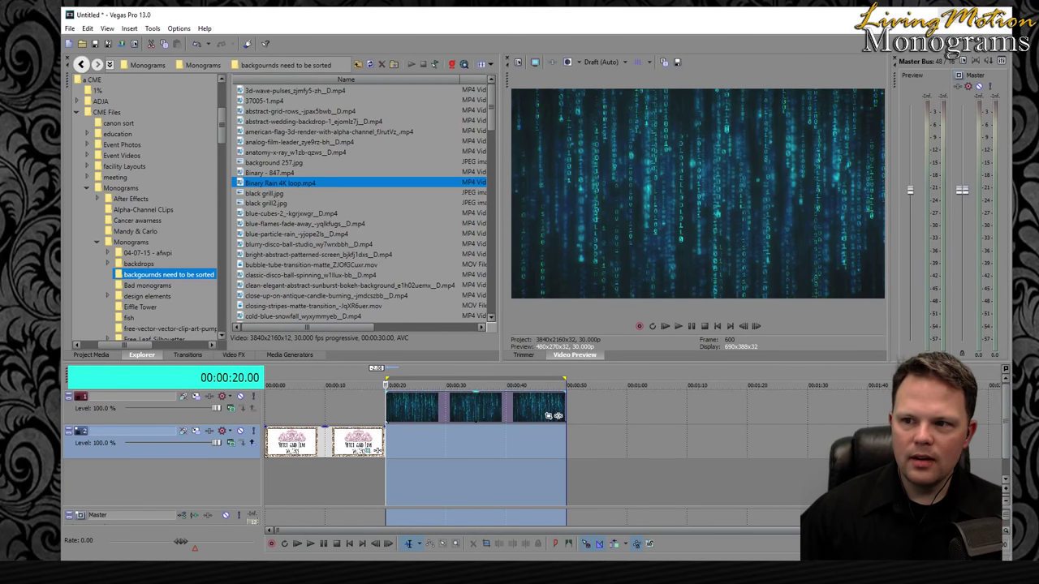
{"action": "key", "text": "ctrl+n"}
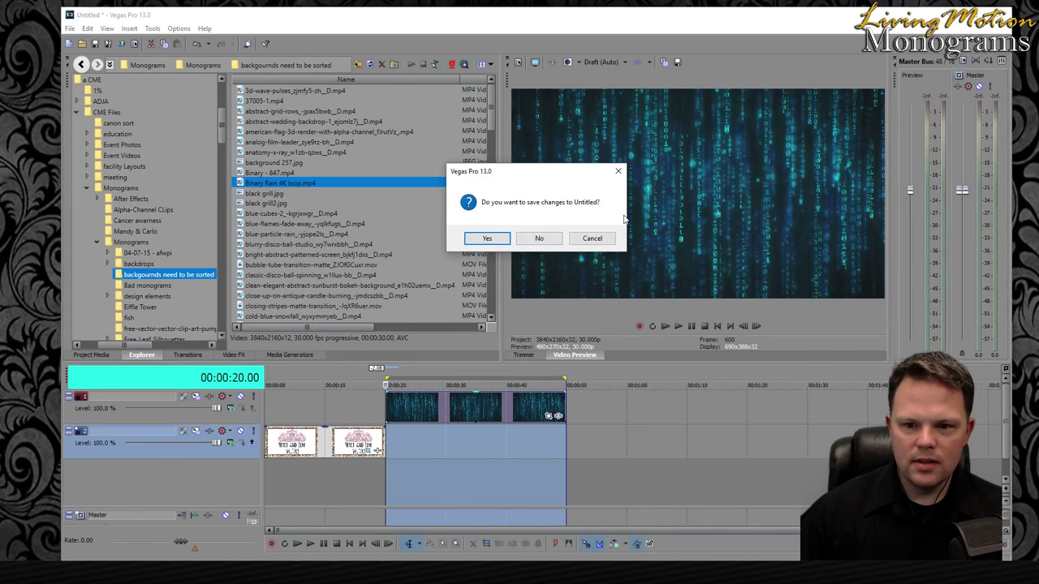
{"action": "left_click", "coordinate": [575, 239]}
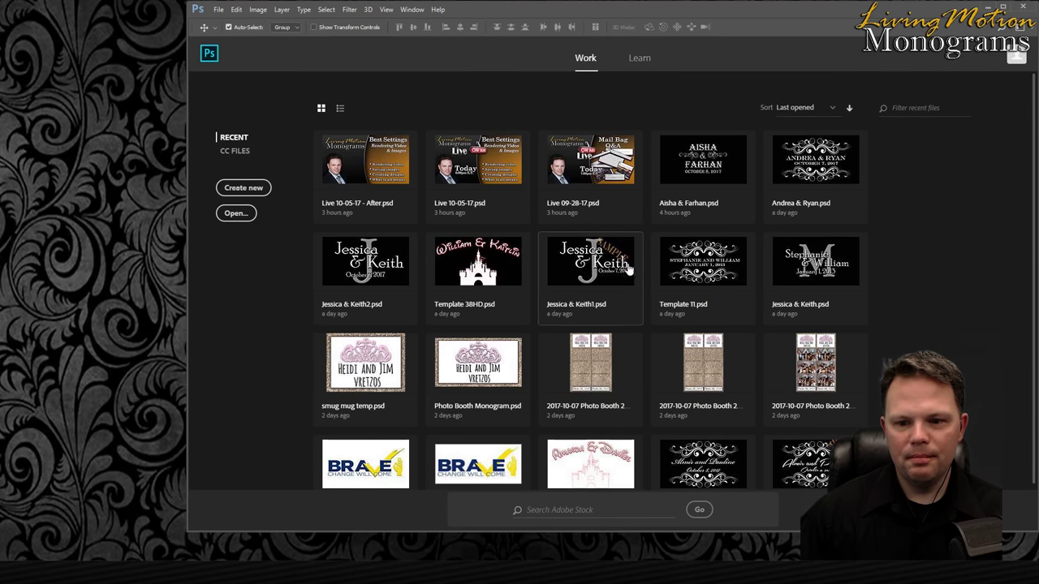
- Try opening recent files such as Template 38HD, dismiss the missing-file alerts, and leave the start screen
{"action": "left_click", "coordinate": [612, 302]}
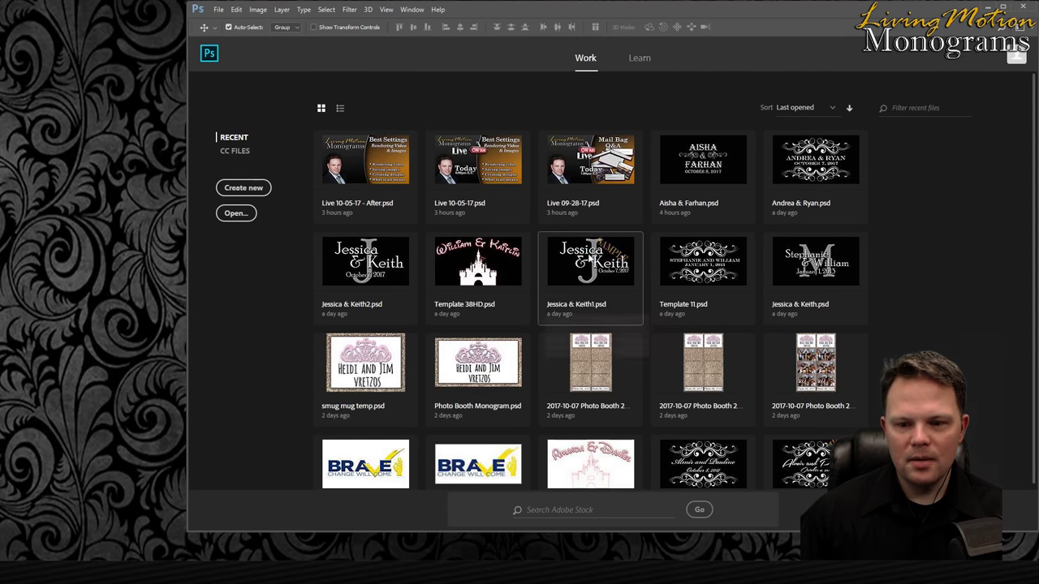
{"action": "left_click", "coordinate": [618, 332]}
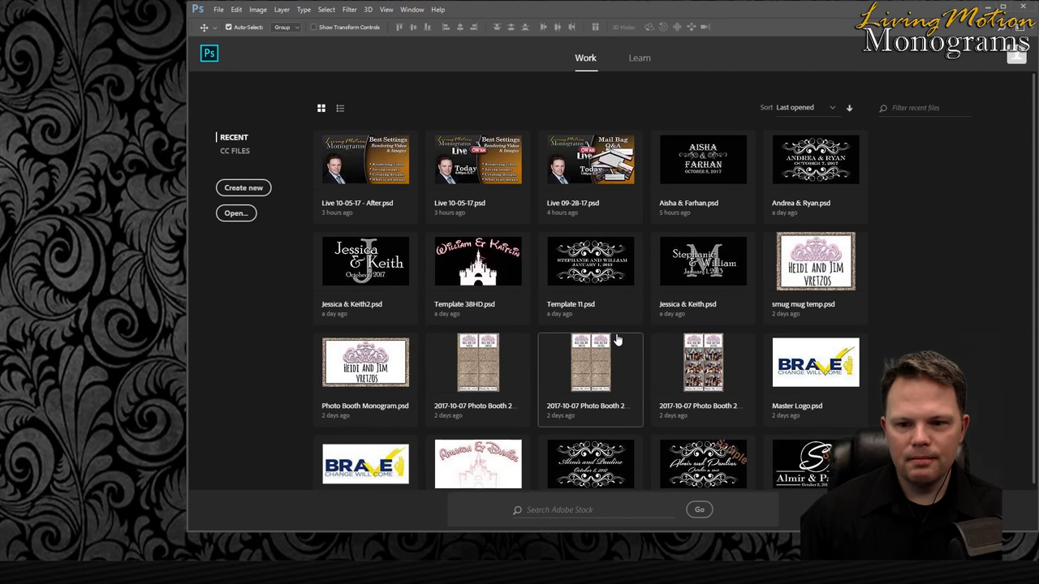
{"action": "left_click", "coordinate": [450, 258]}
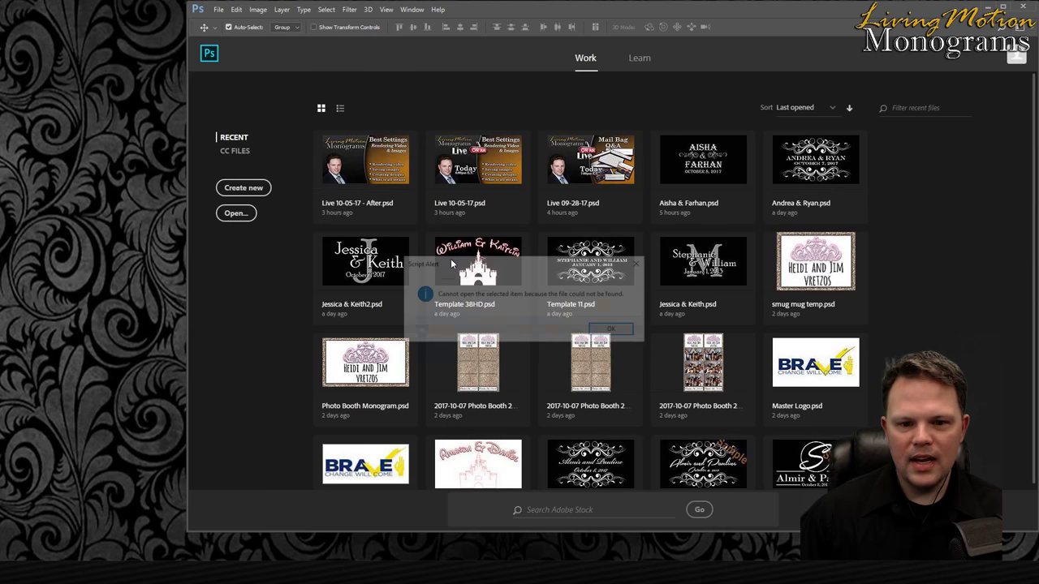
{"action": "left_click", "coordinate": [602, 332]}
{"action": "left_click", "coordinate": [793, 166]}
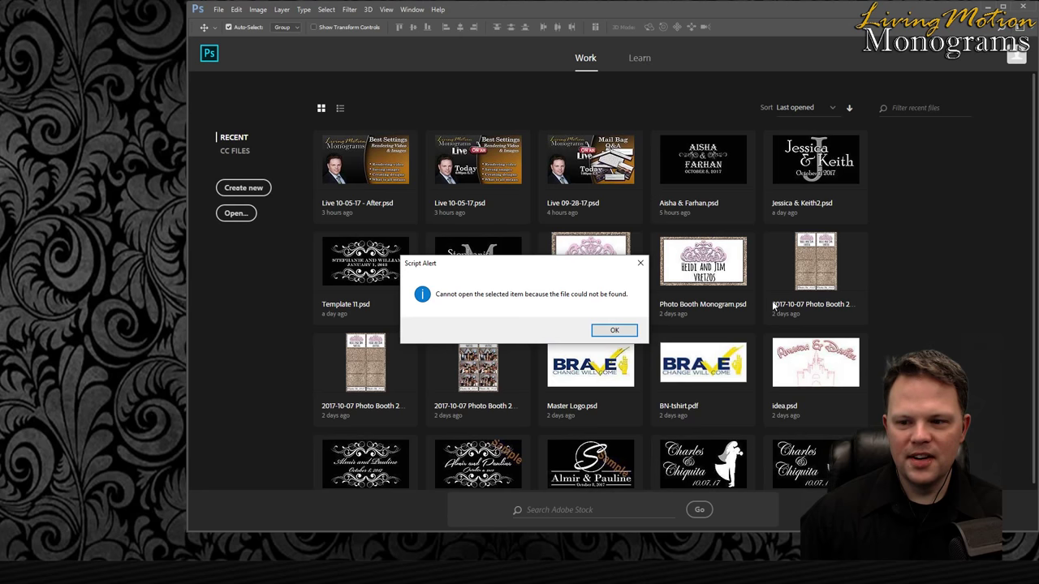
{"action": "left_click", "coordinate": [614, 331]}
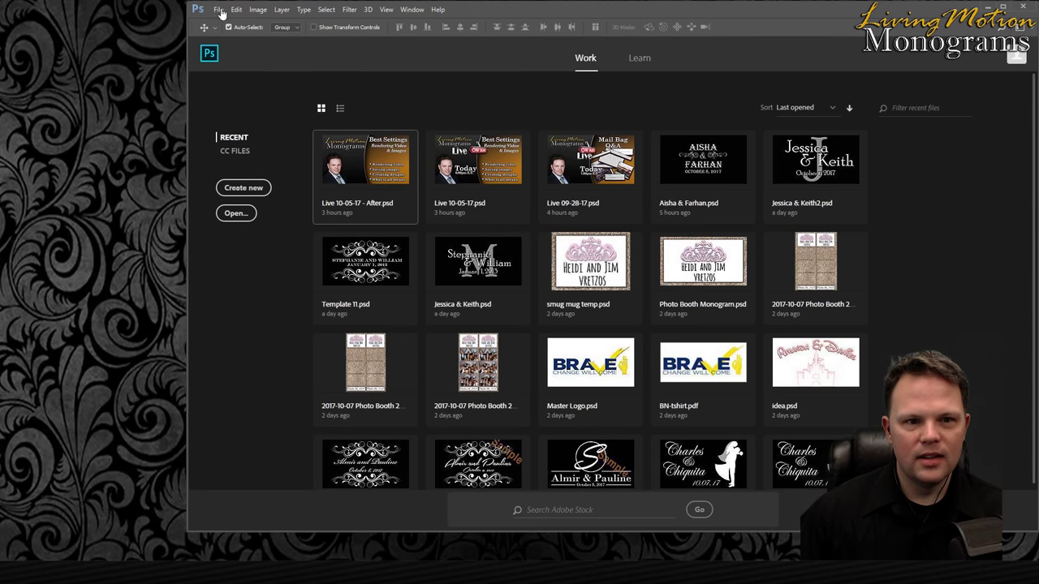
{"action": "key", "text": "Escape"}
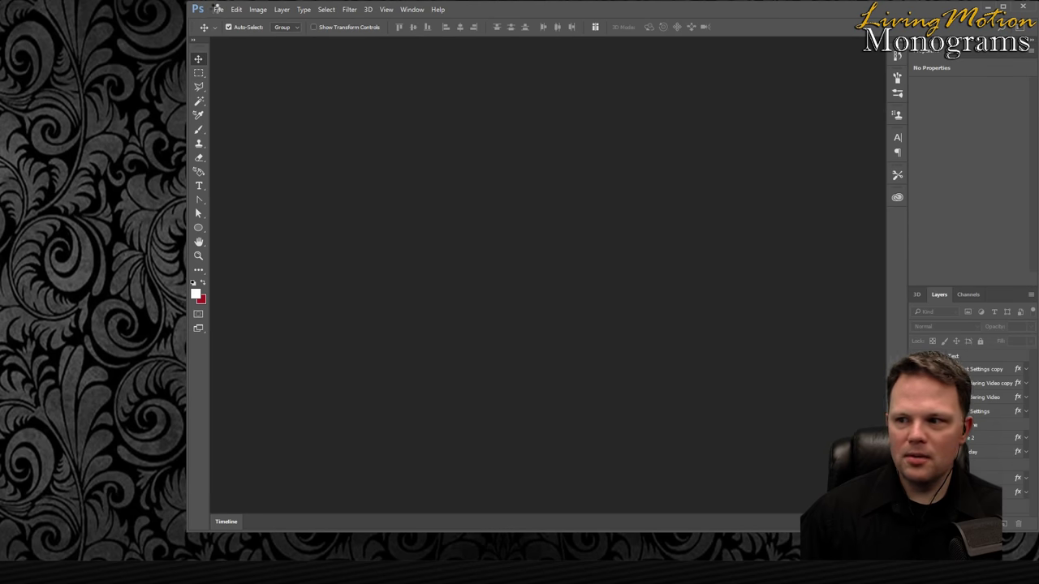
- Close the Live 10-05-17 - After.psd document and start a new blank document
{"action": "left_click", "coordinate": [218, 9]}
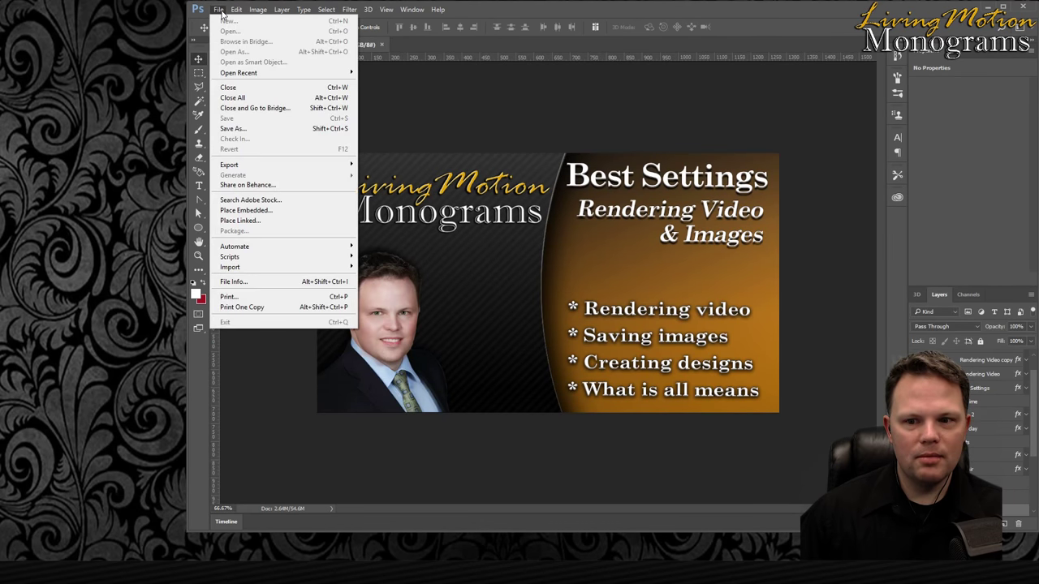
{"action": "left_click", "coordinate": [498, 123]}
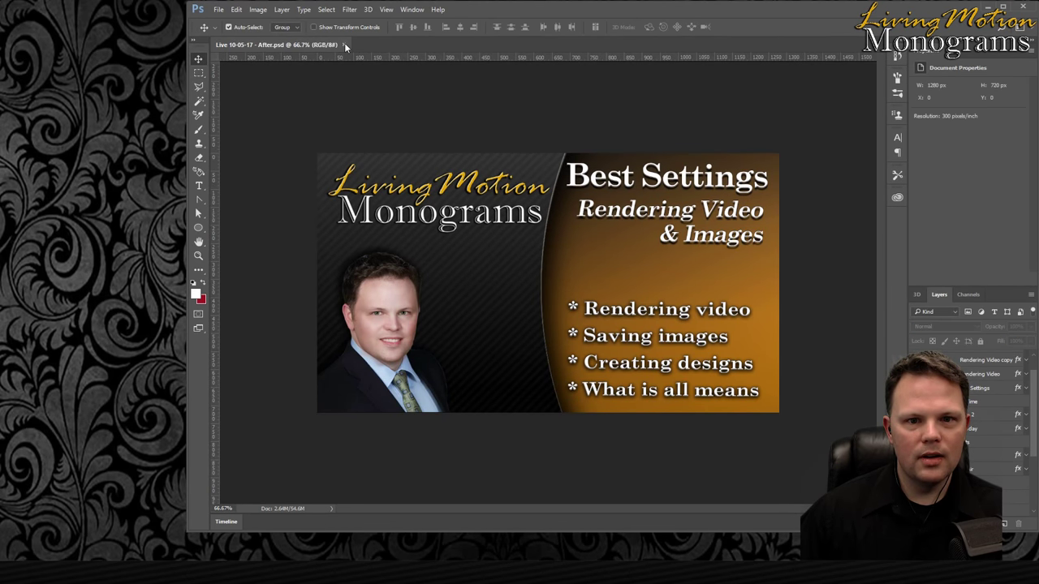
{"action": "left_click", "coordinate": [344, 45]}
{"action": "left_click", "coordinate": [219, 9]}
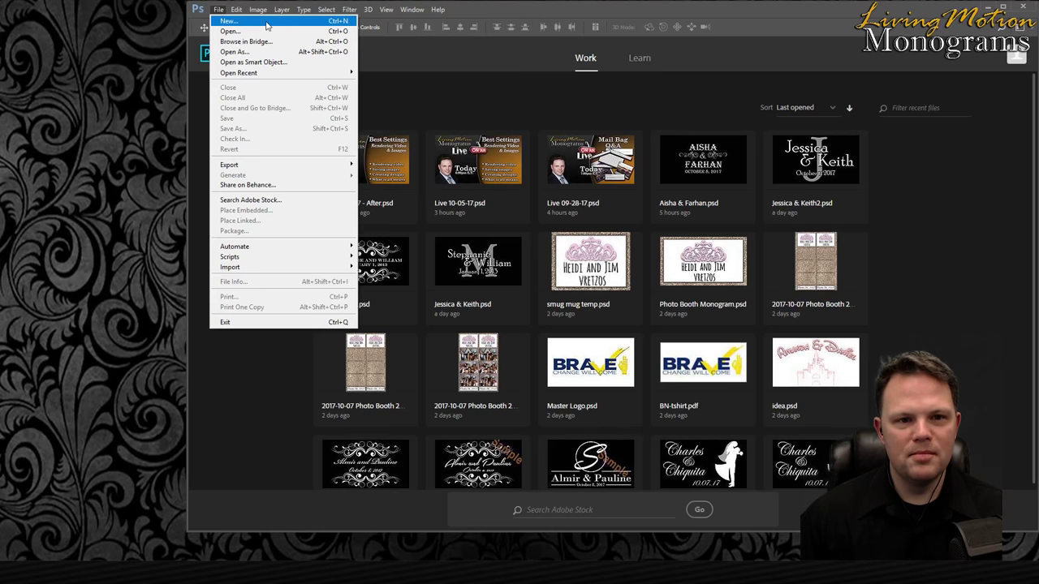
{"action": "key", "text": "Escape"}
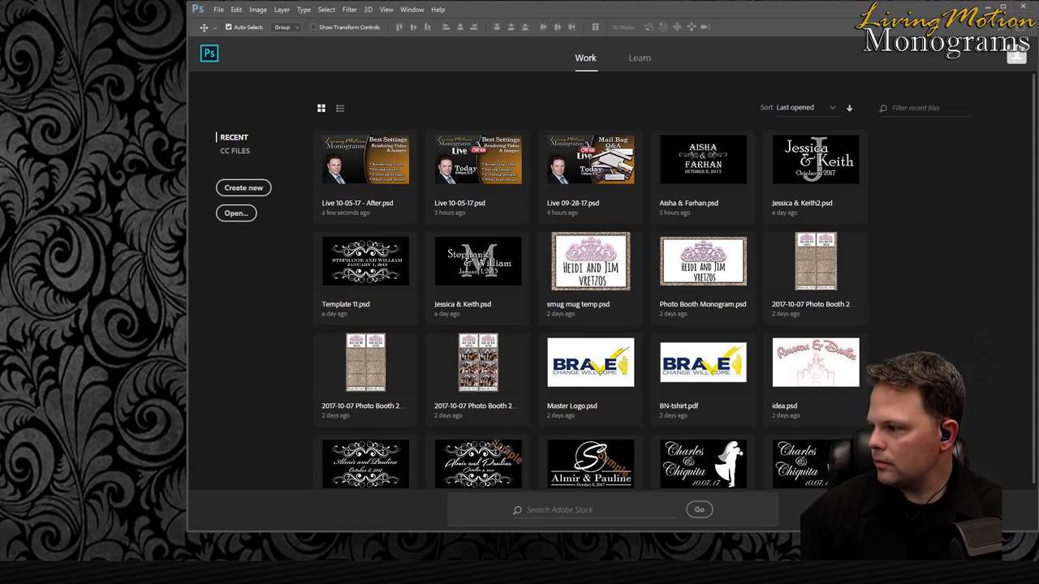
{"action": "key", "text": "ctrl+n"}
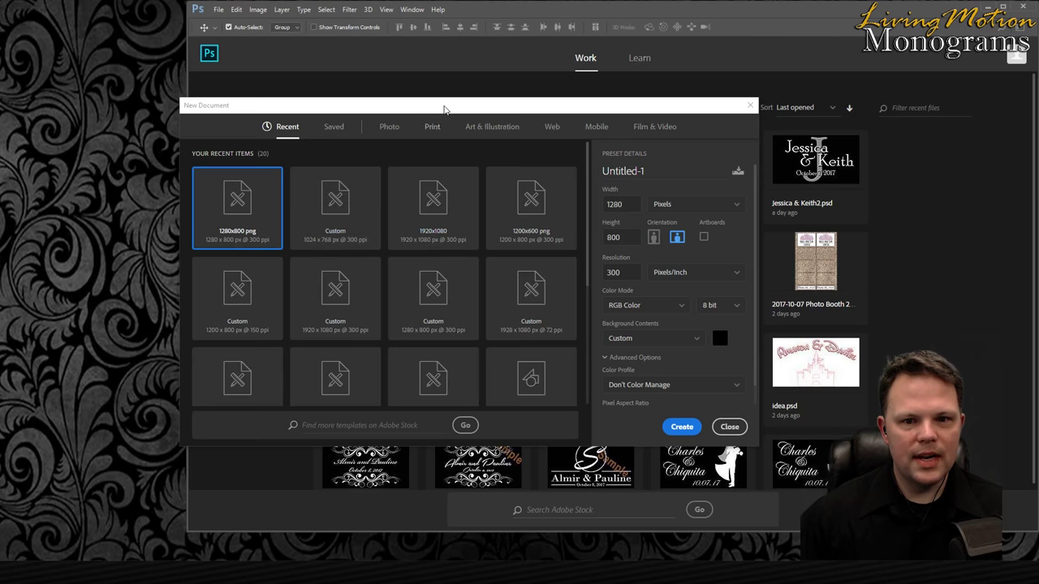
- Load the saved HD Monogram preset: 3840x2160 px, 150 ppi, transparent background
{"action": "left_click_drag", "start_coordinate": [447, 107], "coordinate": [485, 102]}
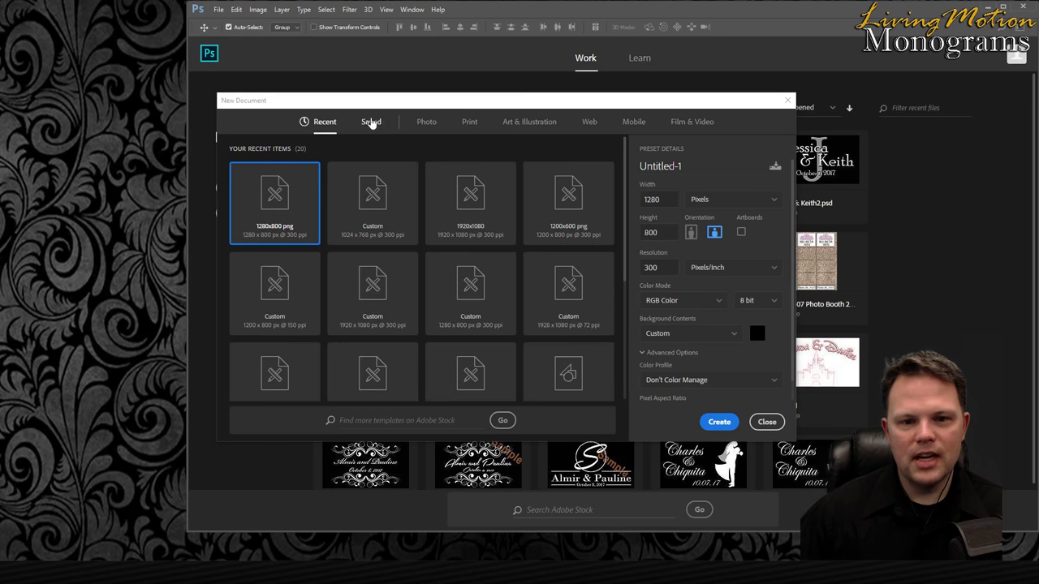
{"action": "left_click", "coordinate": [371, 122]}
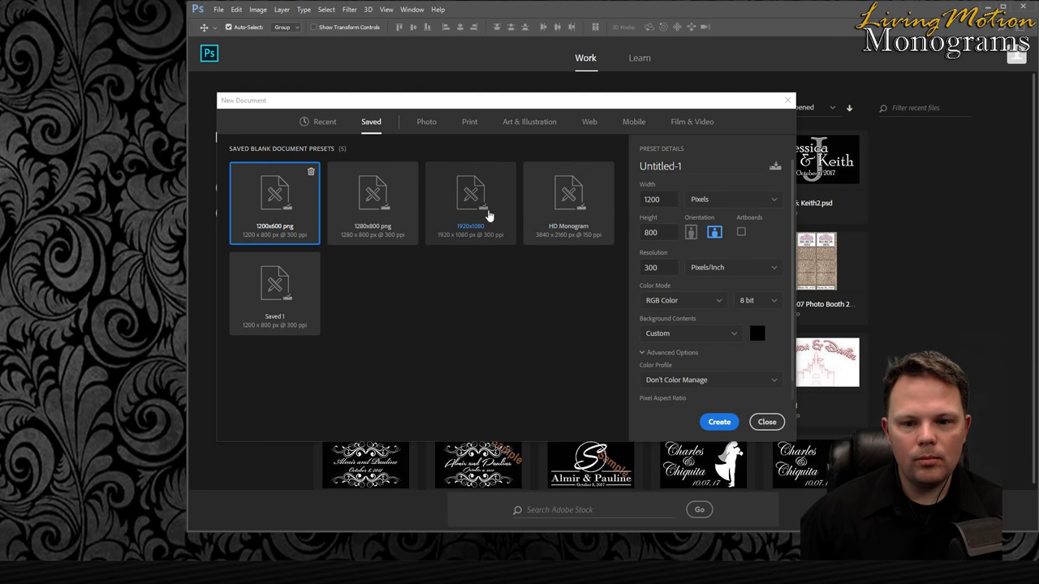
{"action": "left_click", "coordinate": [487, 214]}
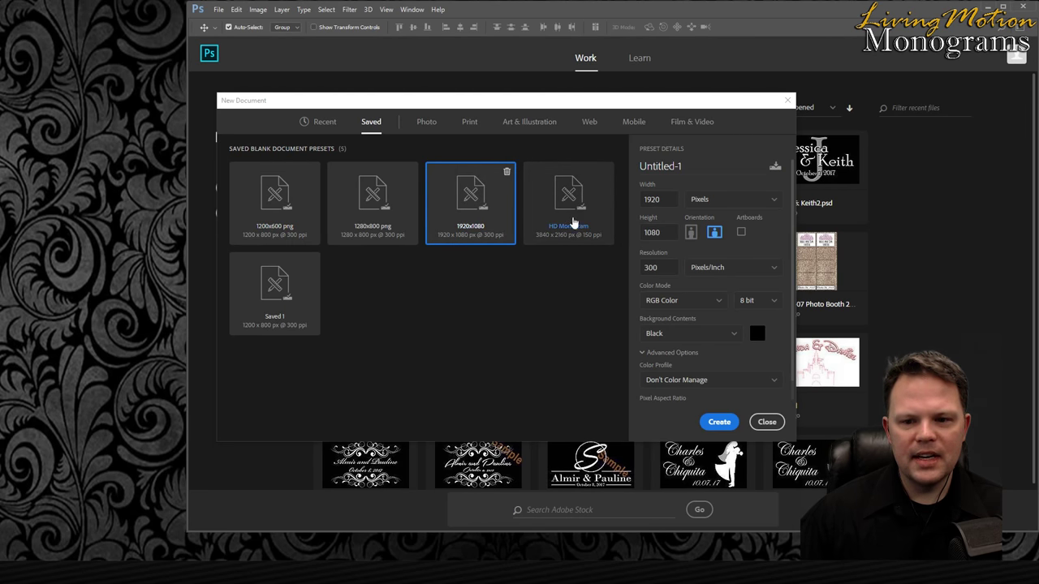
{"action": "left_click", "coordinate": [572, 221]}
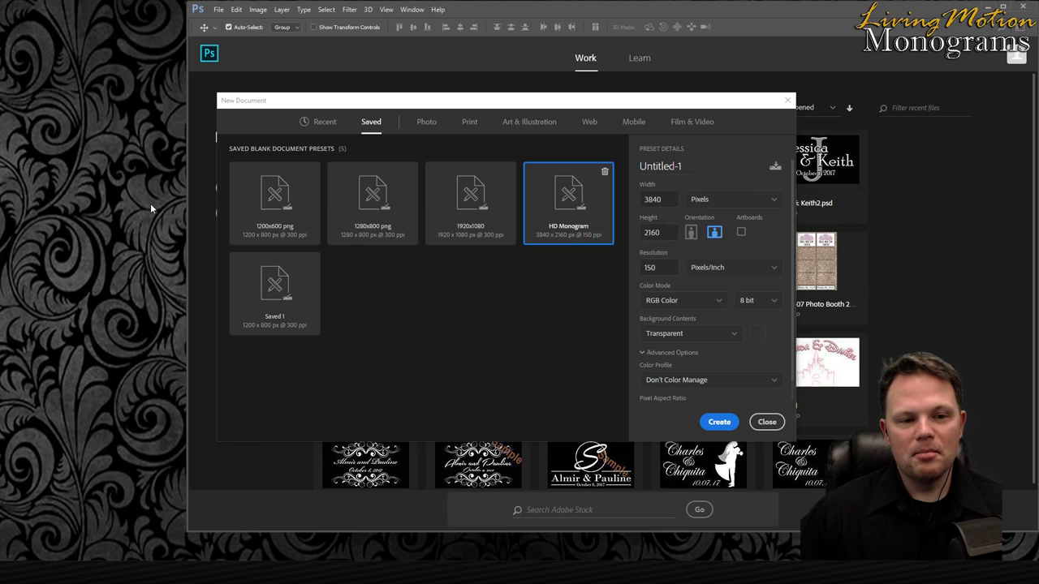
{"action": "right_click", "coordinate": [159, 229]}
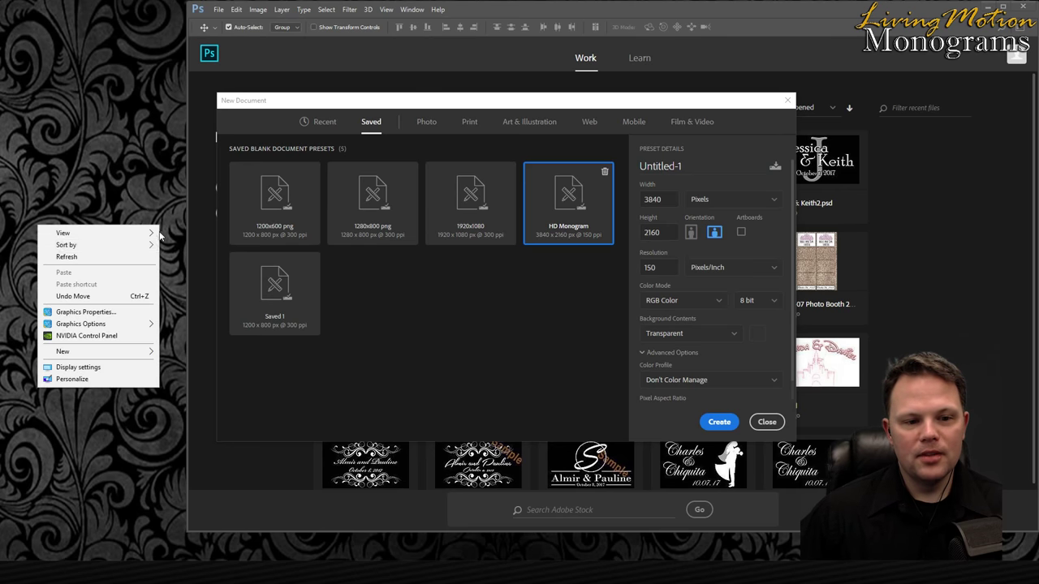
- Check that displays 2|3 run at 1920 × 1080 with 100% scaling in Display settings
{"action": "left_click", "coordinate": [110, 366]}
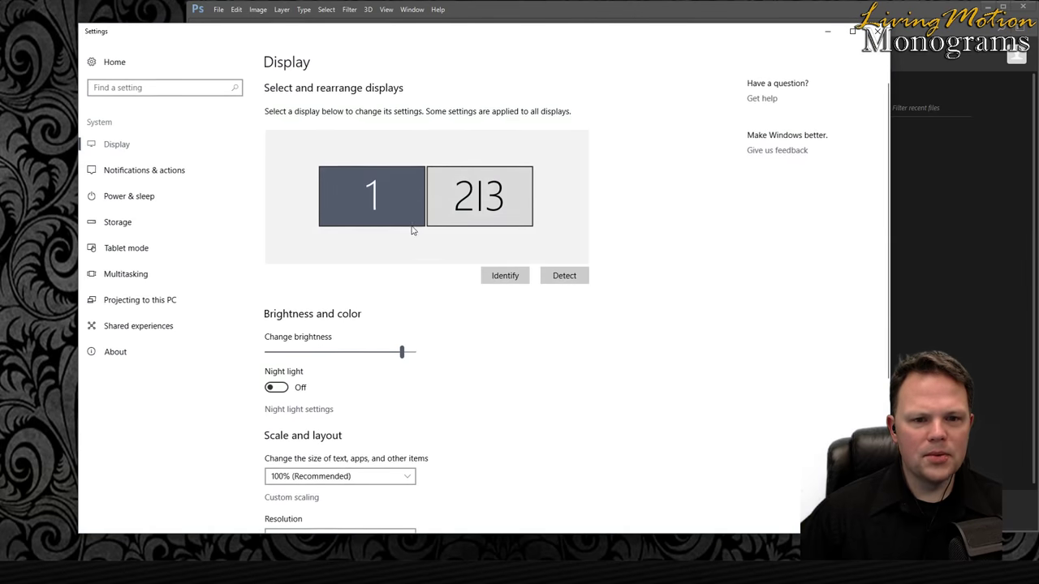
{"action": "left_click", "coordinate": [463, 226]}
{"action": "scroll", "coordinate": [401, 343], "scroll_direction": "down", "scroll_amount": 5}
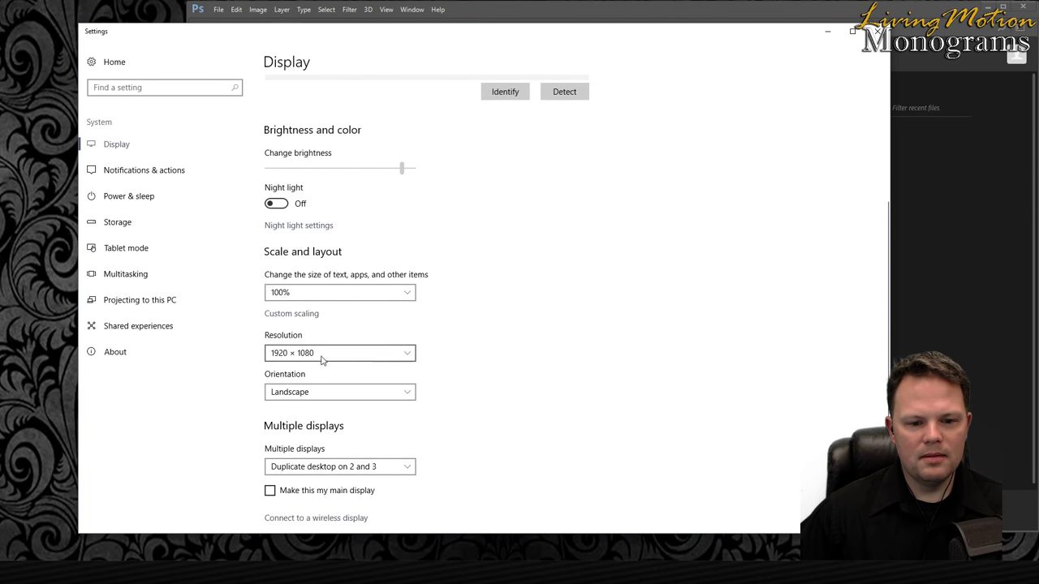
{"action": "scroll", "coordinate": [528, 289], "scroll_direction": "up", "scroll_amount": 1}
{"action": "scroll", "coordinate": [528, 289], "scroll_direction": "up", "scroll_amount": 4}
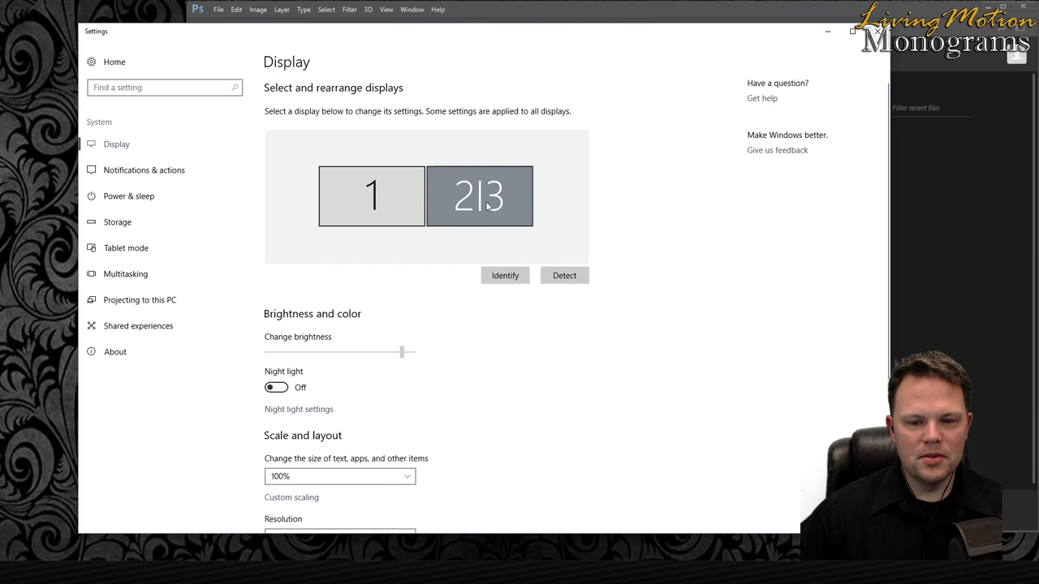
{"action": "scroll", "coordinate": [352, 425], "scroll_direction": "down", "scroll_amount": 6}
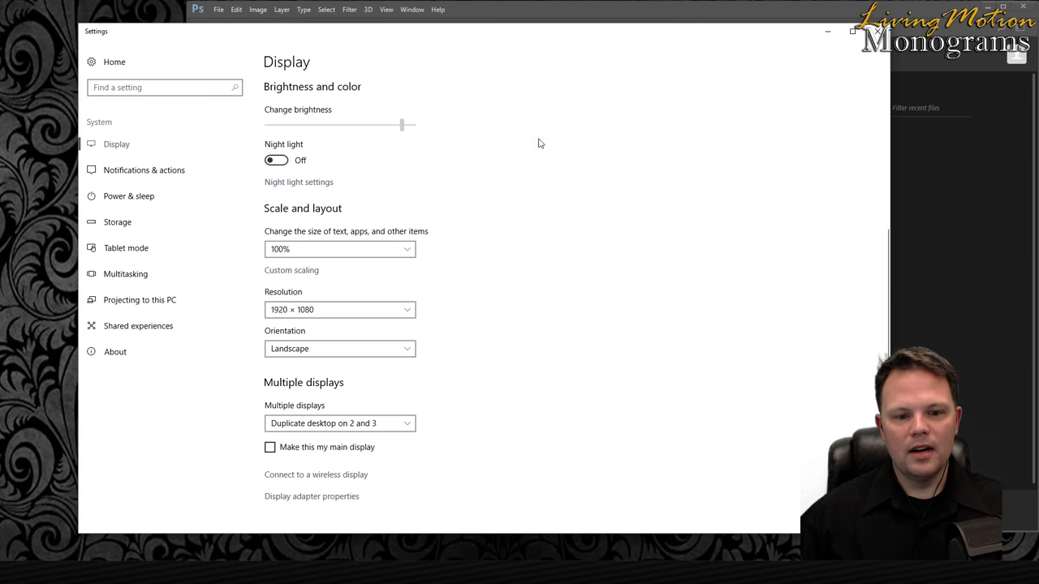
{"action": "left_click_drag", "start_coordinate": [715, 41], "coordinate": [662, 55]}
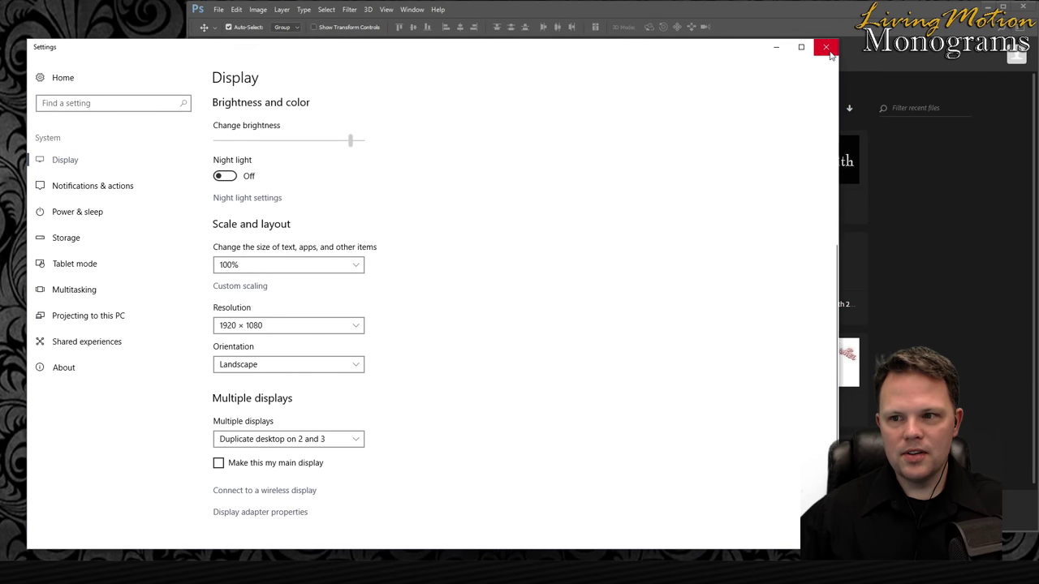
- Close the Display settings window and cancel the New Document dialog
{"action": "left_click", "coordinate": [824, 47]}
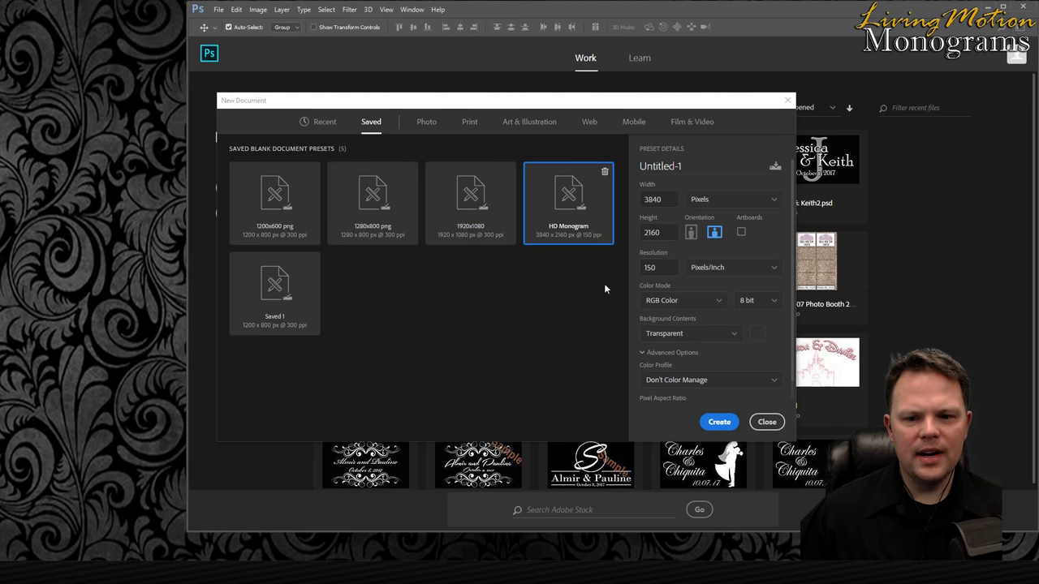
{"action": "left_click_drag", "start_coordinate": [497, 102], "coordinate": [506, 86]}
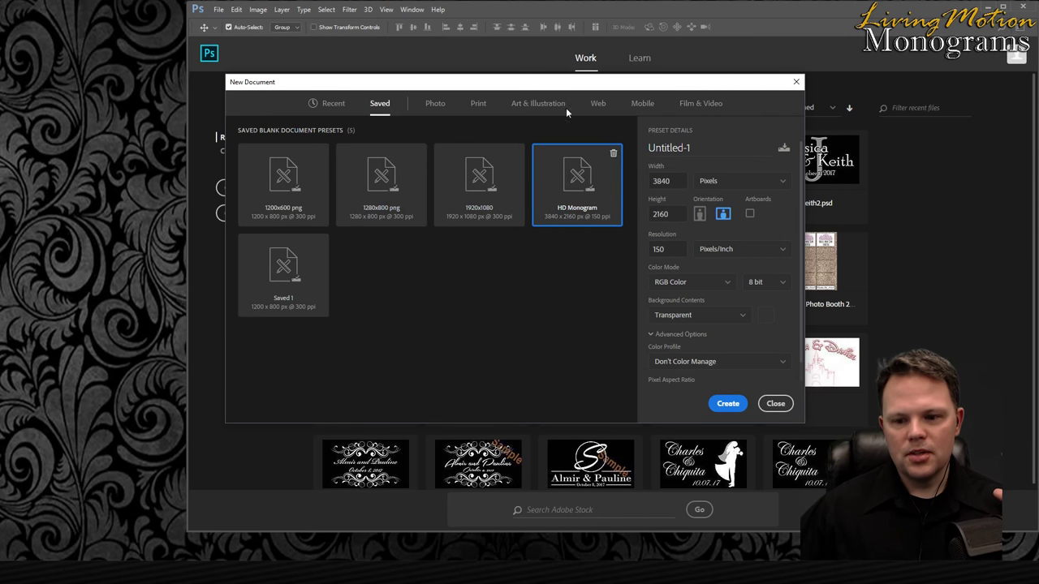
{"action": "left_click_drag", "start_coordinate": [541, 85], "coordinate": [528, 111]}
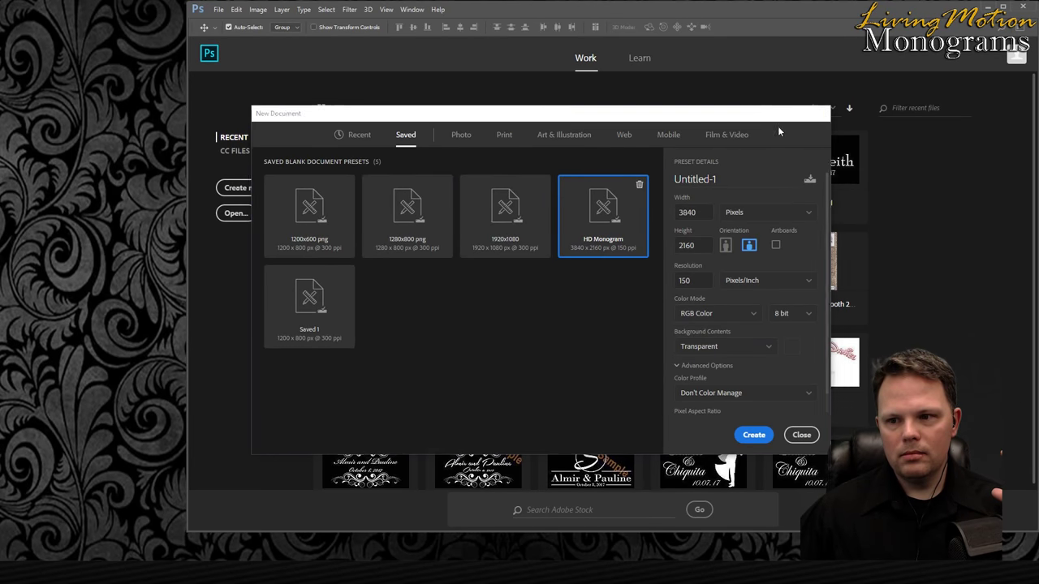
{"action": "left_click", "coordinate": [822, 109]}
{"action": "left_click", "coordinate": [219, 9]}
- Open Bank of the future 2.psd from the client's done > 2017-09-28 - RBC Performace folder
{"action": "left_click", "coordinate": [235, 29]}
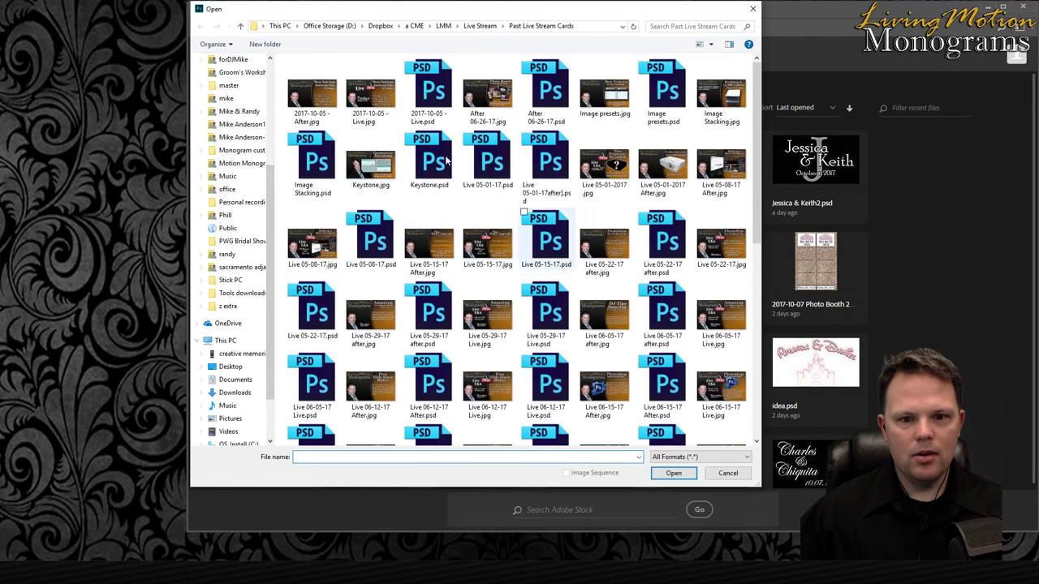
{"action": "left_click", "coordinate": [444, 26]}
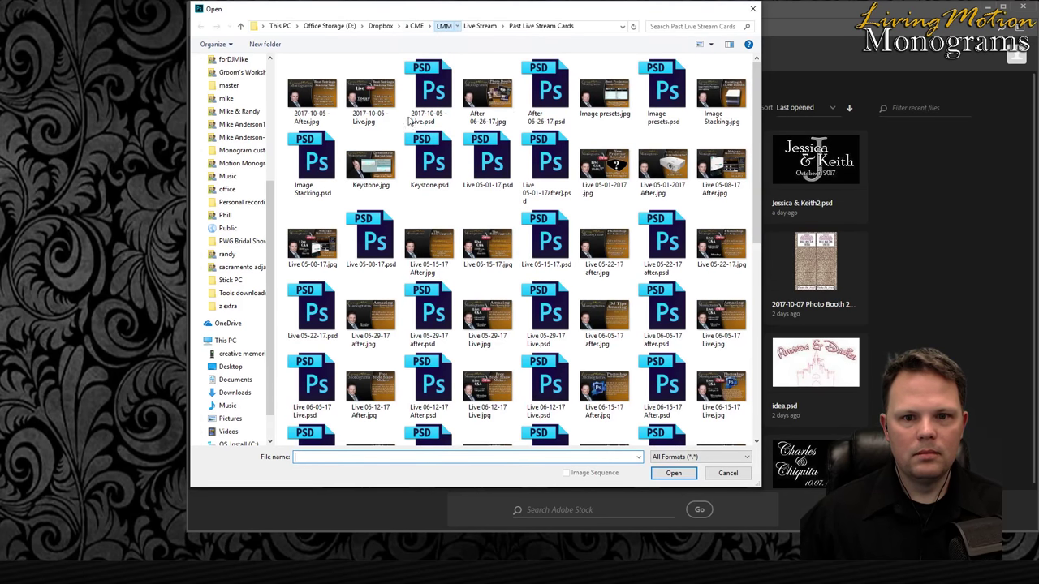
{"action": "double_click", "coordinate": [440, 95]}
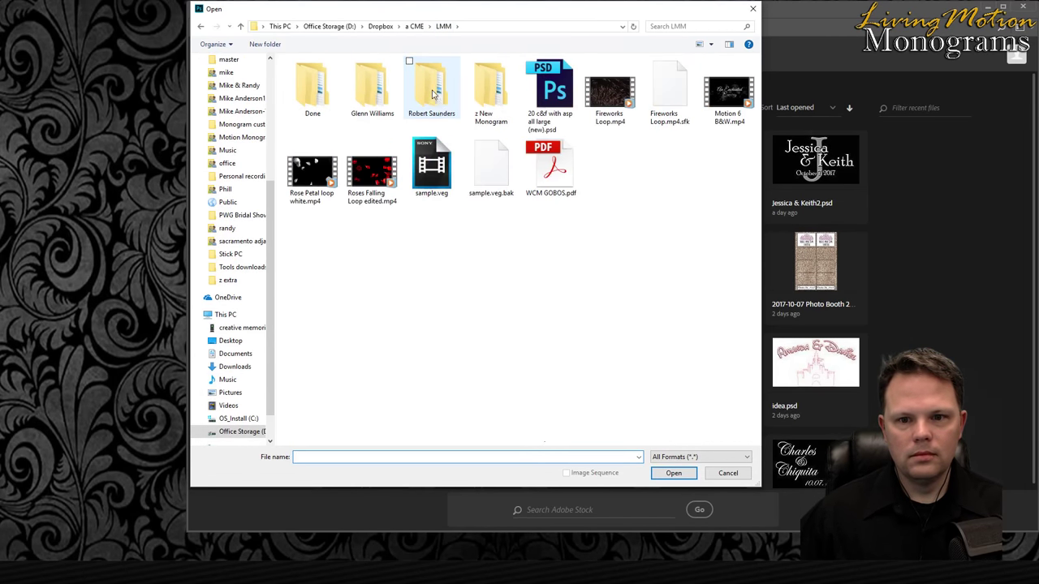
{"action": "double_click", "coordinate": [373, 91]}
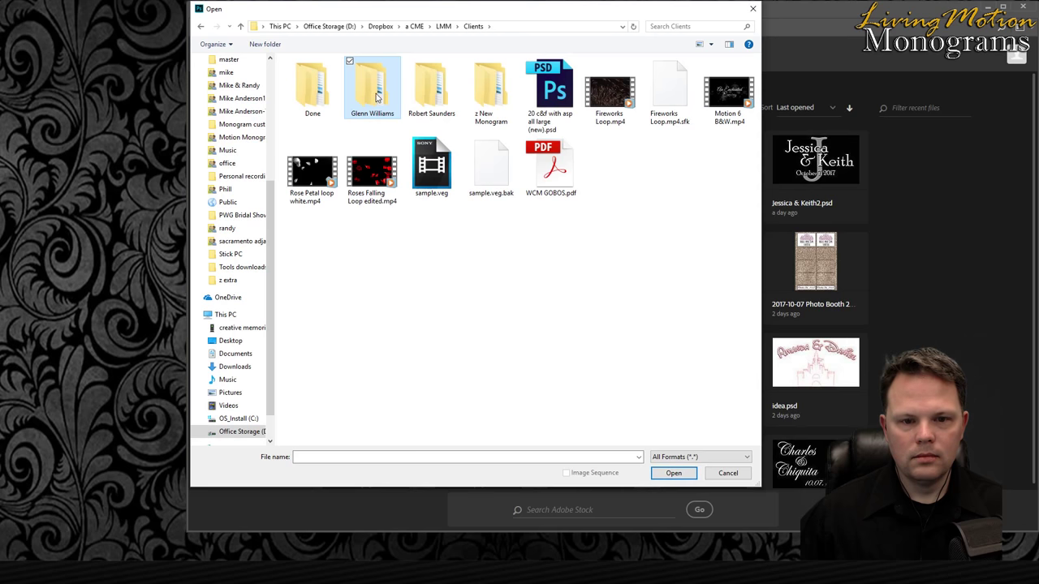
{"action": "double_click", "coordinate": [309, 93]}
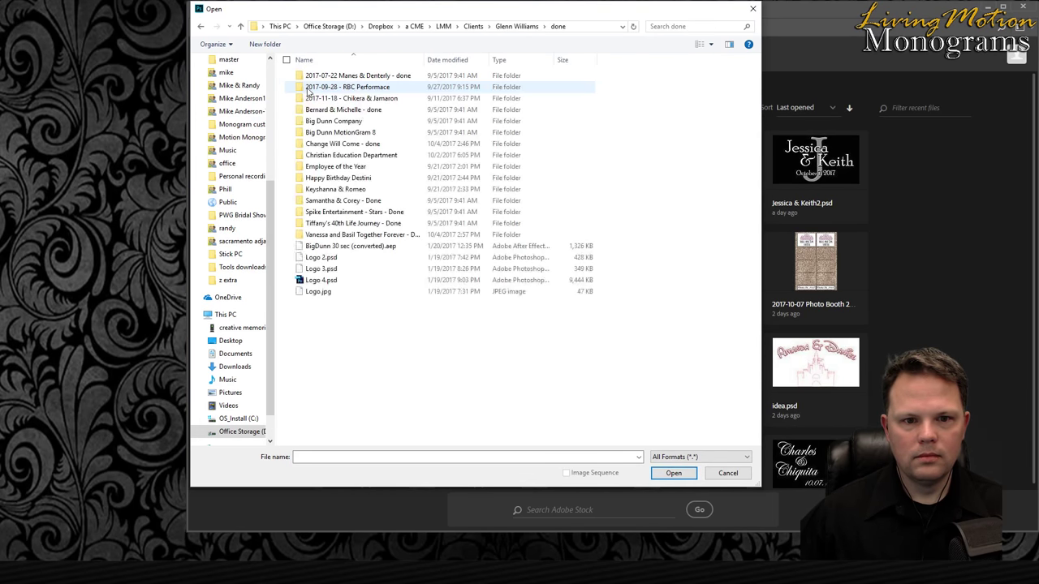
{"action": "left_click", "coordinate": [325, 269]}
{"action": "left_click", "coordinate": [324, 257]}
{"action": "left_click", "coordinate": [336, 178]}
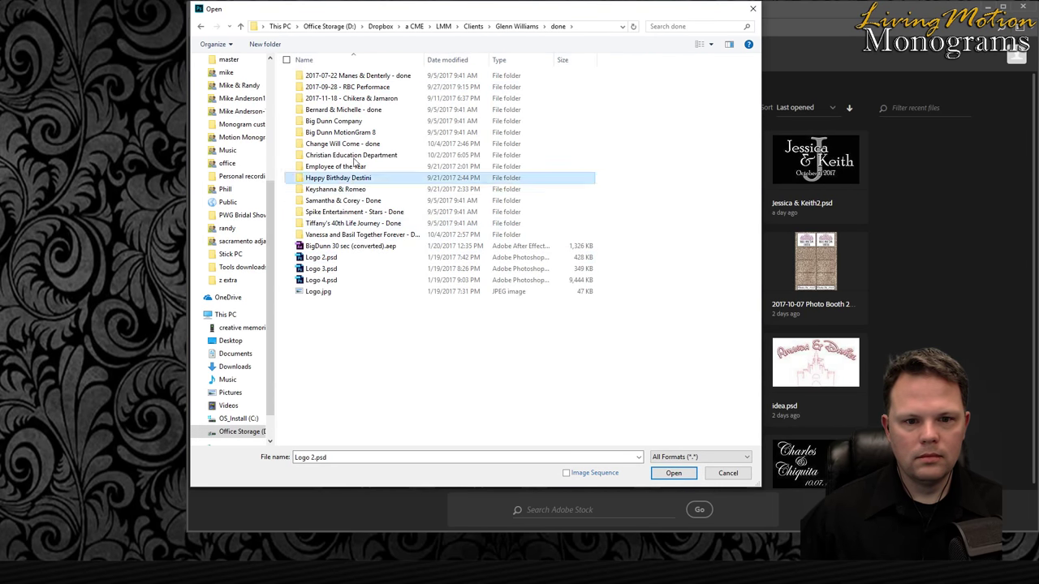
{"action": "left_click", "coordinate": [345, 98]}
{"action": "double_click", "coordinate": [348, 86]}
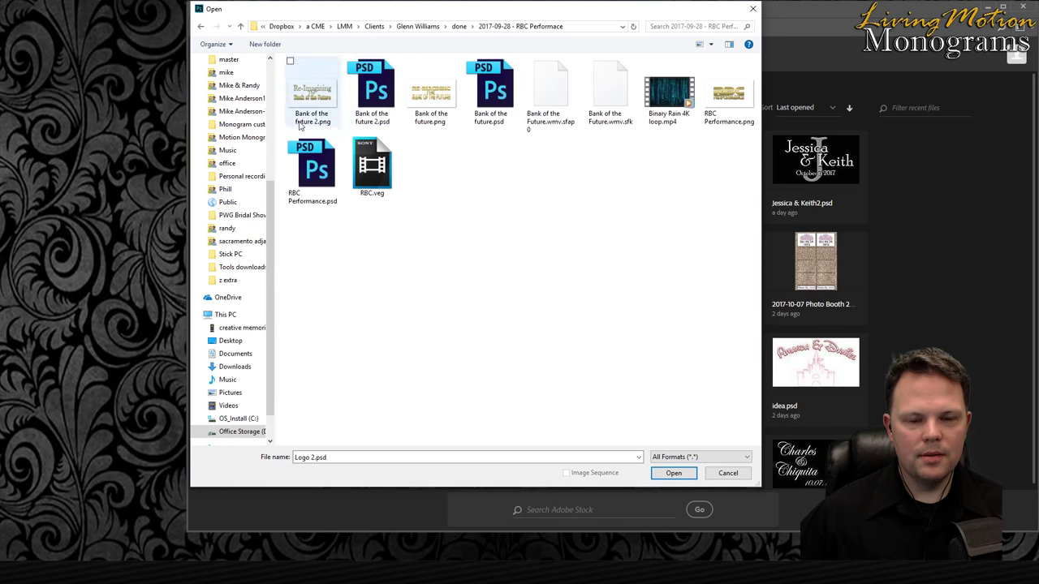
{"action": "left_click", "coordinate": [374, 89]}
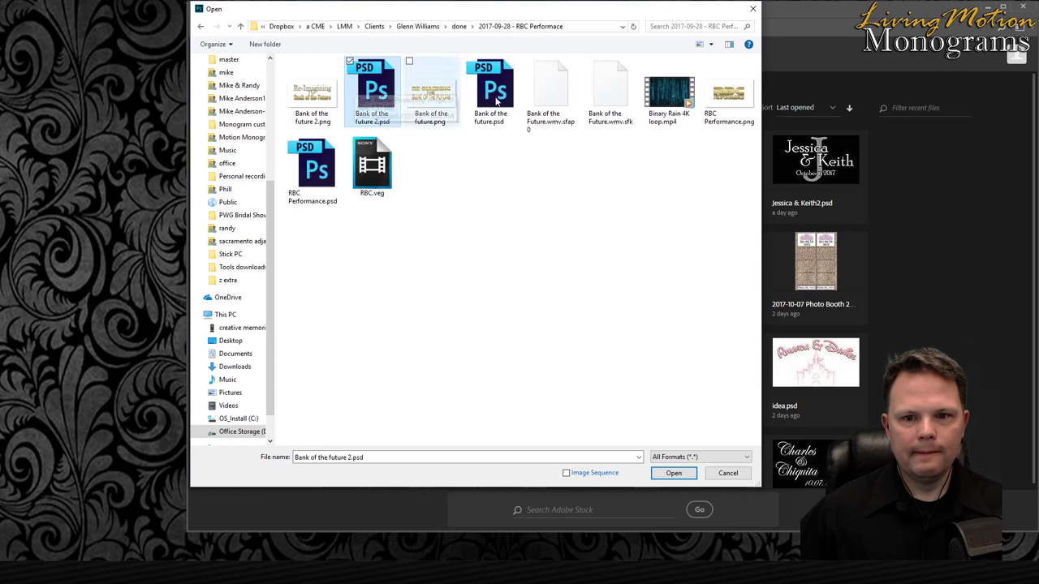
{"action": "double_click", "coordinate": [360, 95]}
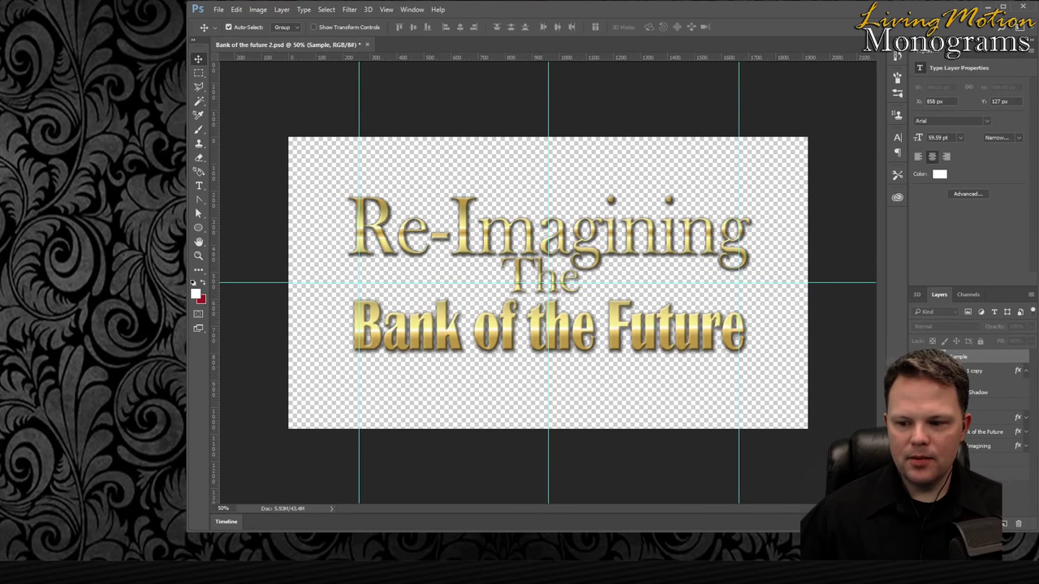
- Confirm in Canvas Size that the canvas is 1920 x 1080 pixels, leaving it unchanged
{"action": "left_click", "coordinate": [258, 10]}
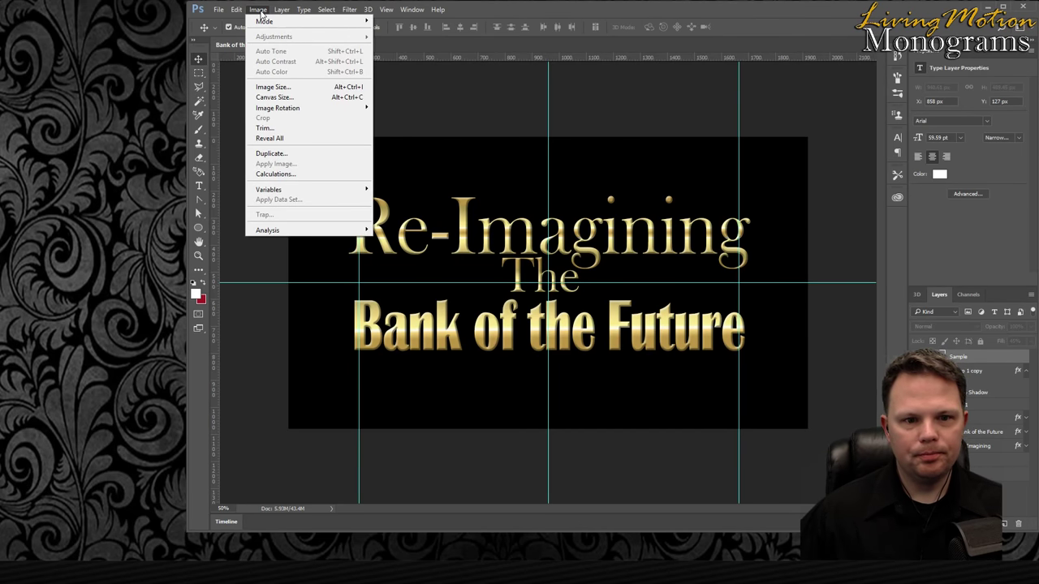
{"action": "left_click", "coordinate": [288, 98]}
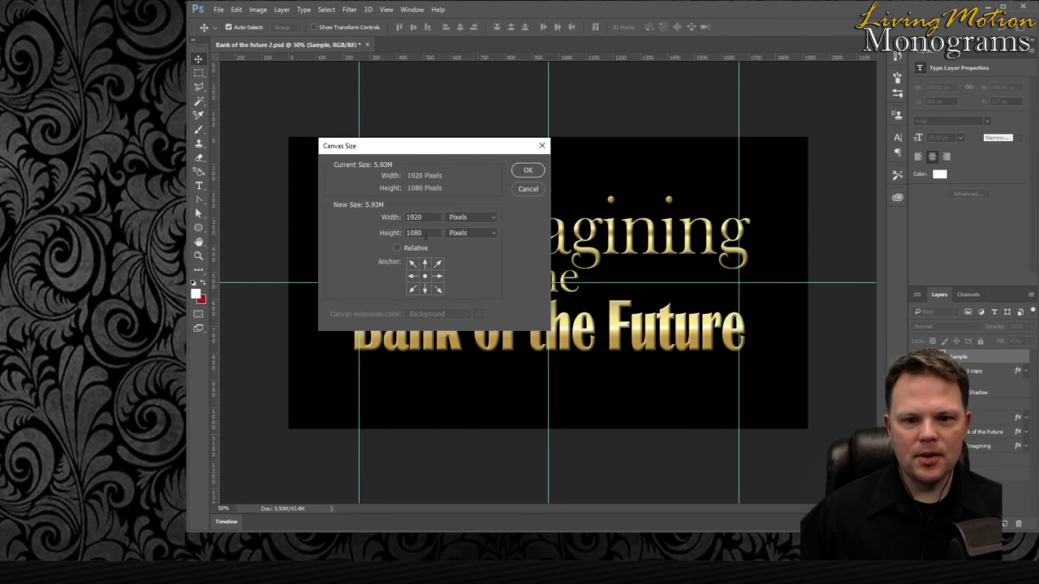
{"action": "left_click", "coordinate": [524, 170]}
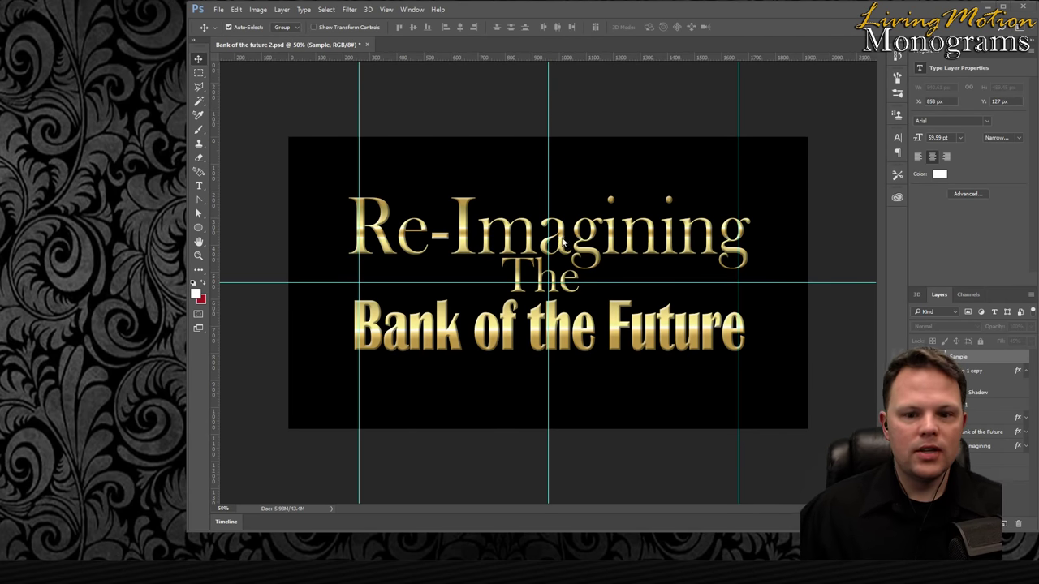
- On the Group 1 copy layer, retype 'Bank of the Future' as 'Living Motion', correcting typos
{"action": "left_click", "coordinate": [989, 373]}
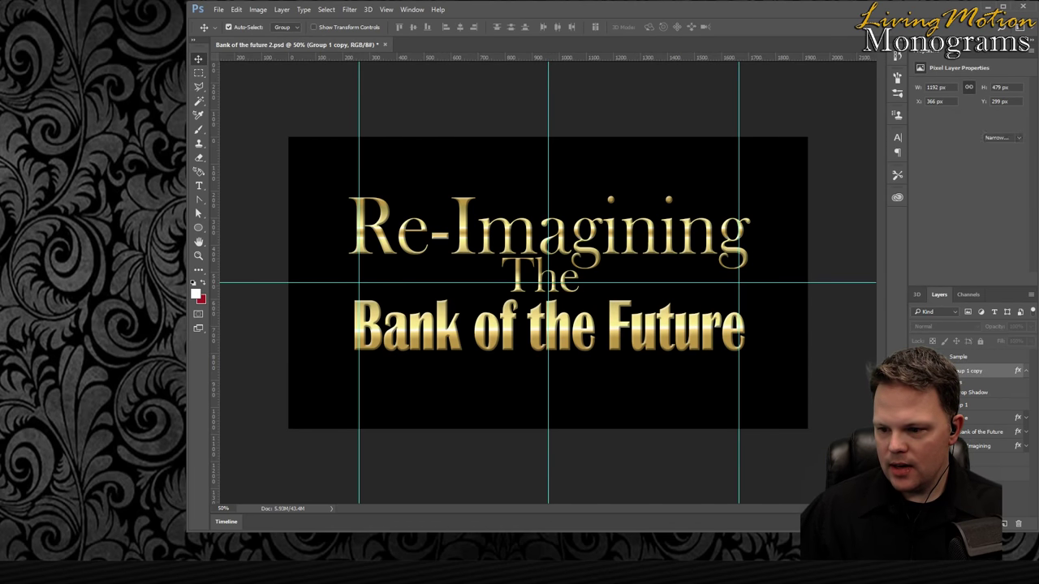
{"action": "double_click", "coordinate": [599, 349]}
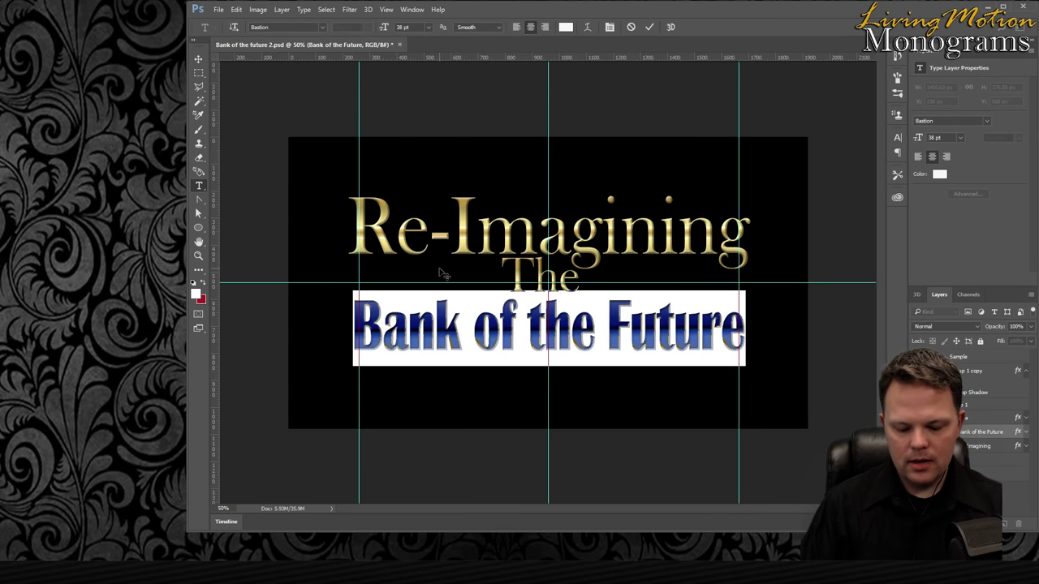
{"action": "type", "text": "Li"}
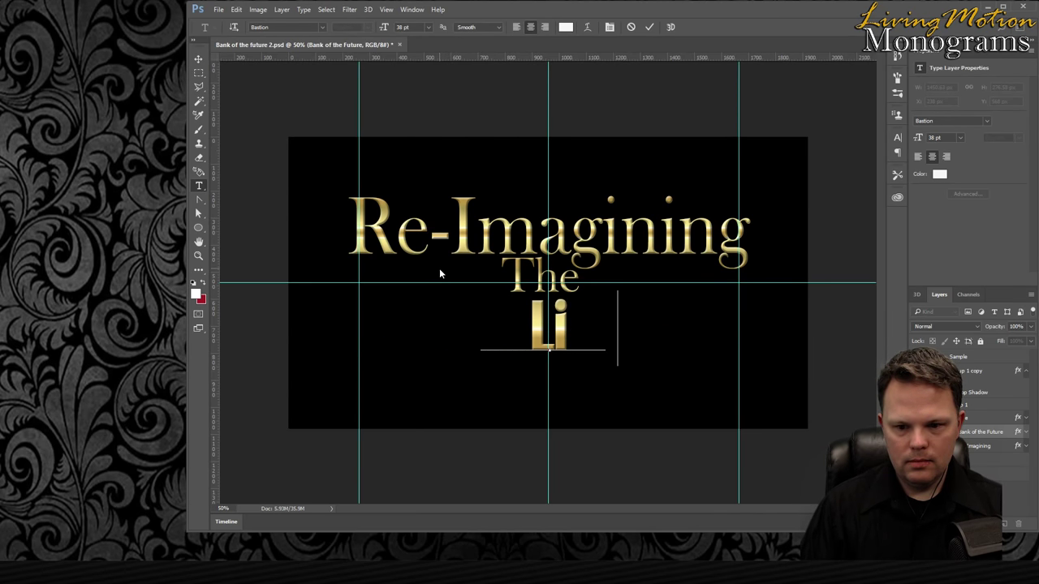
{"action": "type", "text": "ving Mog"}
{"action": "key", "text": "BackSpace"}
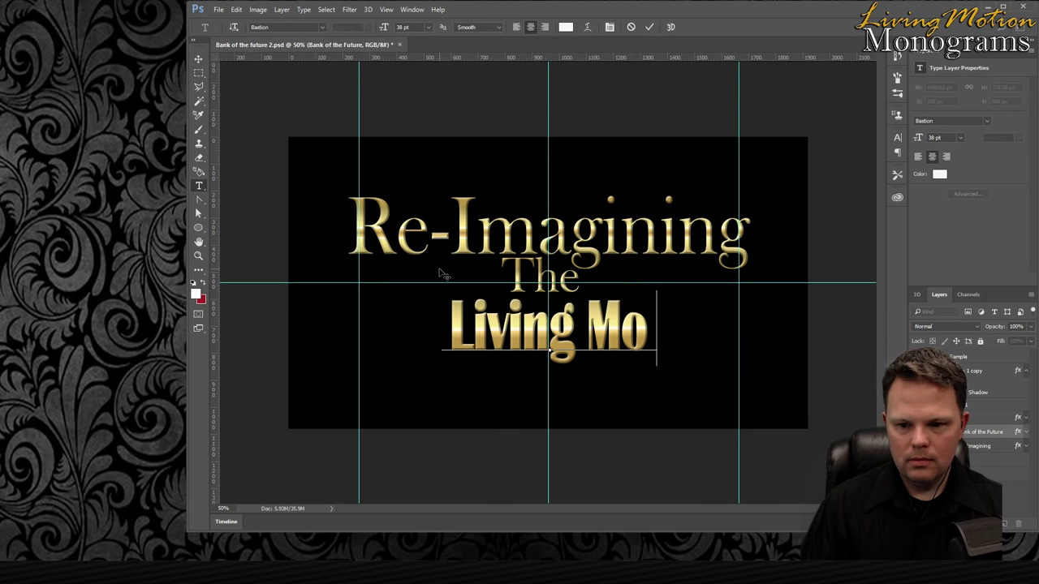
{"action": "type", "text": "tii"}
{"action": "type", "text": "on"}
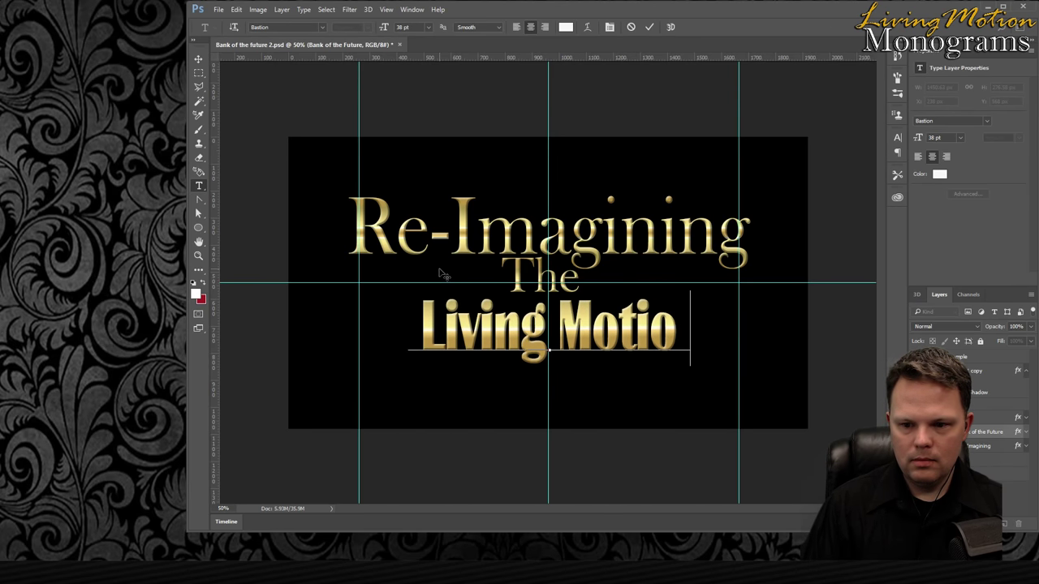
{"action": "type", "text": " Monogr"}
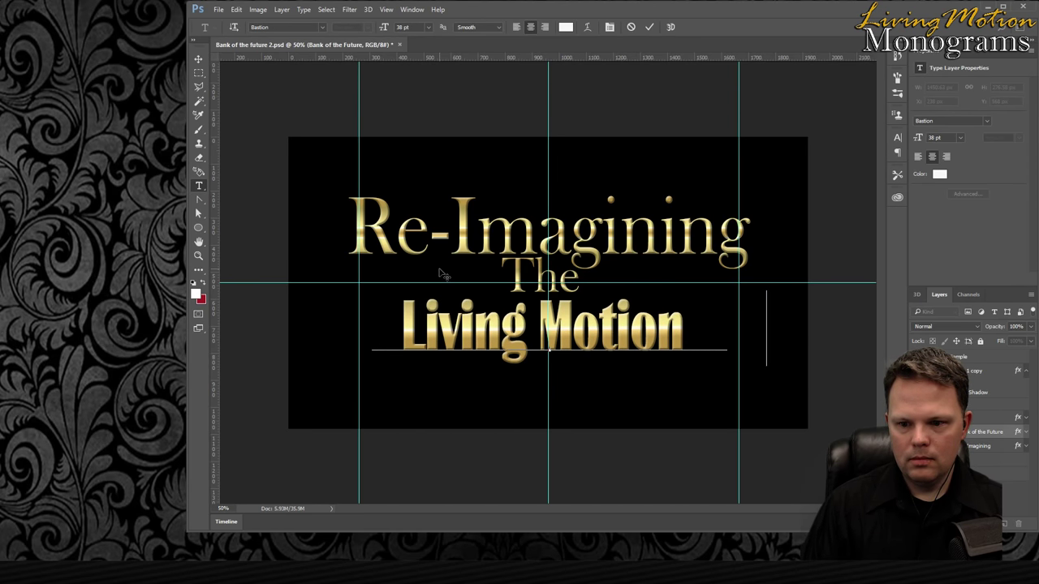
{"action": "type", "text": "ams"}
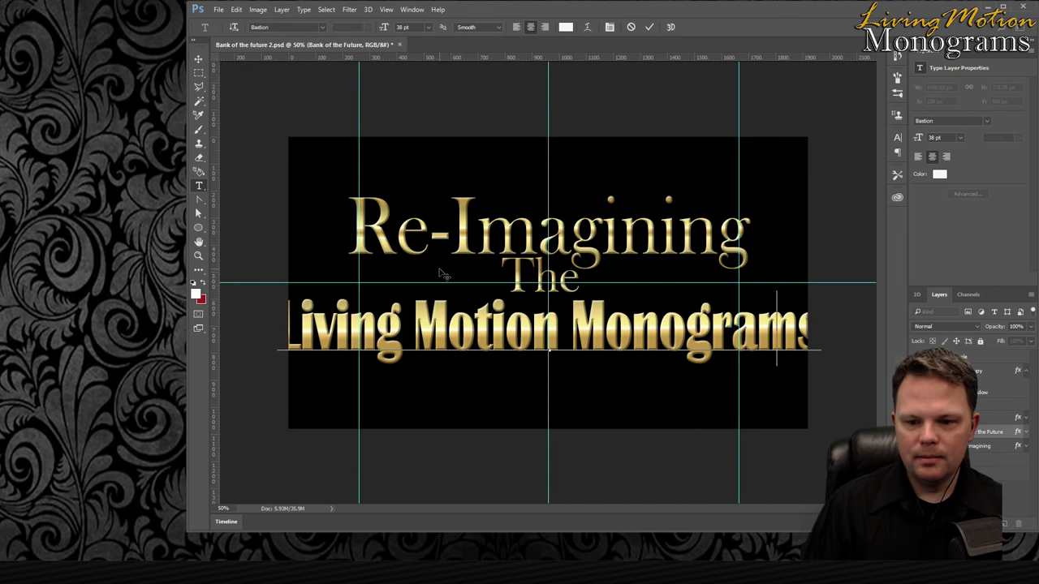
{"action": "key", "text": "BackSpace"}
{"action": "key", "text": "BackSpace"}
{"action": "key", "text": "BackSpace"}
{"action": "key", "text": "BackSpace"}
{"action": "key", "text": "BackSpace"}
{"action": "key", "text": "BackSpace"}
{"action": "key", "text": "BackSpace"}
{"action": "key", "text": "BackSpace"}
{"action": "key", "text": "BackSpace"}
{"action": "key", "text": "BackSpace"}
{"action": "key", "text": "BackSpace"}
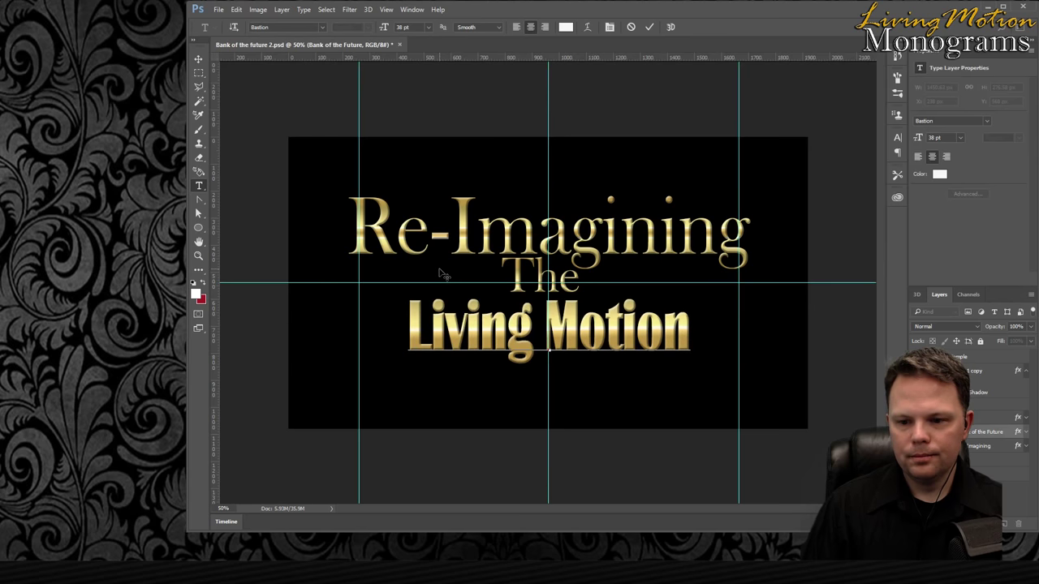
{"action": "type", "text": "N"}
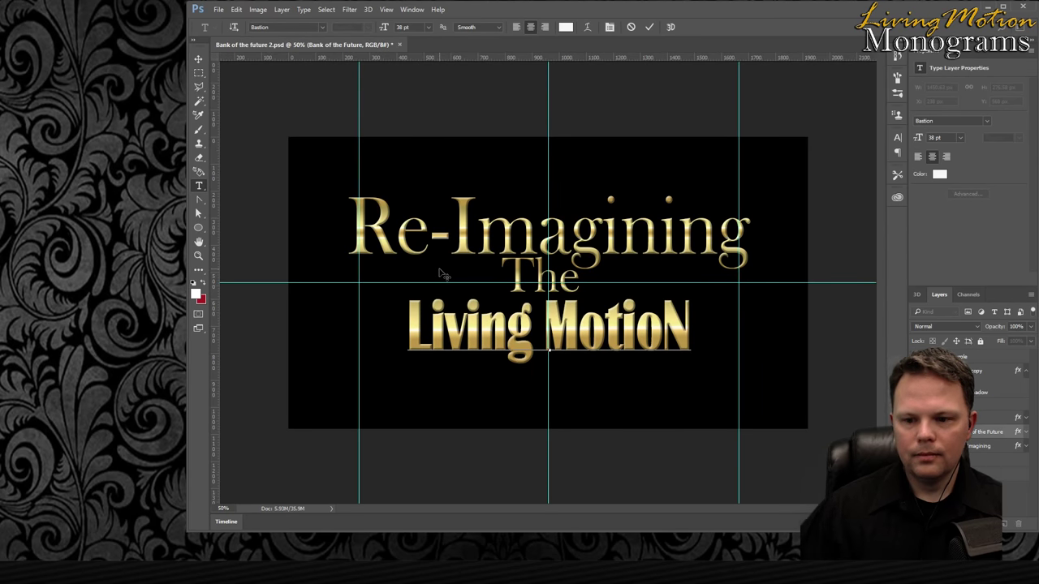
{"action": "key", "text": "BackSpace"}
{"action": "type", "text": "n"}
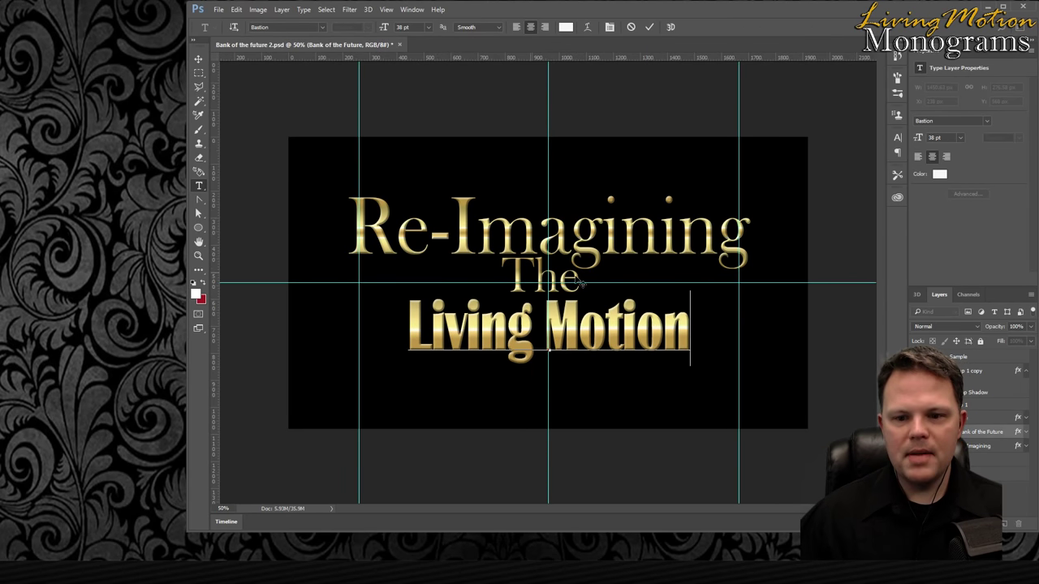
- Replace the top gold line 'Re-Imagining' with 'We Are Live' and commit the text
{"action": "left_click", "coordinate": [974, 446]}
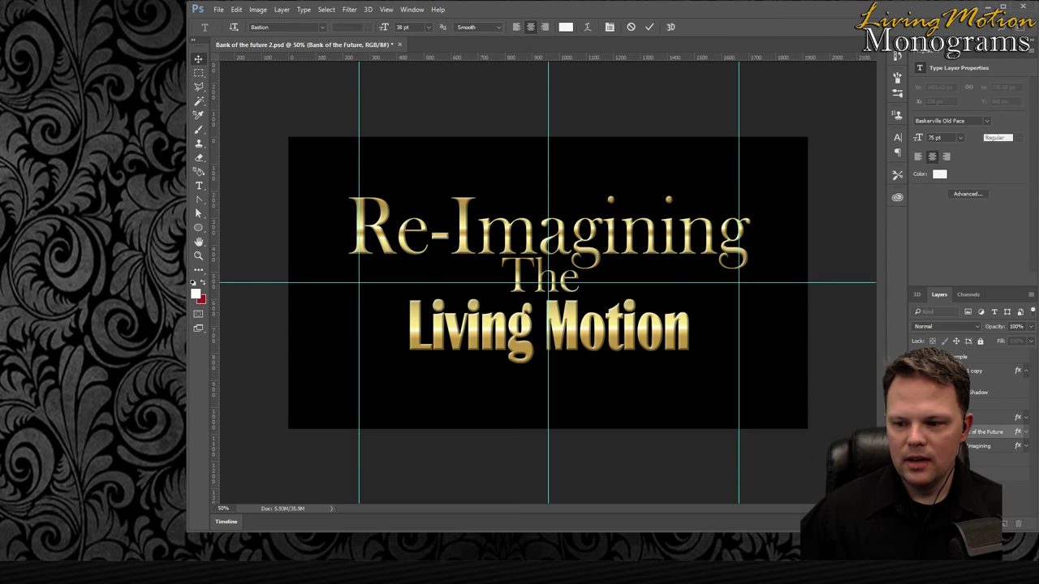
{"action": "key", "text": "v"}
{"action": "key", "text": "t"}
{"action": "key", "text": "Return"}
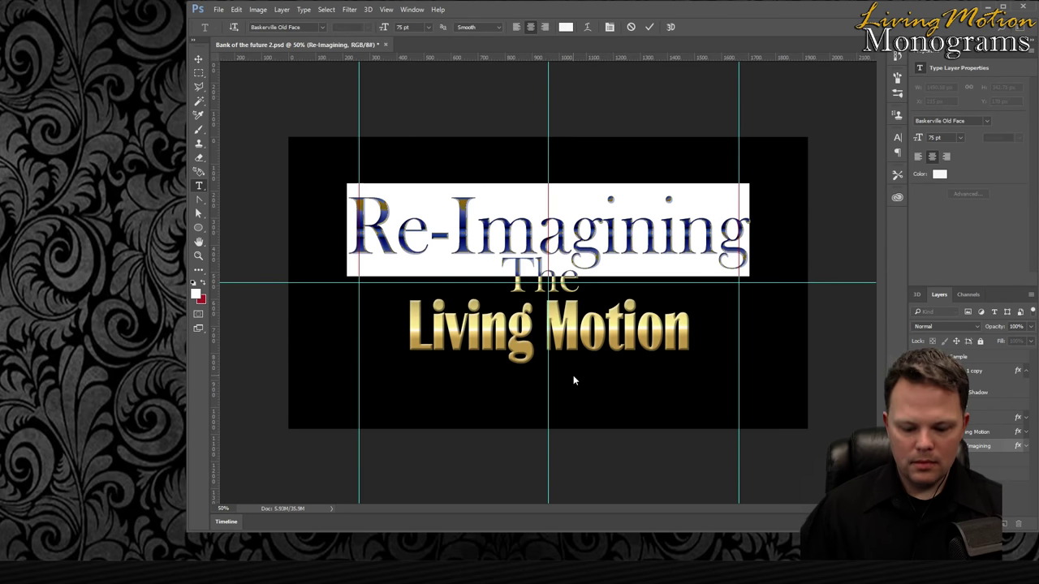
{"action": "type", "text": "We"}
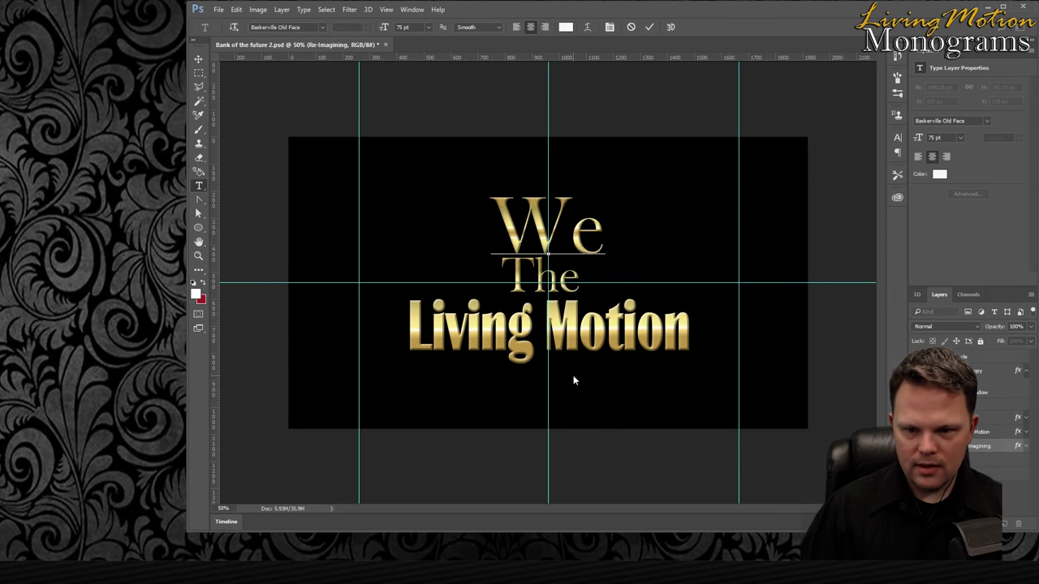
{"action": "type", "text": "-"}
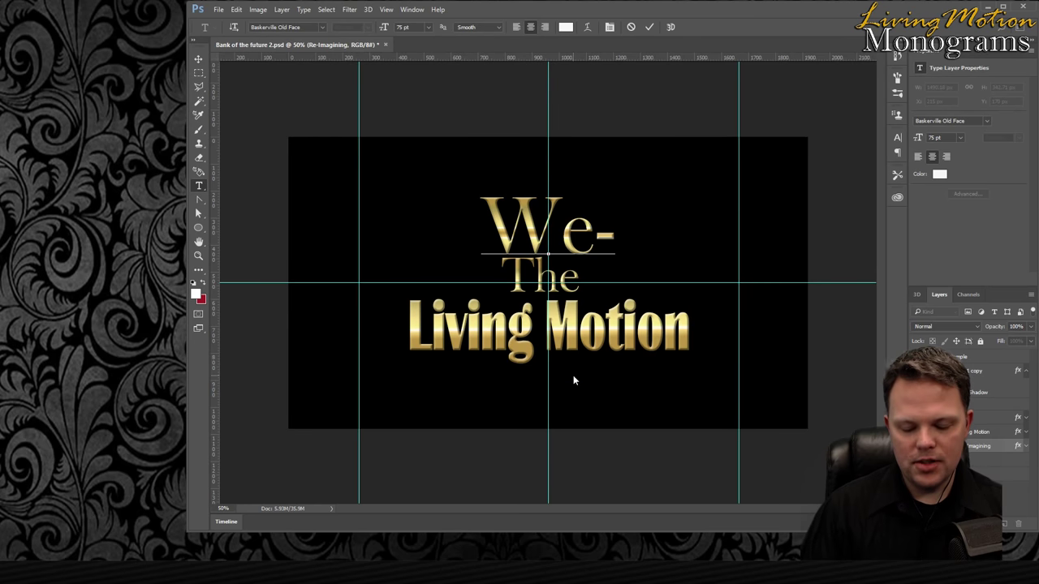
{"action": "key", "text": "BackSpace"}
{"action": "key", "text": "BackSpace"}
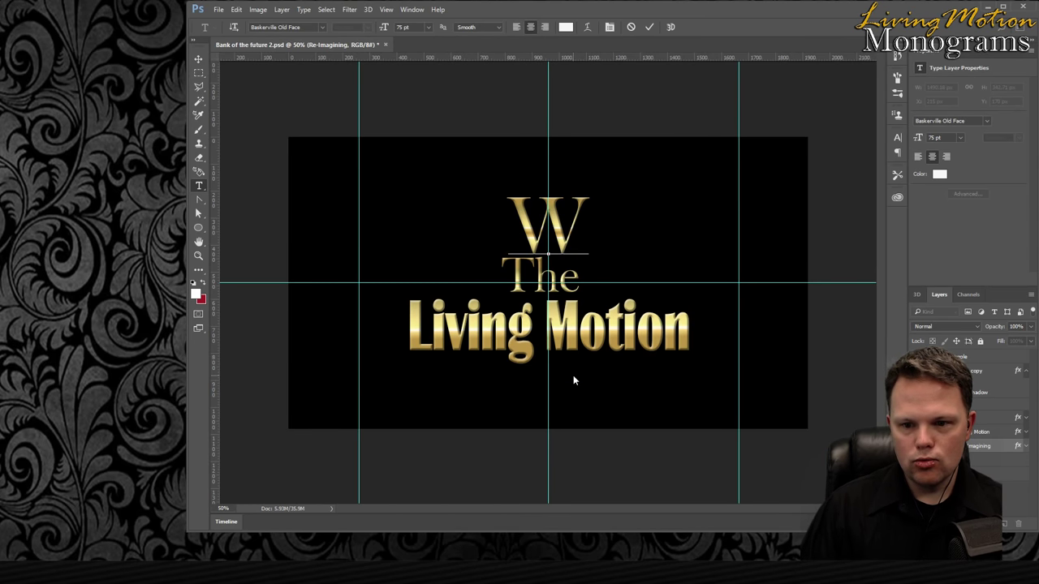
{"action": "type", "text": "e A"}
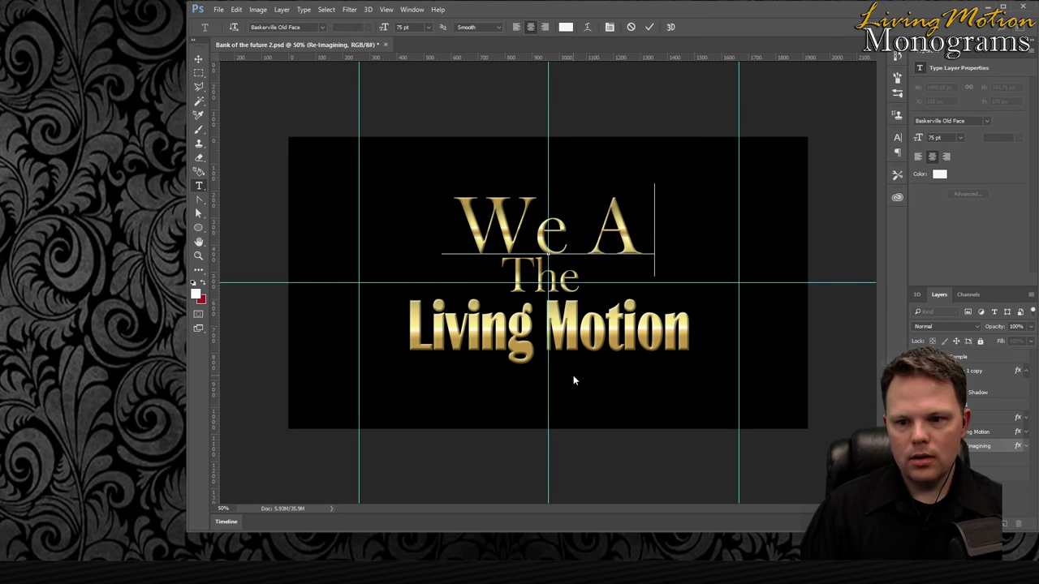
{"action": "type", "text": "re Live"}
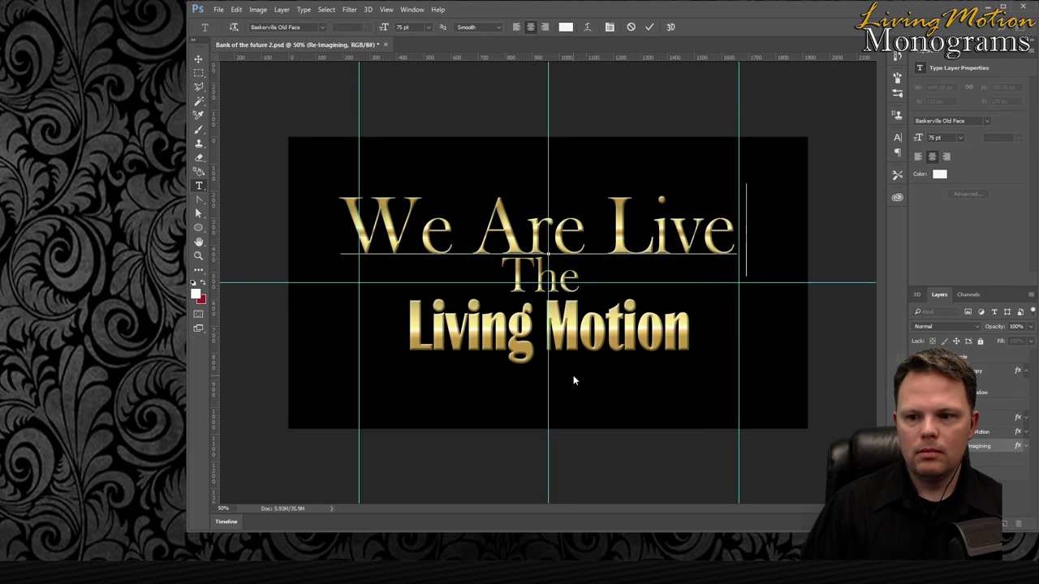
{"action": "key", "text": "ctrl+Return"}
{"action": "key", "text": "v"}
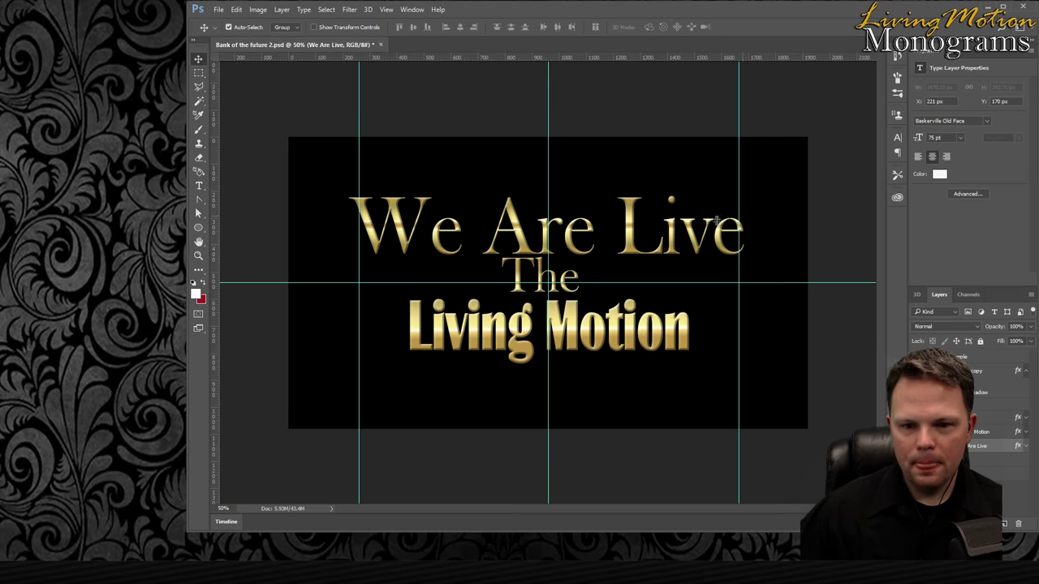
- Resize the 'We Are Live' text to 89 pt after first trying 133 pt
{"action": "double_click", "coordinate": [381, 231]}
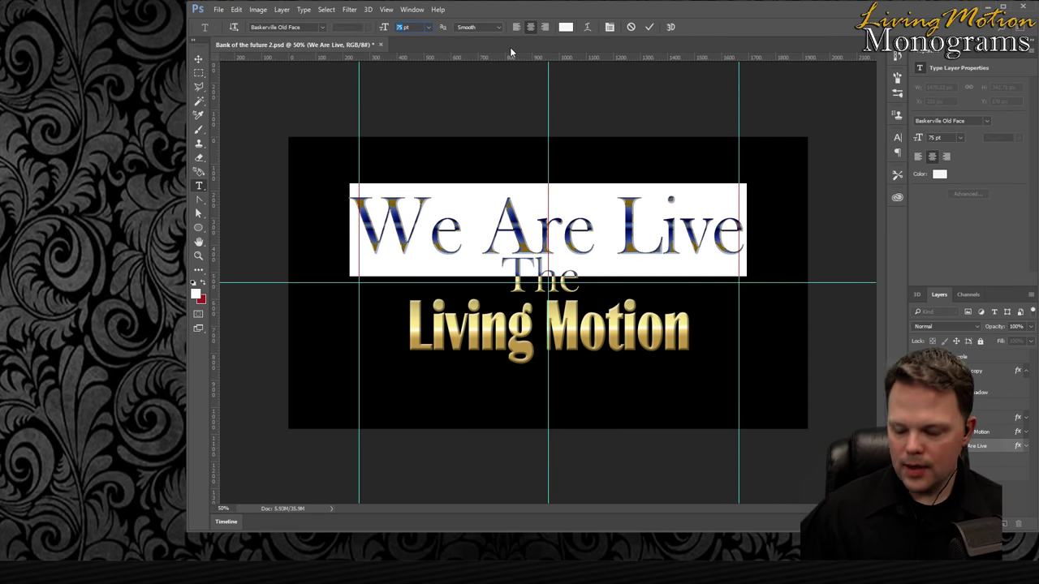
{"action": "type", "text": "133"}
{"action": "key", "text": "Return"}
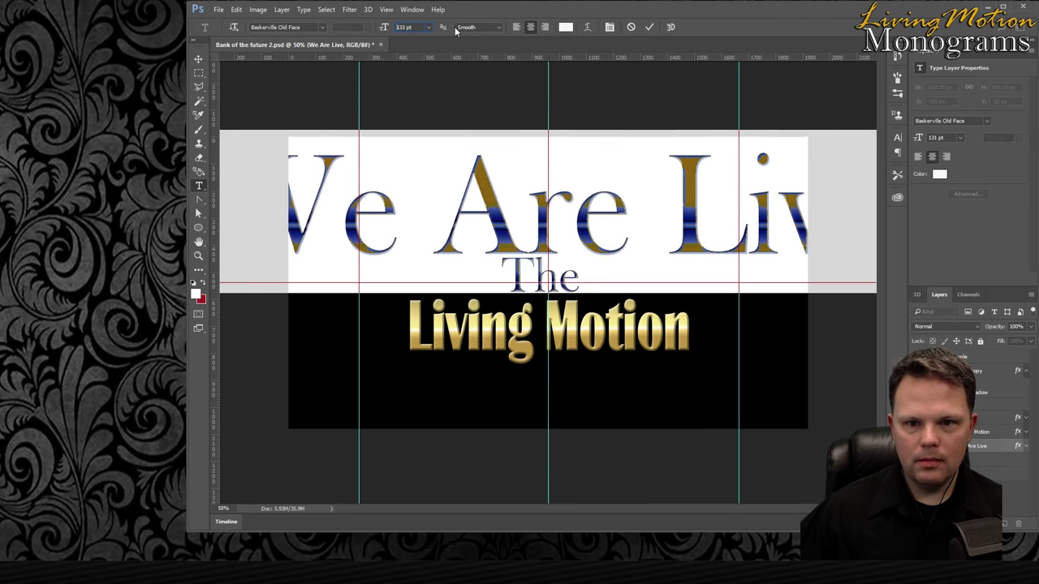
{"action": "scroll", "coordinate": [456, 31], "scroll_direction": "up", "scroll_amount": 1}
{"action": "left_click_drag", "start_coordinate": [384, 27], "coordinate": [403, 32]}
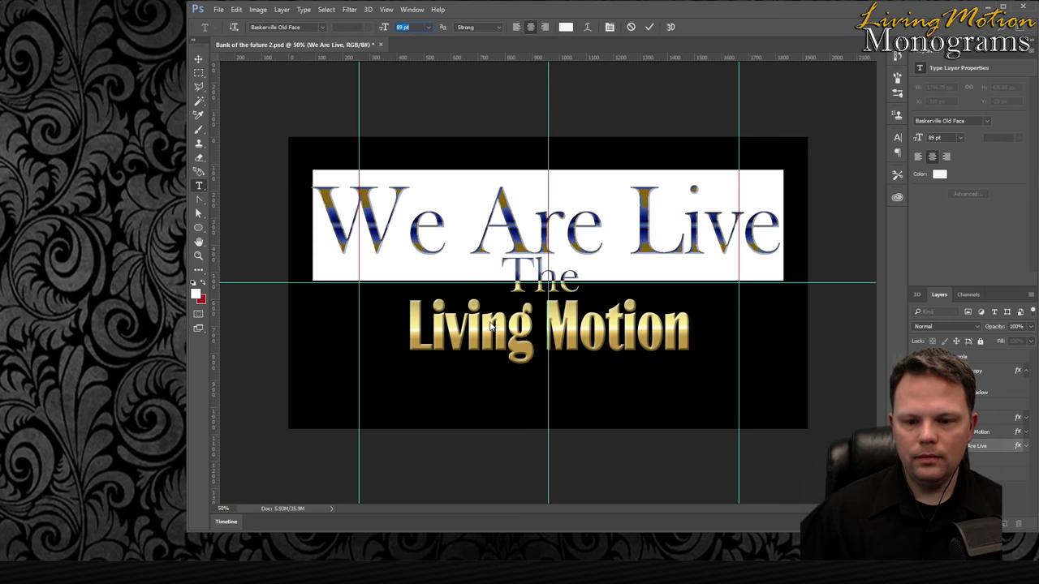
{"action": "key", "text": "ctrl+Return"}
{"action": "key", "text": "v"}
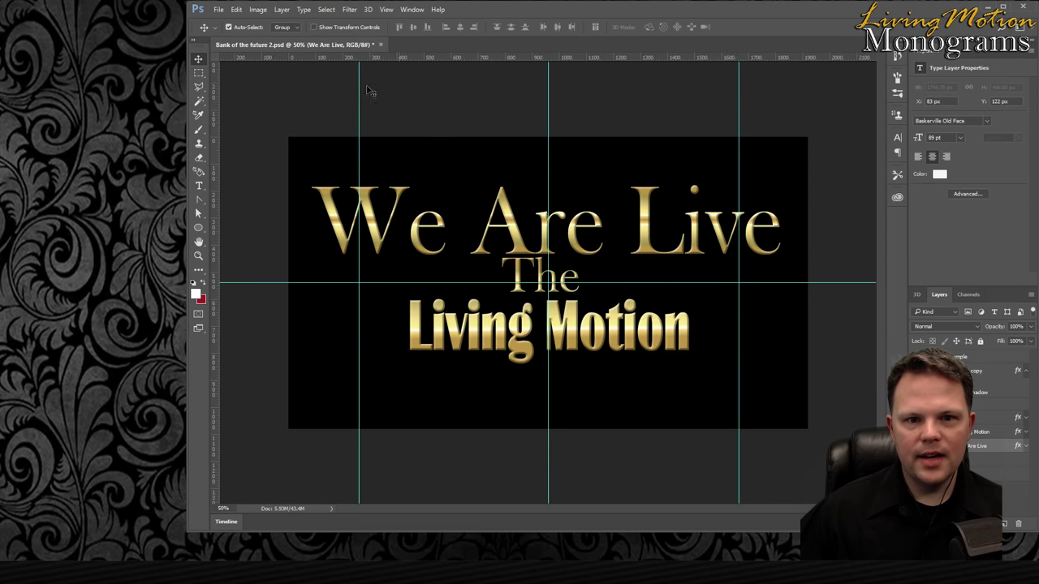
{"action": "left_click", "coordinate": [220, 9]}
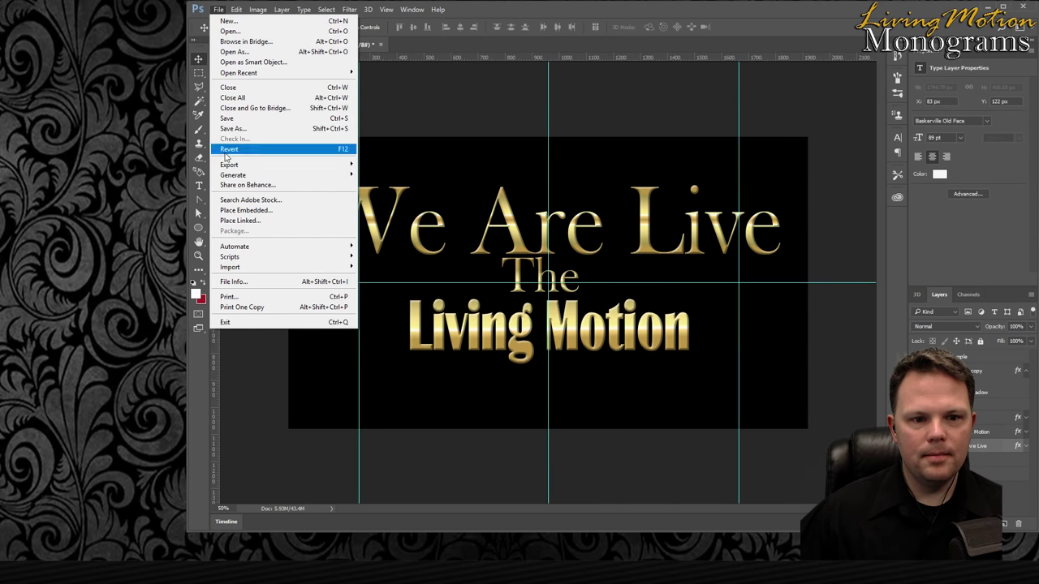
- Save the title as JPEG 'Test 1' on the Desktop at Quality 12
{"action": "left_click", "coordinate": [243, 128]}
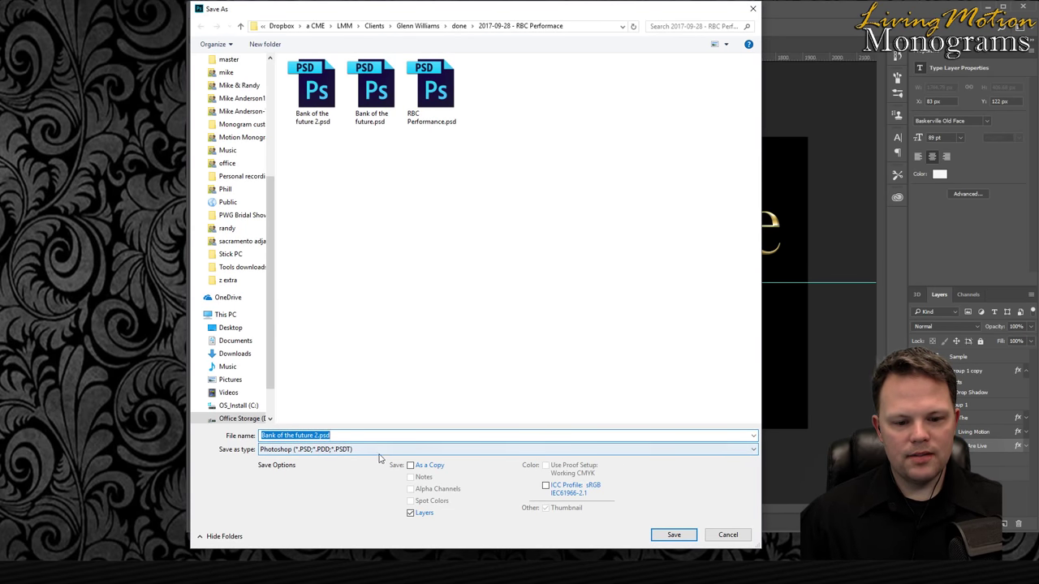
{"action": "left_click", "coordinate": [381, 452]}
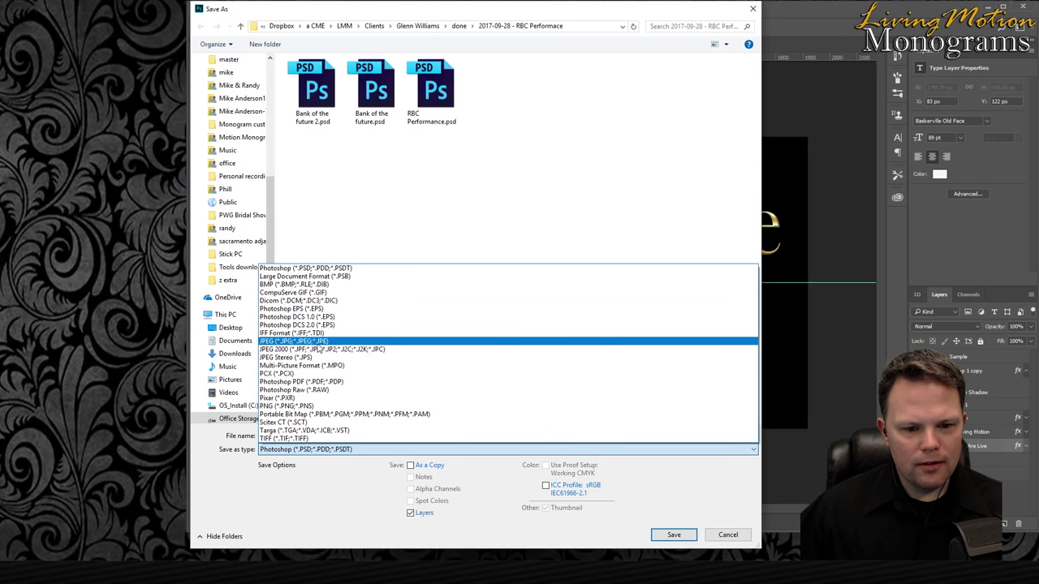
{"action": "left_click", "coordinate": [302, 342]}
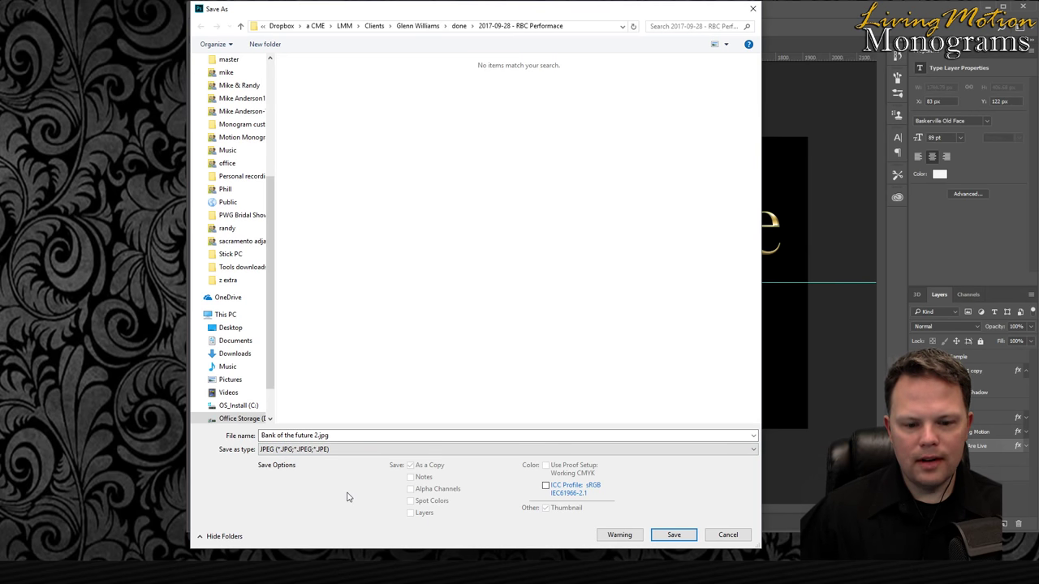
{"action": "left_click", "coordinate": [279, 435]}
{"action": "left_click", "coordinate": [314, 435]}
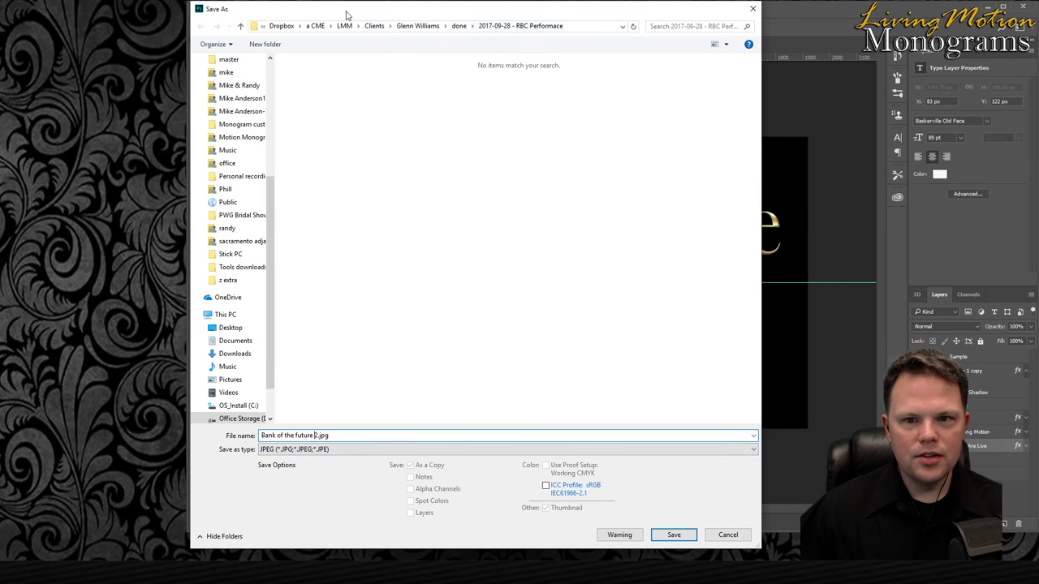
{"action": "left_click", "coordinate": [230, 327]}
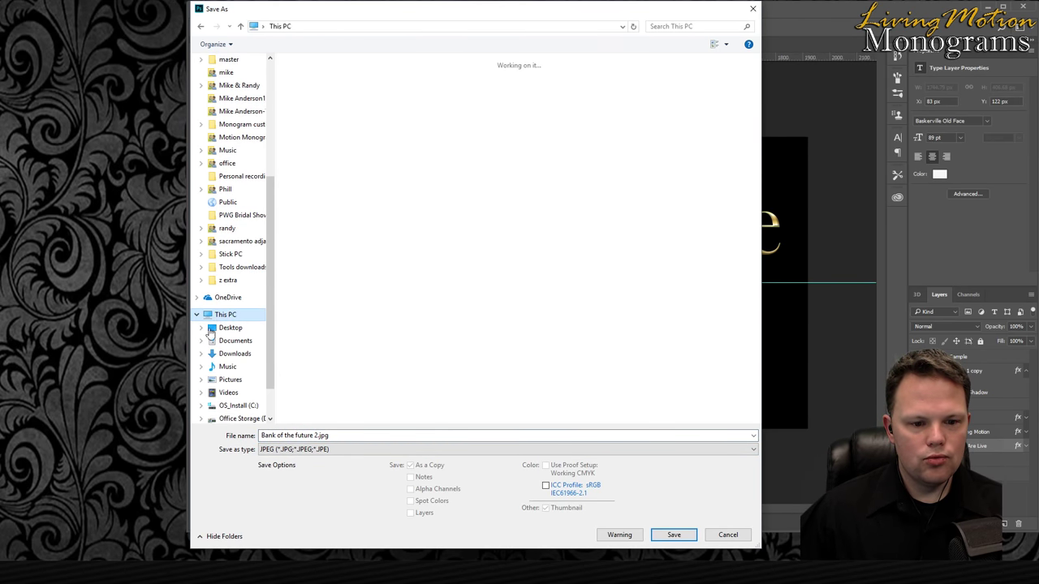
{"action": "left_click_drag", "start_coordinate": [329, 435], "coordinate": [259, 435]}
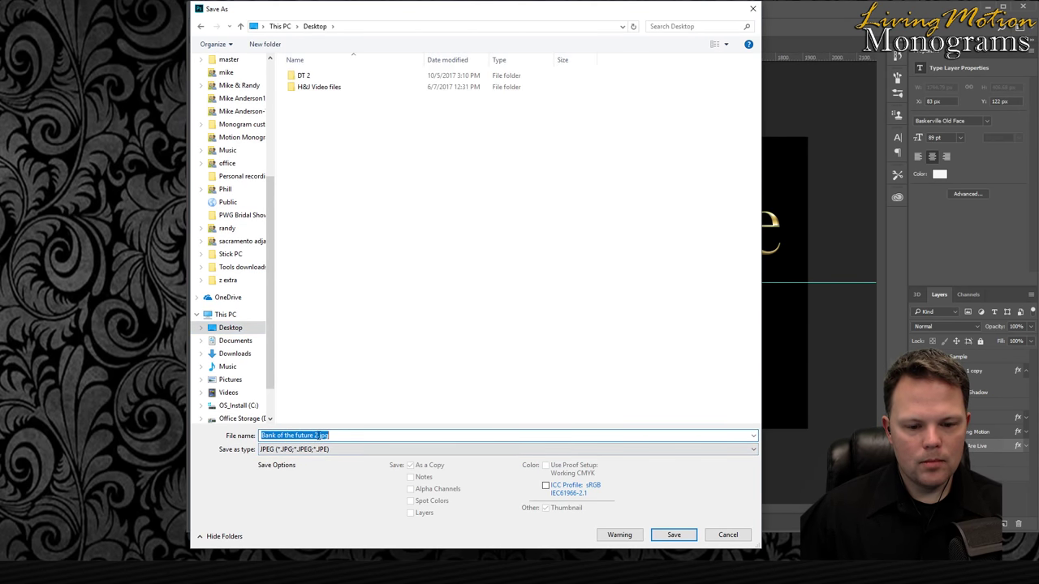
{"action": "type", "text": "Test"}
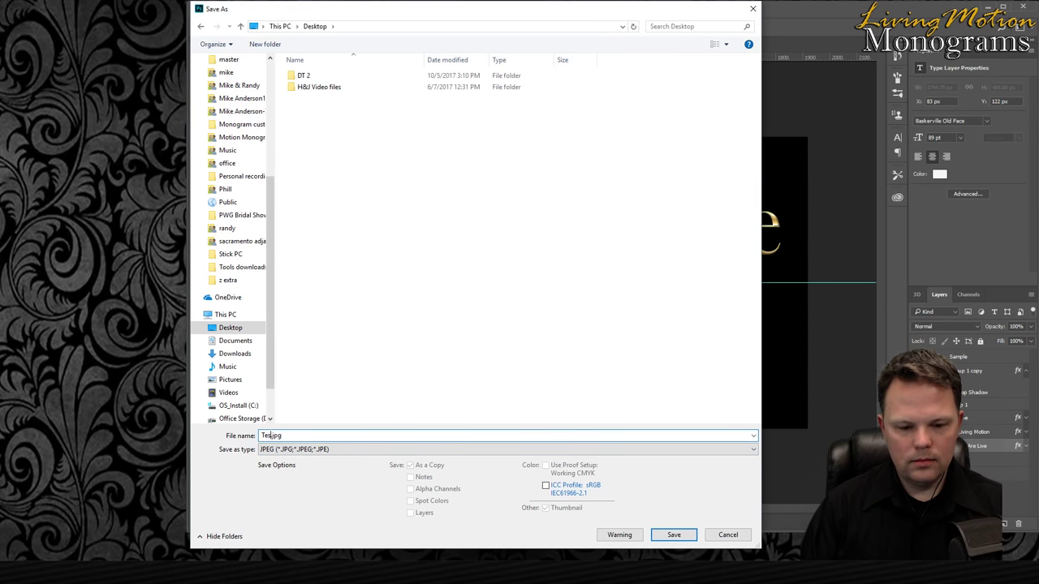
{"action": "type", "text": " 1"}
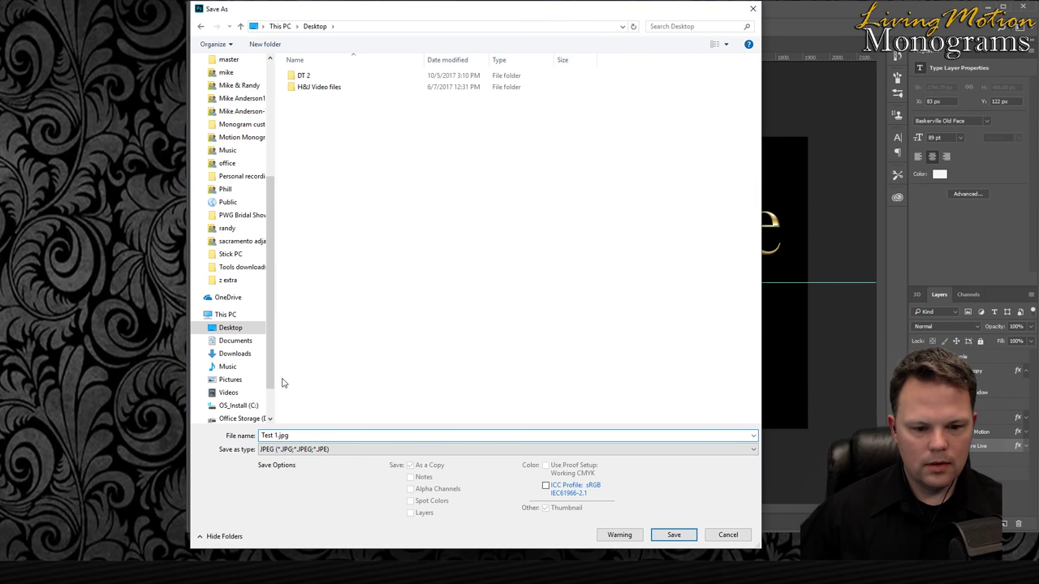
{"action": "left_click", "coordinate": [672, 534]}
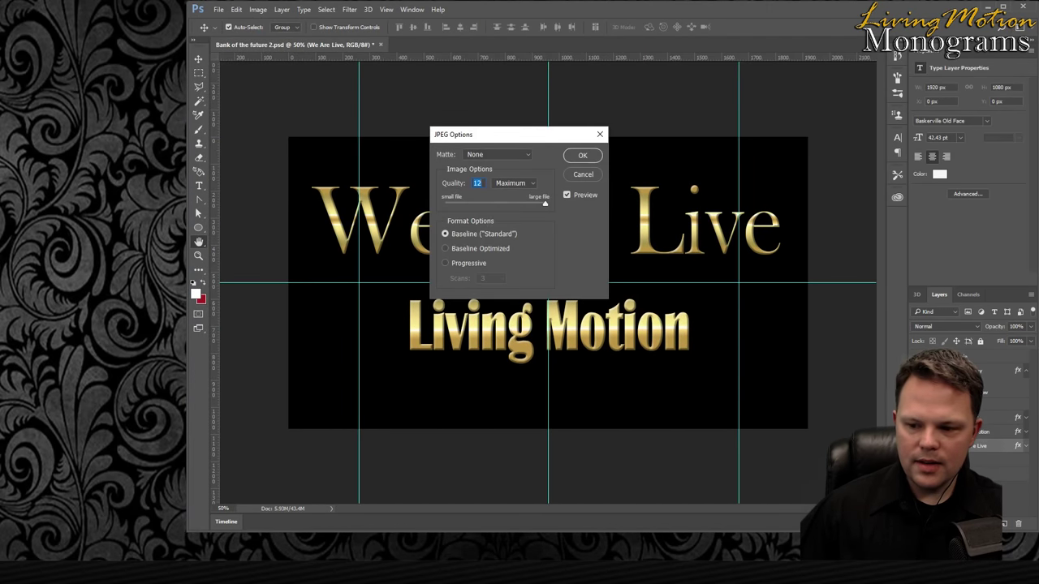
{"action": "left_click", "coordinate": [582, 155]}
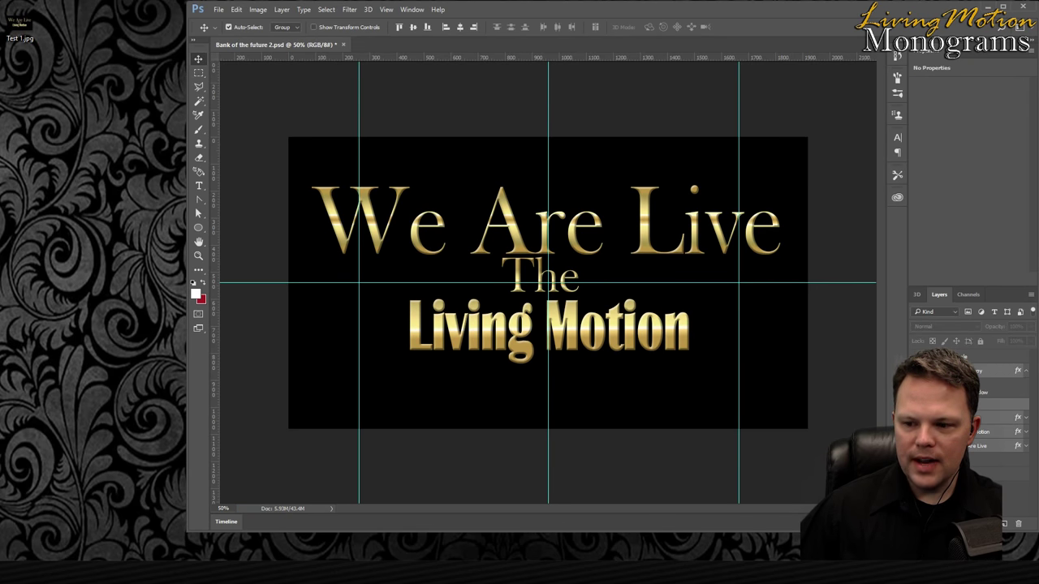
- Select the title layers, rasterize their layer styles and merge them into Group 1
{"action": "left_click", "coordinate": [974, 370]}
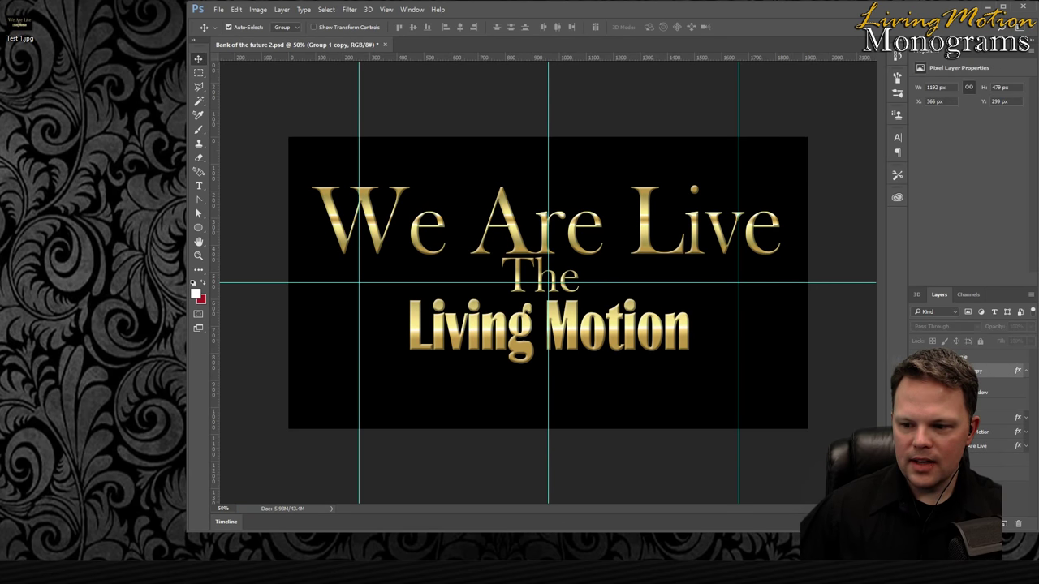
{"action": "left_click", "coordinate": [986, 438], "text": "shift"}
{"action": "right_click", "coordinate": [934, 369]}
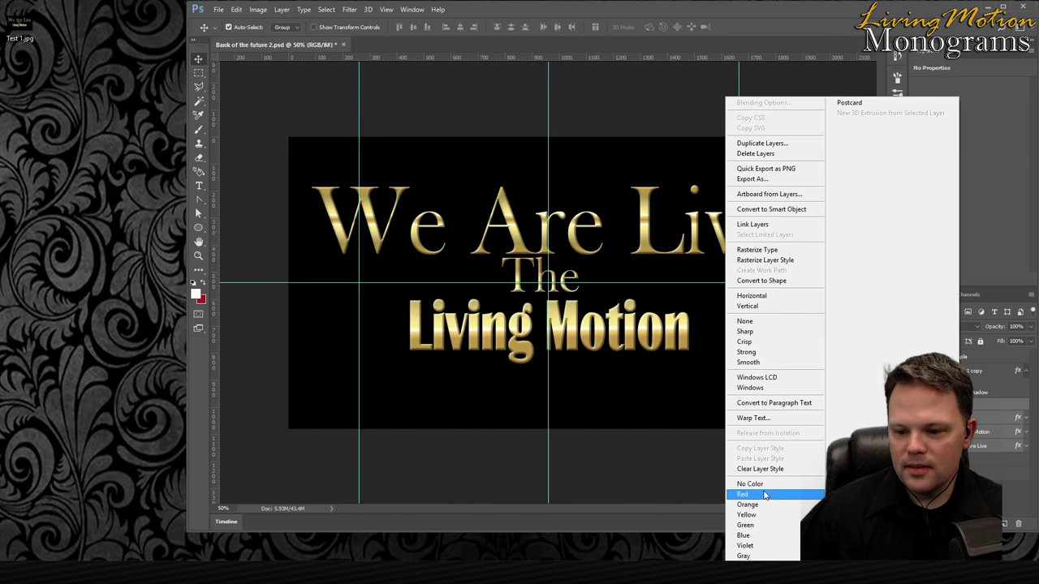
{"action": "left_click", "coordinate": [774, 262]}
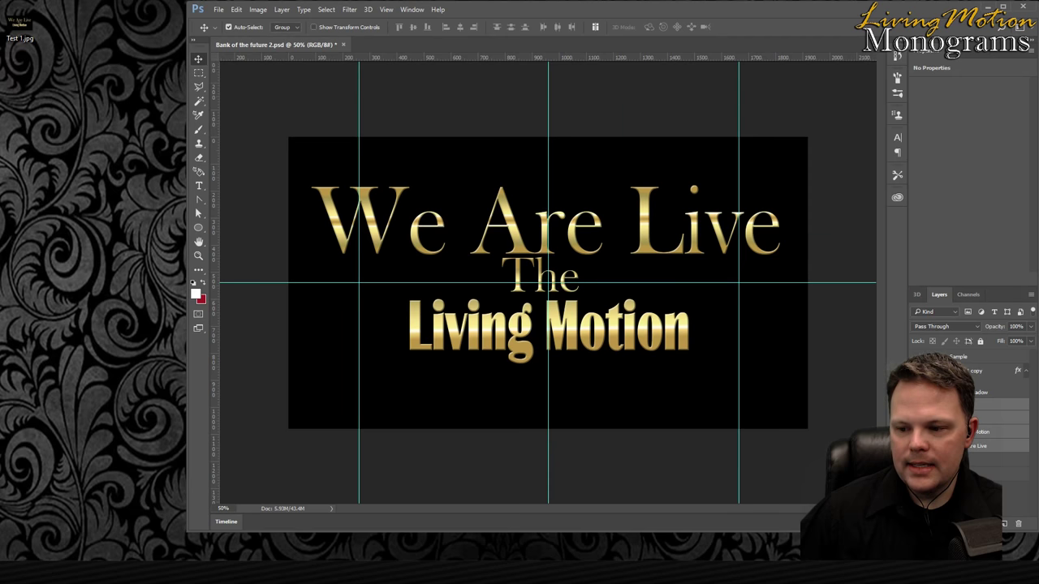
{"action": "right_click", "coordinate": [986, 446]}
{"action": "left_click", "coordinate": [864, 399]}
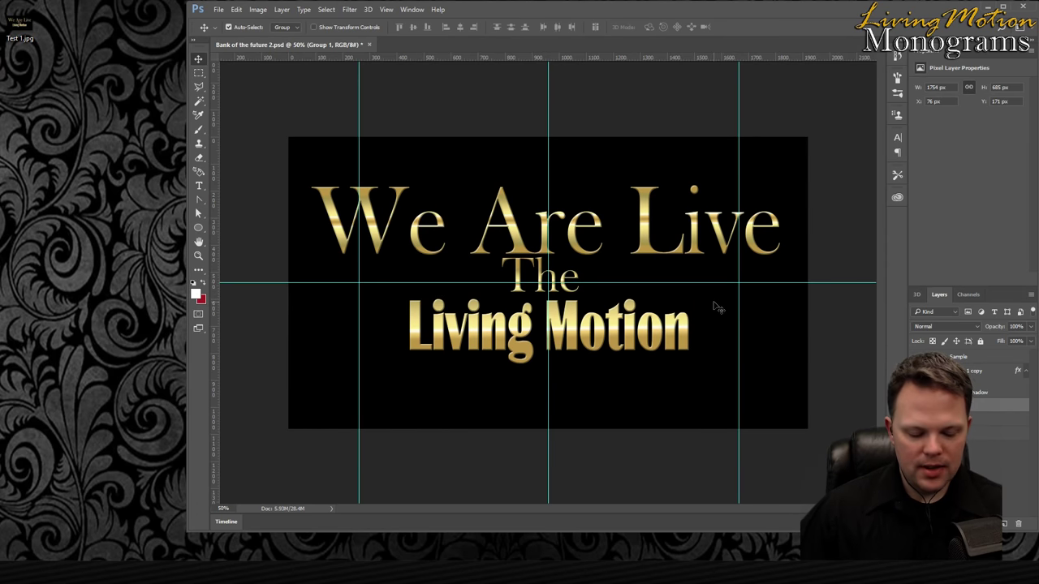
- Scale the merged title down to about 81.5% with Free Transform
{"action": "key", "text": "ctrl"}
{"action": "key", "text": "ctrl+t"}
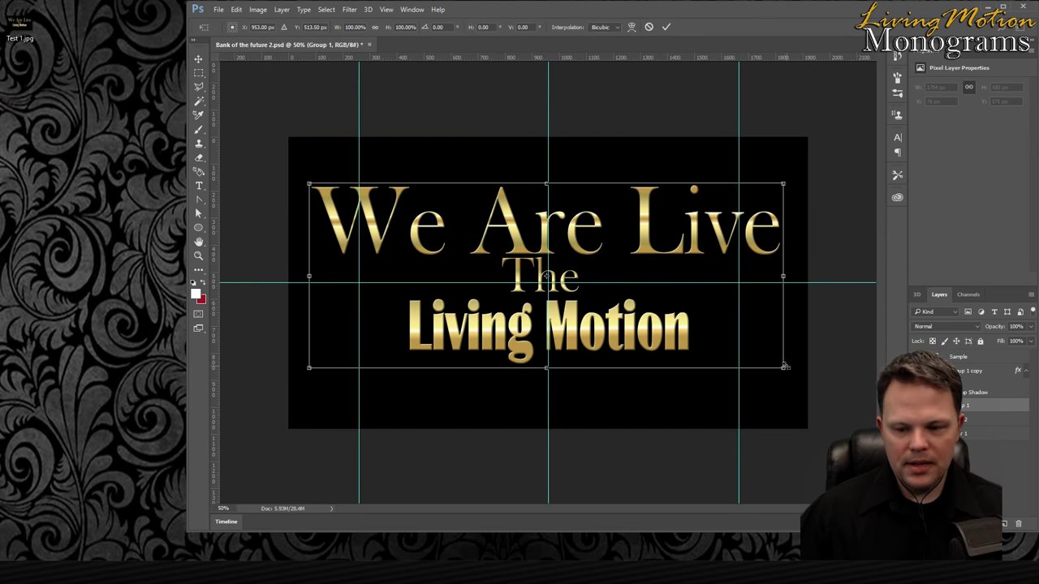
{"action": "left_click_drag", "start_coordinate": [784, 368], "coordinate": [672, 341]}
{"action": "key", "text": "Return"}
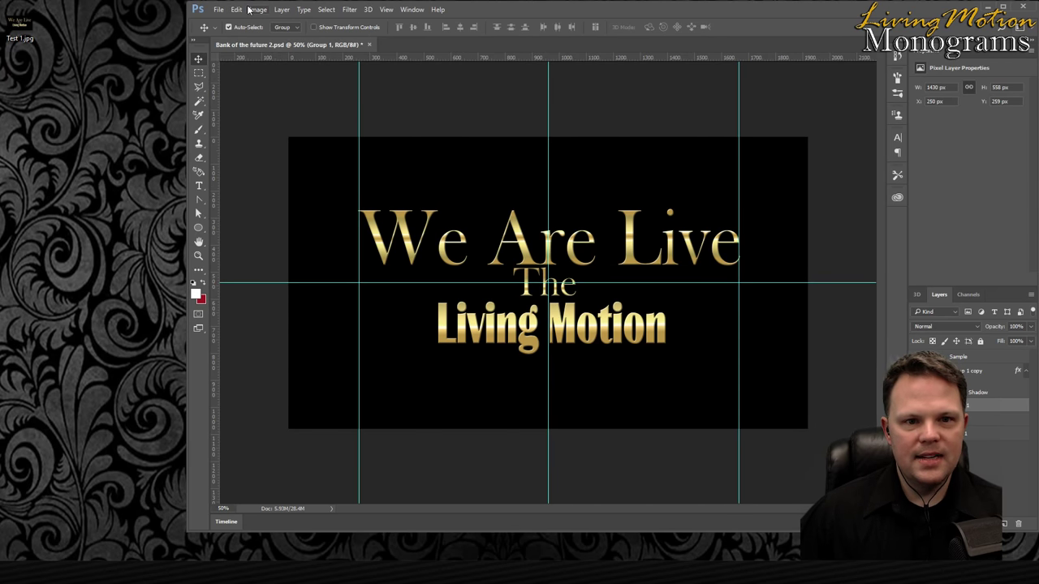
- Start a Save As with JPEG chosen as the file format
{"action": "left_click", "coordinate": [218, 9]}
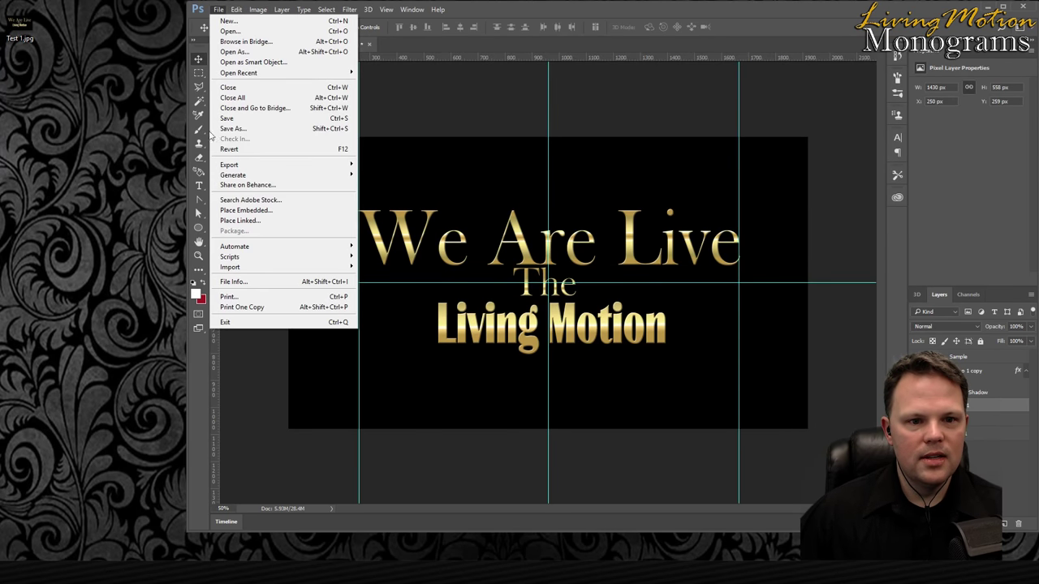
{"action": "left_click", "coordinate": [260, 129]}
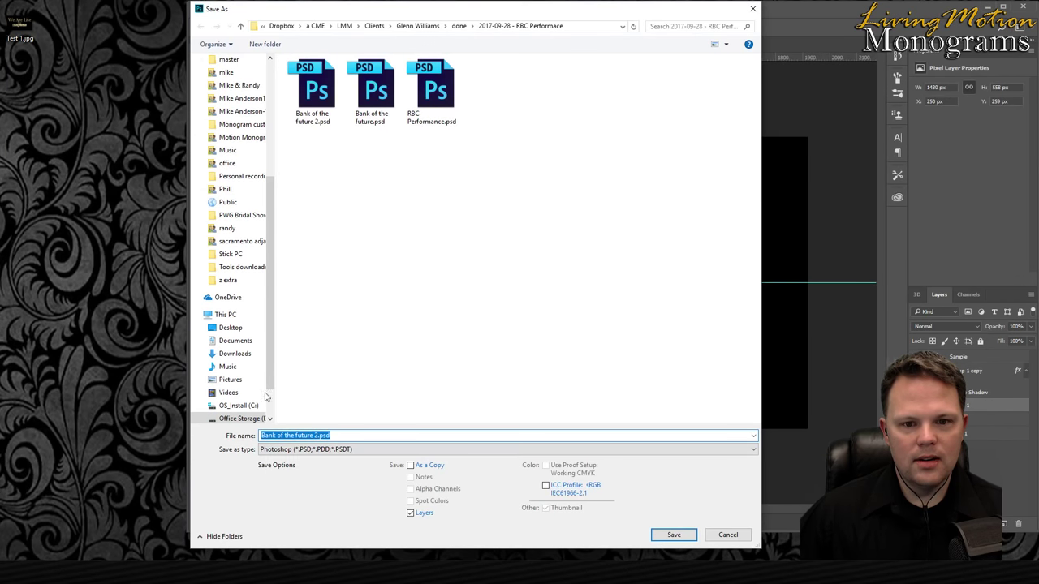
{"action": "left_click", "coordinate": [294, 451]}
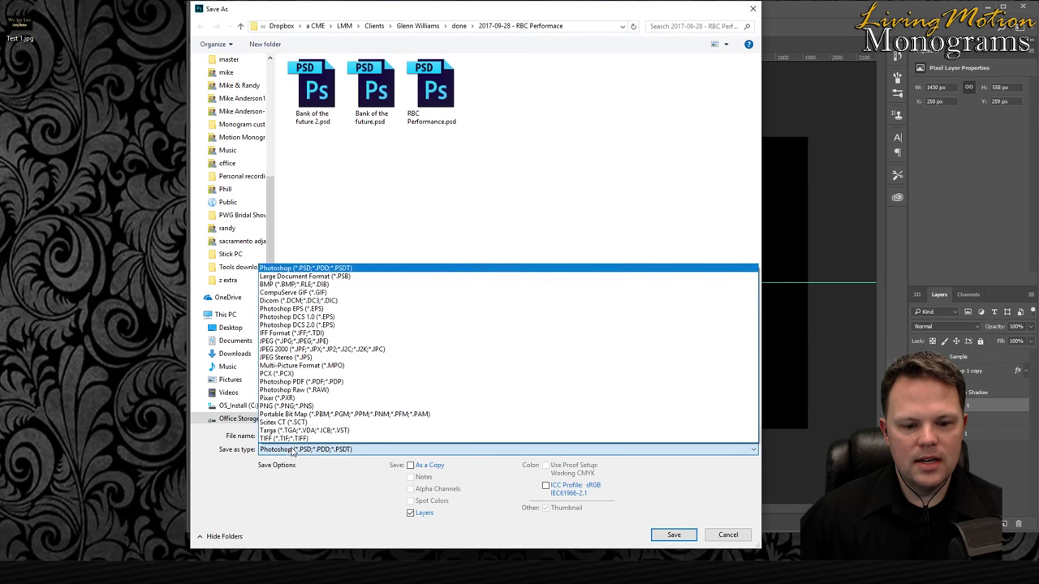
{"action": "left_click", "coordinate": [349, 344]}
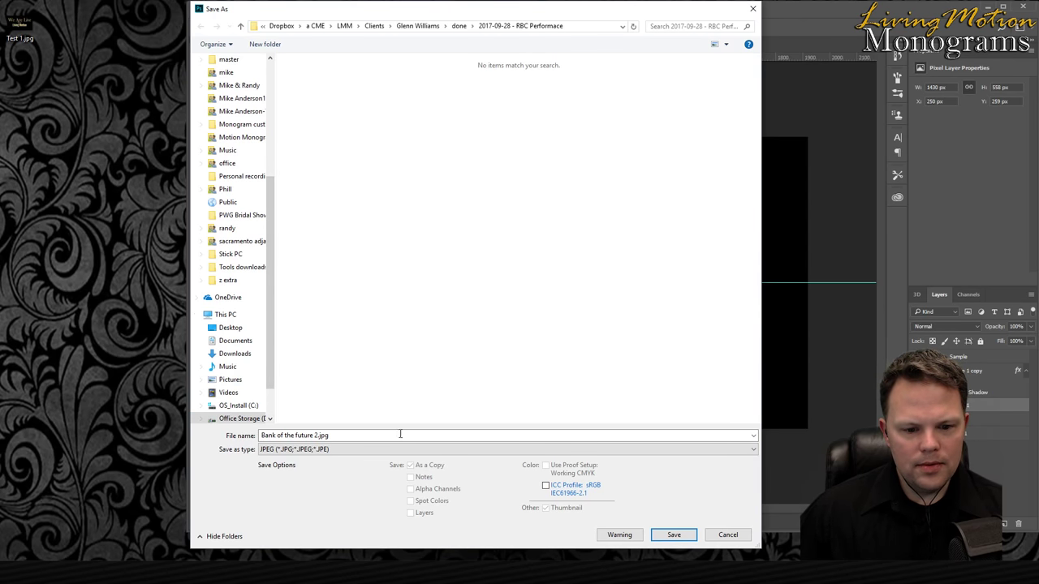
- Save it to the Desktop as 'Test 2.jpg' at maximum JPEG quality
{"action": "left_click", "coordinate": [230, 328]}
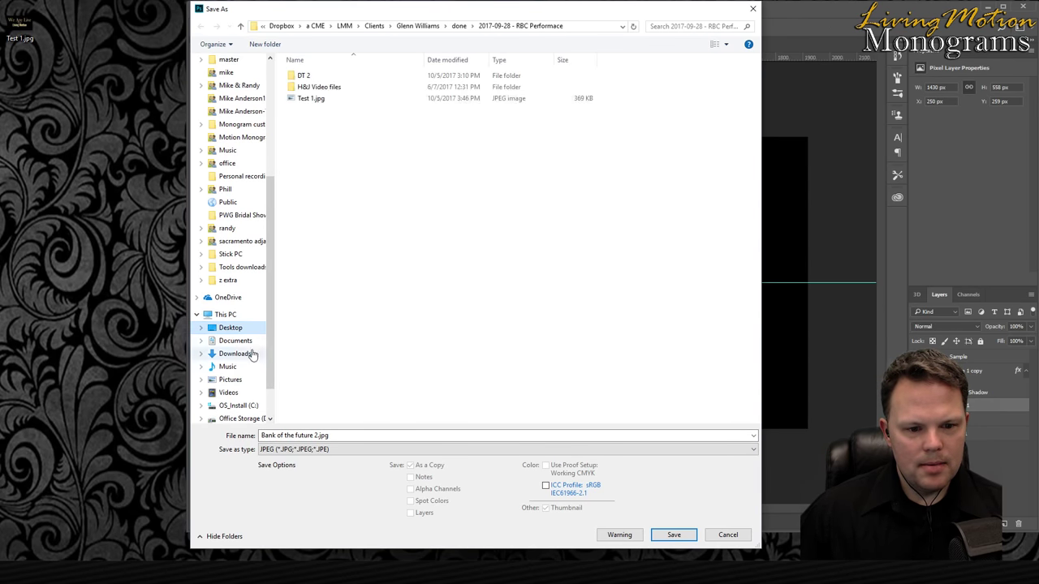
{"action": "left_click", "coordinate": [316, 436]}
{"action": "left_click", "coordinate": [316, 436]}
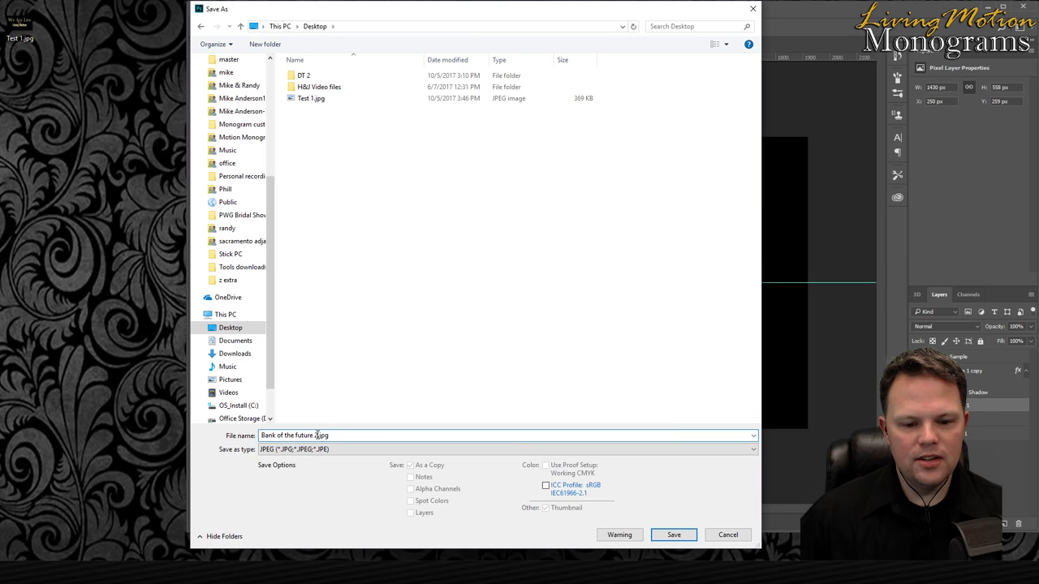
{"action": "left_click_drag", "start_coordinate": [316, 436], "coordinate": [217, 436]}
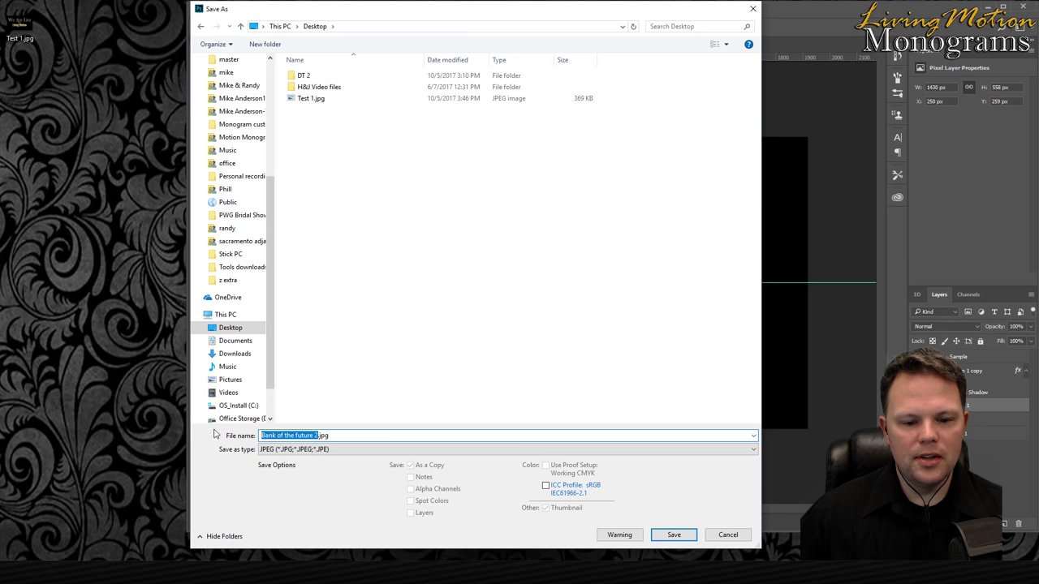
{"action": "left_click", "coordinate": [320, 102]}
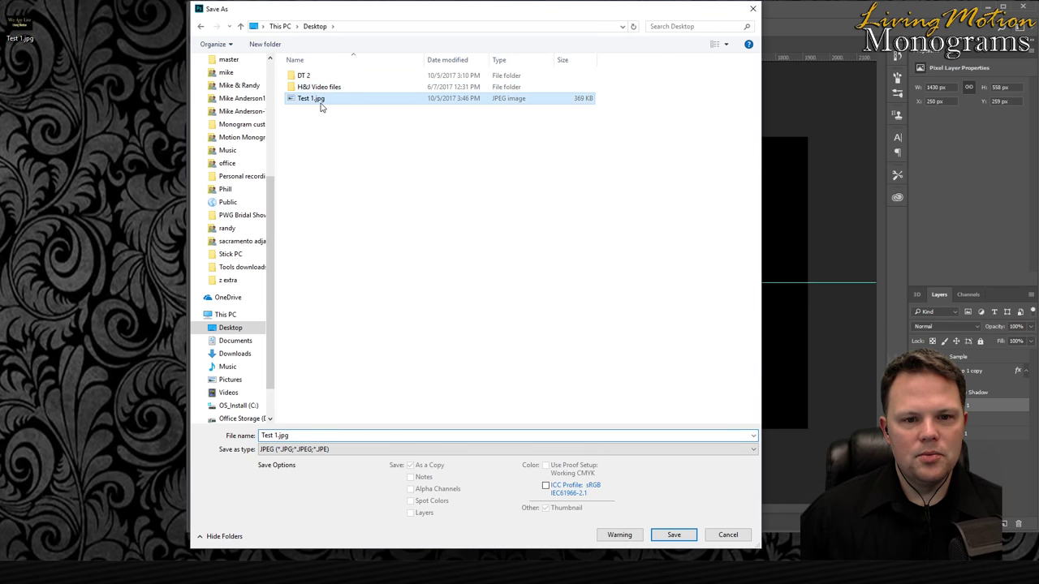
{"action": "left_click", "coordinate": [268, 436]}
{"action": "key", "text": "BackSpace"}
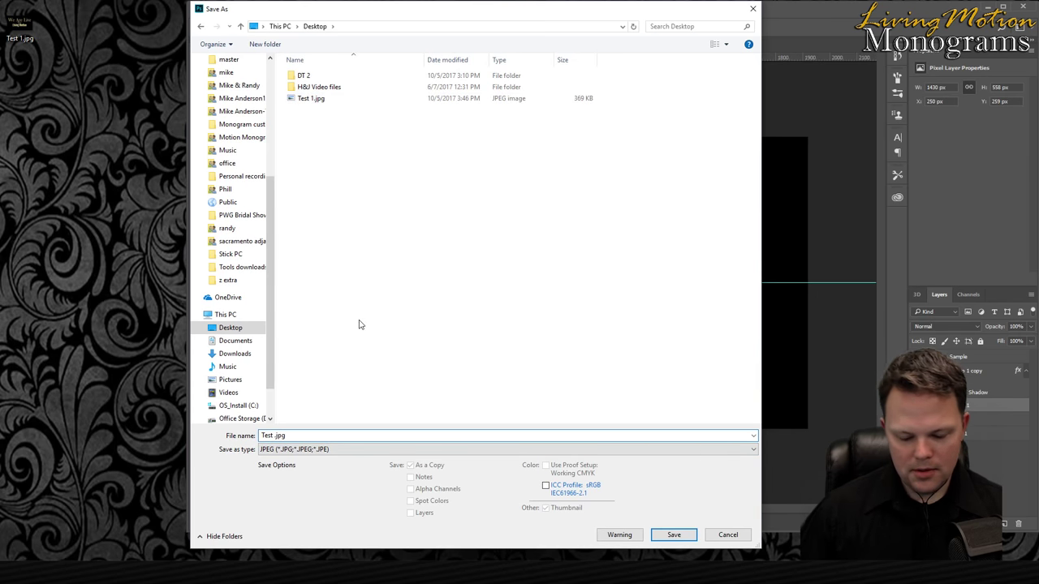
{"action": "type", "text": "2"}
{"action": "key", "text": "Return"}
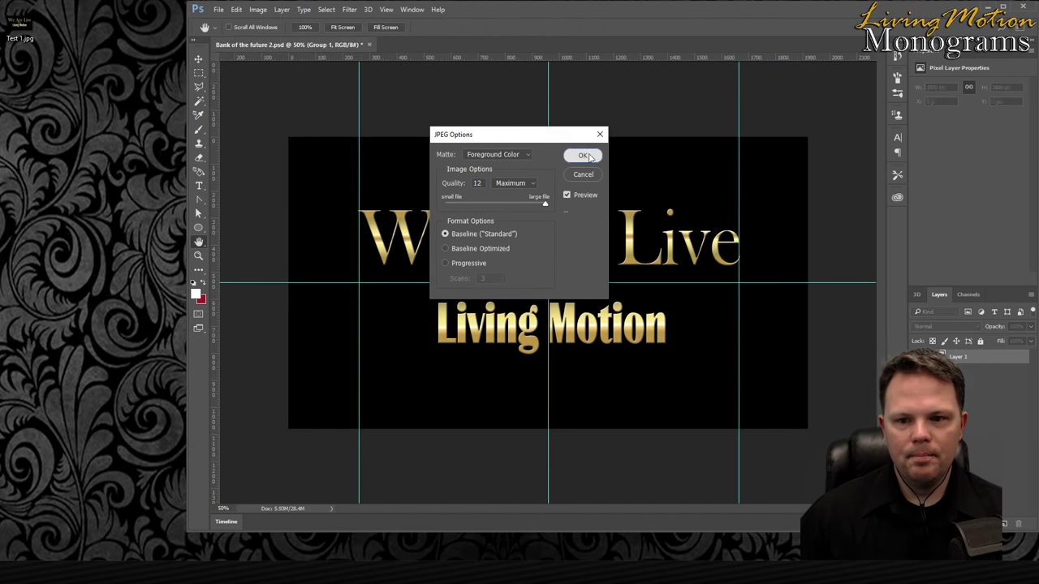
{"action": "left_click", "coordinate": [583, 156]}
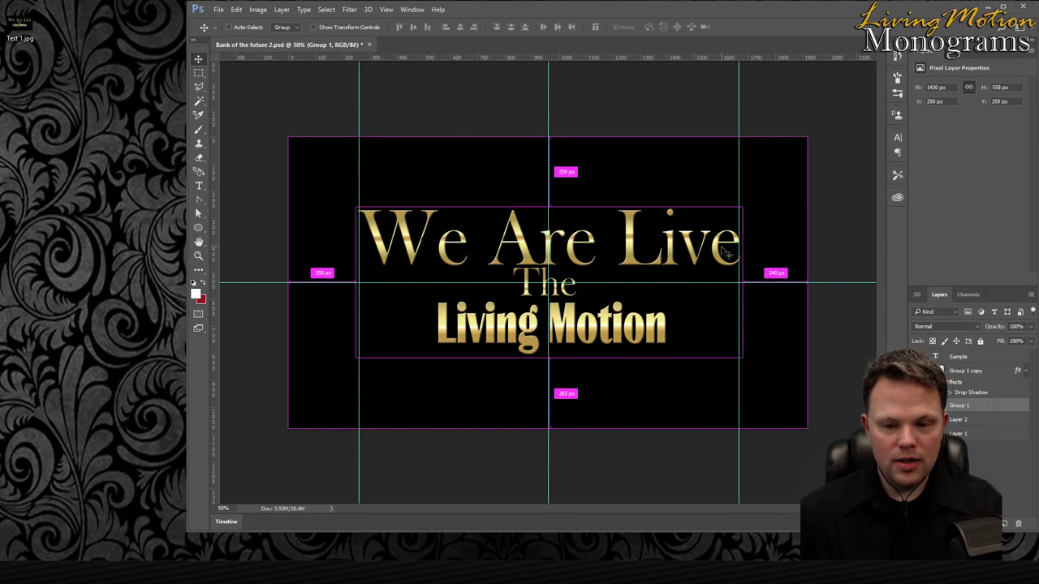
- Shrink the gold title further with another Free Transform
{"action": "key", "text": "ctrl+t"}
{"action": "left_click_drag", "start_coordinate": [741, 358], "coordinate": [644, 328]}
{"action": "key", "text": "Return"}
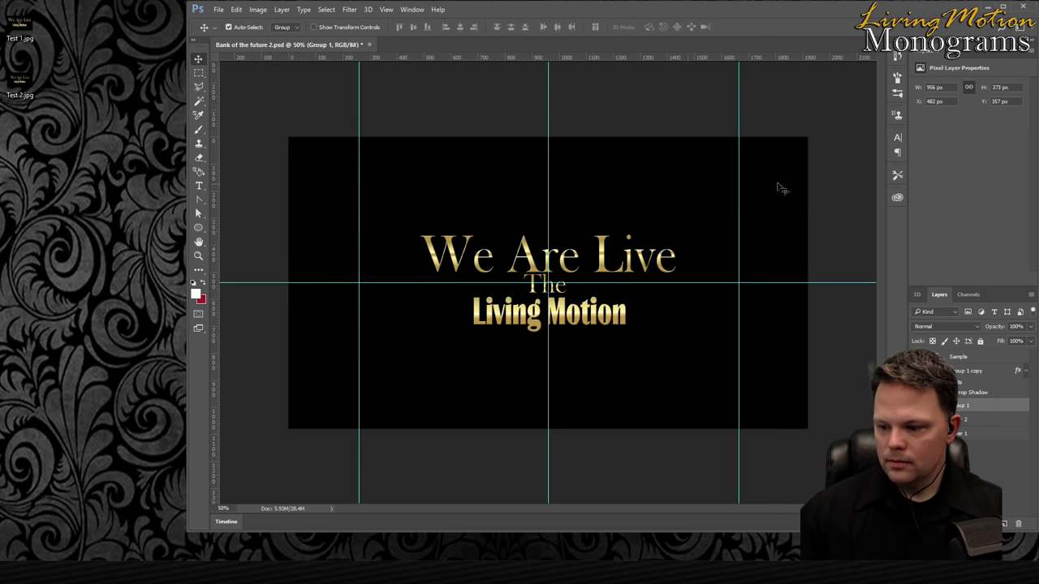
- Begin a Save As in JPEG format targeting the Desktop
{"action": "left_click", "coordinate": [219, 10]}
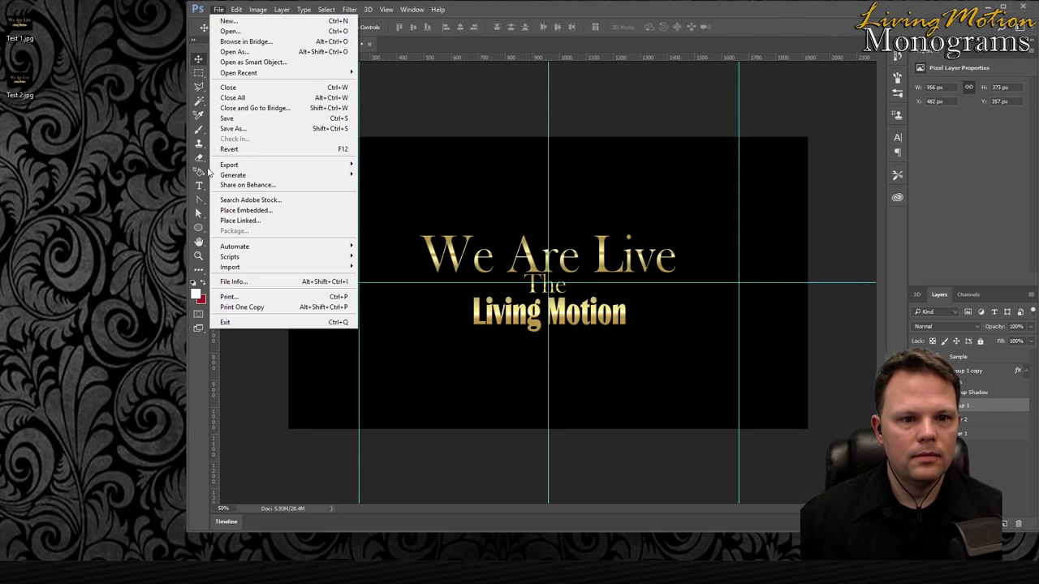
{"action": "left_click", "coordinate": [244, 128]}
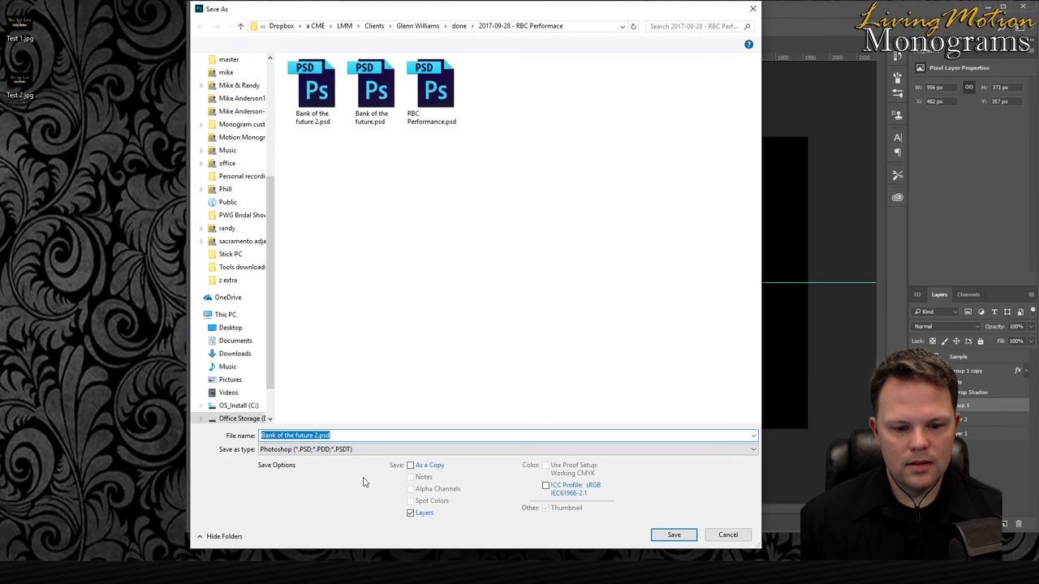
{"action": "left_click", "coordinate": [359, 450]}
{"action": "left_click", "coordinate": [350, 346]}
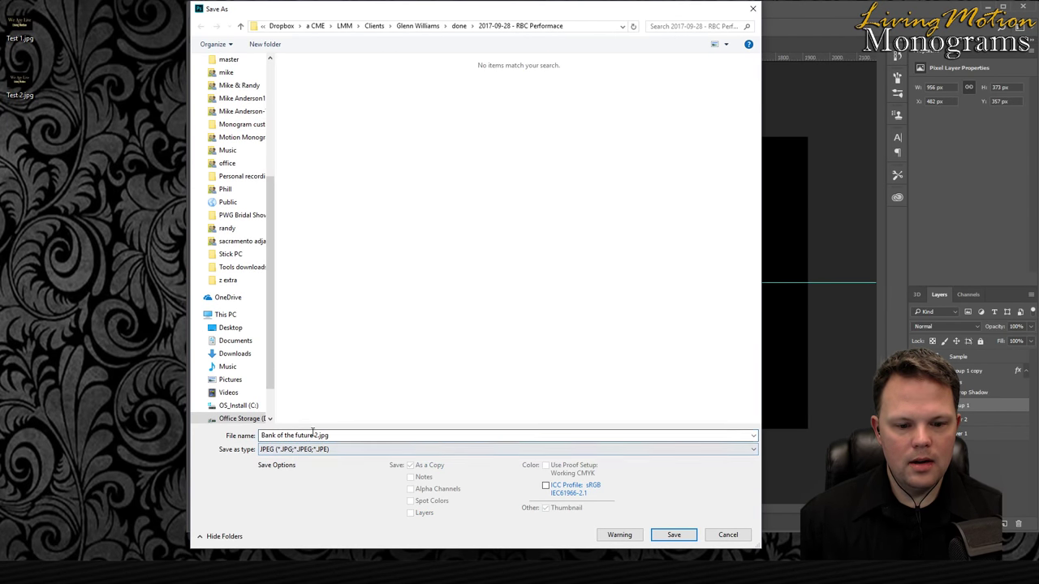
{"action": "left_click", "coordinate": [236, 327]}
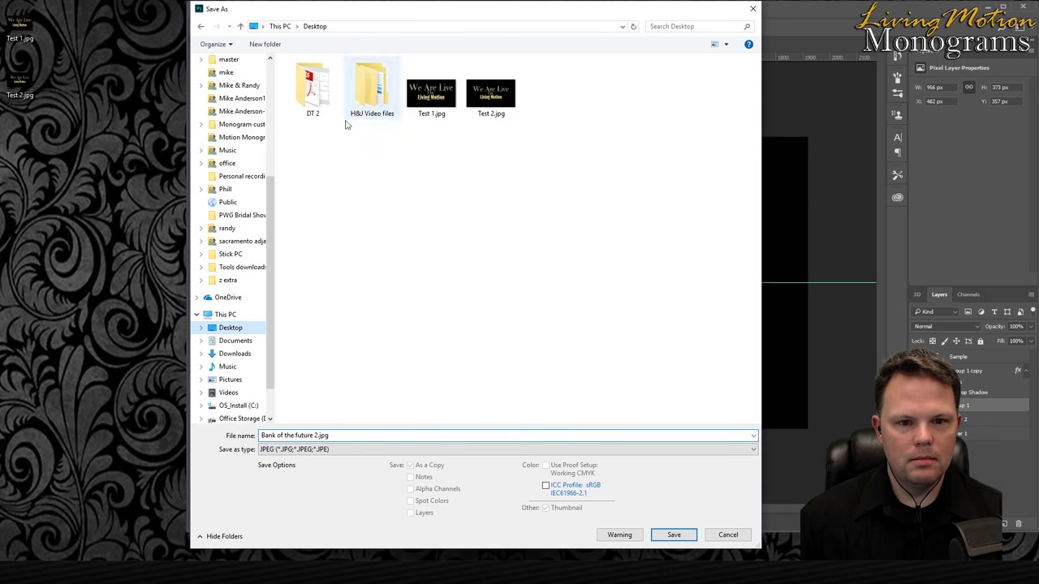
- Name the file 'Test 3.jpg' and save it at maximum JPEG quality
{"action": "left_click", "coordinate": [491, 91]}
{"action": "left_click", "coordinate": [268, 436]}
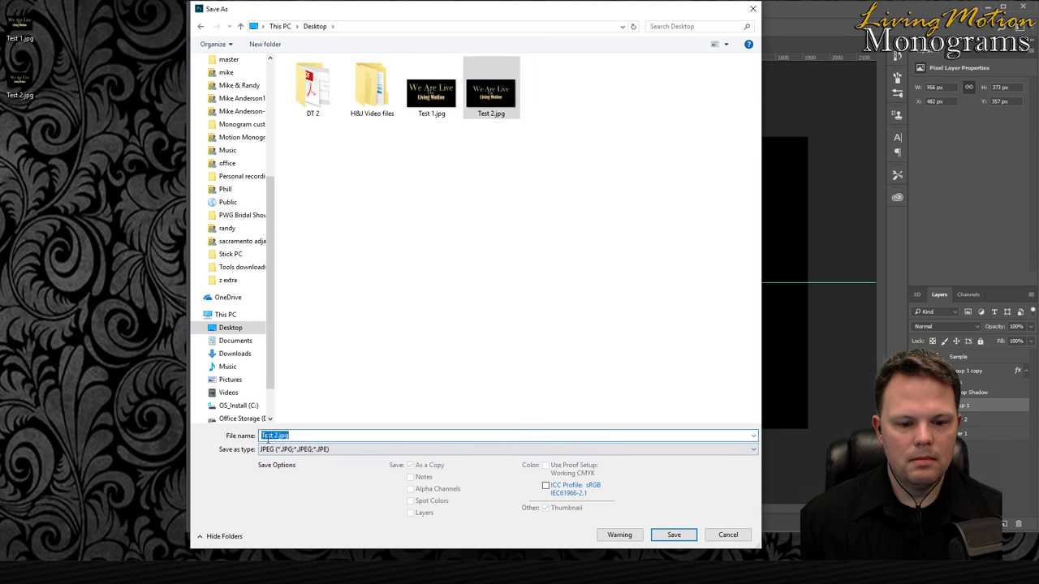
{"action": "left_click", "coordinate": [278, 435]}
{"action": "key", "text": "BackSpace"}
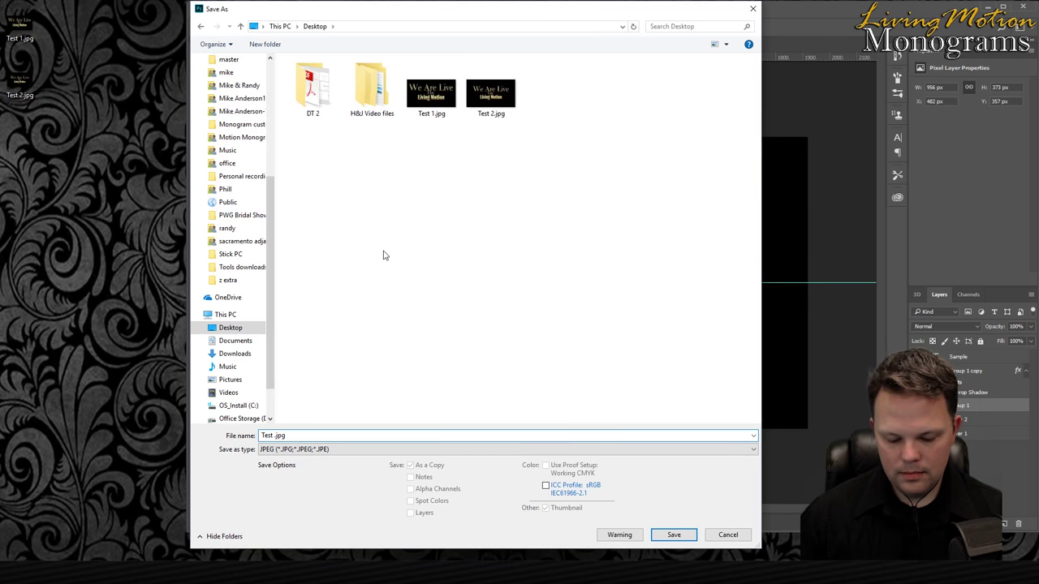
{"action": "type", "text": "4"}
{"action": "key", "text": "BackSpace"}
{"action": "type", "text": "3\\"}
{"action": "key", "text": "Return"}
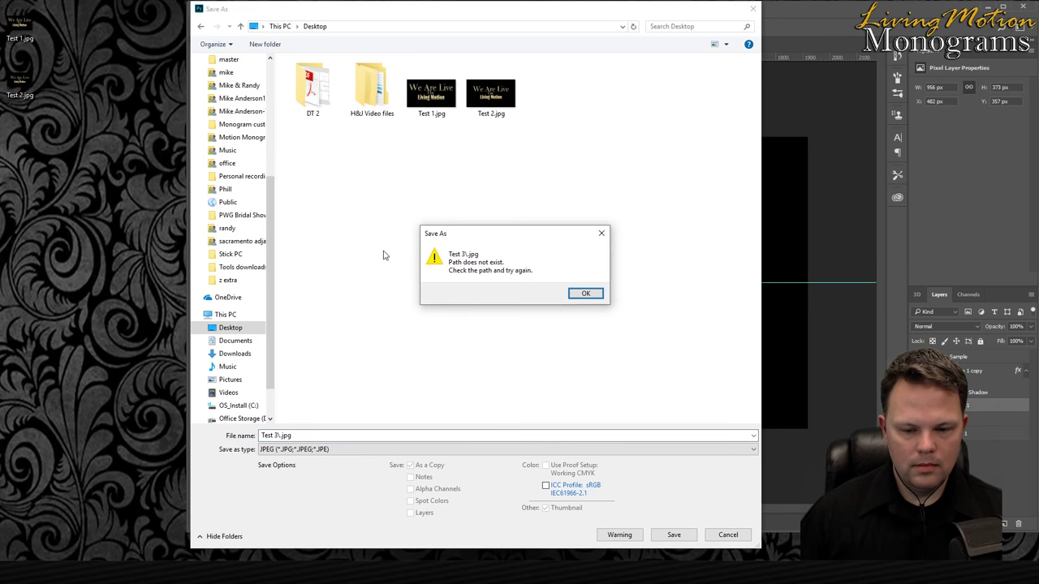
{"action": "key", "text": "Return"}
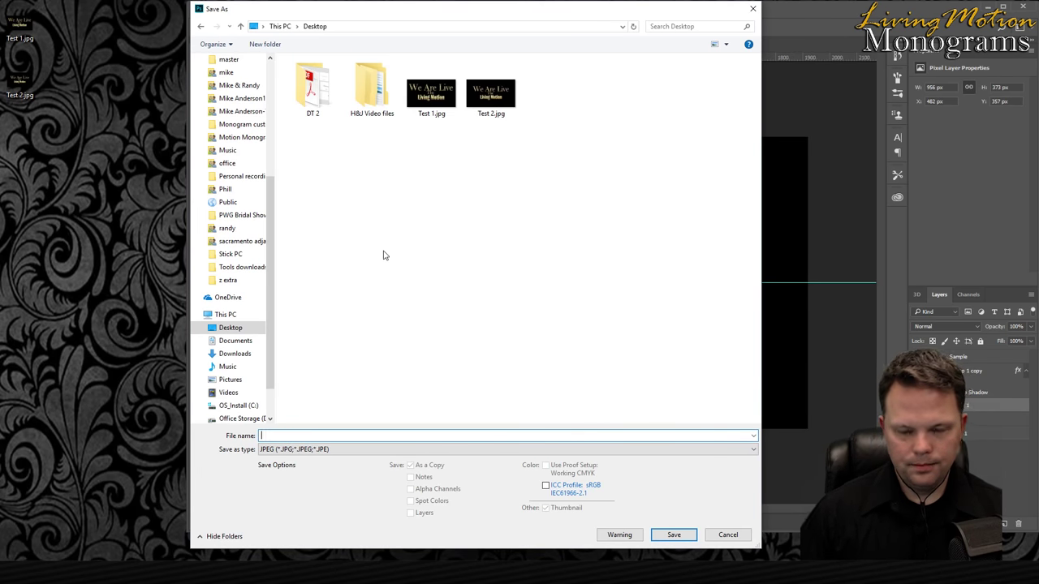
{"action": "left_click", "coordinate": [495, 95]}
{"action": "left_click", "coordinate": [274, 436]}
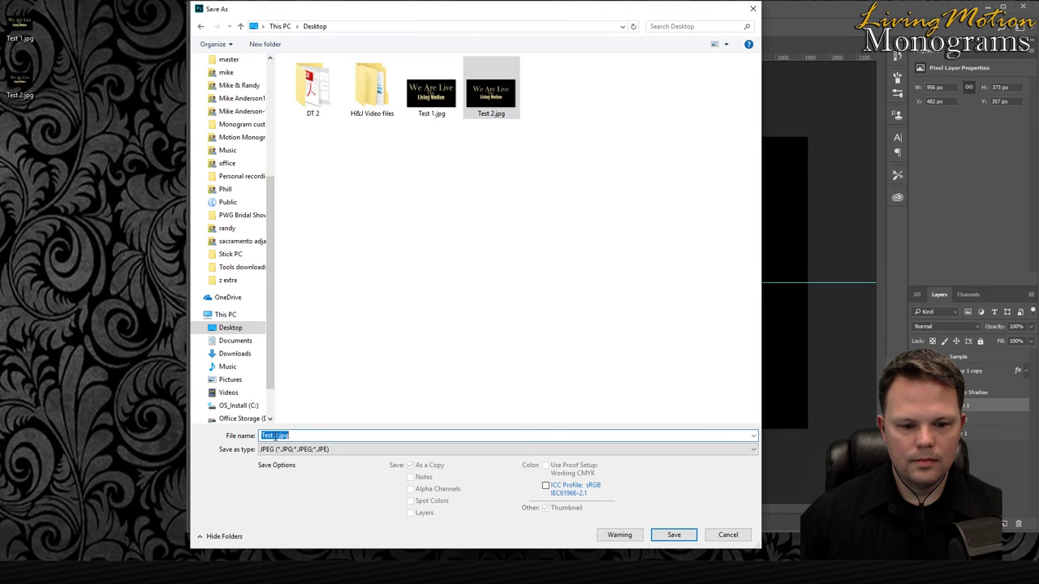
{"action": "key", "text": "Return"}
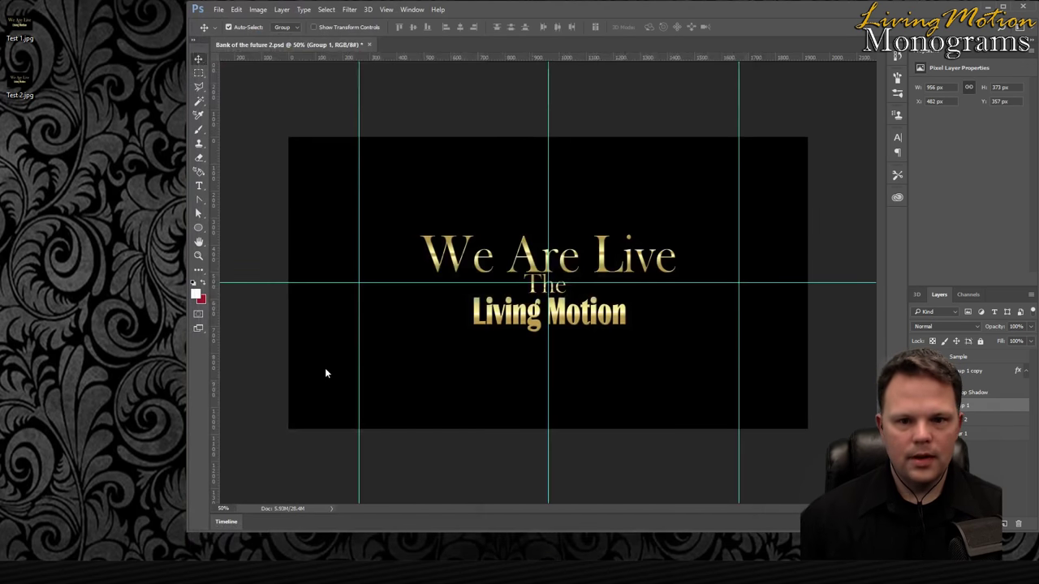
{"action": "left_click", "coordinate": [582, 156]}
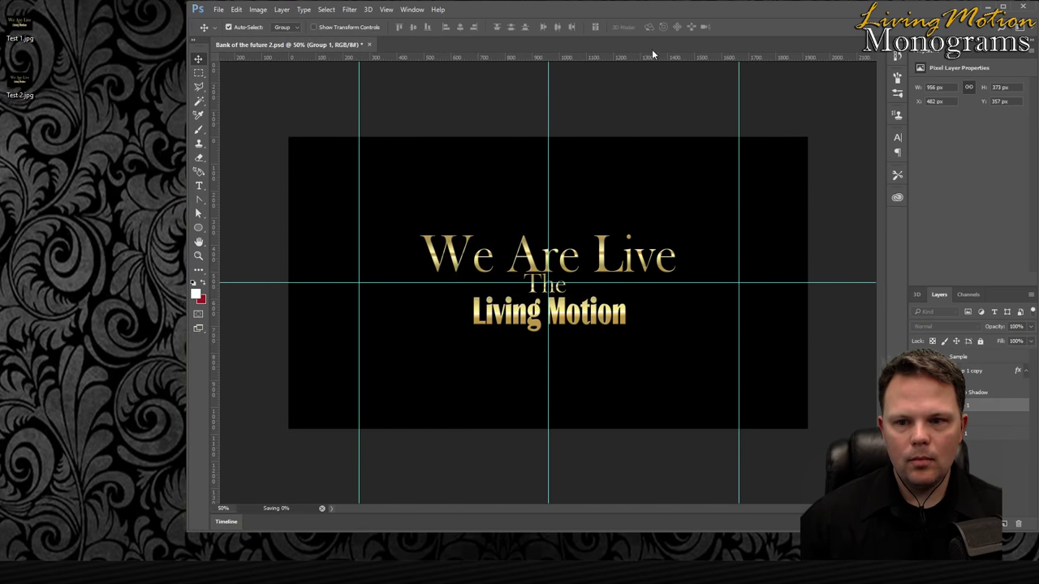
- Open Test 1.jpg maximized in Photo Viewer, then advance to Test 2.jpg
{"action": "key", "text": "super+d"}
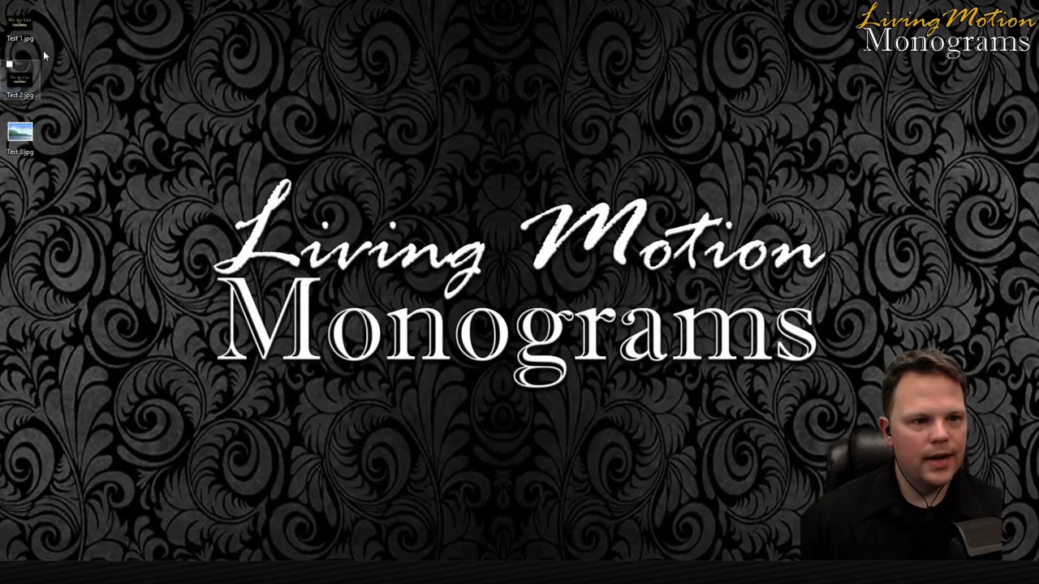
{"action": "double_click", "coordinate": [20, 25]}
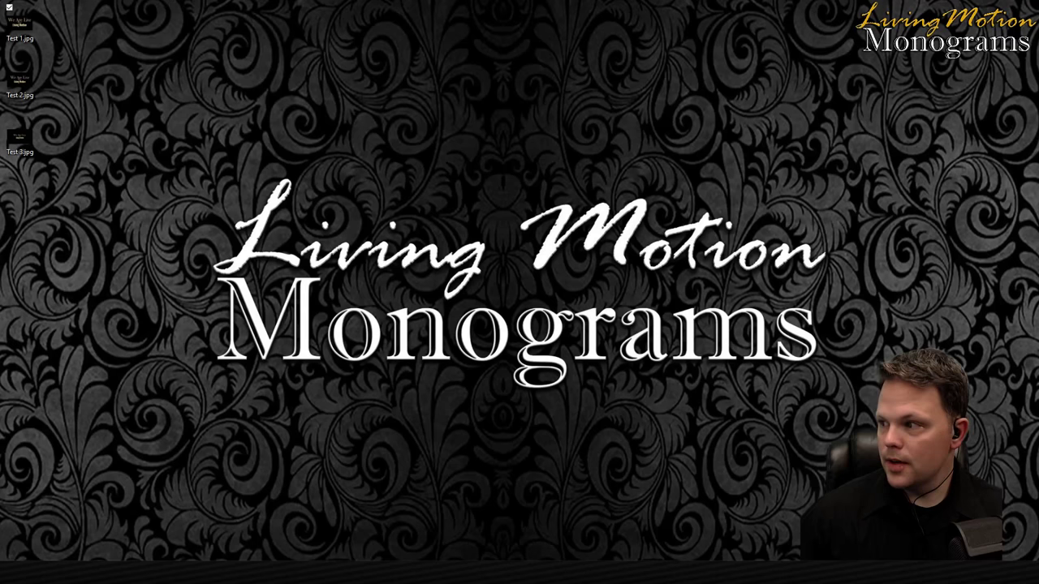
{"action": "left_click", "coordinate": [629, 77]}
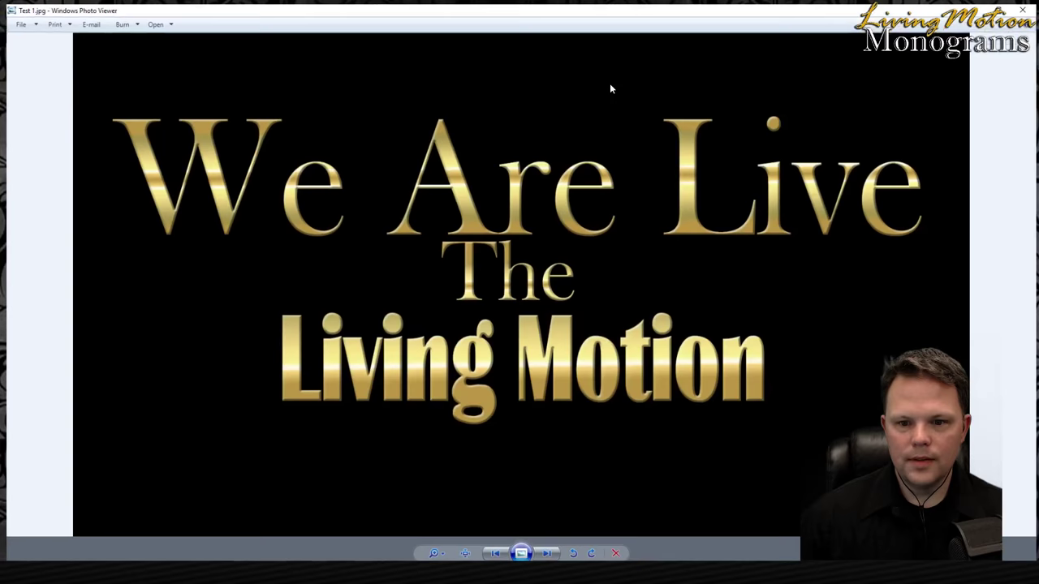
{"action": "left_click", "coordinate": [546, 554]}
{"action": "left_click", "coordinate": [493, 554]}
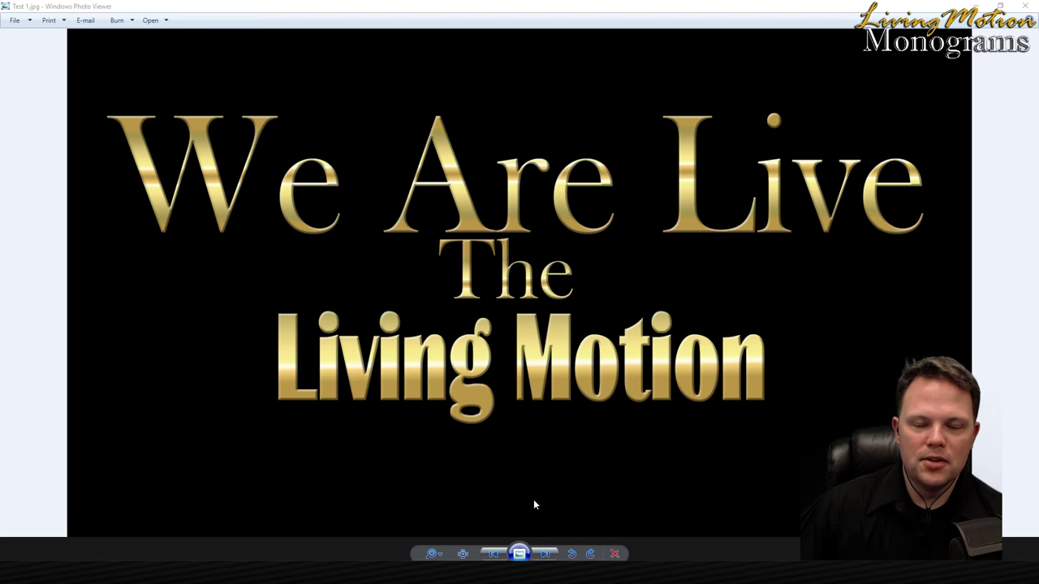
{"action": "left_click", "coordinate": [544, 555]}
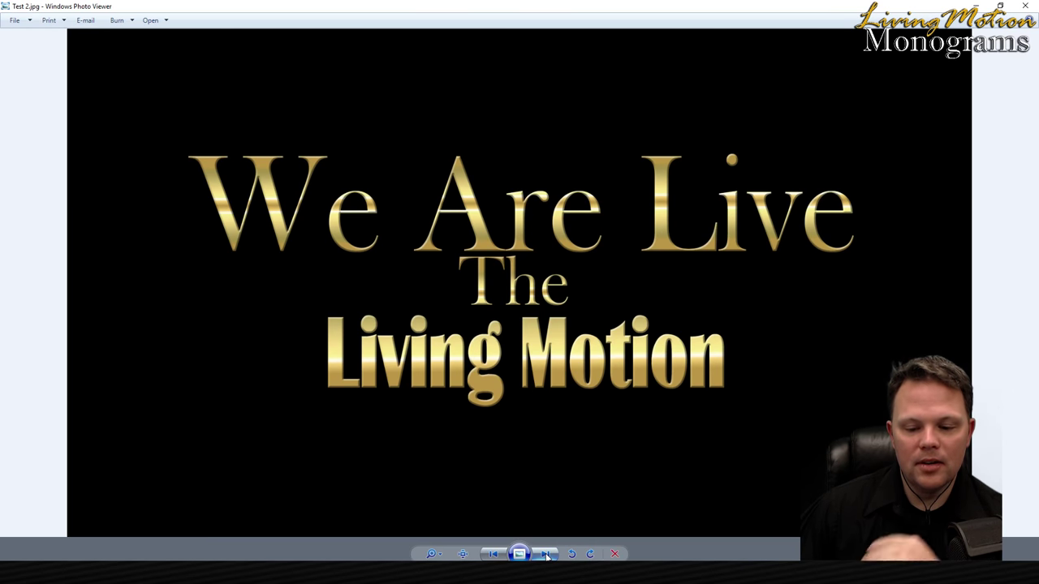
- Flip back and forth through Test 1, 2 and 3, finishing on Test 1.jpg
{"action": "left_click", "coordinate": [545, 555]}
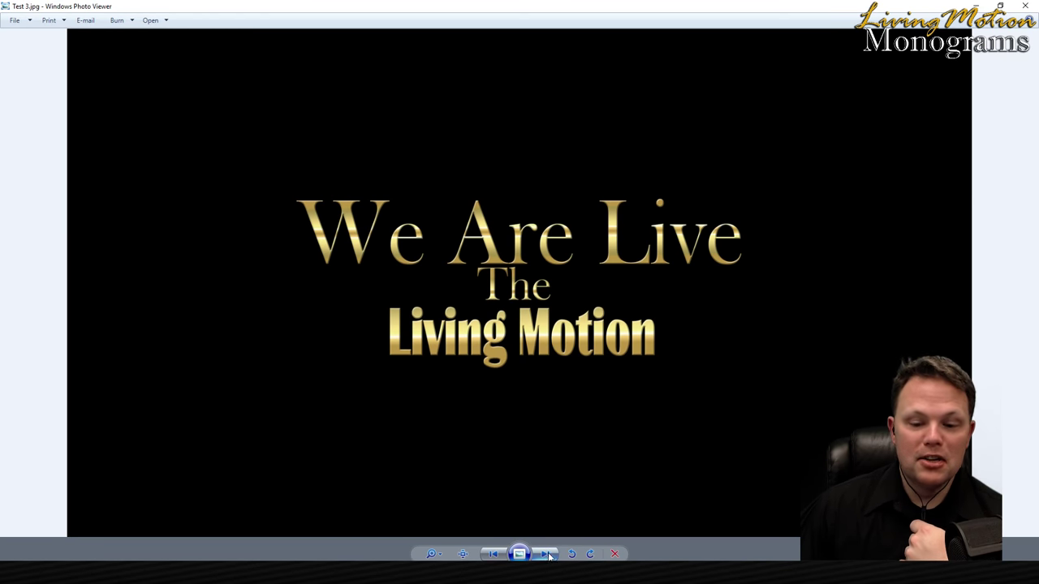
{"action": "left_click", "coordinate": [546, 554]}
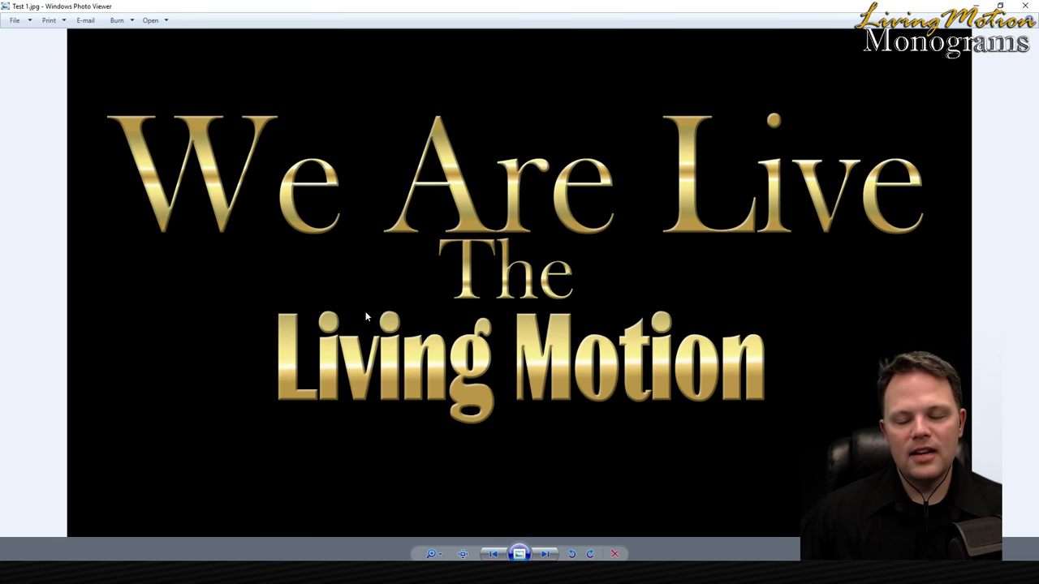
{"action": "left_click", "coordinate": [544, 553]}
{"action": "left_click", "coordinate": [544, 553]}
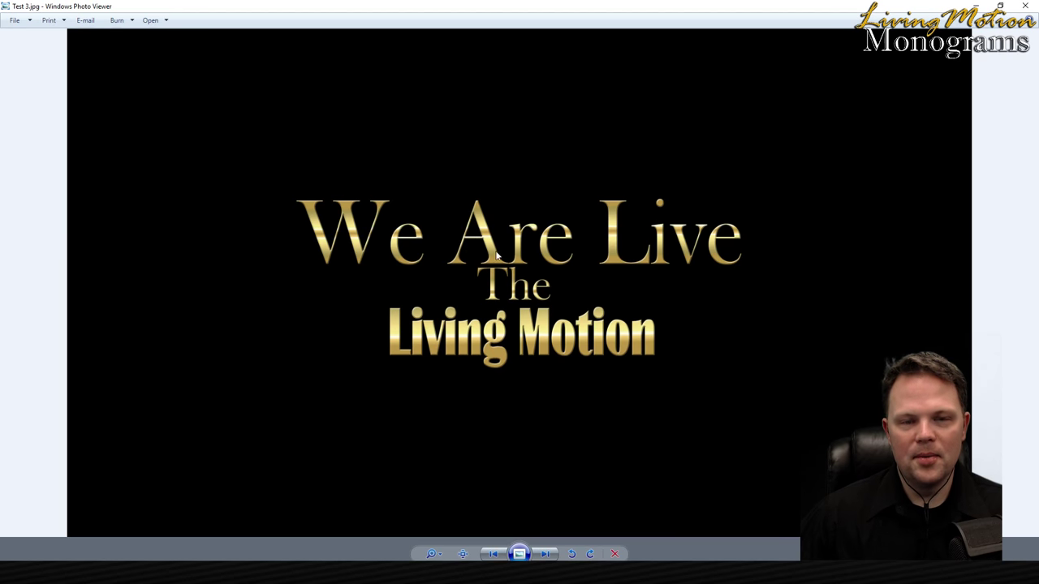
{"action": "left_click", "coordinate": [495, 555]}
{"action": "left_click", "coordinate": [495, 556]}
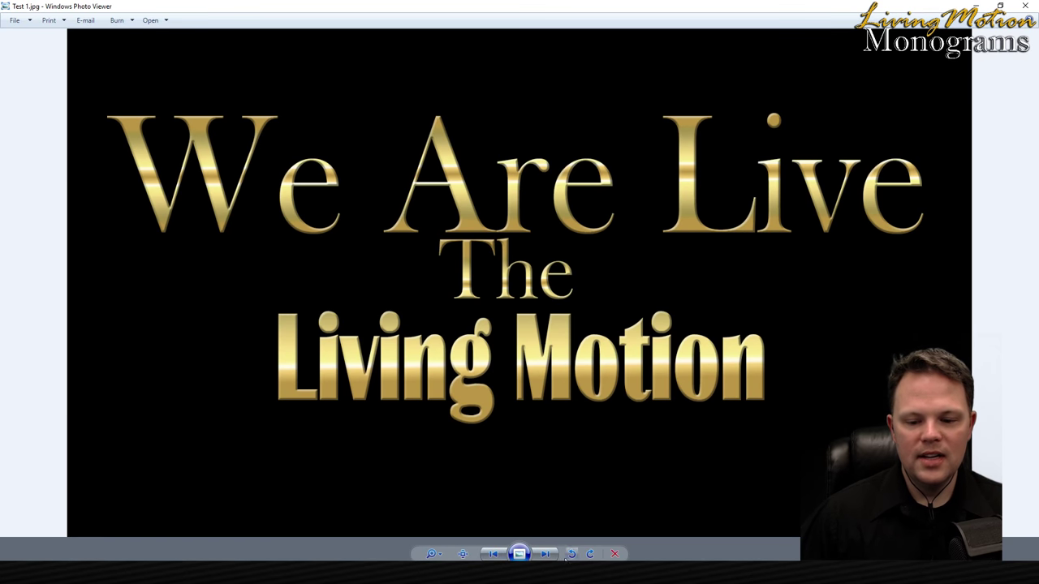
{"action": "scroll", "coordinate": [533, 418], "scroll_direction": "up", "scroll_amount": 8}
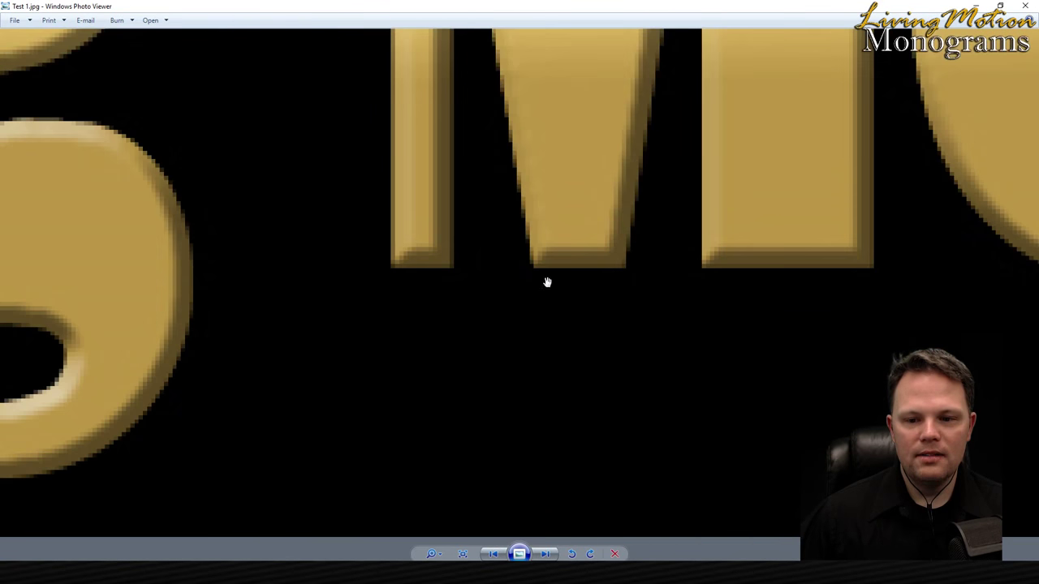
{"action": "left_click_drag", "start_coordinate": [547, 282], "coordinate": [538, 317]}
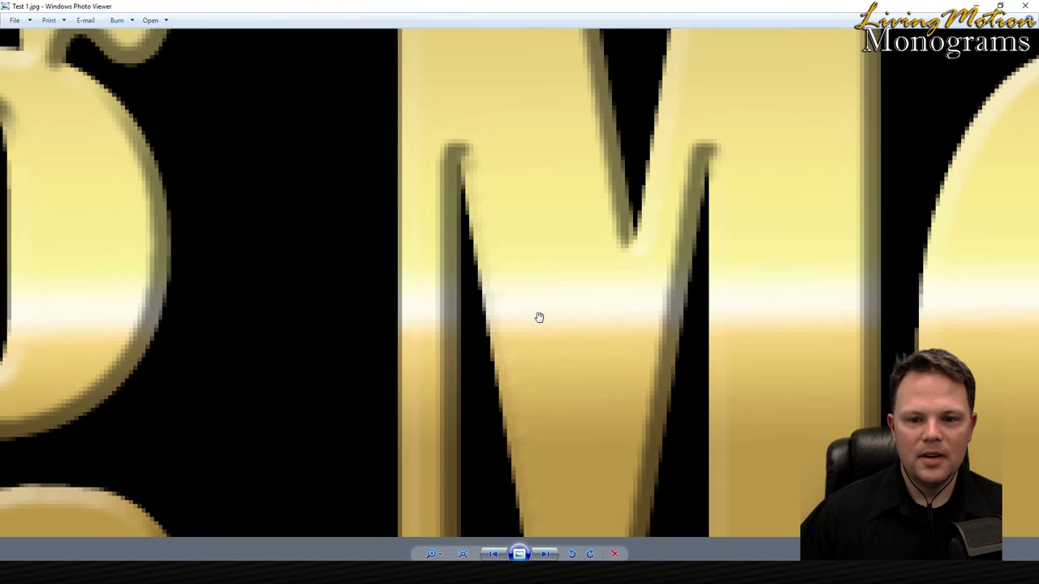
{"action": "scroll", "coordinate": [615, 176], "scroll_direction": "down", "scroll_amount": 4}
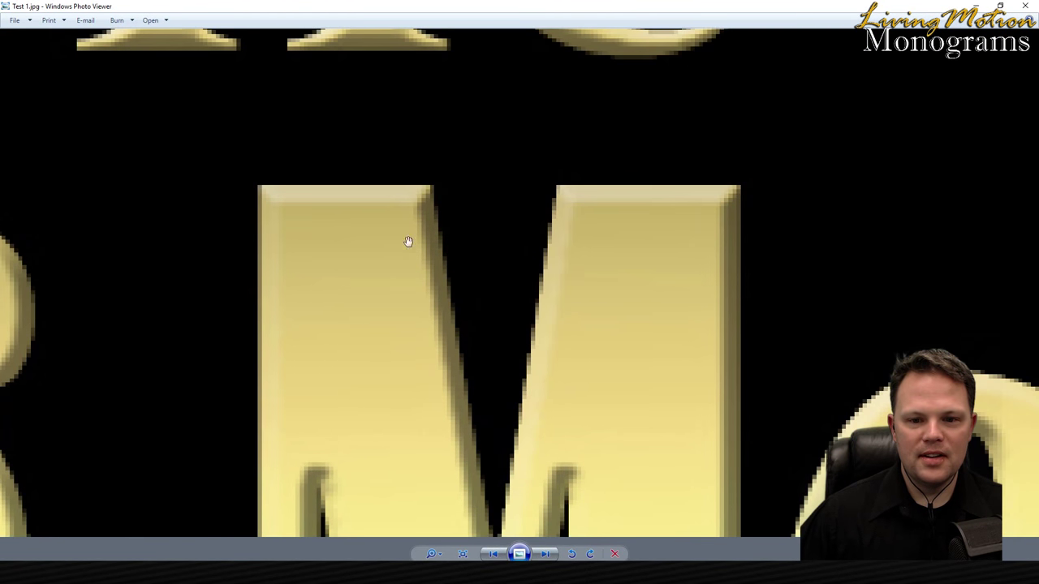
{"action": "scroll", "coordinate": [472, 398], "scroll_direction": "down", "scroll_amount": 3}
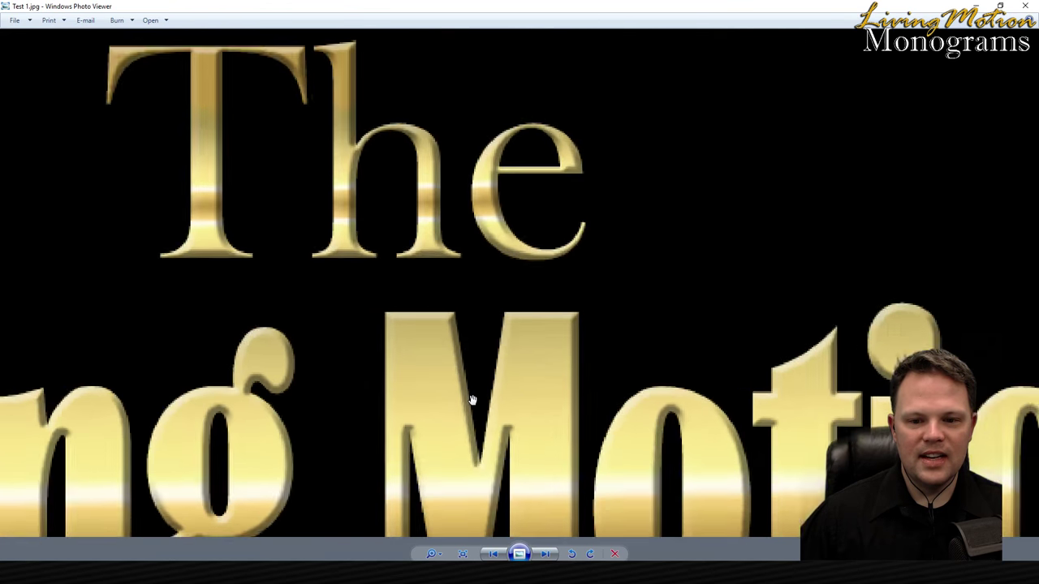
{"action": "scroll", "coordinate": [472, 400], "scroll_direction": "down", "scroll_amount": 3}
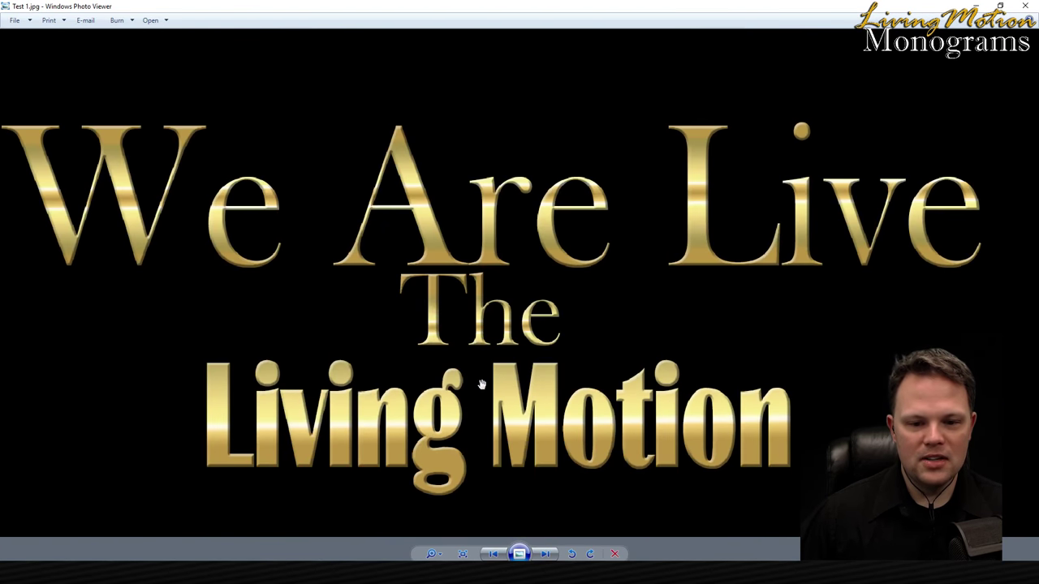
{"action": "scroll", "coordinate": [481, 384], "scroll_direction": "up", "scroll_amount": 5}
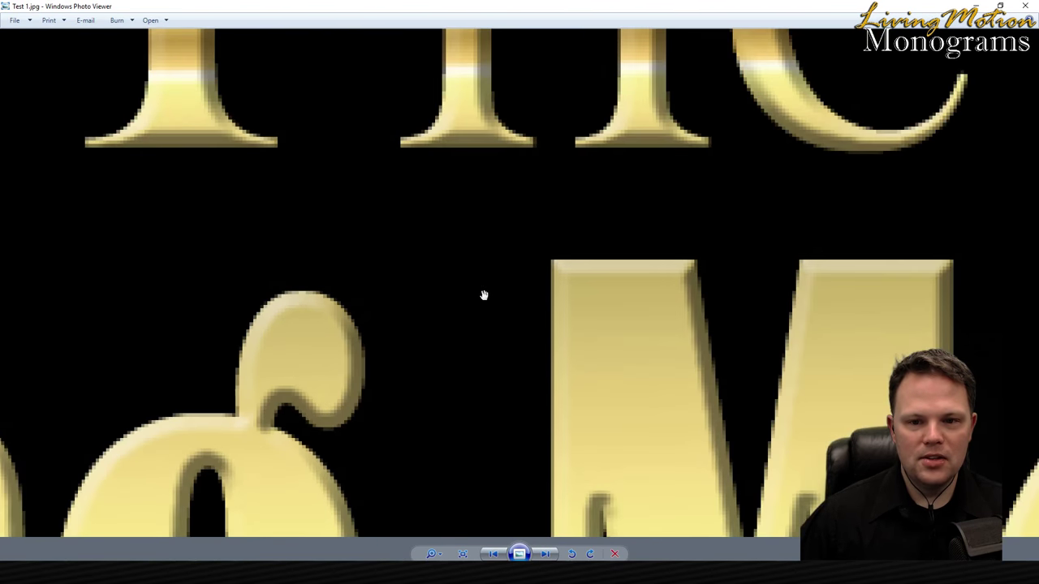
{"action": "left_click_drag", "start_coordinate": [482, 294], "coordinate": [438, 428]}
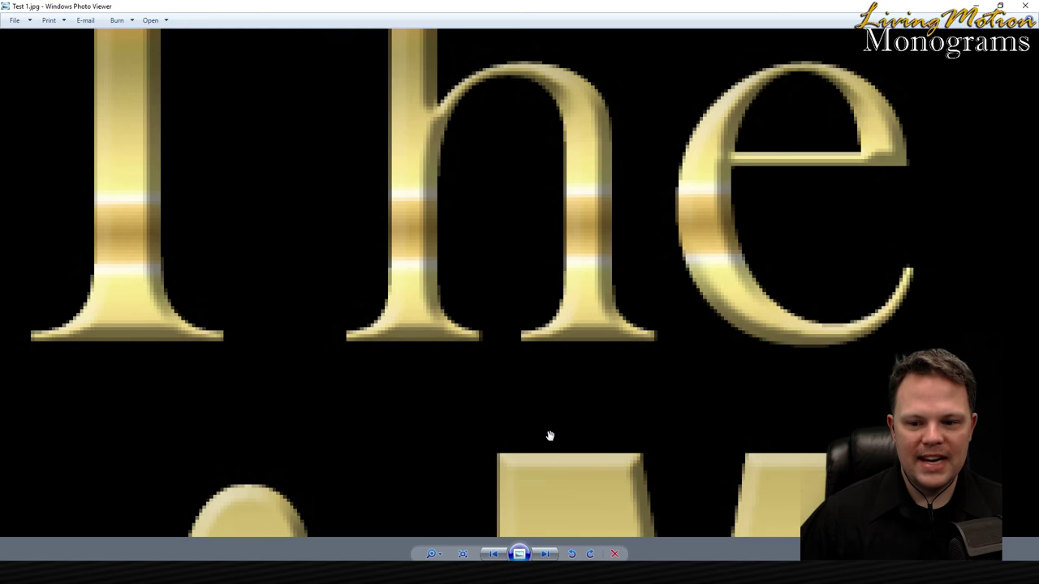
{"action": "scroll", "coordinate": [550, 436], "scroll_direction": "down", "scroll_amount": 5}
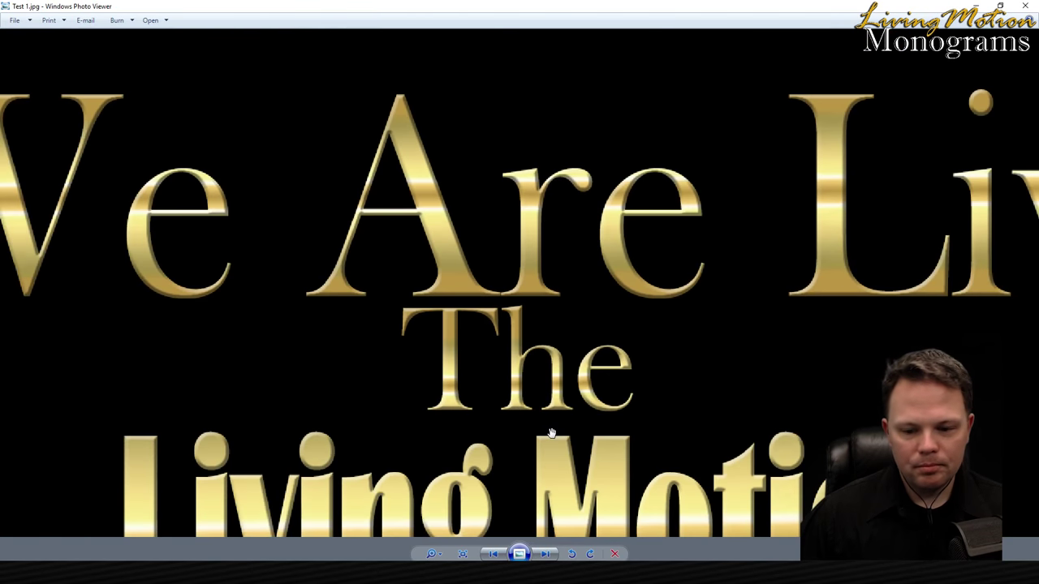
{"action": "scroll", "coordinate": [549, 436], "scroll_direction": "down", "scroll_amount": 2}
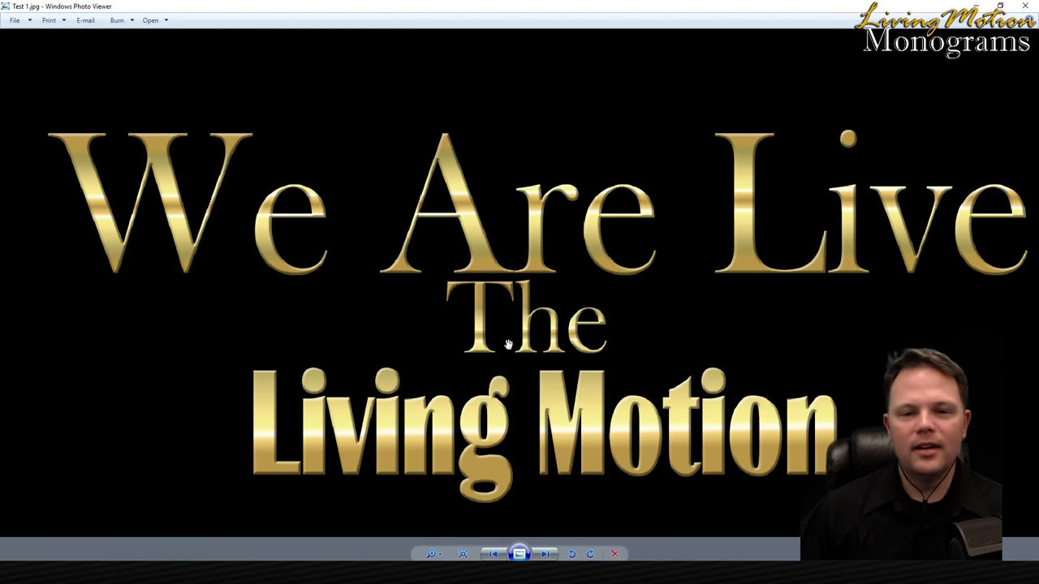
{"action": "scroll", "coordinate": [522, 300], "scroll_direction": "up", "scroll_amount": 3}
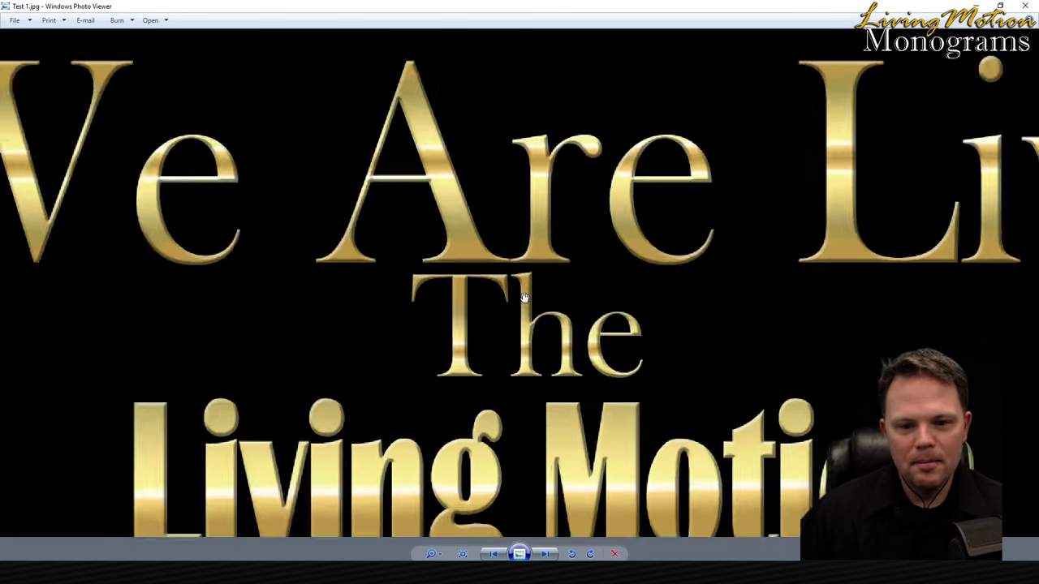
{"action": "scroll", "coordinate": [520, 383], "scroll_direction": "down", "scroll_amount": 4}
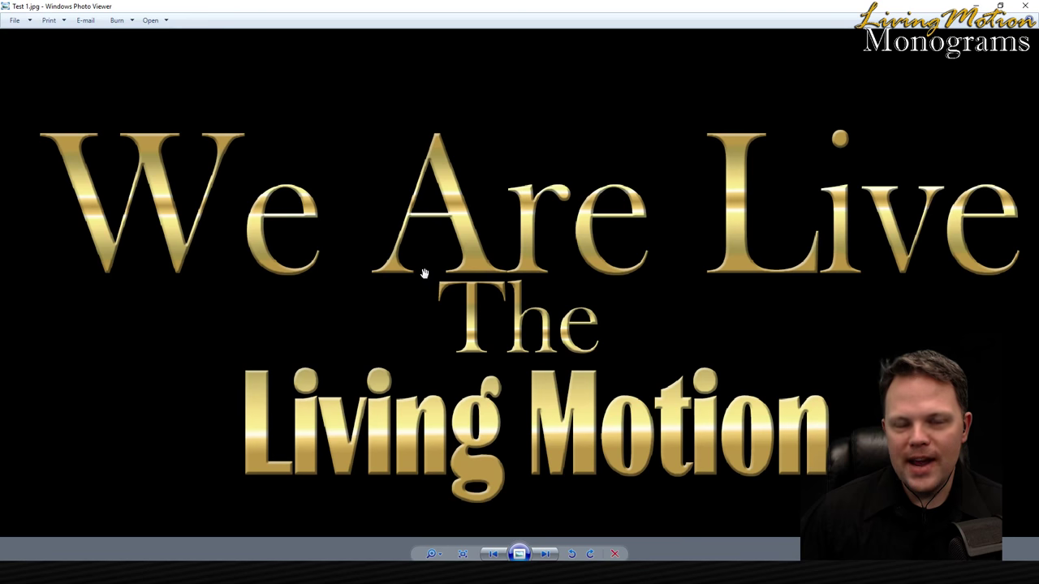
- View Test 2.jpg and Test 3.jpg, then close Photo Viewer
{"action": "left_click", "coordinate": [549, 554]}
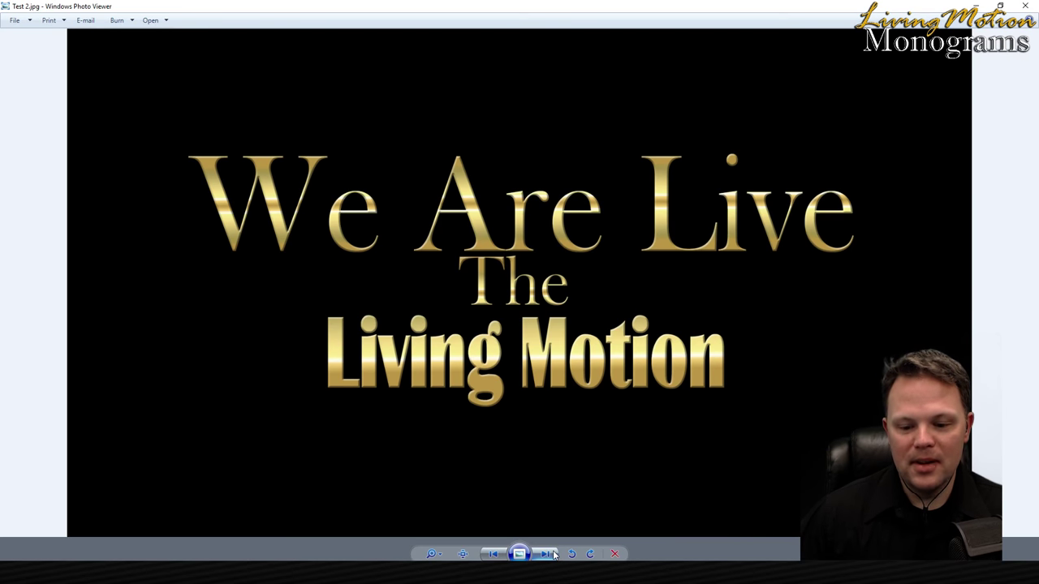
{"action": "left_click", "coordinate": [549, 555]}
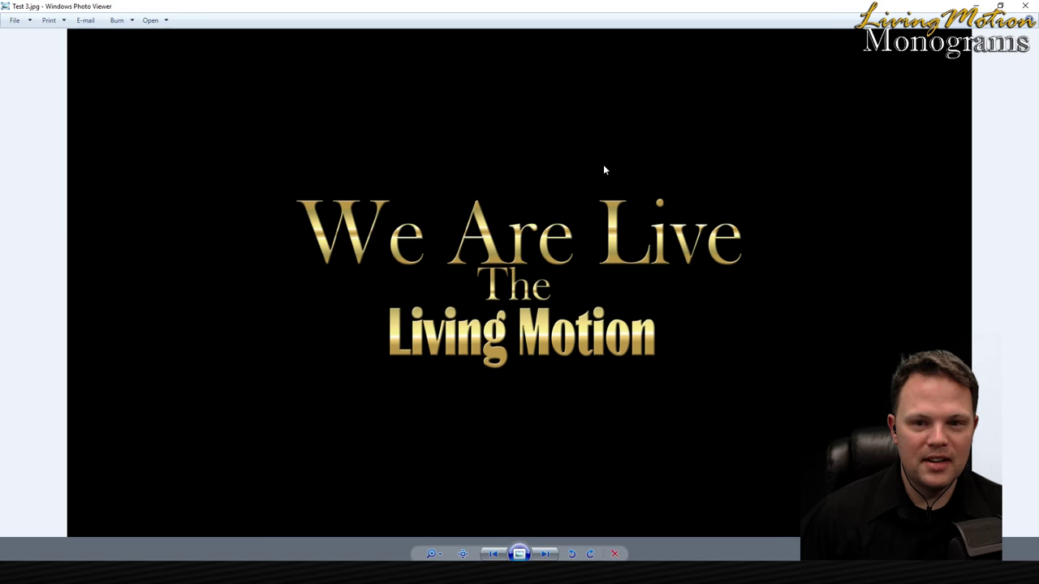
{"action": "left_click", "coordinate": [1025, 7]}
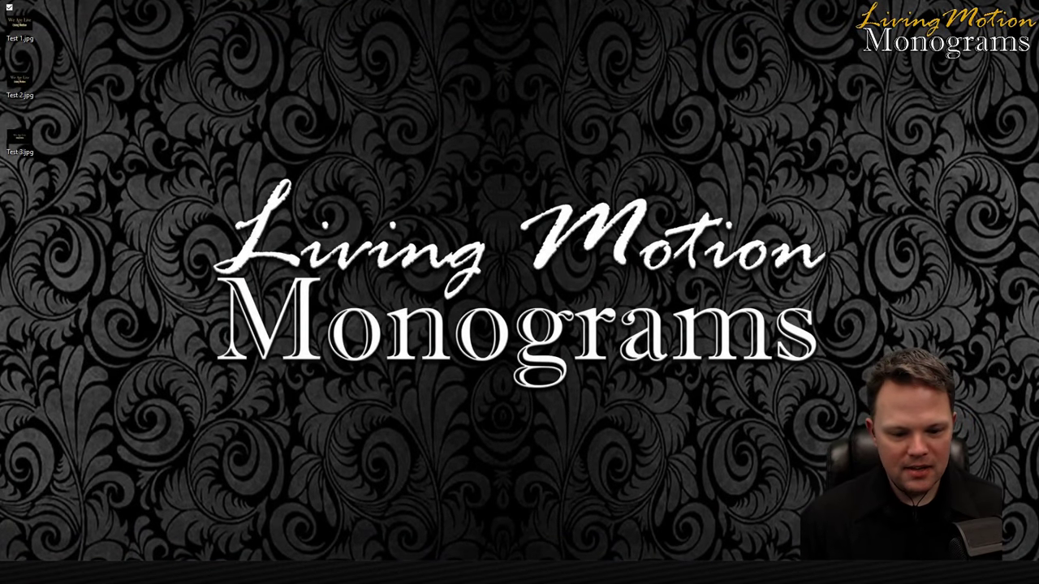
- Restore the Bank of the future 2.psd window from the taskbar and open the File menu
{"action": "mouse_move", "coordinate": [300, 573]}
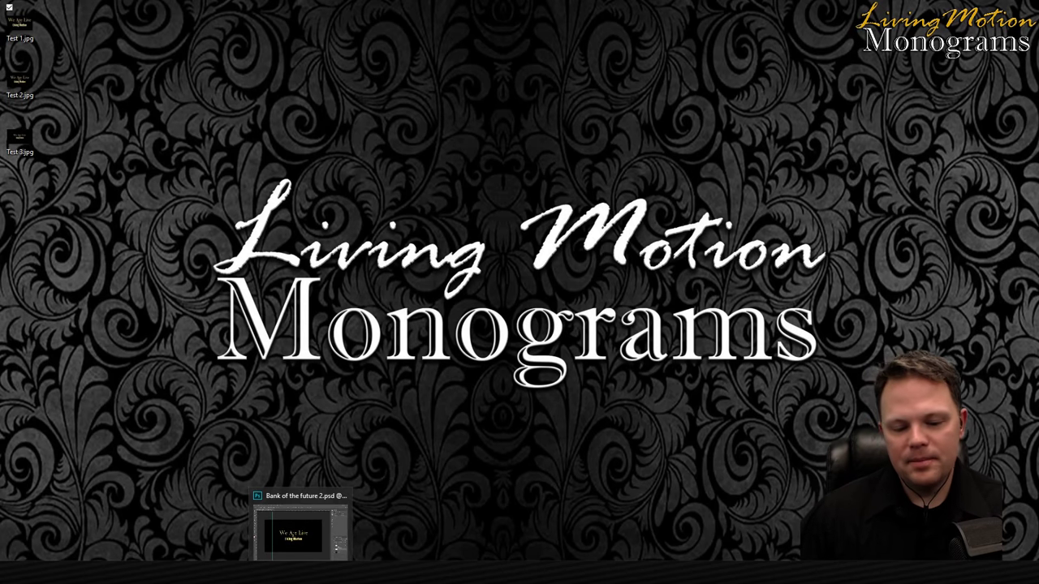
{"action": "left_click", "coordinate": [300, 532]}
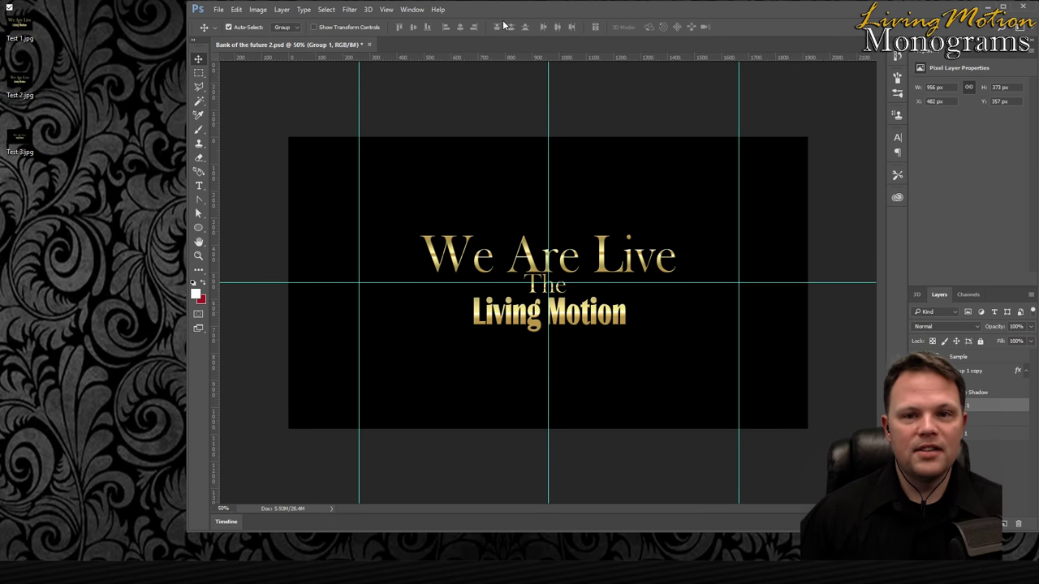
{"action": "left_click", "coordinate": [218, 9]}
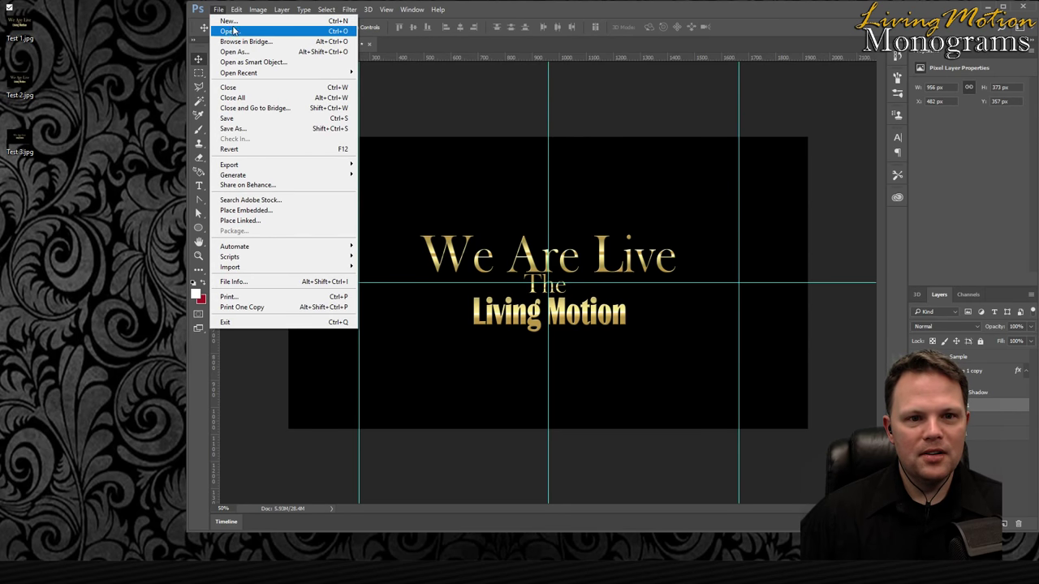
- Create a new black 1280 x 800 px document from the saved '1280x800 png' preset
{"action": "key", "text": "Escape"}
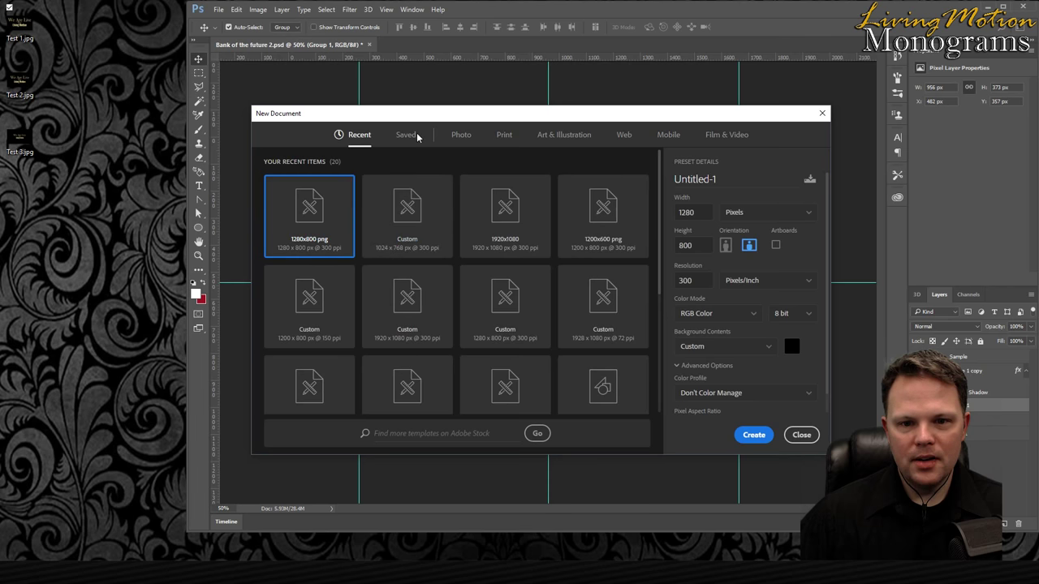
{"action": "left_click", "coordinate": [410, 136]}
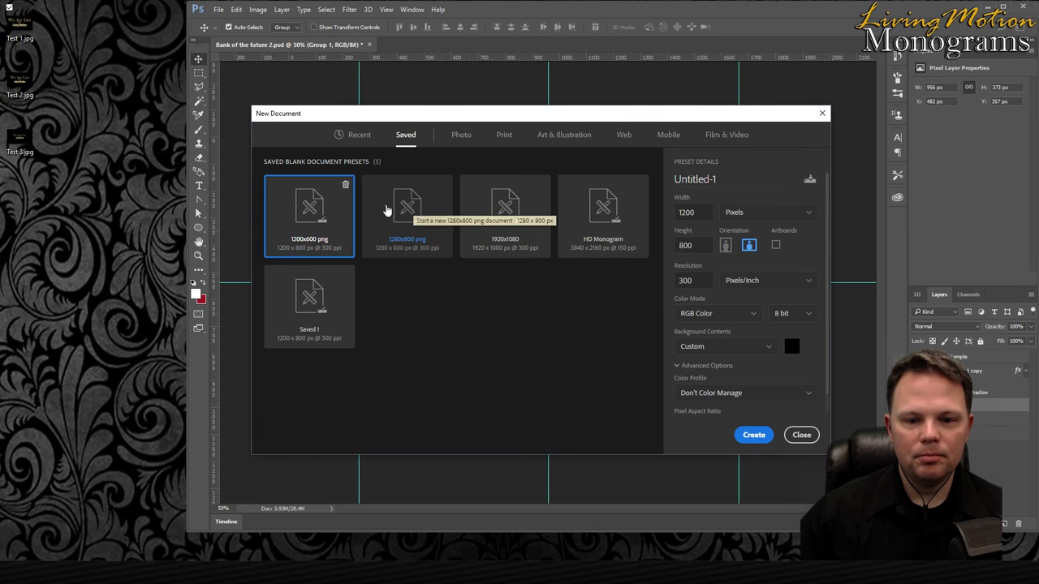
{"action": "left_click", "coordinate": [412, 196]}
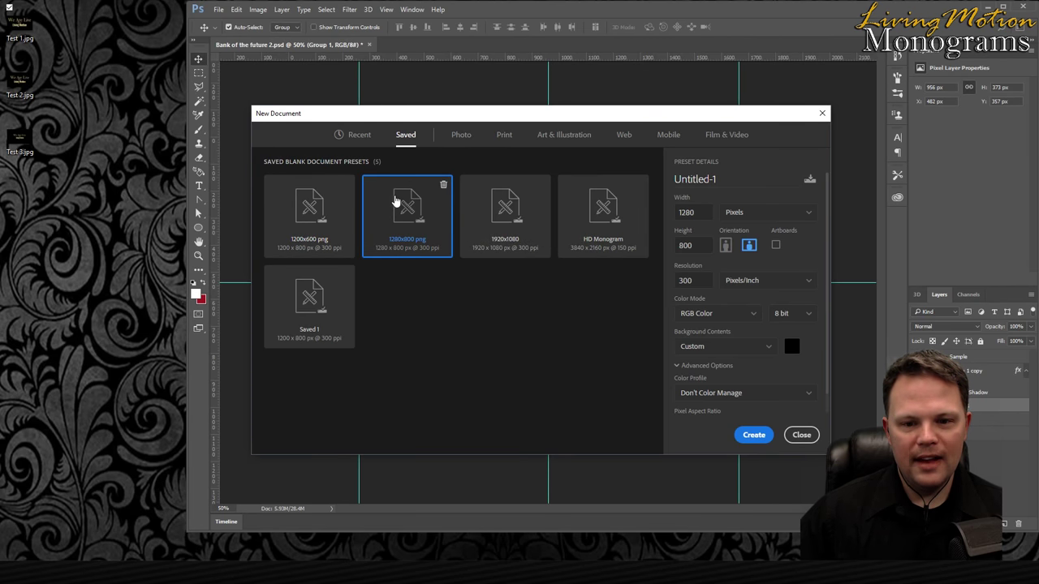
{"action": "double_click", "coordinate": [388, 195]}
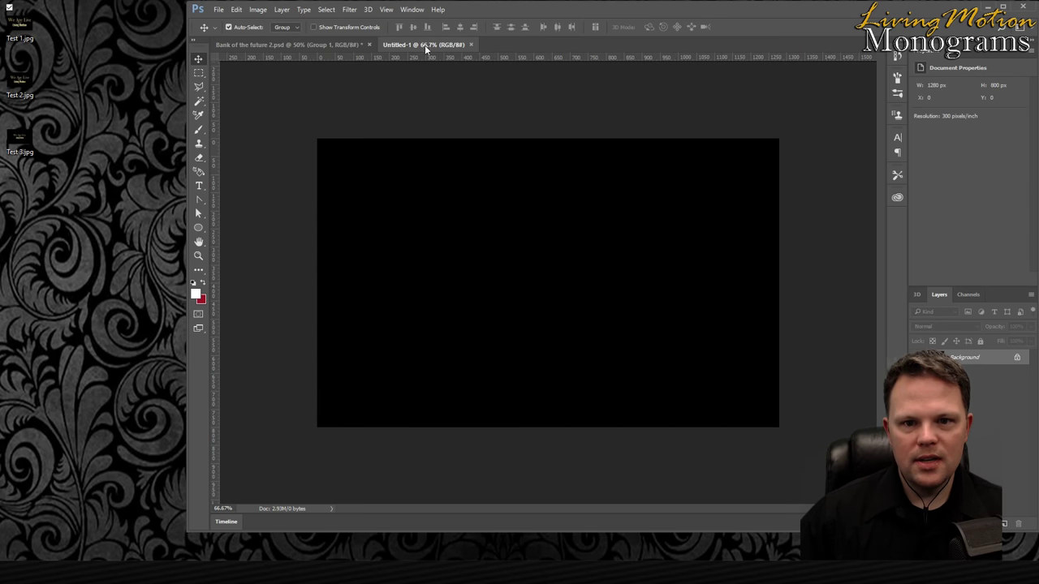
- Float Untitled-1 as its own window and position it over Bank of the future 2.psd
{"action": "left_click_drag", "start_coordinate": [423, 44], "coordinate": [388, 79]}
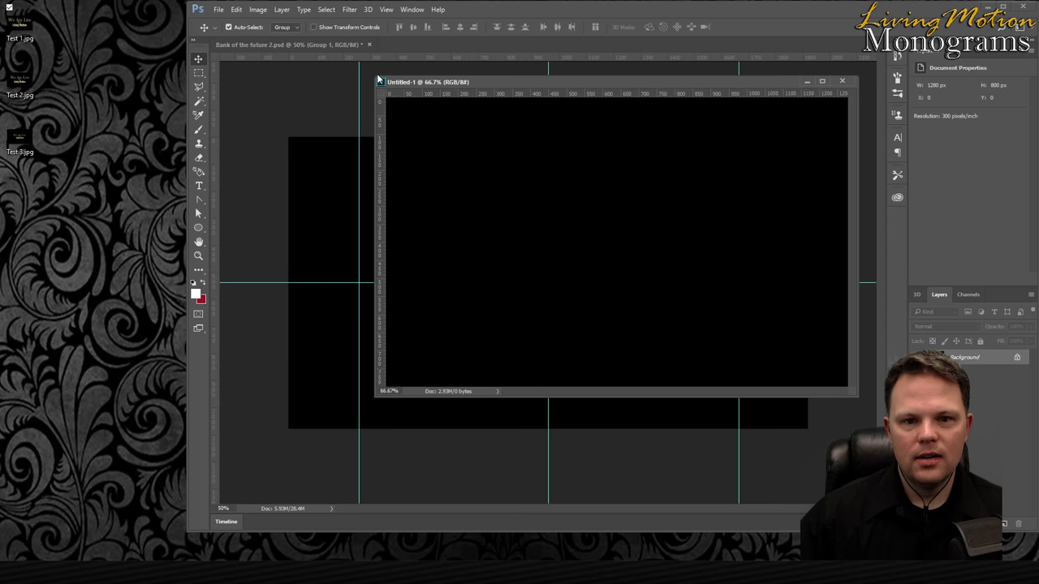
{"action": "left_click_drag", "start_coordinate": [414, 81], "coordinate": [424, 145]}
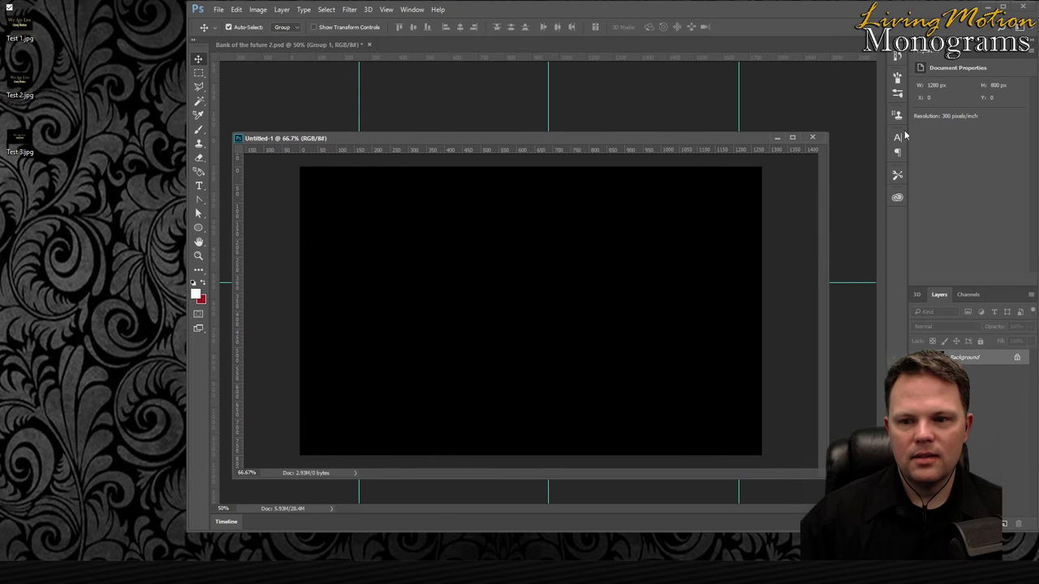
{"action": "left_click", "coordinate": [865, 143]}
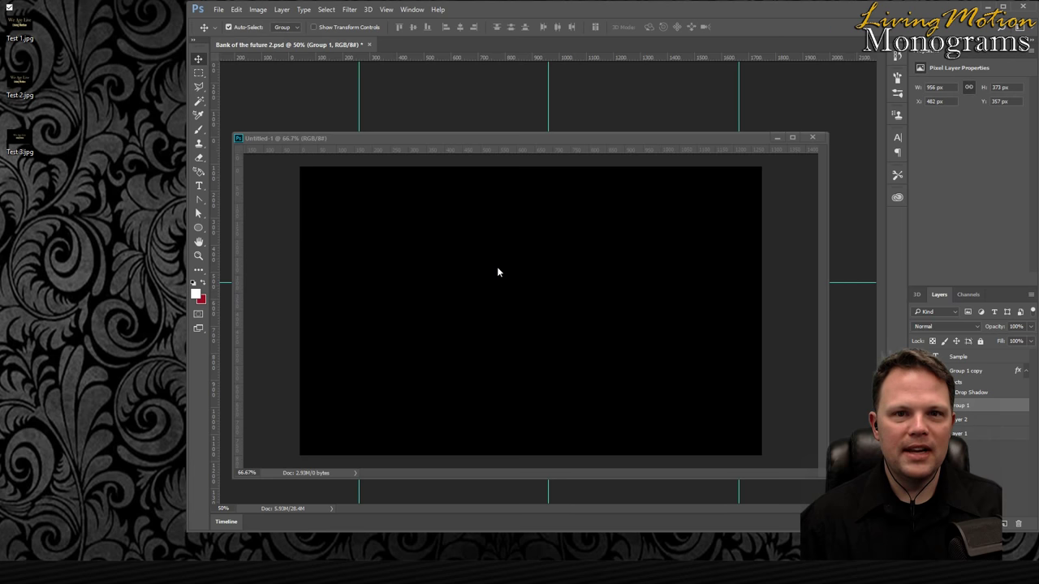
{"action": "left_click_drag", "start_coordinate": [533, 138], "coordinate": [544, 110]}
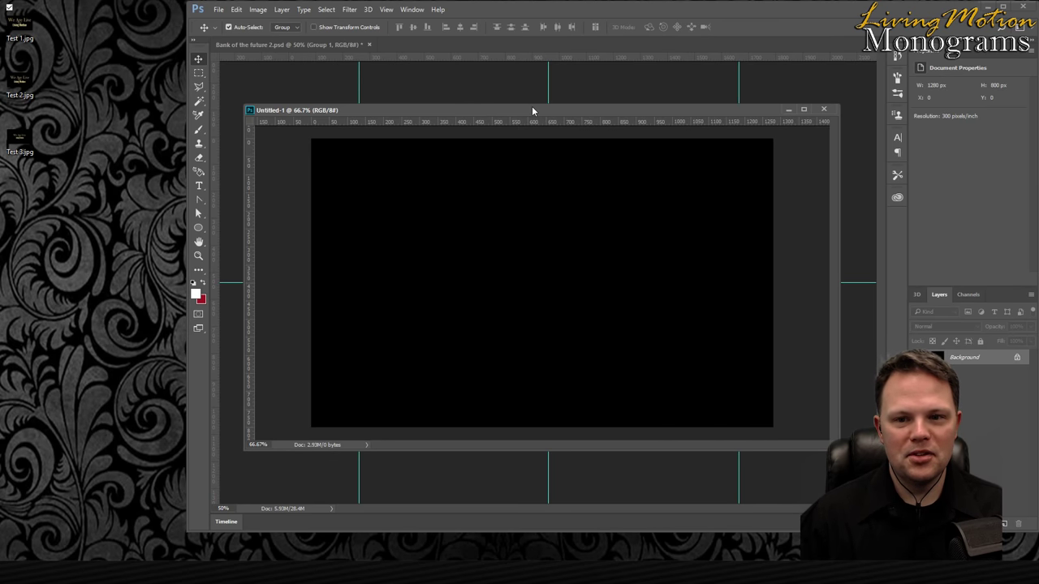
{"action": "mouse_move", "coordinate": [531, 110]}
{"action": "left_mouse_down"}
{"action": "mouse_move", "coordinate": [536, 94]}
{"action": "mouse_move", "coordinate": [529, 105]}
{"action": "left_mouse_up"}
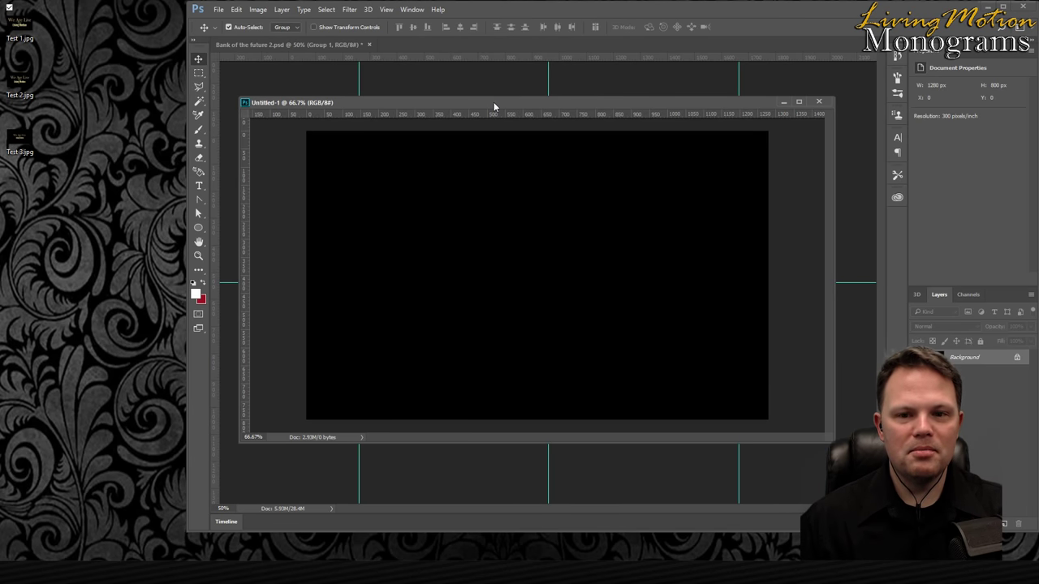
- Drag the floating Untitled-1 window into place, then activate Bank of the future 2.psd
{"action": "mouse_move", "coordinate": [493, 101]}
{"action": "left_mouse_down"}
{"action": "mouse_move", "coordinate": [489, 121]}
{"action": "mouse_move", "coordinate": [486, 90]}
{"action": "left_mouse_up"}
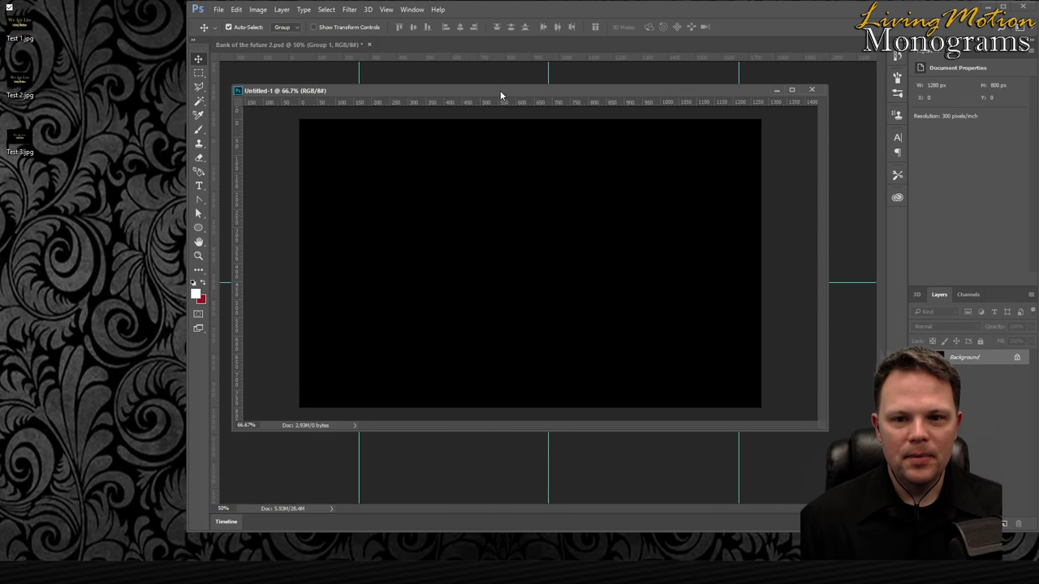
{"action": "left_click_drag", "start_coordinate": [500, 90], "coordinate": [499, 110]}
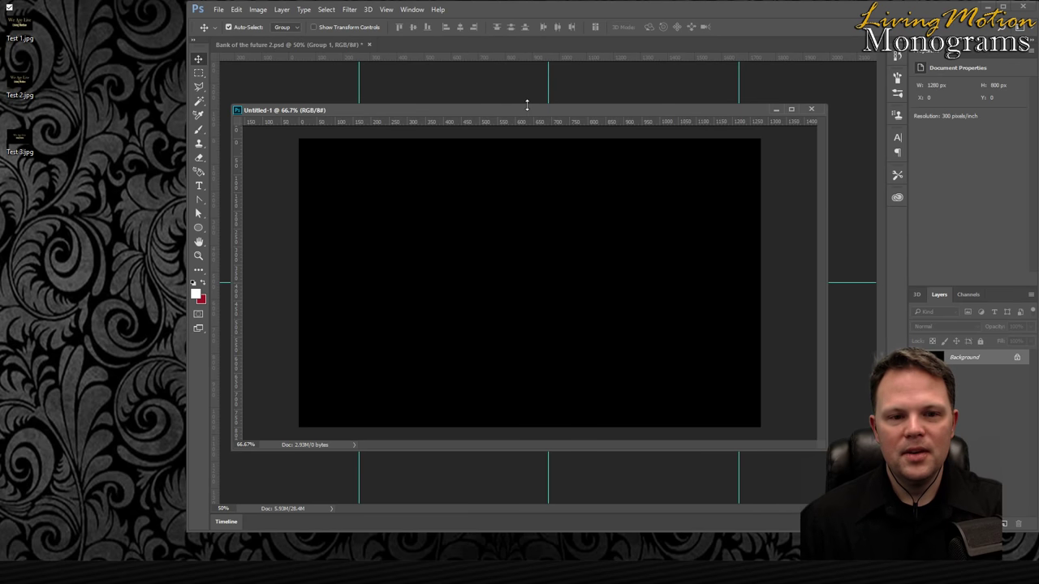
{"action": "left_click_drag", "start_coordinate": [537, 108], "coordinate": [537, 66]}
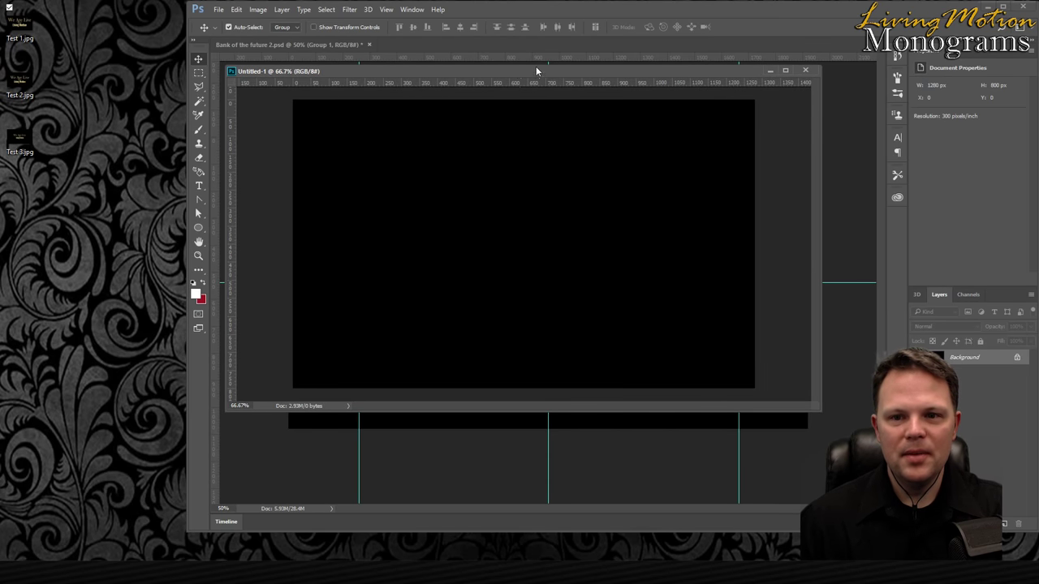
{"action": "left_click_drag", "start_coordinate": [536, 69], "coordinate": [556, 138]}
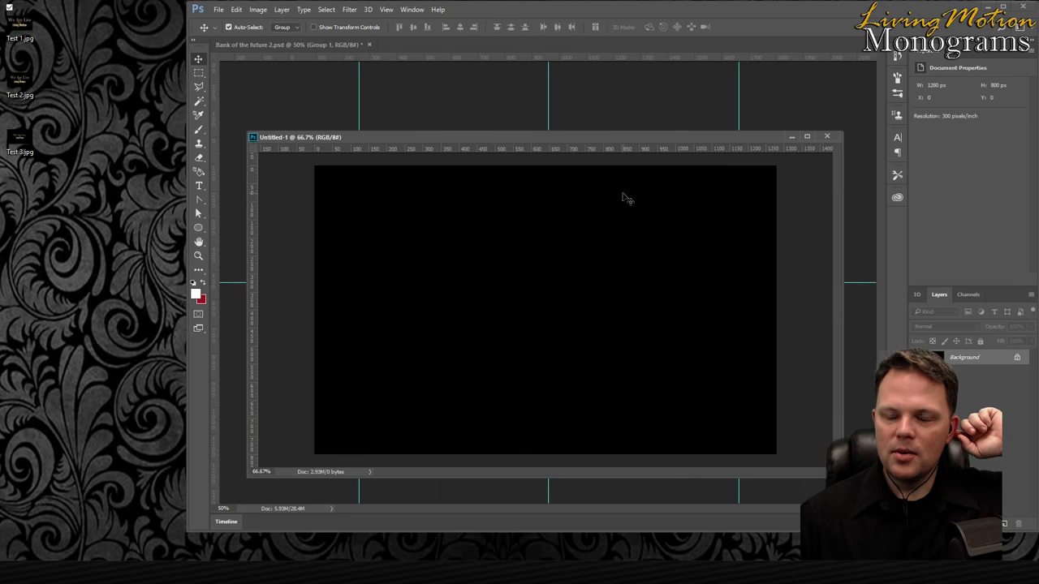
{"action": "left_click", "coordinate": [620, 88]}
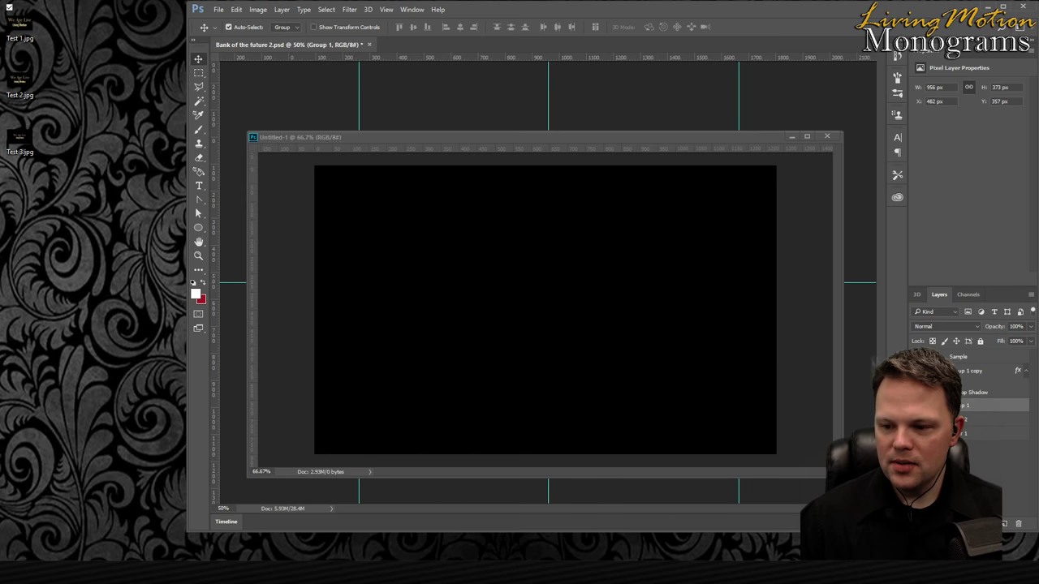
- Copy Group 1's gold title into Untitled-1, scale it to about 131.6% and shift it down
{"action": "left_click_drag", "start_coordinate": [966, 406], "coordinate": [497, 296]}
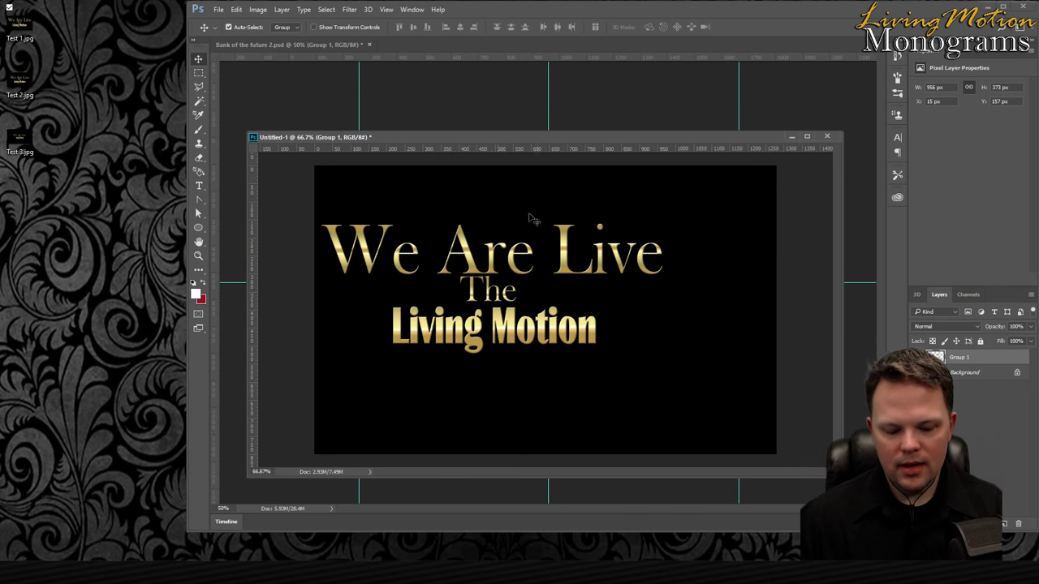
{"action": "key", "text": "ctrl"}
{"action": "key", "text": "ctrl+t"}
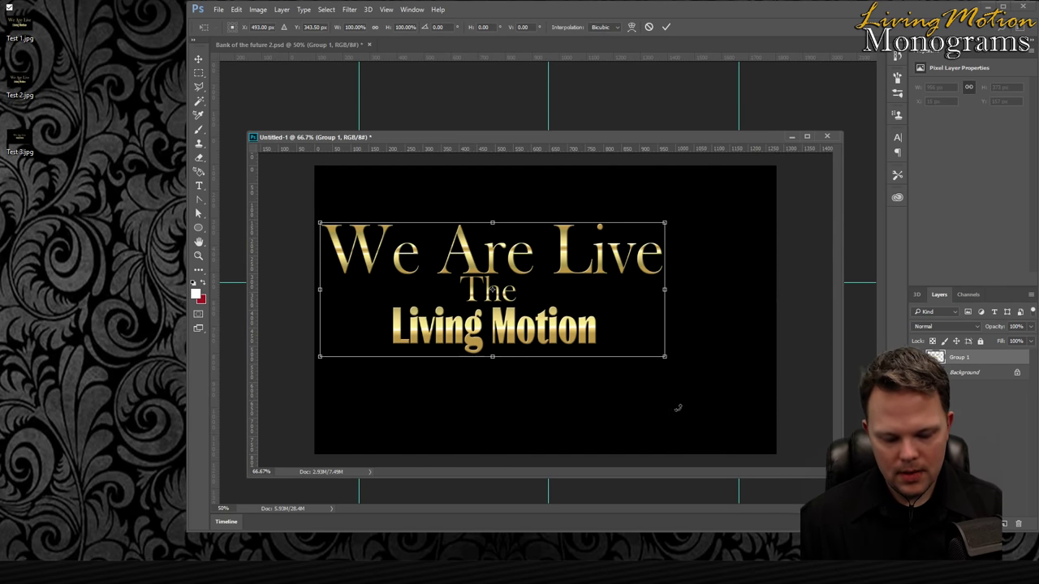
{"action": "left_click_drag", "start_coordinate": [666, 357], "coordinate": [754, 453]}
{"action": "left_click_drag", "start_coordinate": [539, 336], "coordinate": [534, 344]}
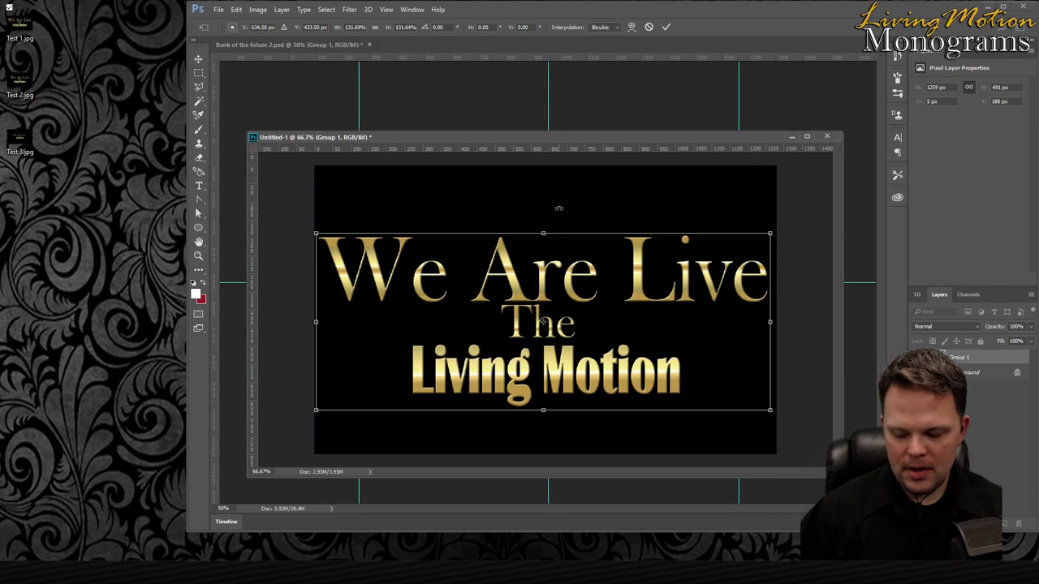
{"action": "key", "text": "Return"}
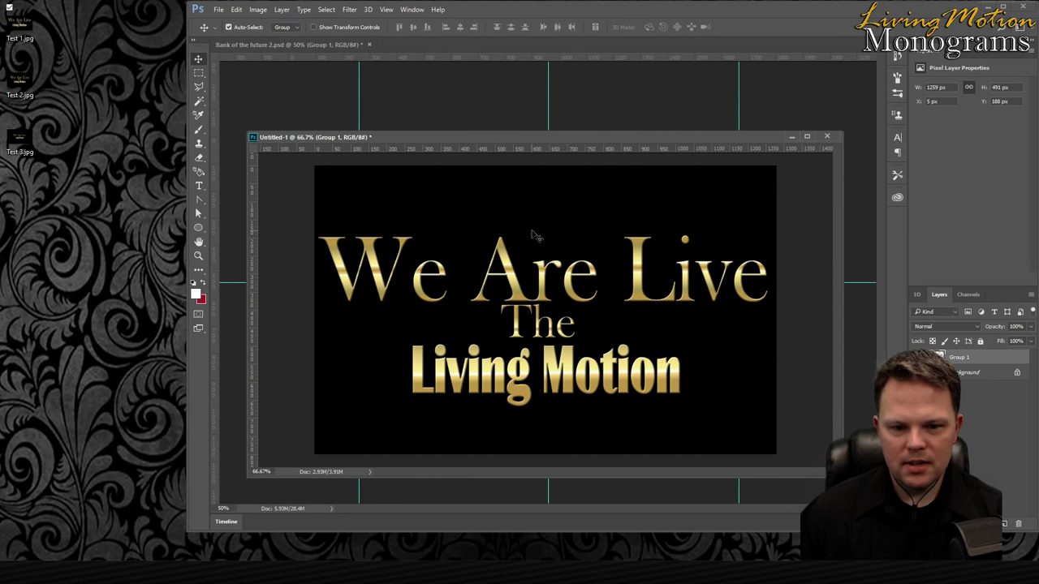
- Save Untitled-1 to the Desktop in PNG format as Untitled-1.png
{"action": "left_click", "coordinate": [219, 10]}
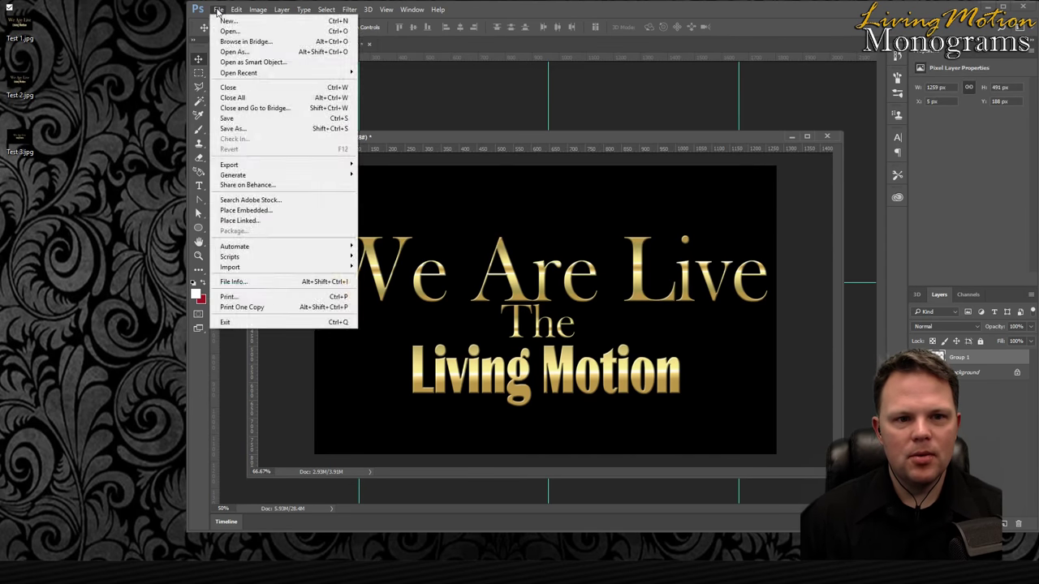
{"action": "left_click", "coordinate": [218, 9]}
{"action": "left_click", "coordinate": [219, 10]}
{"action": "left_click", "coordinate": [260, 128]}
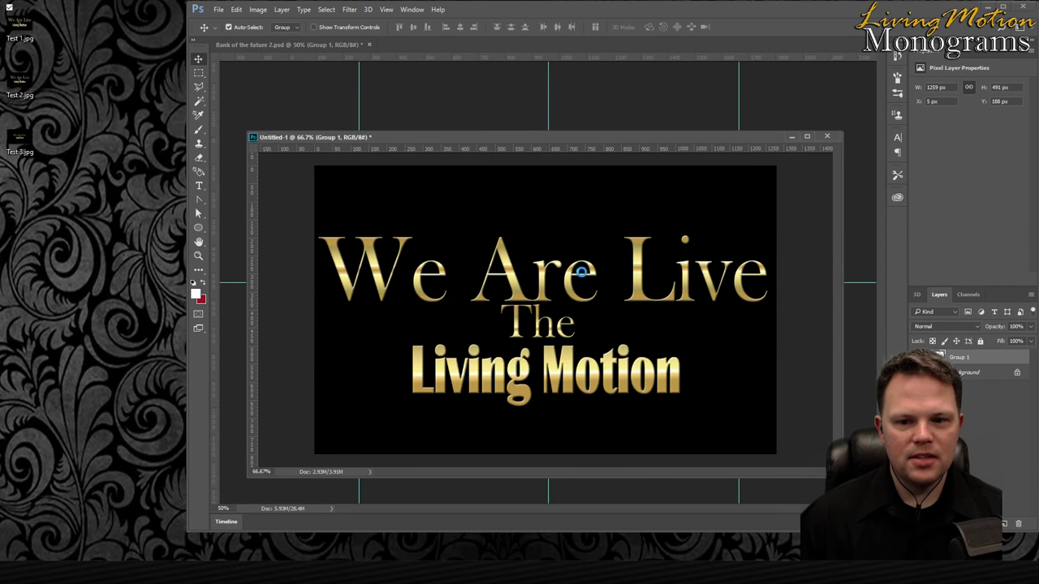
{"action": "left_click", "coordinate": [354, 450]}
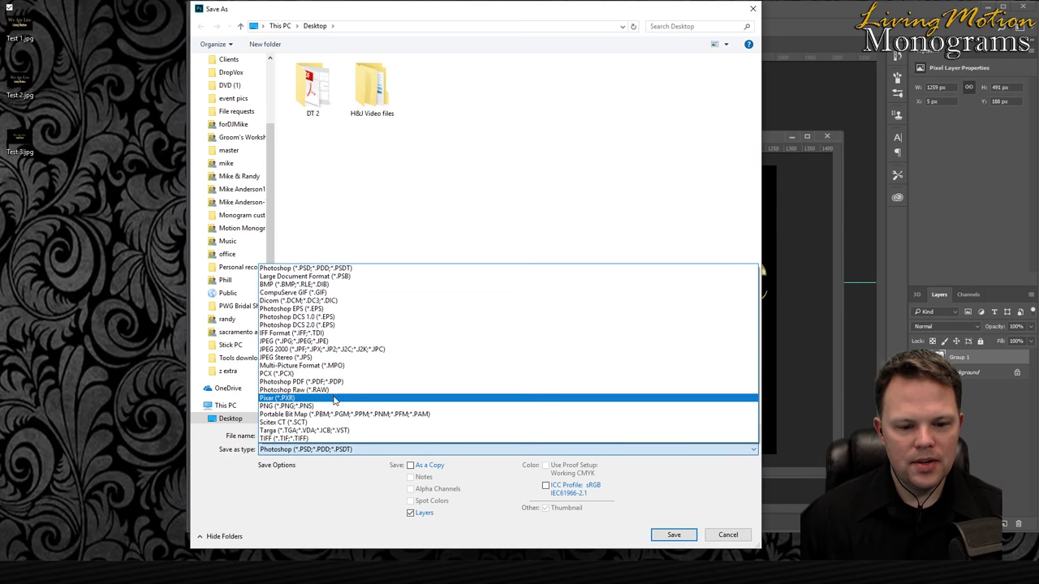
{"action": "left_click", "coordinate": [329, 407]}
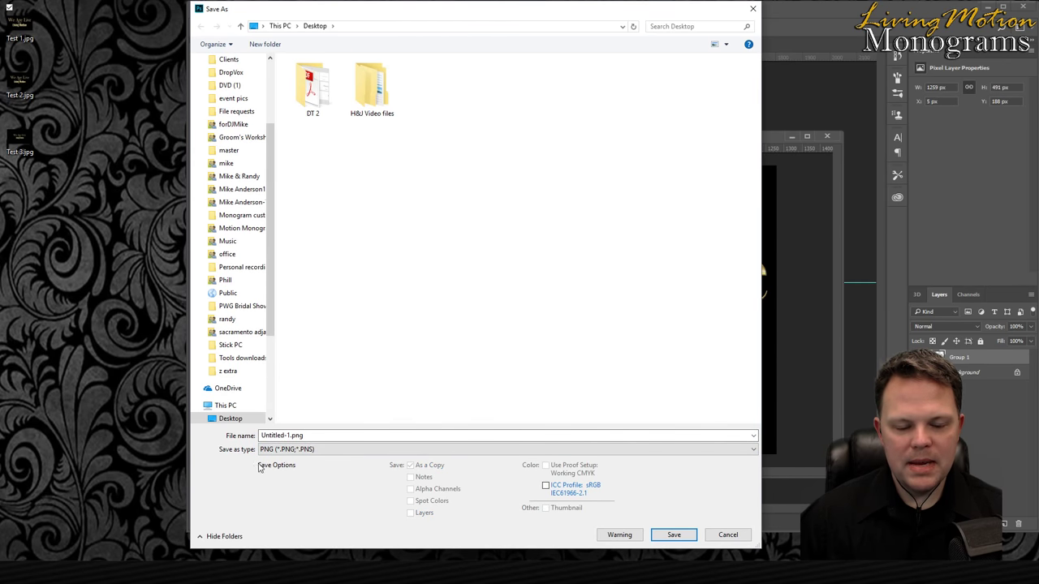
{"action": "left_click", "coordinate": [684, 541]}
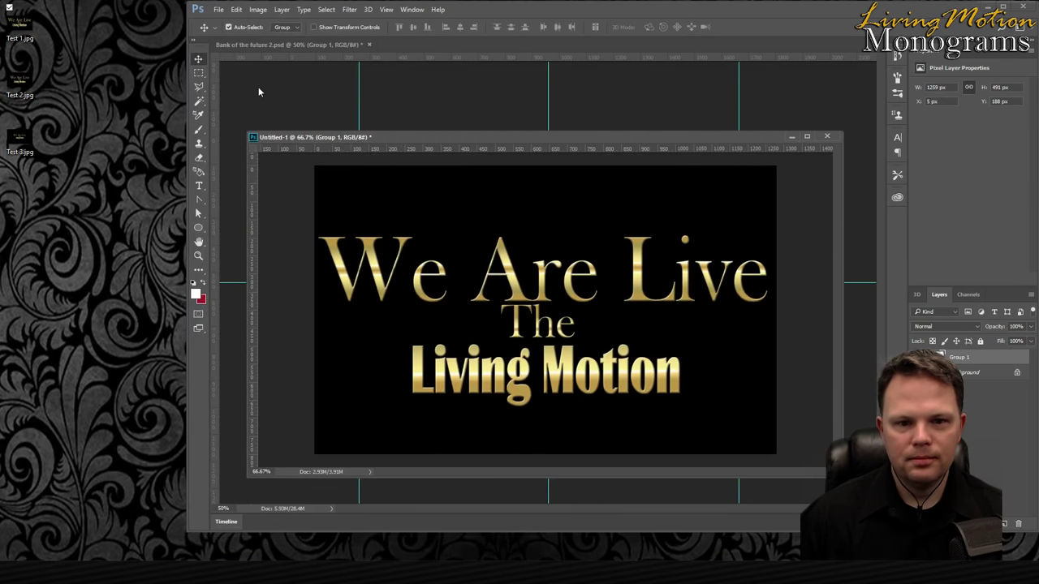
{"action": "left_click_drag", "start_coordinate": [494, 138], "coordinate": [502, 99]}
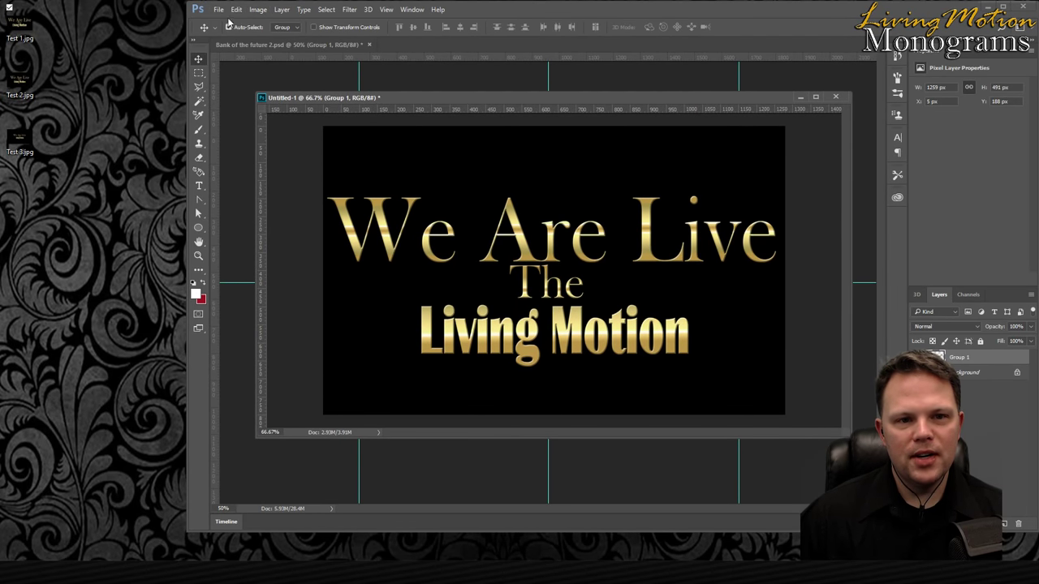
{"action": "left_click", "coordinate": [256, 11]}
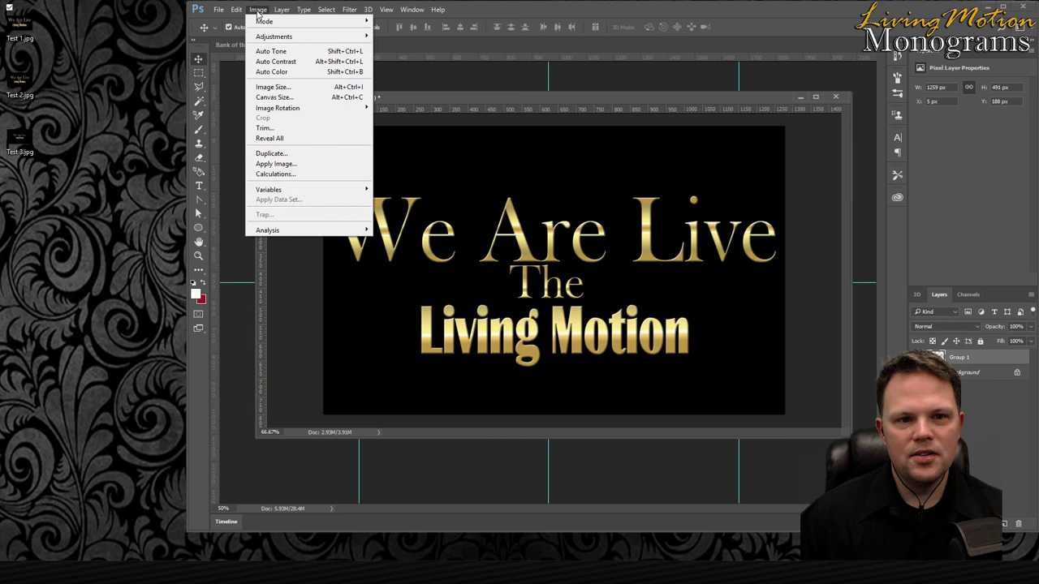
{"action": "mouse_move", "coordinate": [276, 27]}
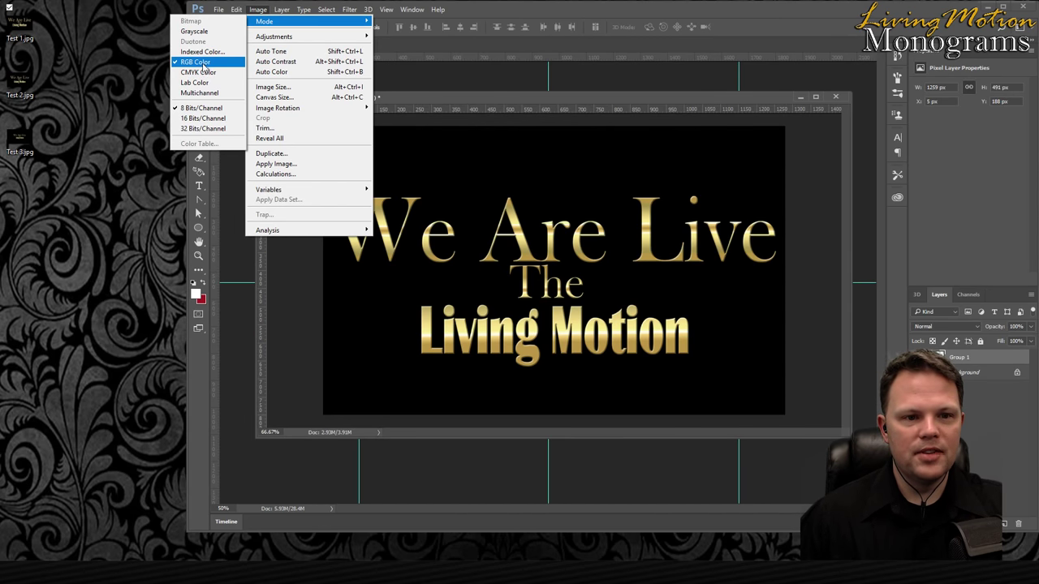
{"action": "left_click", "coordinate": [205, 66]}
- Save the canvas to the desktop as 3.png with the default PNG options
{"action": "left_click", "coordinate": [218, 9]}
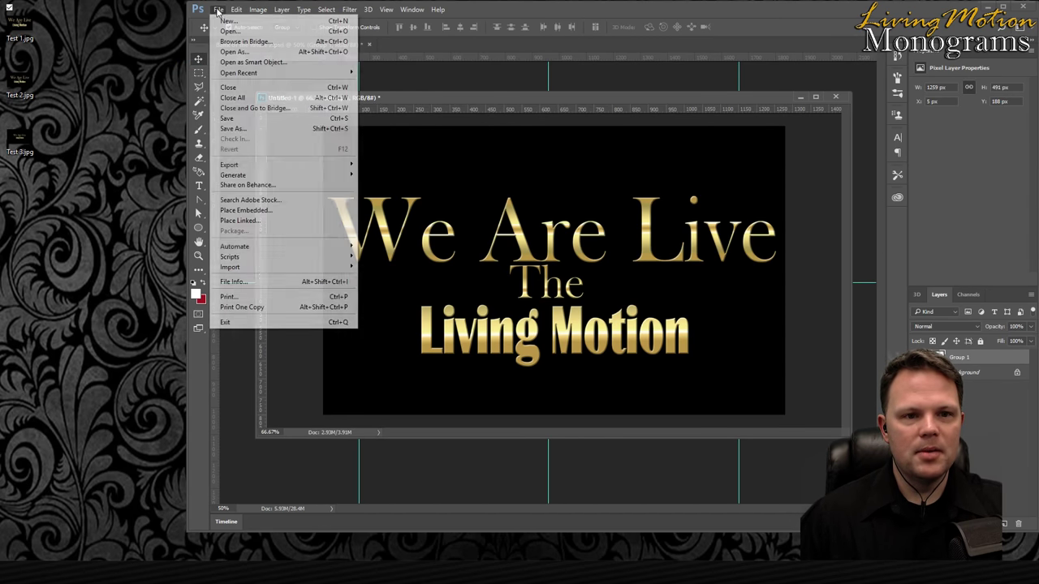
{"action": "left_click", "coordinate": [248, 132]}
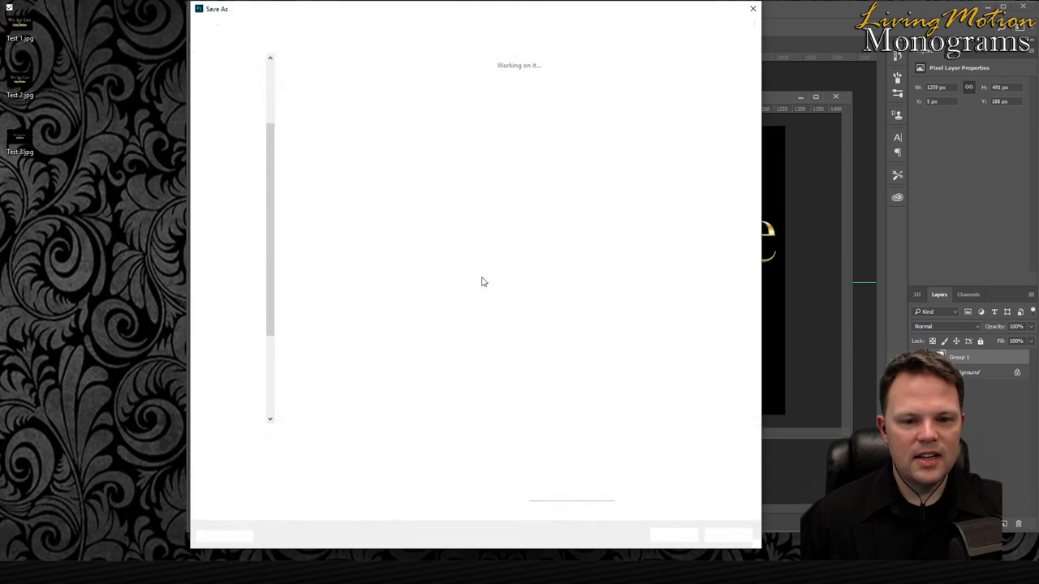
{"action": "left_click", "coordinate": [376, 451]}
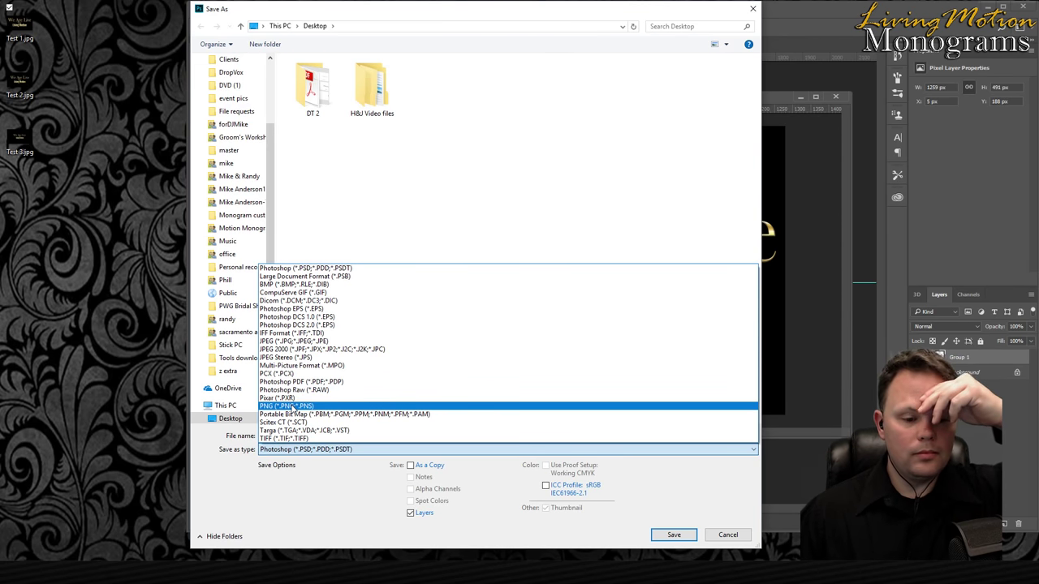
{"action": "left_click", "coordinate": [296, 406]}
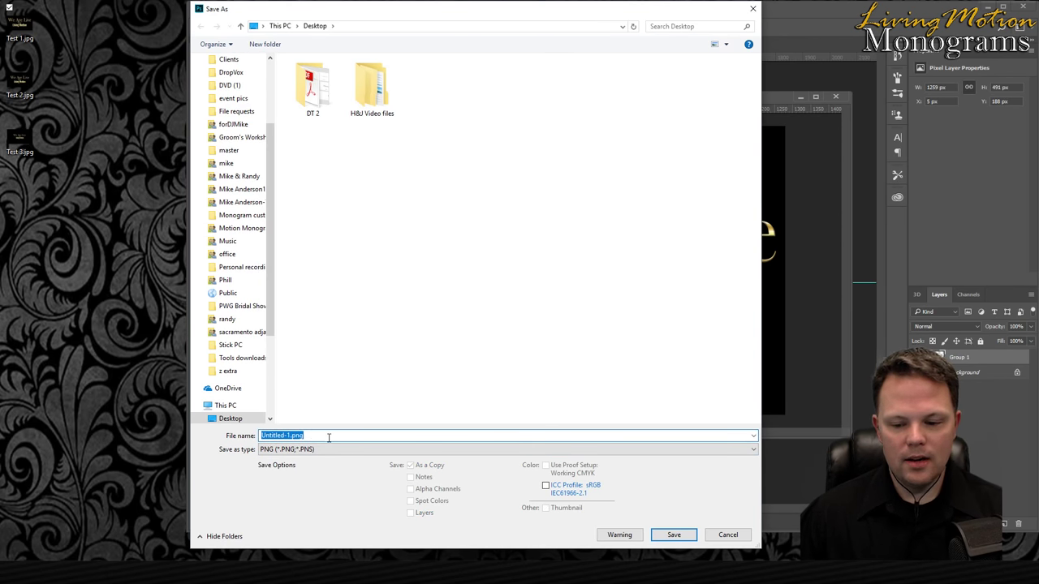
{"action": "type", "text": "3"}
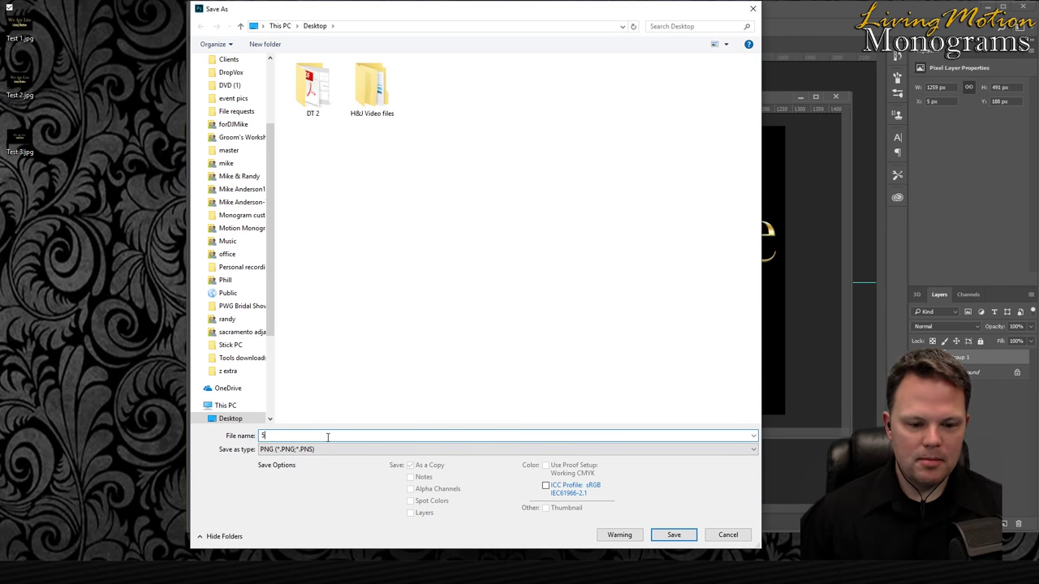
{"action": "left_click", "coordinate": [685, 536]}
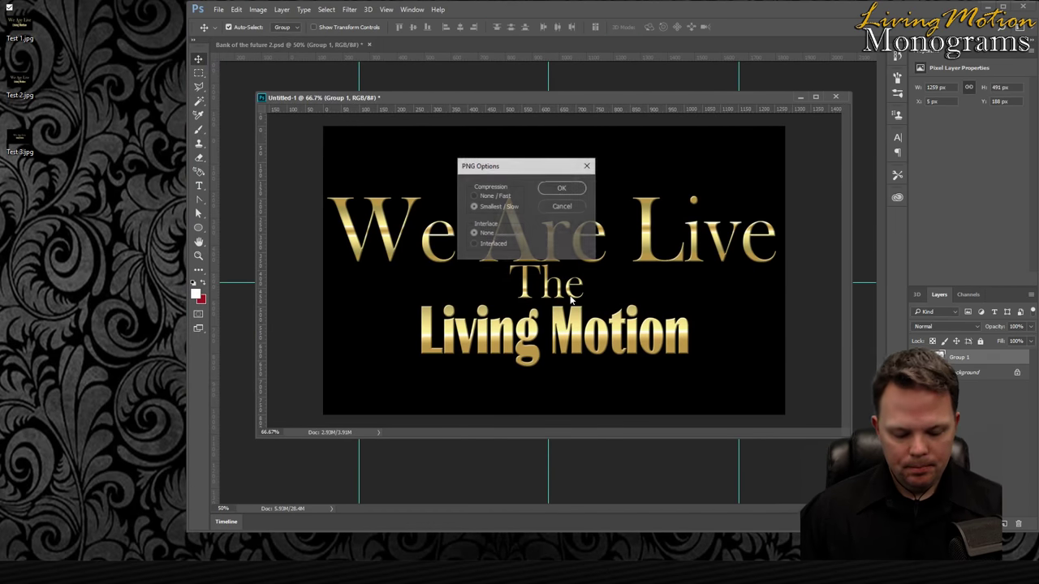
{"action": "left_click", "coordinate": [560, 188]}
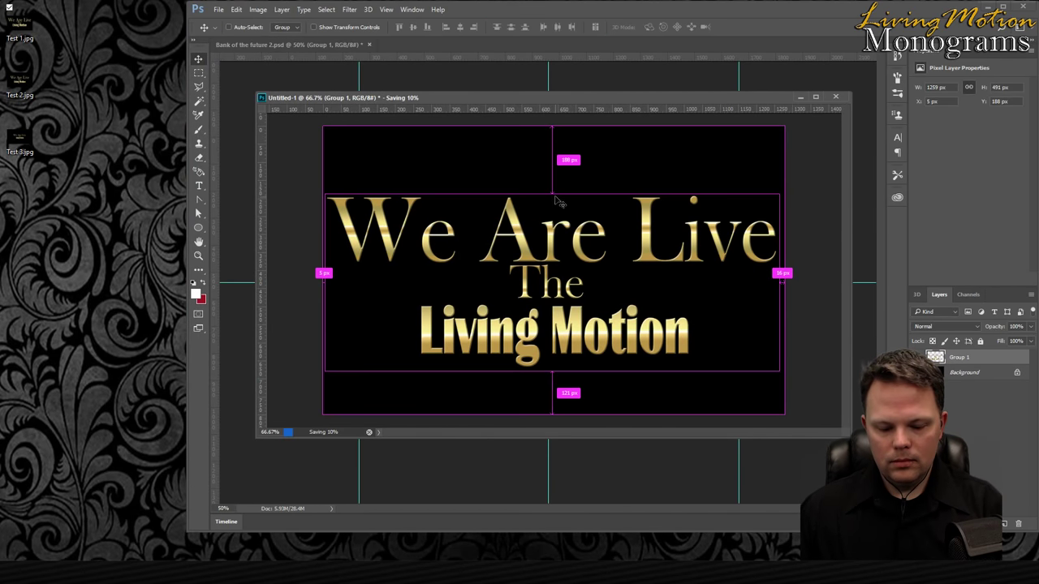
- Shrink the gold title to about 83.1% and shift it right and down
{"action": "key", "text": "ctrl+t"}
{"action": "left_click_drag", "start_coordinate": [779, 375], "coordinate": [704, 307]}
{"action": "left_click_drag", "start_coordinate": [536, 279], "coordinate": [610, 294]}
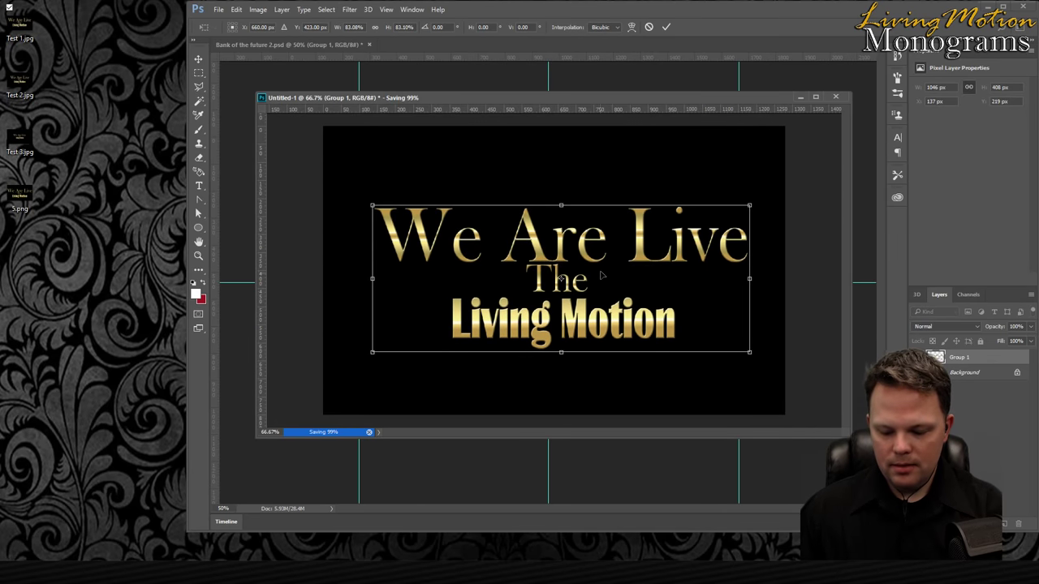
{"action": "key", "text": "Return"}
- Begin another Save As in PNG format and select the existing file name for replacement
{"action": "left_click", "coordinate": [218, 9]}
{"action": "left_click", "coordinate": [232, 129]}
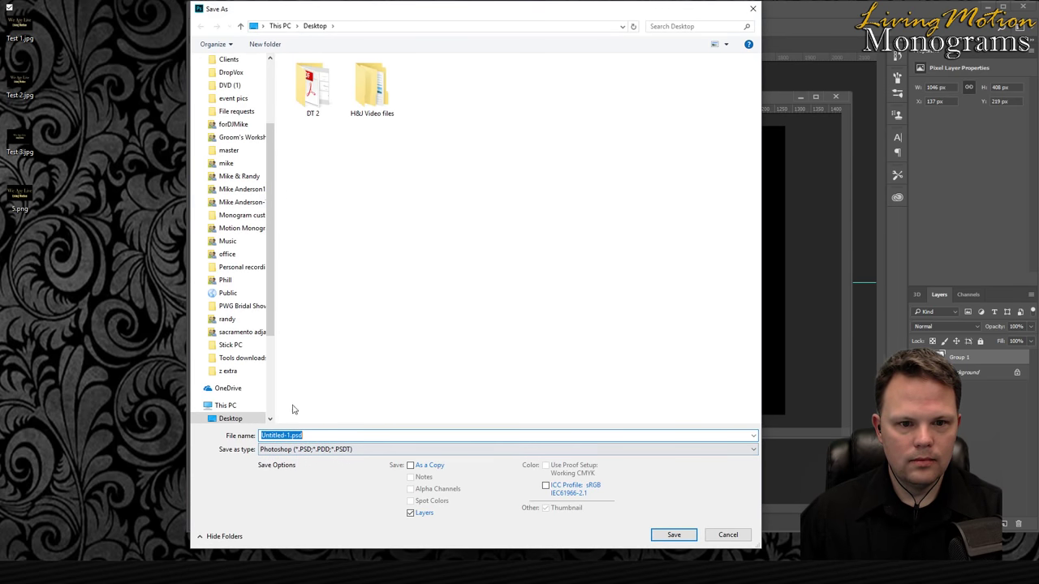
{"action": "left_click", "coordinate": [321, 450]}
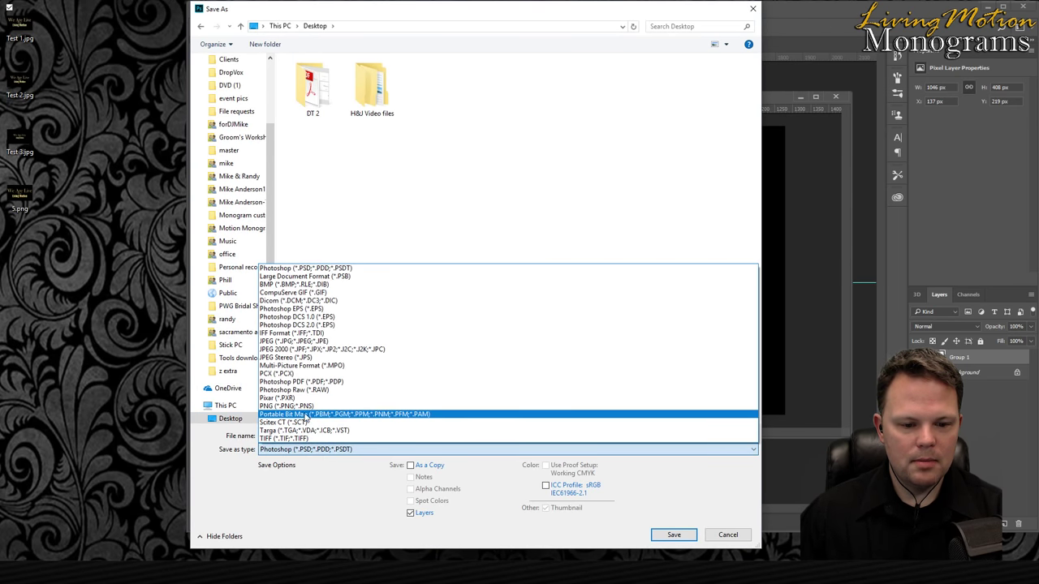
{"action": "left_click", "coordinate": [312, 417]}
{"action": "left_click", "coordinate": [311, 435]}
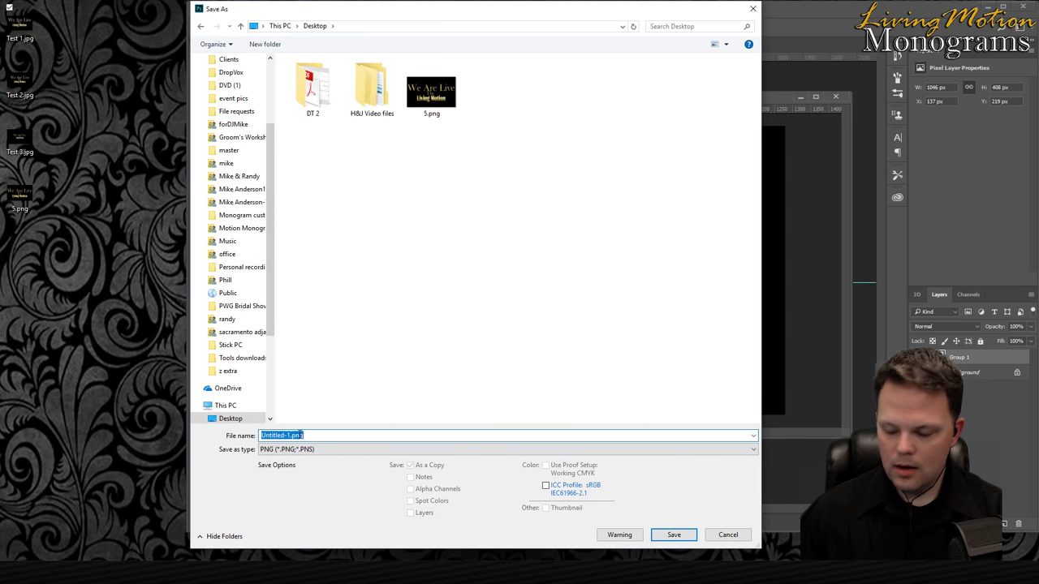
- Finish saving the image as 4.png with the default PNG options
{"action": "type", "text": "4"}
{"action": "left_click", "coordinate": [674, 537]}
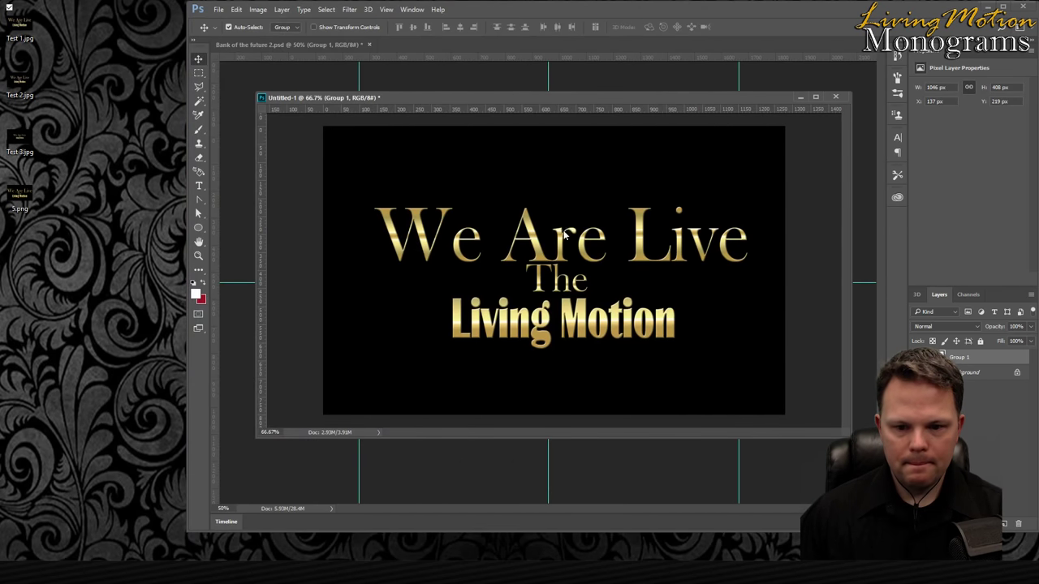
{"action": "left_click", "coordinate": [567, 191]}
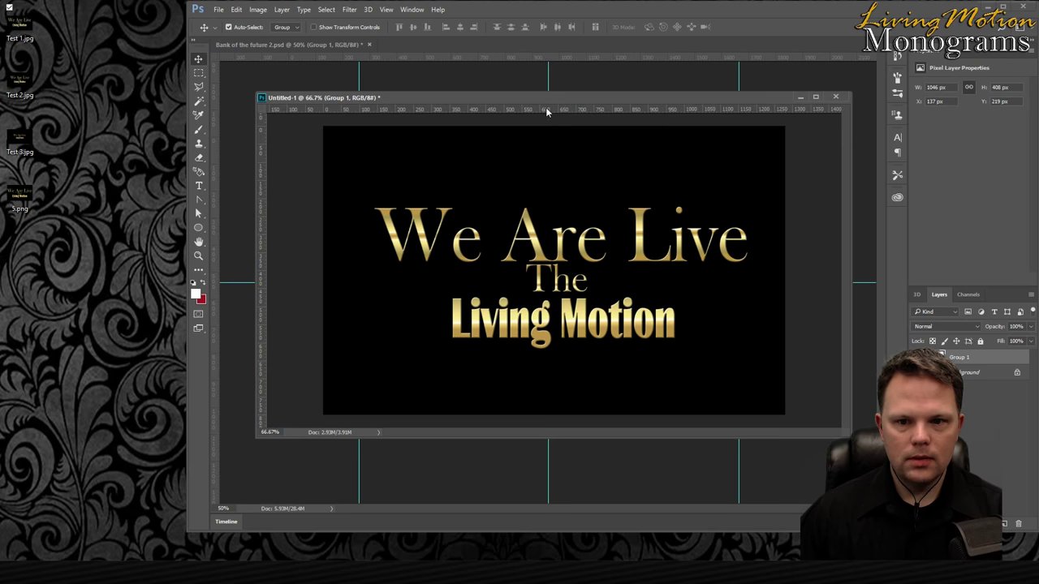
{"action": "left_click_drag", "start_coordinate": [546, 101], "coordinate": [491, 114]}
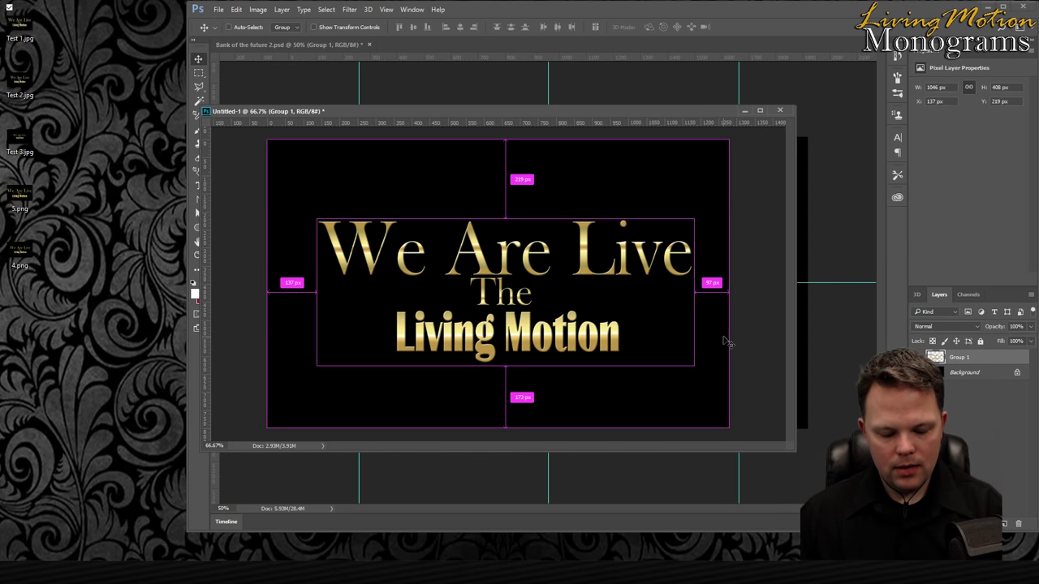
- Shrink the title group further toward the top-left and commit the transform
{"action": "key", "text": "ctrl+y"}
{"action": "key", "text": "ctrl+t"}
{"action": "left_click_drag", "start_coordinate": [693, 365], "coordinate": [594, 317]}
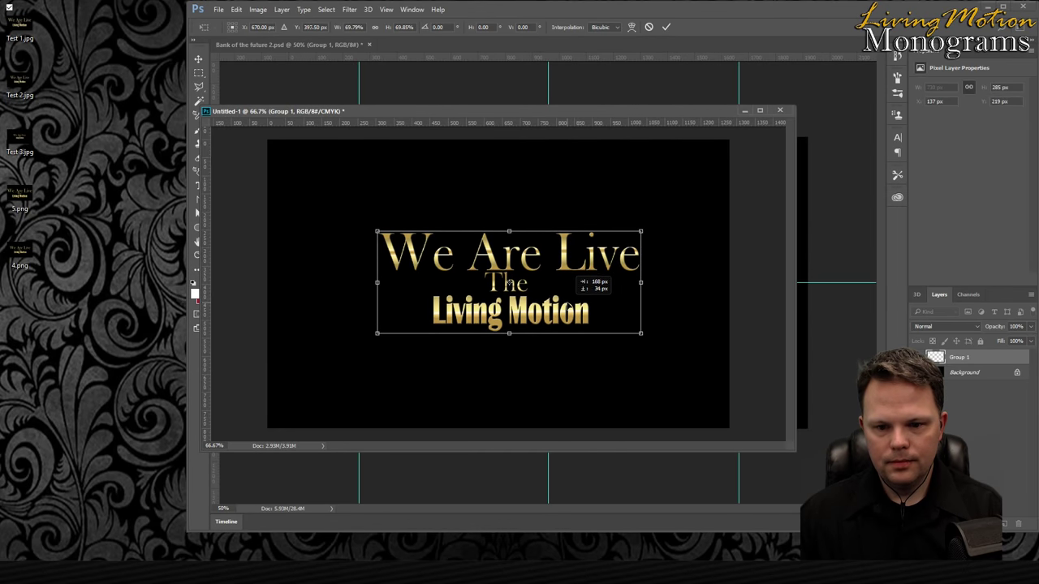
{"action": "key", "text": "Return"}
- Save the image as PNG 3.png, then minimize Photoshop to show the desktop
{"action": "left_click", "coordinate": [217, 10]}
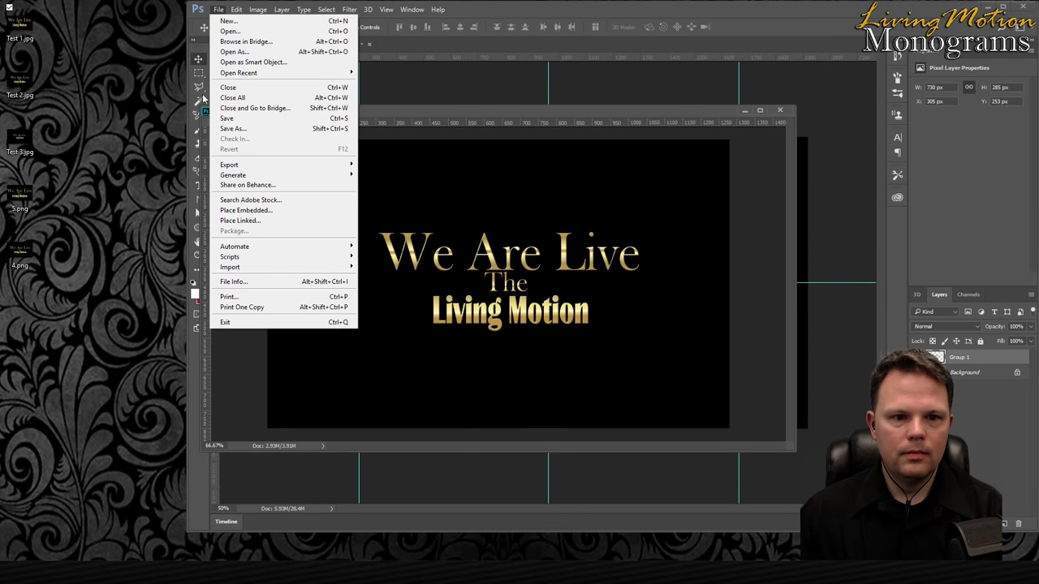
{"action": "left_click", "coordinate": [235, 128]}
{"action": "left_click", "coordinate": [341, 449]}
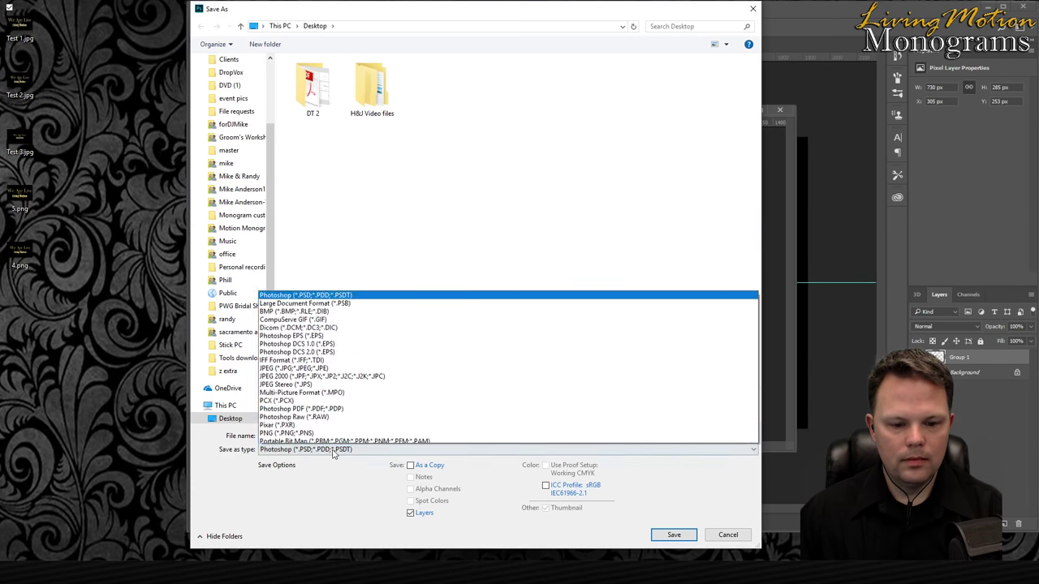
{"action": "left_click", "coordinate": [299, 408]}
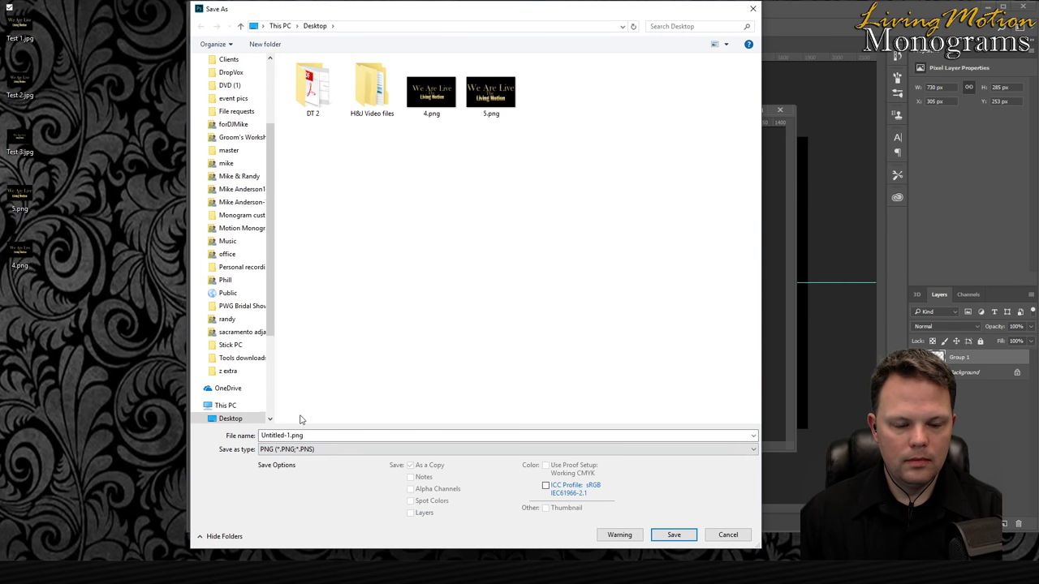
{"action": "left_click", "coordinate": [505, 104]}
{"action": "double_click", "coordinate": [293, 436]}
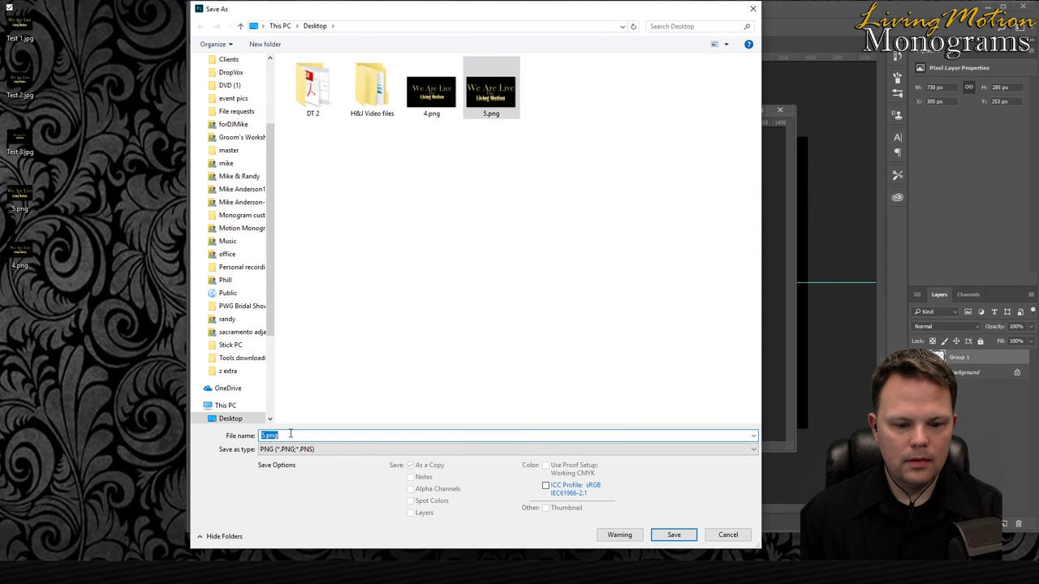
{"action": "type", "text": "3"}
{"action": "left_click", "coordinate": [654, 532]}
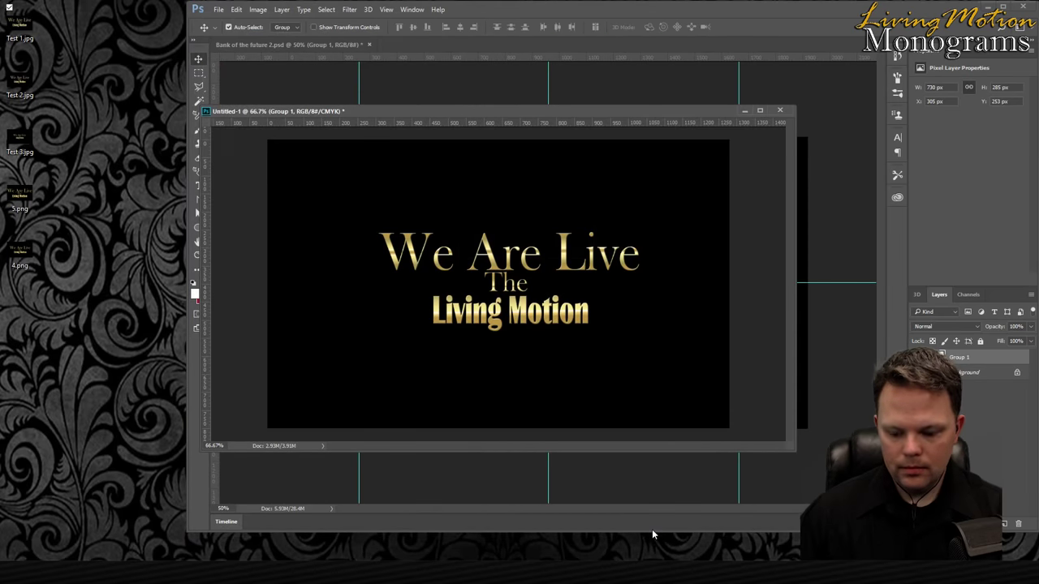
{"action": "left_click", "coordinate": [744, 112]}
{"action": "left_click", "coordinate": [992, 7]}
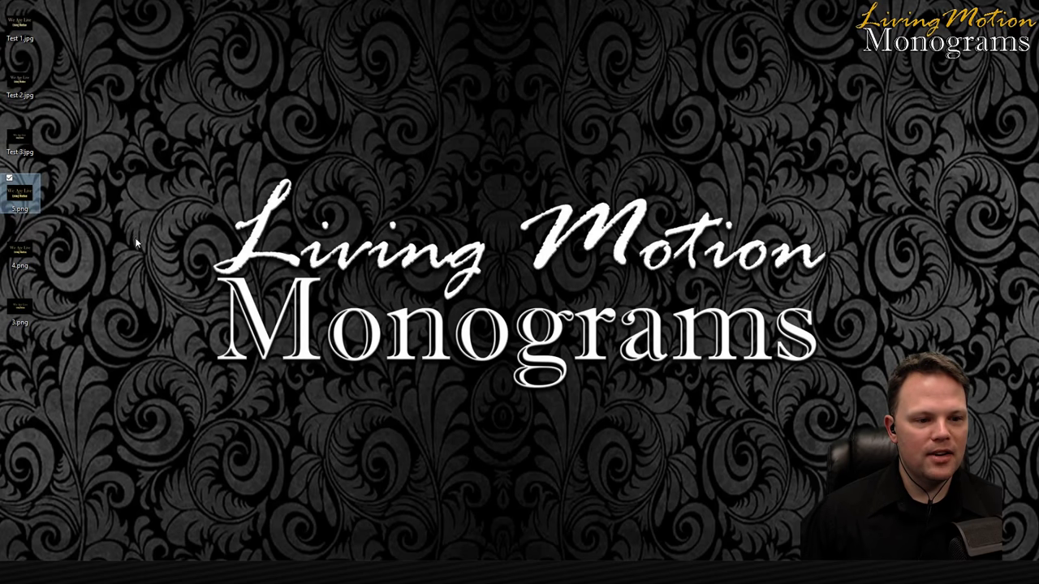
{"action": "double_click", "coordinate": [24, 193]}
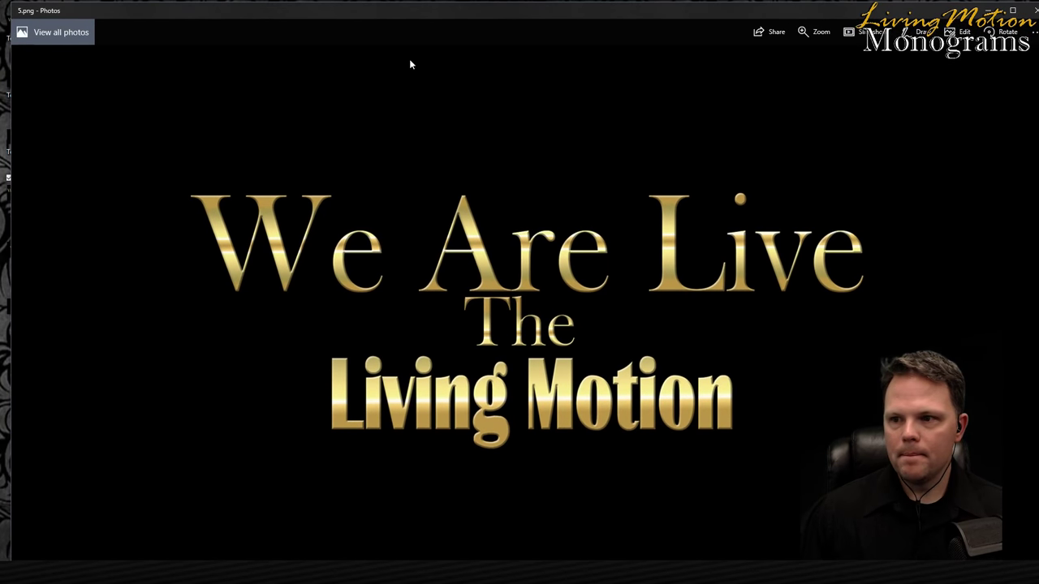
{"action": "left_click", "coordinate": [1018, 9]}
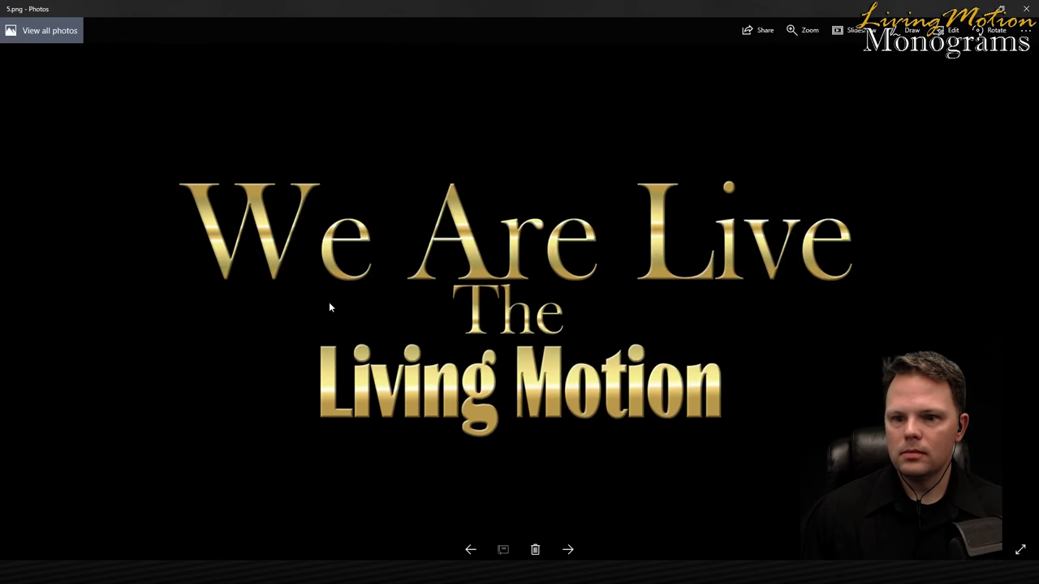
{"action": "left_click", "coordinate": [569, 550]}
{"action": "left_click", "coordinate": [571, 551]}
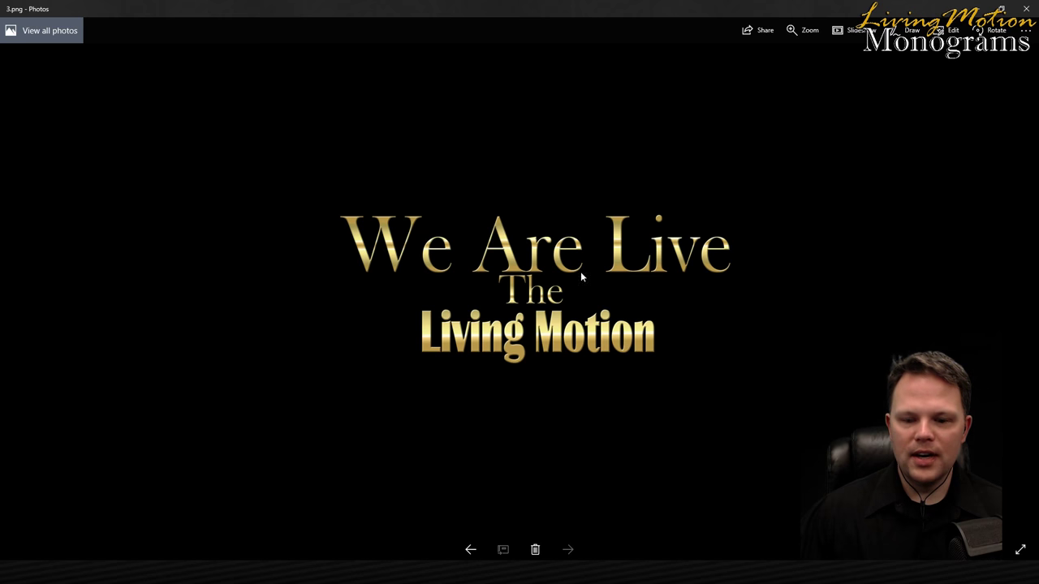
{"action": "left_click", "coordinate": [979, 9]}
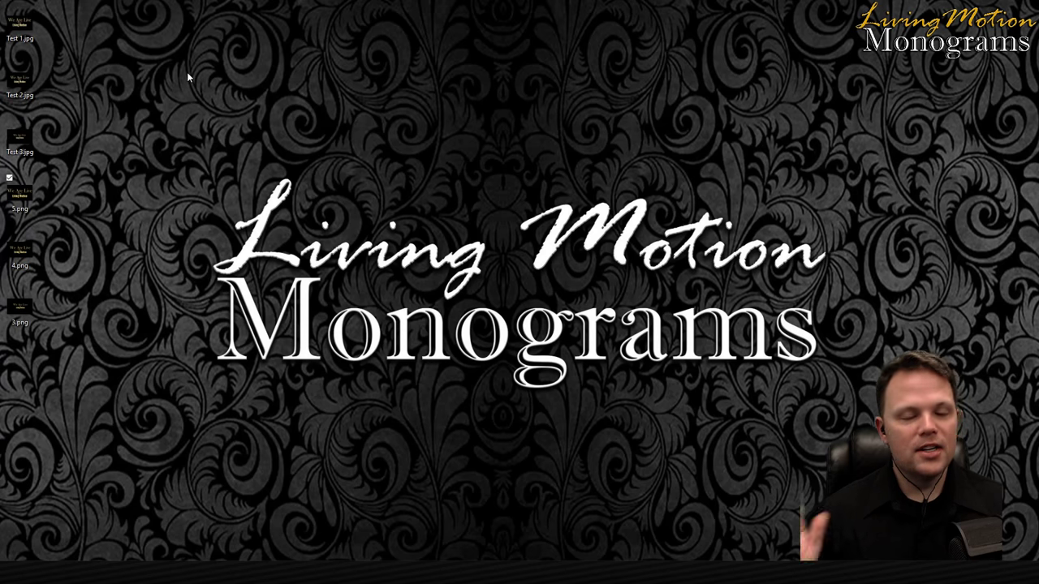
{"action": "right_click", "coordinate": [238, 305]}
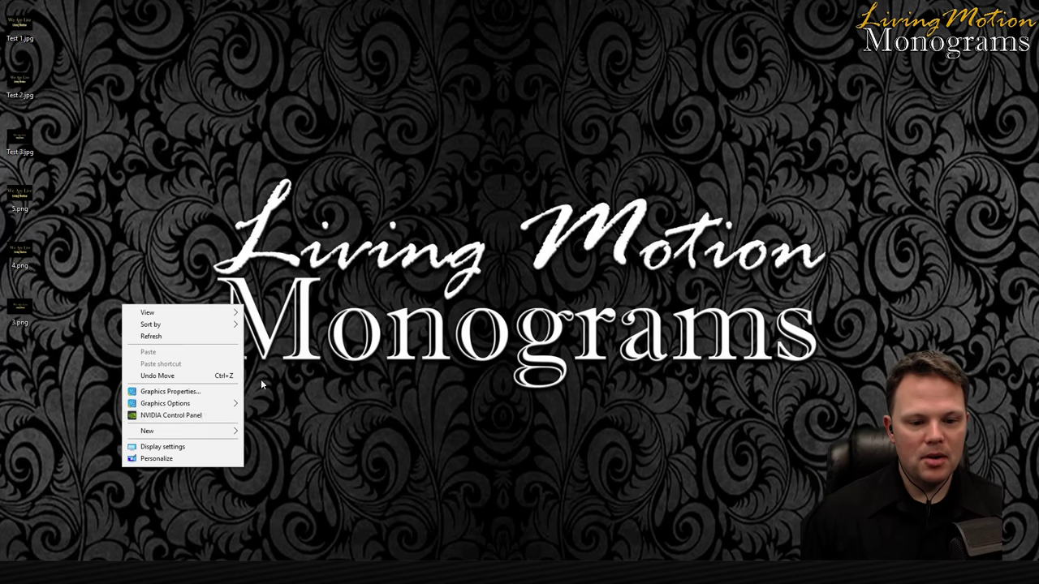
{"action": "left_click", "coordinate": [191, 448]}
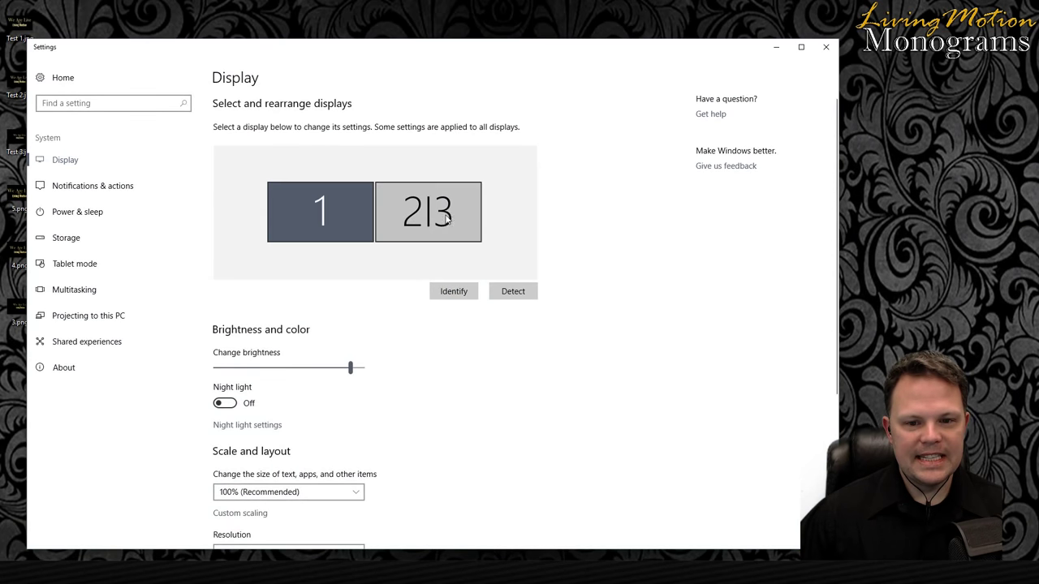
{"action": "left_click", "coordinate": [384, 222]}
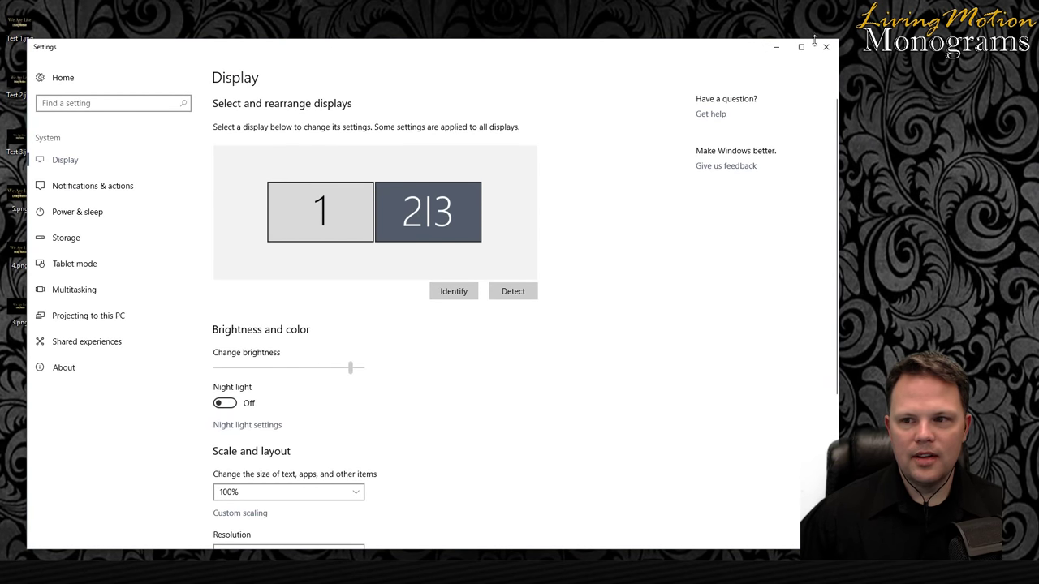
{"action": "left_click", "coordinate": [438, 218]}
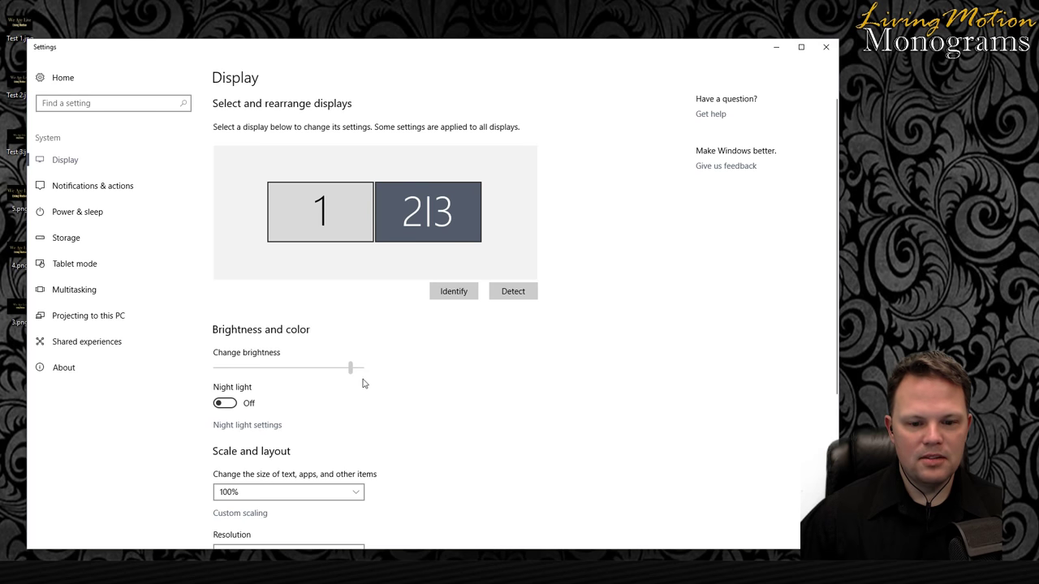
{"action": "scroll", "coordinate": [384, 432], "scroll_direction": "down", "scroll_amount": 2}
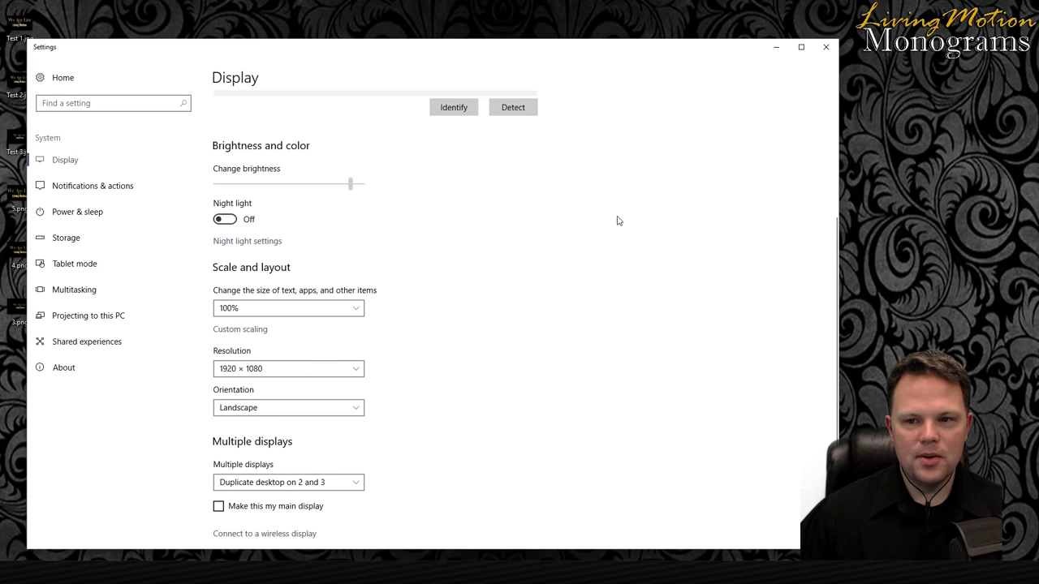
{"action": "scroll", "coordinate": [418, 303], "scroll_direction": "up", "scroll_amount": 3}
{"action": "left_click", "coordinate": [341, 216]}
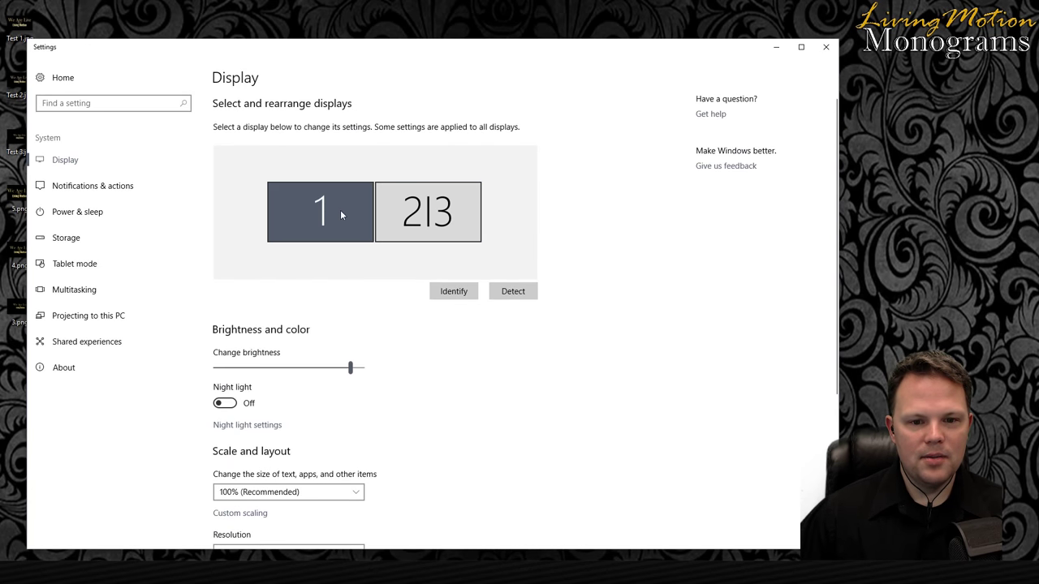
{"action": "scroll", "coordinate": [360, 429], "scroll_direction": "down", "scroll_amount": 5}
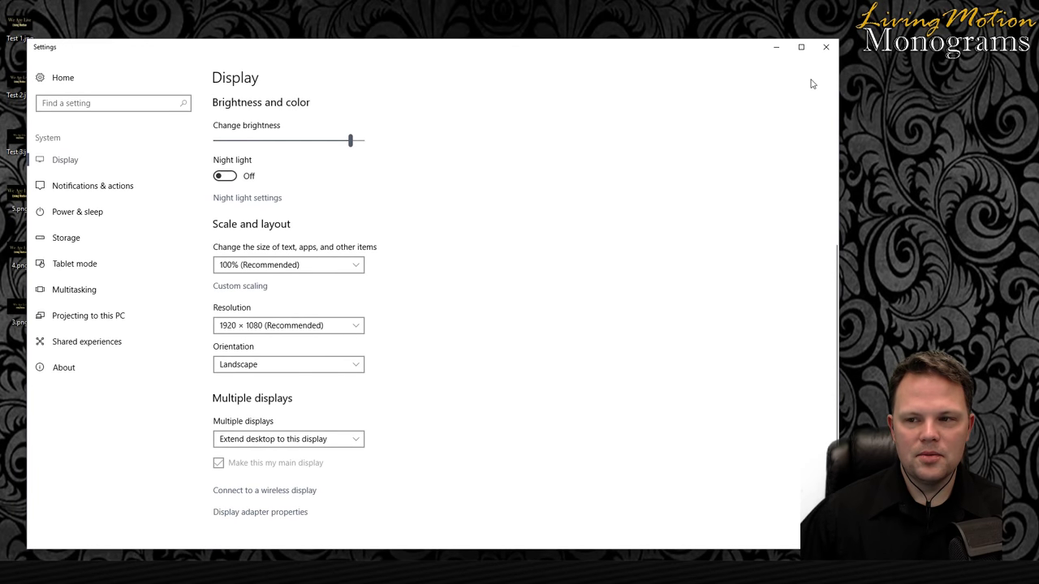
{"action": "left_click", "coordinate": [827, 50]}
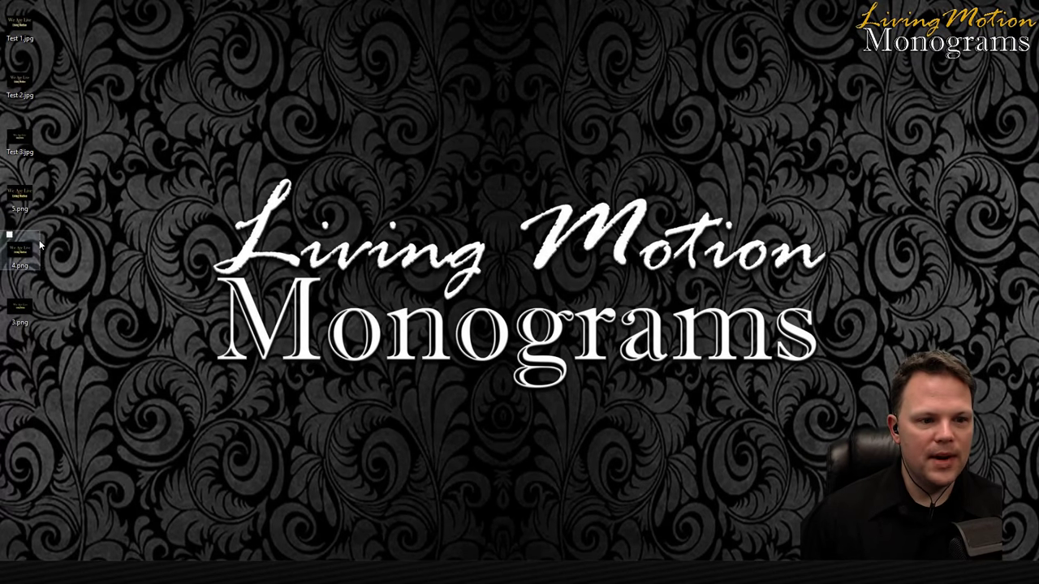
- Set 5.png as the desktop background, then select and deselect the desktop image icons
{"action": "right_click", "coordinate": [14, 191]}
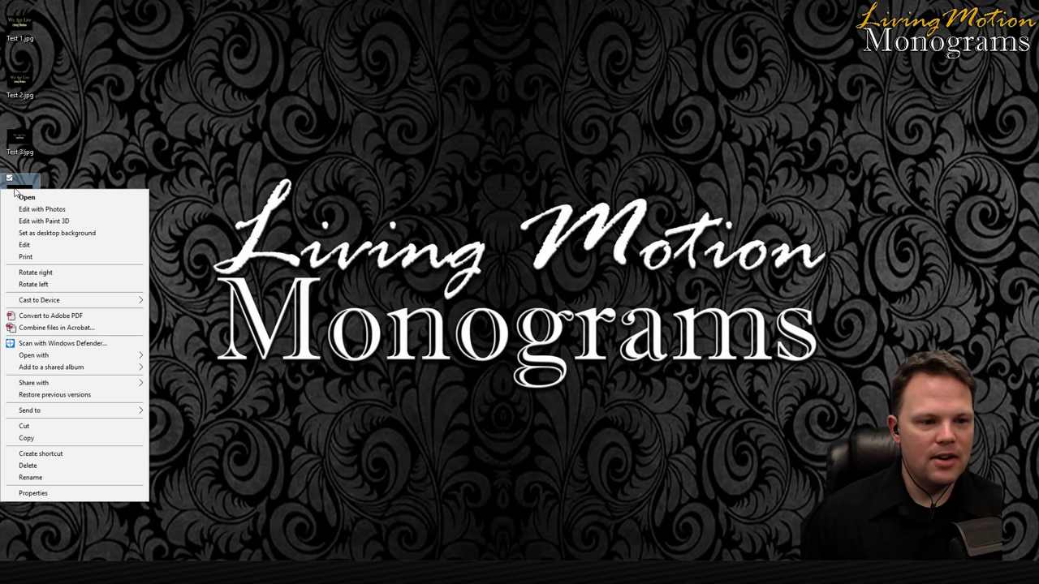
{"action": "left_click", "coordinate": [63, 233]}
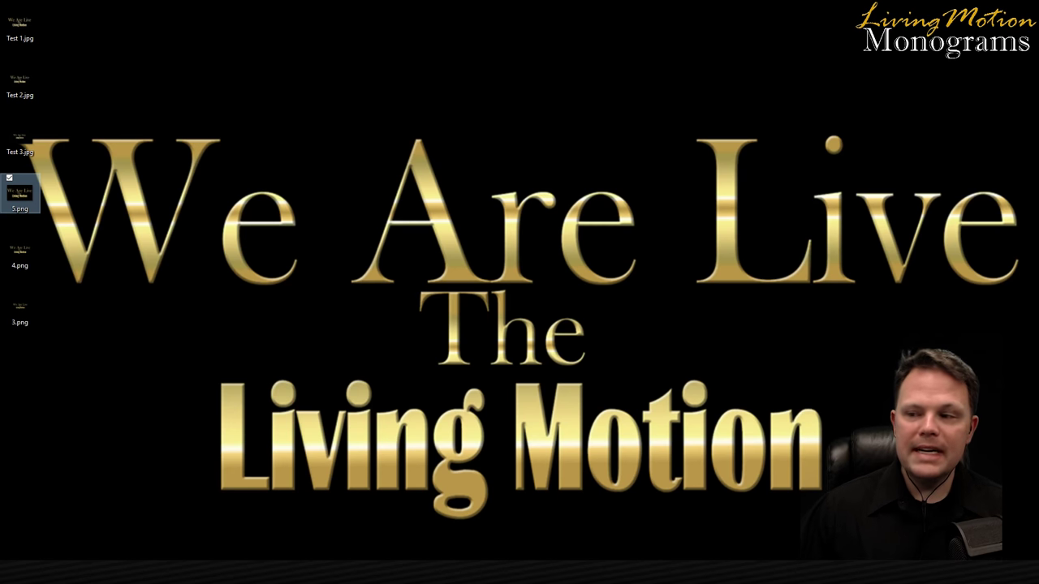
{"action": "left_click_drag", "start_coordinate": [63, 25], "coordinate": [23, 354]}
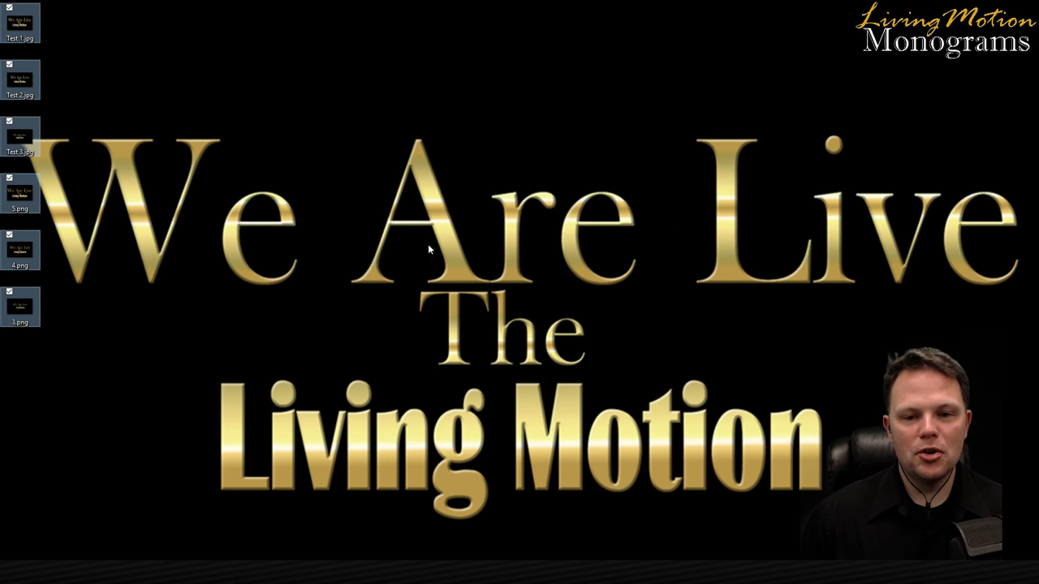
{"action": "left_click", "coordinate": [72, 194]}
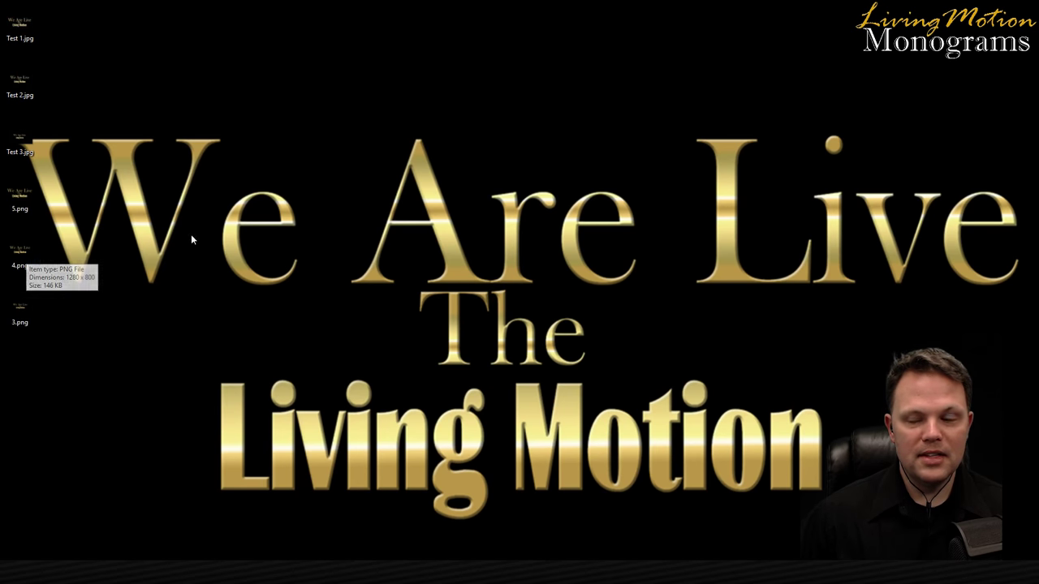
- Try 4.png as the wallpaper, then set 3.png as the desktop background
{"action": "right_click", "coordinate": [16, 257]}
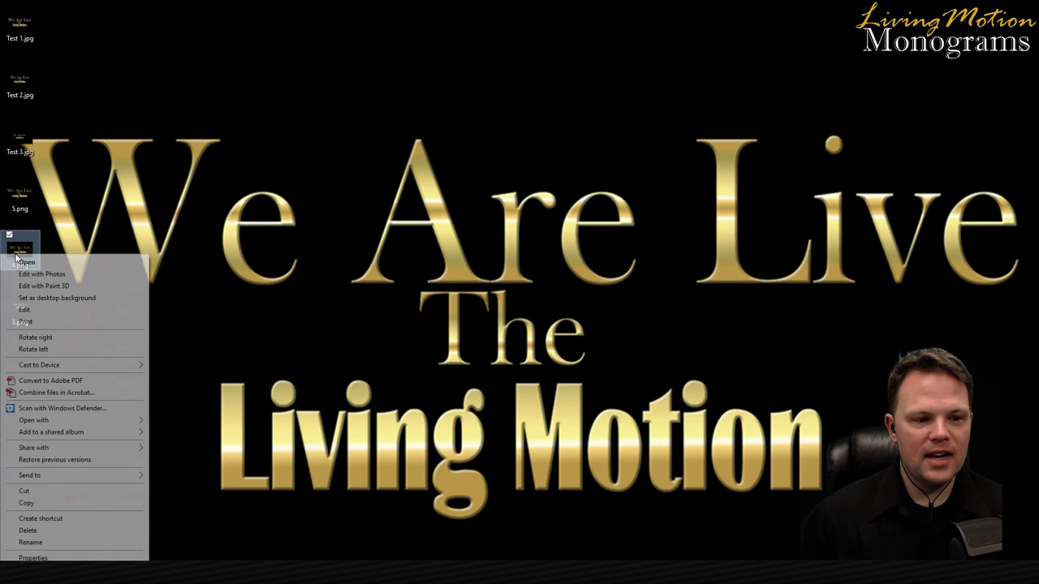
{"action": "left_click", "coordinate": [57, 298]}
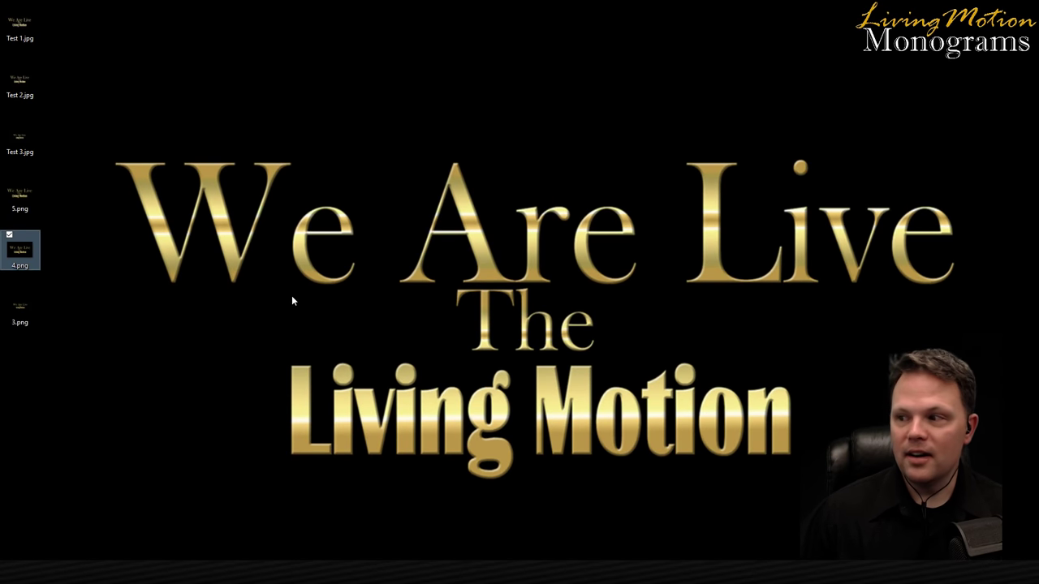
{"action": "right_click", "coordinate": [19, 308]}
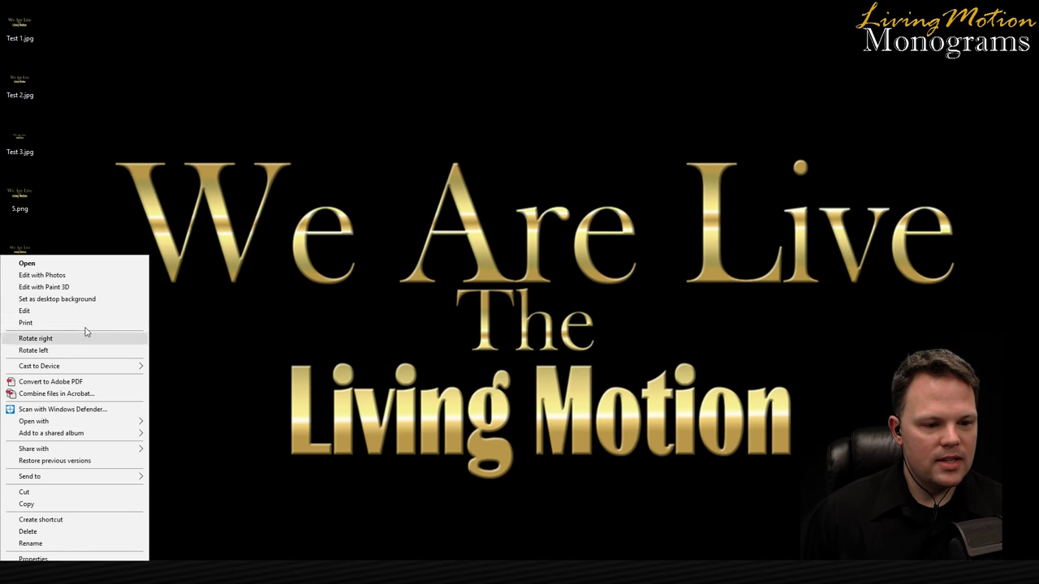
{"action": "left_click", "coordinate": [94, 300]}
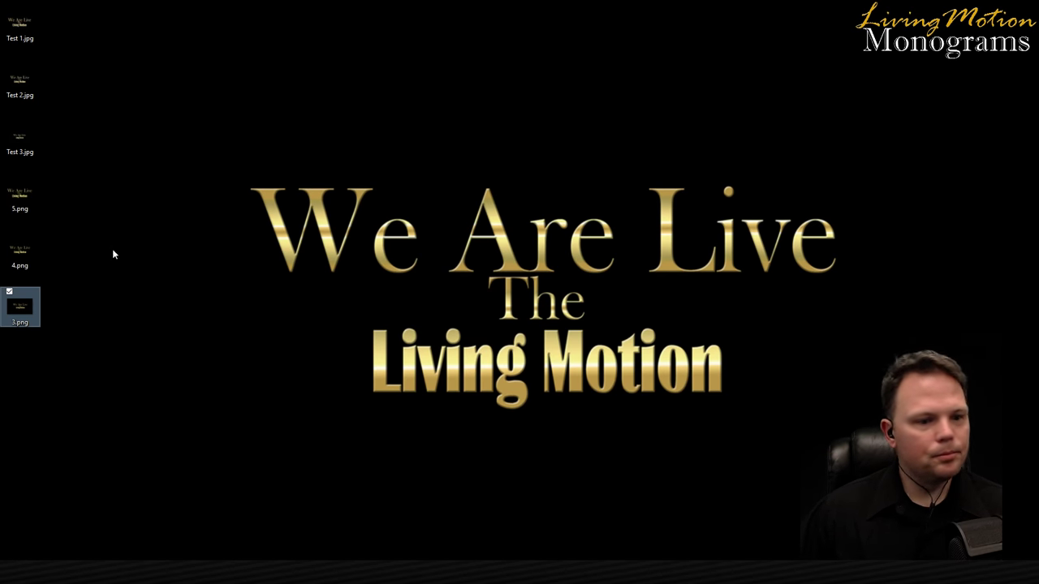
{"action": "left_click", "coordinate": [82, 323]}
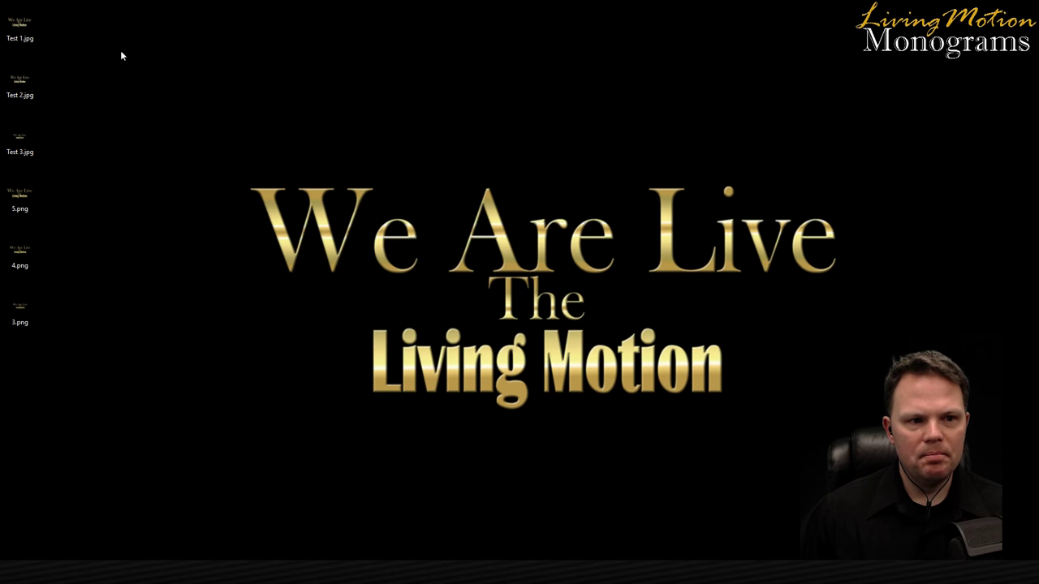
- Repeatedly select and deselect the six desktop icons
{"action": "left_click_drag", "start_coordinate": [73, 31], "coordinate": [26, 348]}
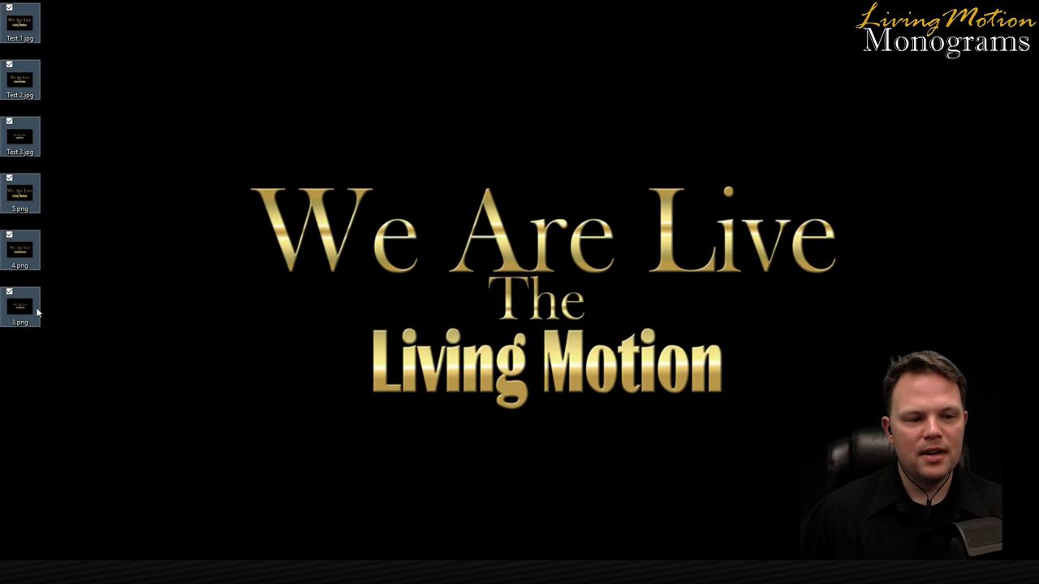
{"action": "left_click", "coordinate": [69, 350]}
{"action": "left_click_drag", "start_coordinate": [85, 305], "coordinate": [2, 3]}
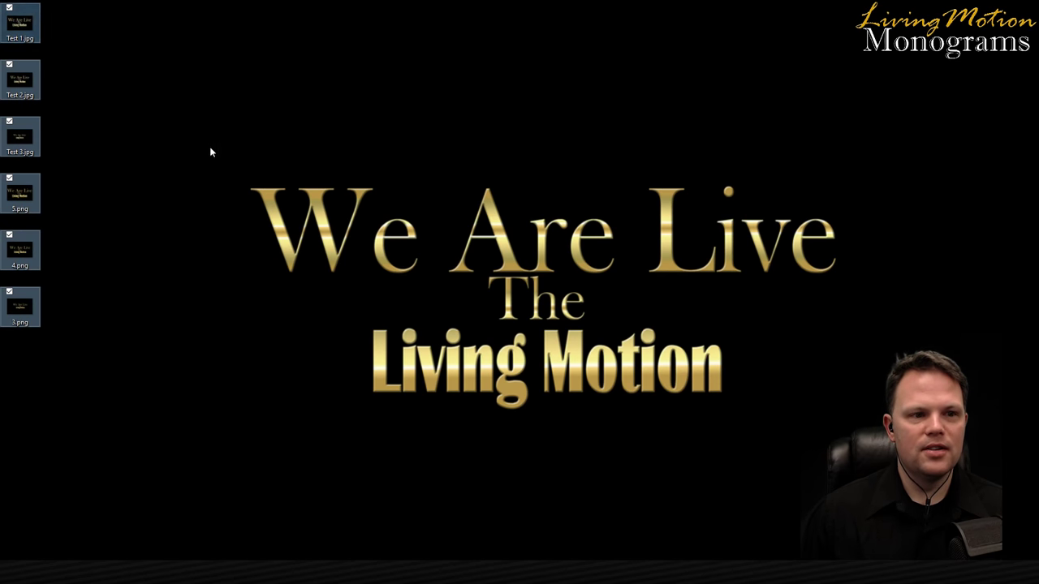
{"action": "left_click", "coordinate": [90, 376]}
{"action": "left_click_drag", "start_coordinate": [70, 370], "coordinate": [12, 3]}
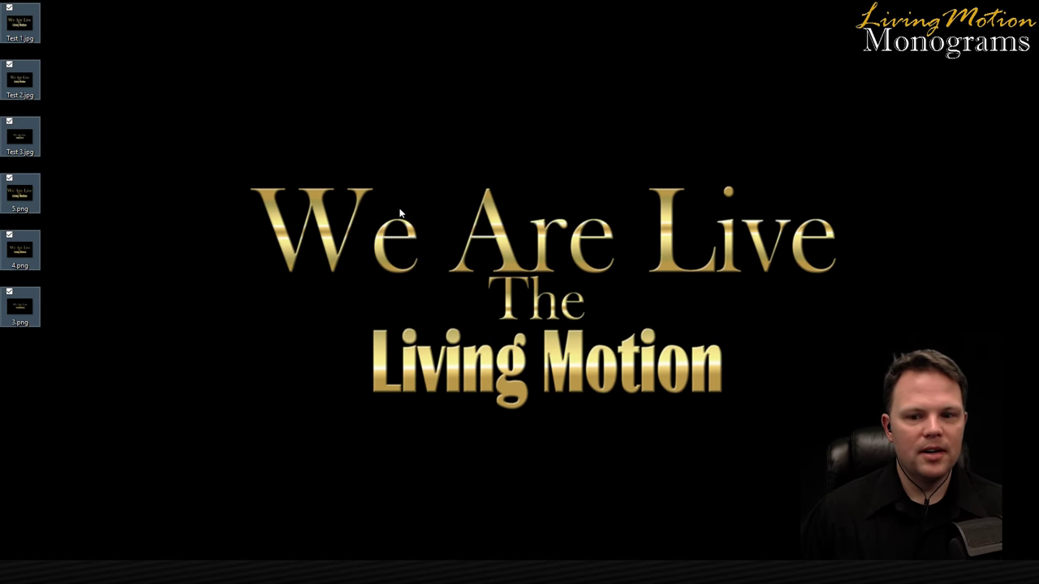
{"action": "left_click_drag", "start_coordinate": [216, 161], "coordinate": [893, 398]}
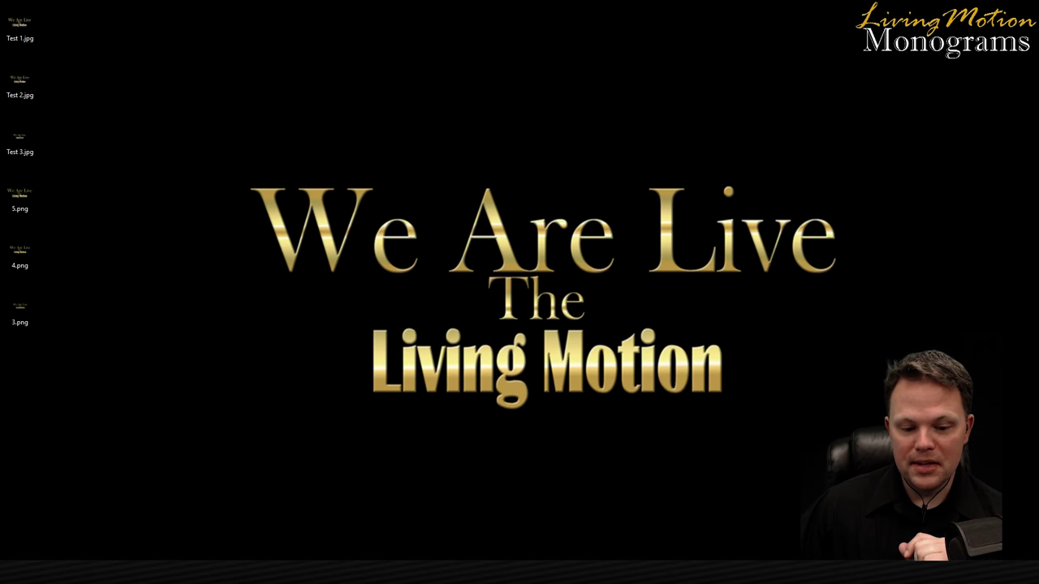
- Open and dismiss the taskbar context menu, then bring it up again near the right end
{"action": "mouse_move", "coordinate": [501, 574]}
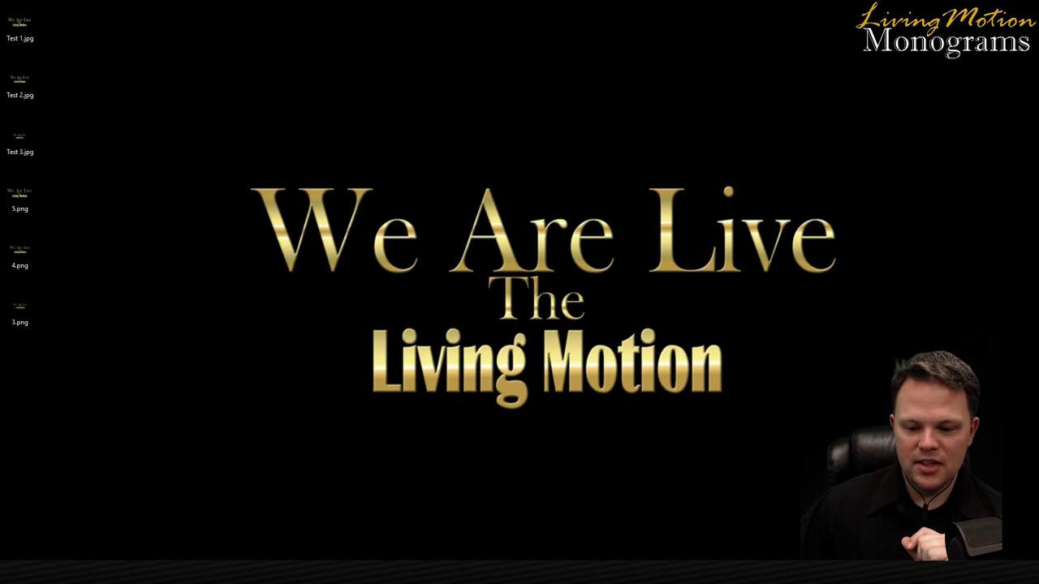
{"action": "right_click", "coordinate": [558, 572]}
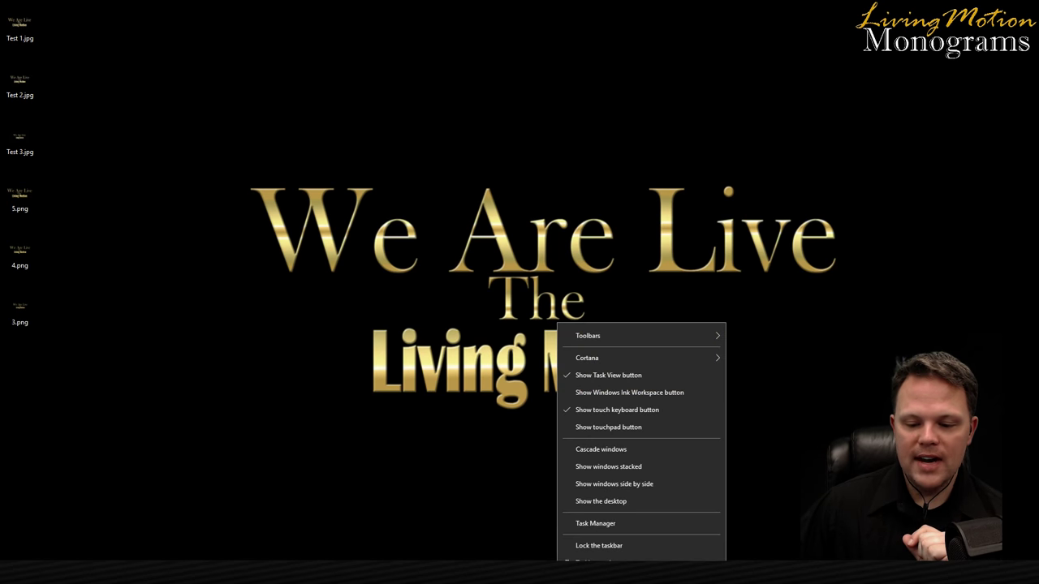
{"action": "left_click", "coordinate": [747, 492]}
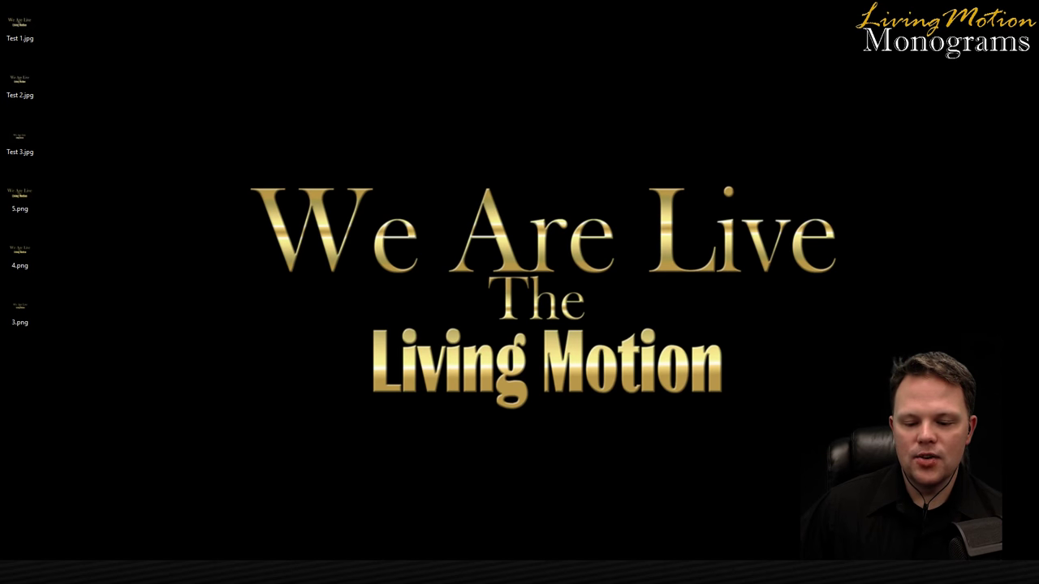
{"action": "right_click", "coordinate": [573, 572]}
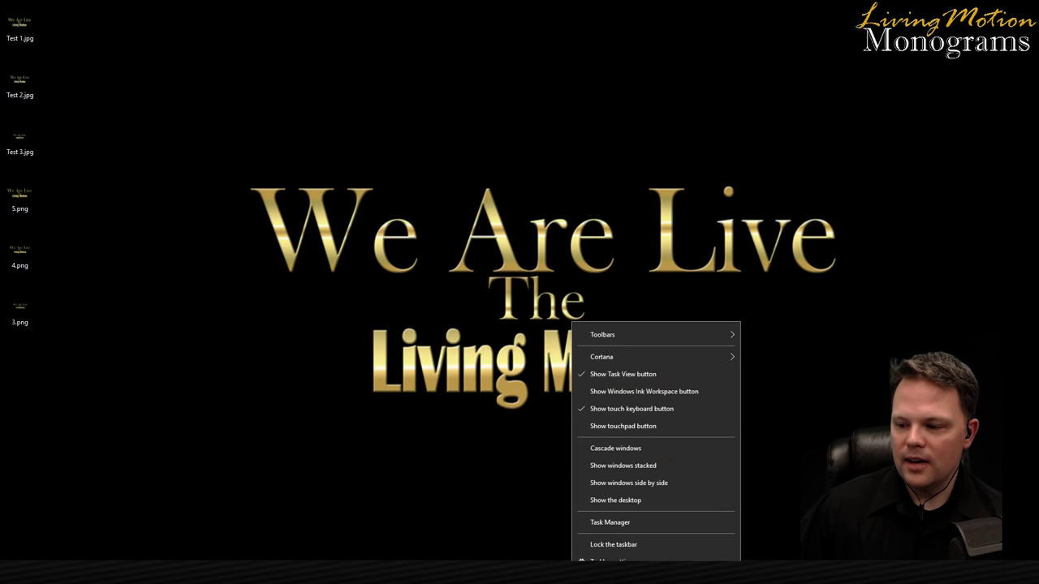
{"action": "key", "text": "Escape"}
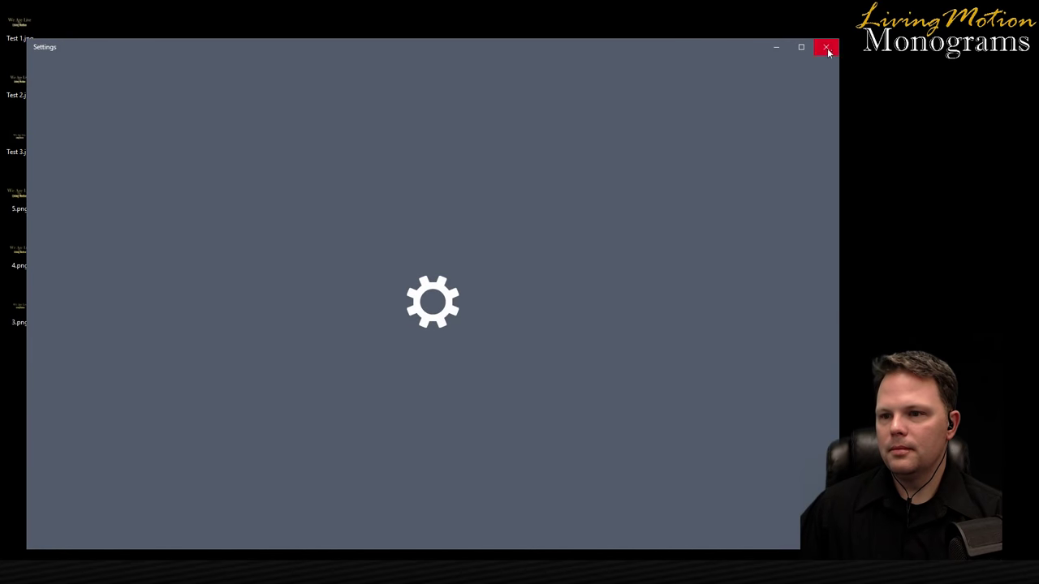
{"action": "left_click", "coordinate": [826, 45]}
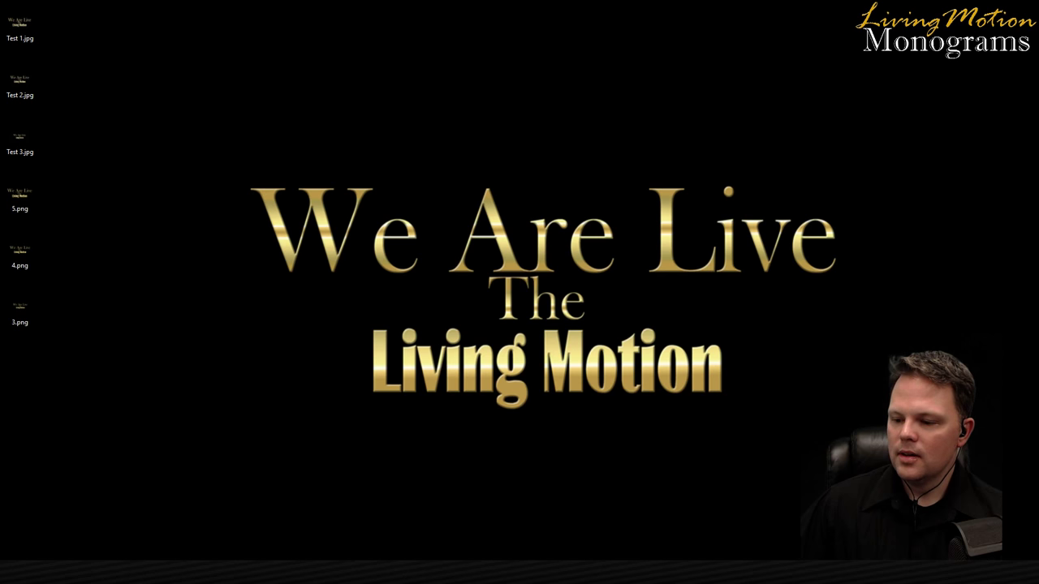
{"action": "right_click", "coordinate": [817, 572]}
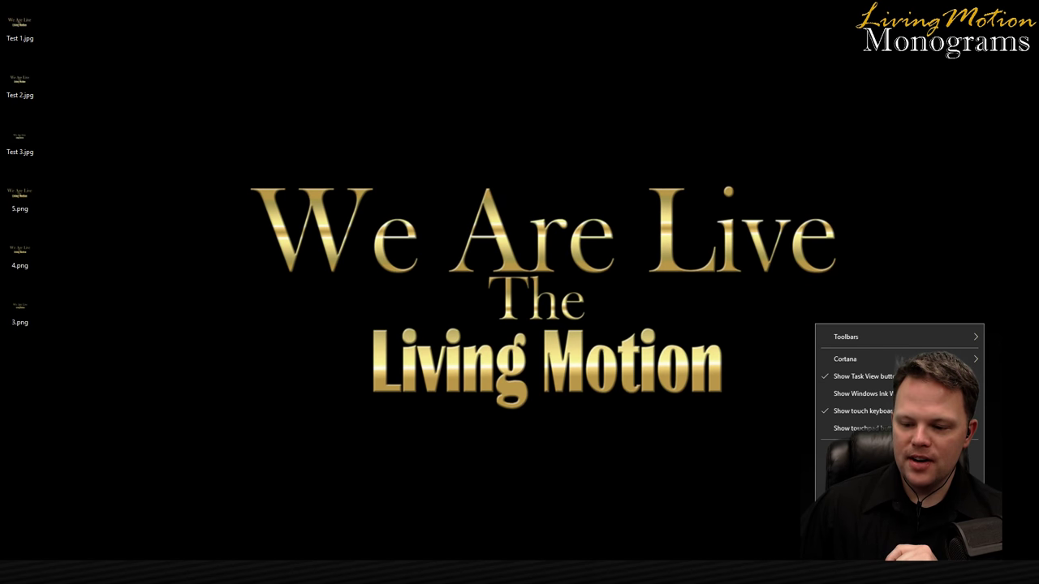
{"action": "left_click", "coordinate": [860, 548]}
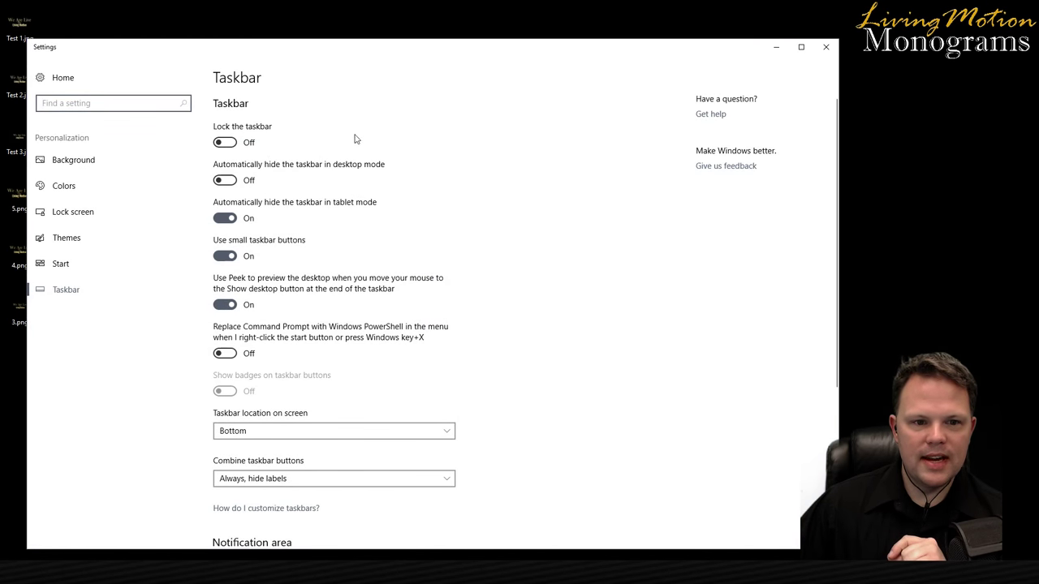
{"action": "scroll", "coordinate": [445, 303], "scroll_direction": "down", "scroll_amount": 2}
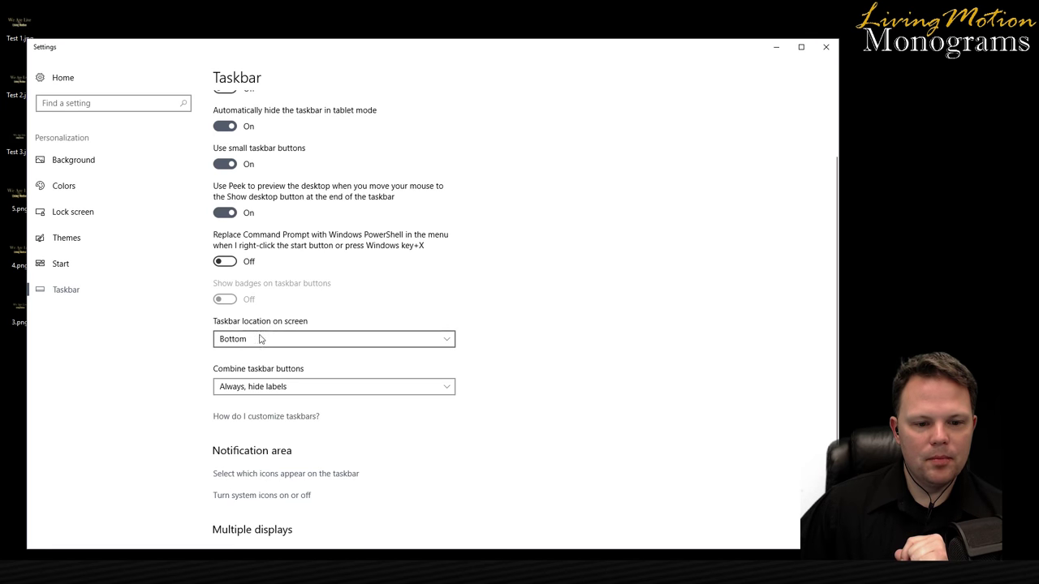
{"action": "scroll", "coordinate": [306, 452], "scroll_direction": "down", "scroll_amount": 3}
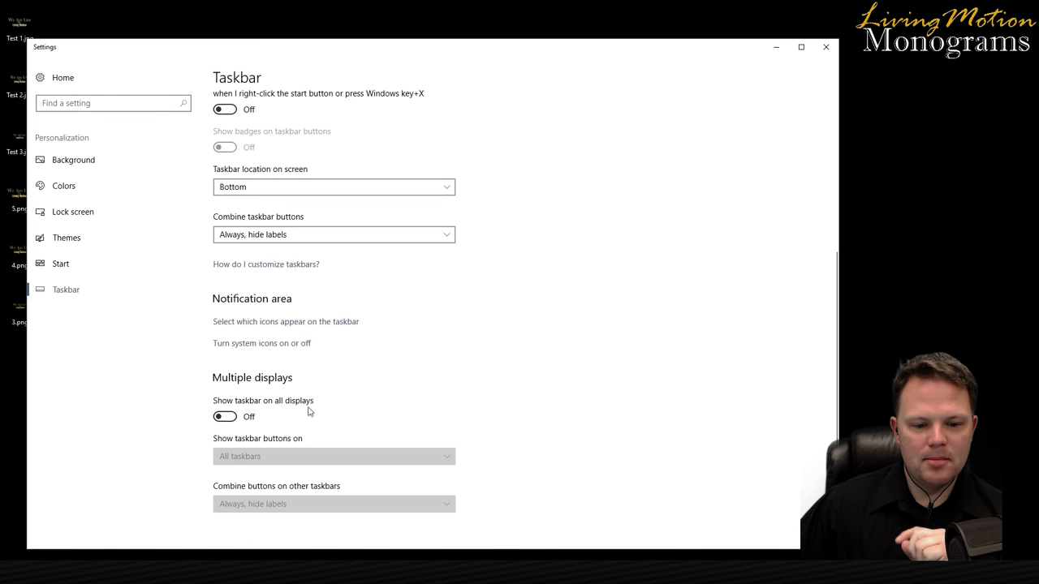
{"action": "left_click", "coordinate": [234, 421]}
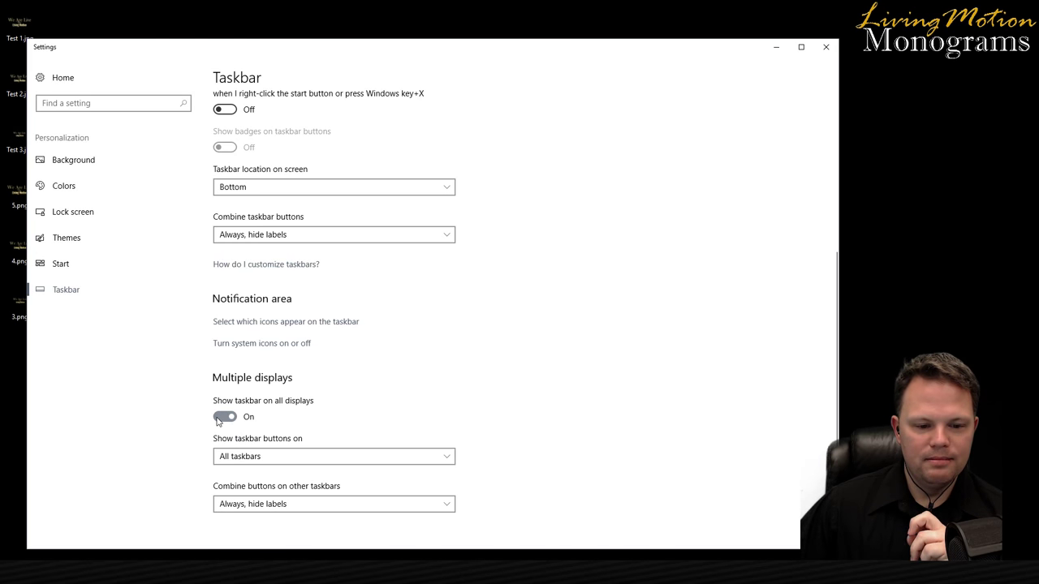
{"action": "left_click", "coordinate": [218, 420]}
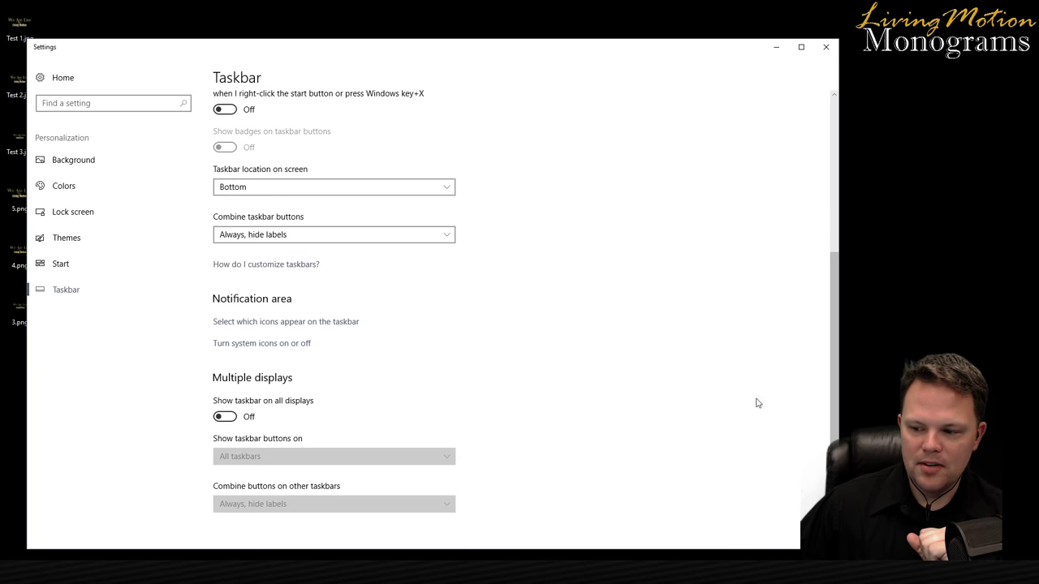
{"action": "left_click", "coordinate": [825, 47]}
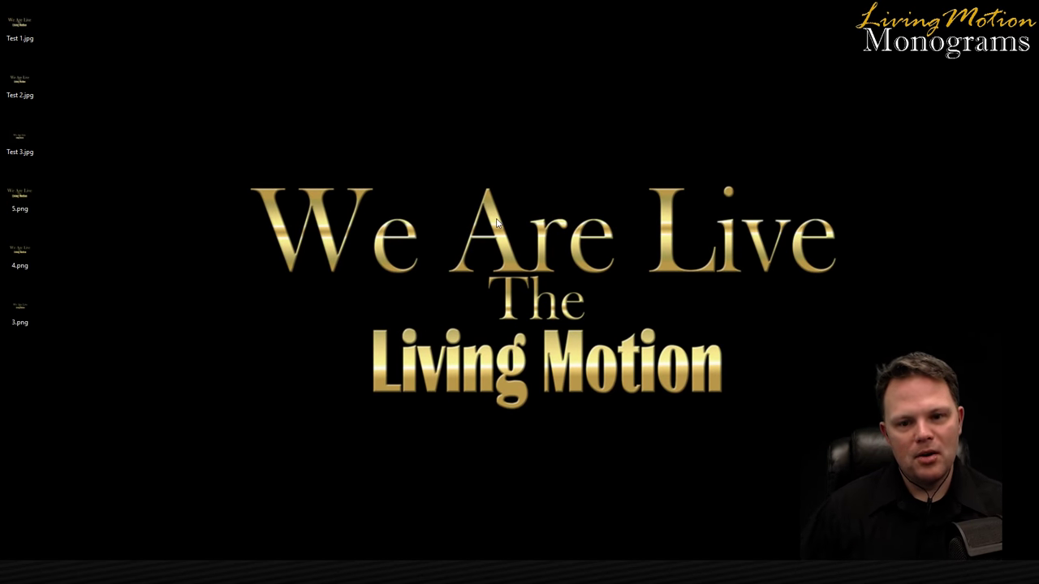
- Open the desktop background settings from the desktop menu, then close them
{"action": "right_click", "coordinate": [475, 197]}
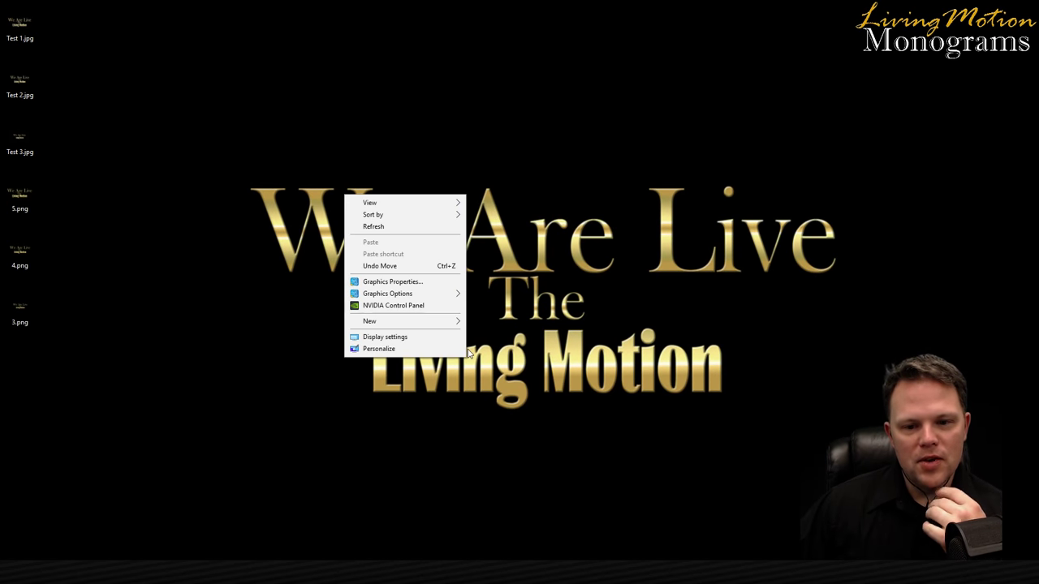
{"action": "left_click", "coordinate": [409, 351]}
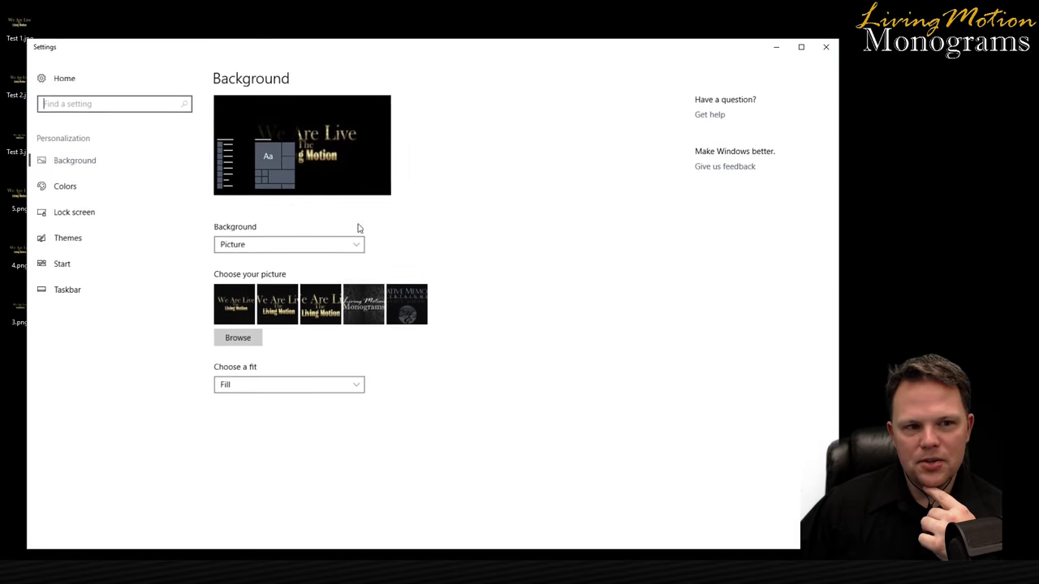
{"action": "left_click", "coordinate": [834, 47]}
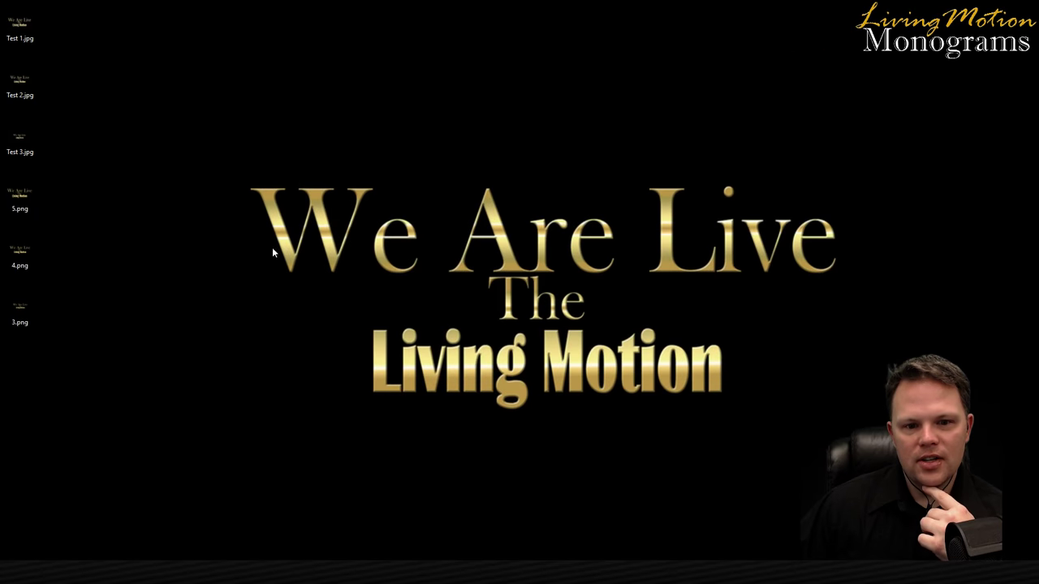
- Review the display settings, selecting the second monitor in the layout, then close Settings
{"action": "right_click", "coordinate": [206, 224]}
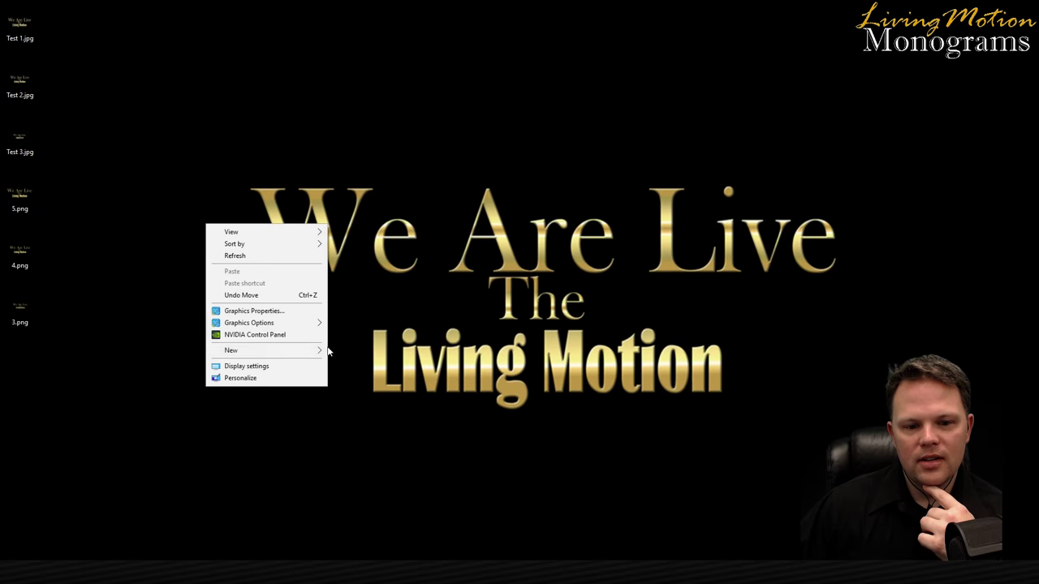
{"action": "left_click", "coordinate": [264, 367]}
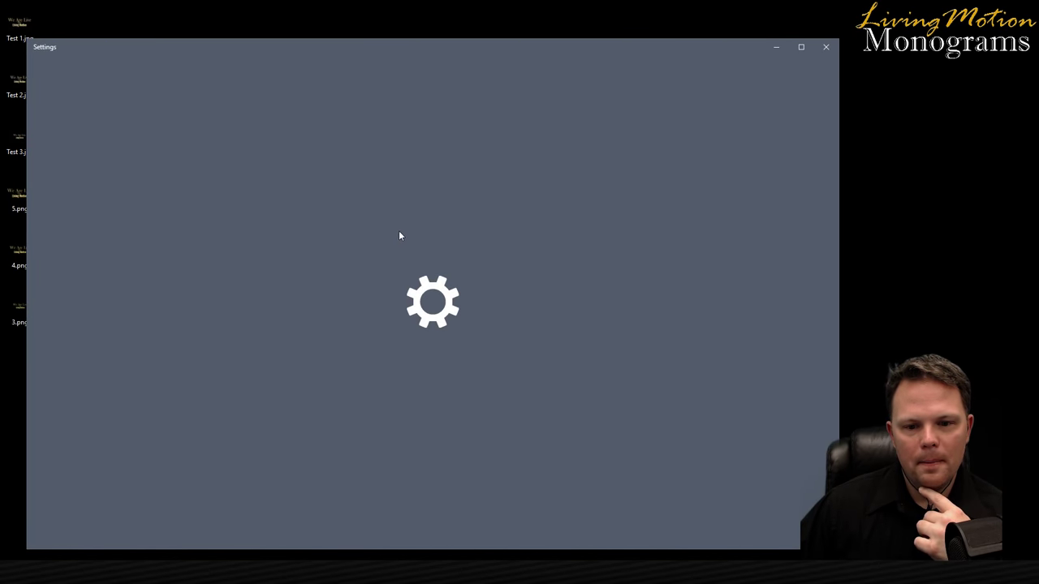
{"action": "scroll", "coordinate": [421, 397], "scroll_direction": "down", "scroll_amount": 2}
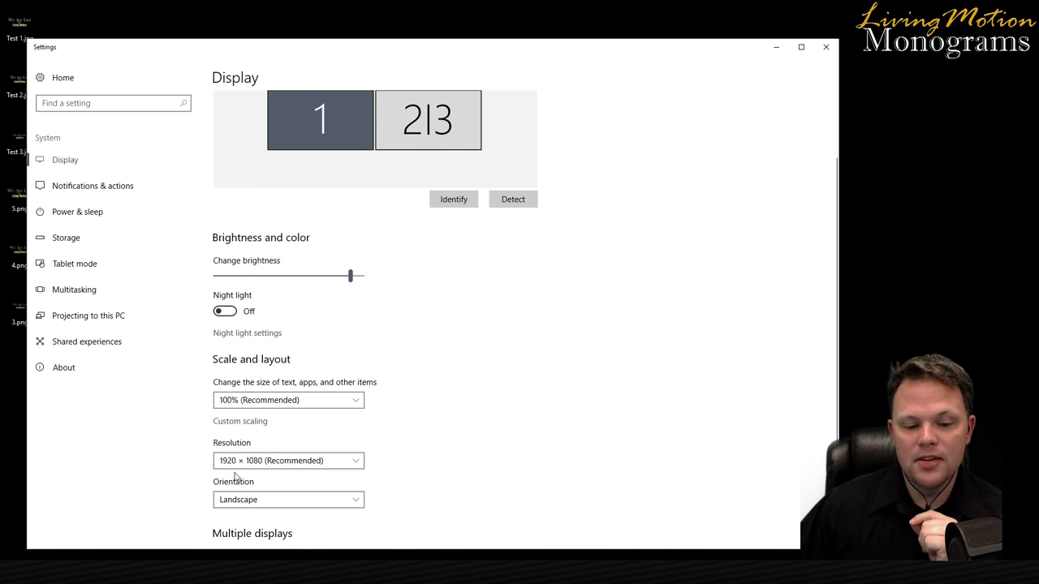
{"action": "left_click", "coordinate": [413, 130]}
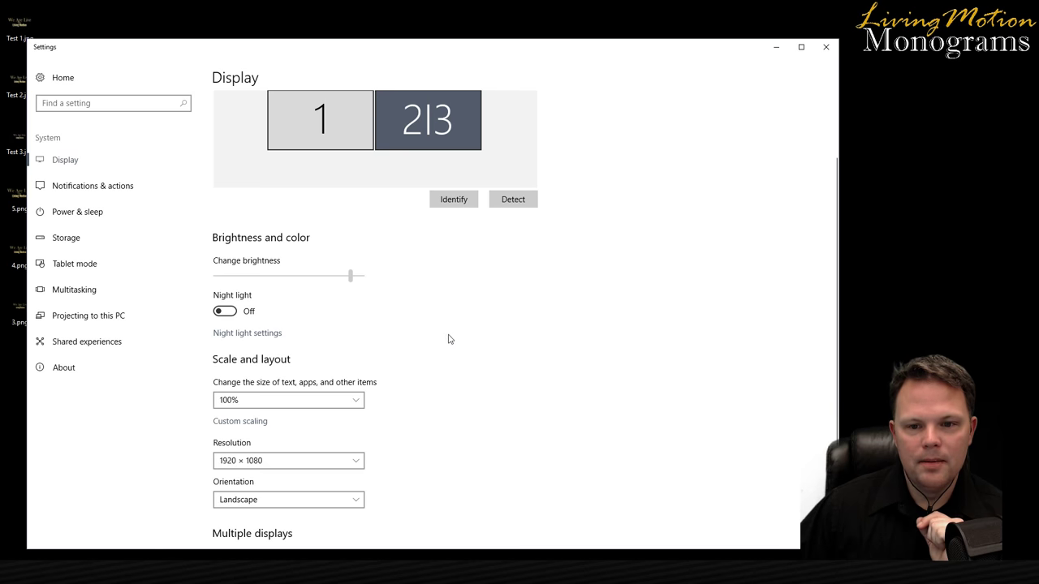
{"action": "left_click_drag", "start_coordinate": [726, 55], "coordinate": [739, 50]}
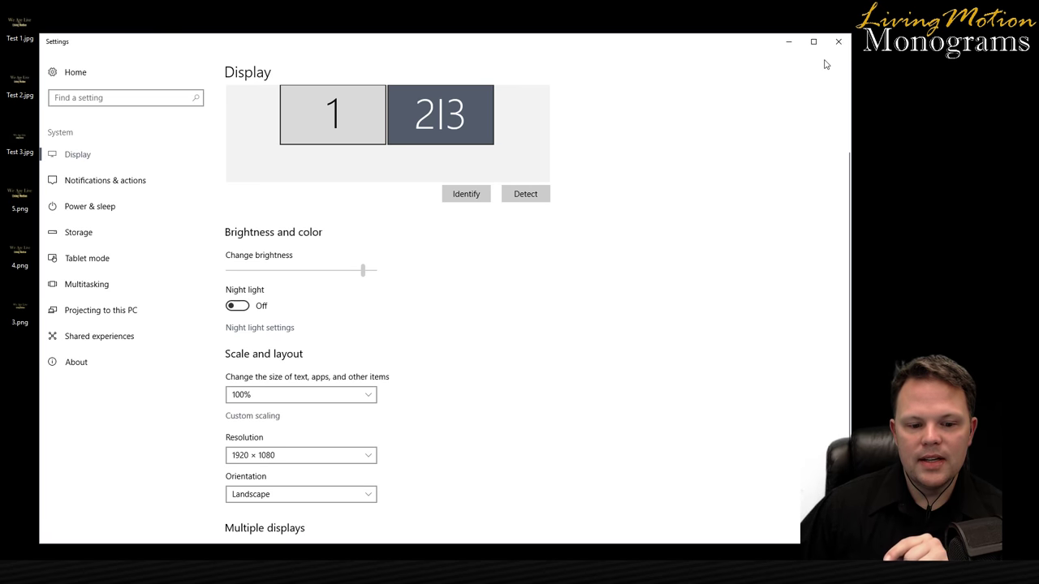
{"action": "left_click_drag", "start_coordinate": [717, 51], "coordinate": [744, 45]}
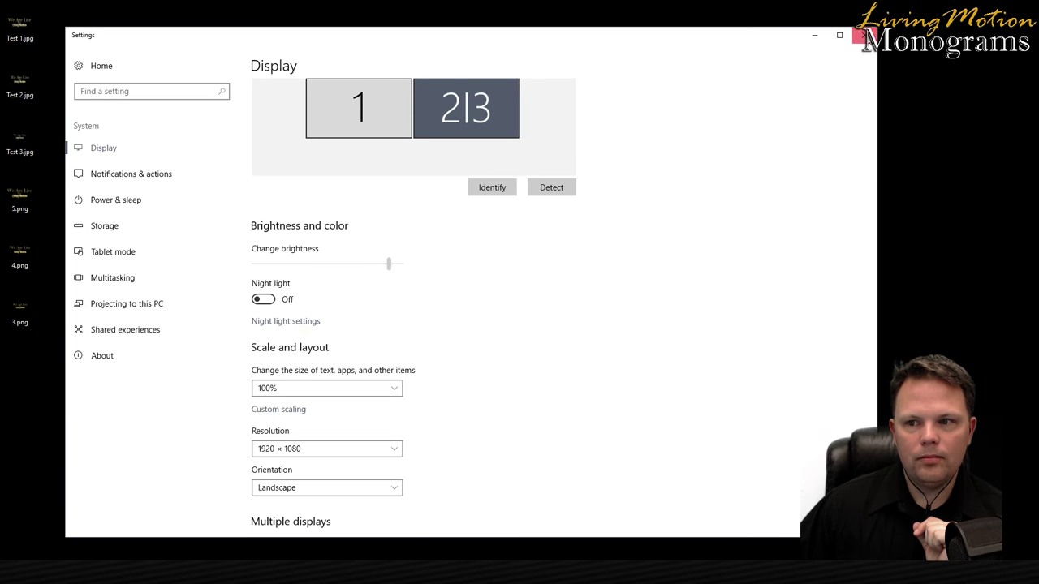
{"action": "left_click", "coordinate": [864, 37]}
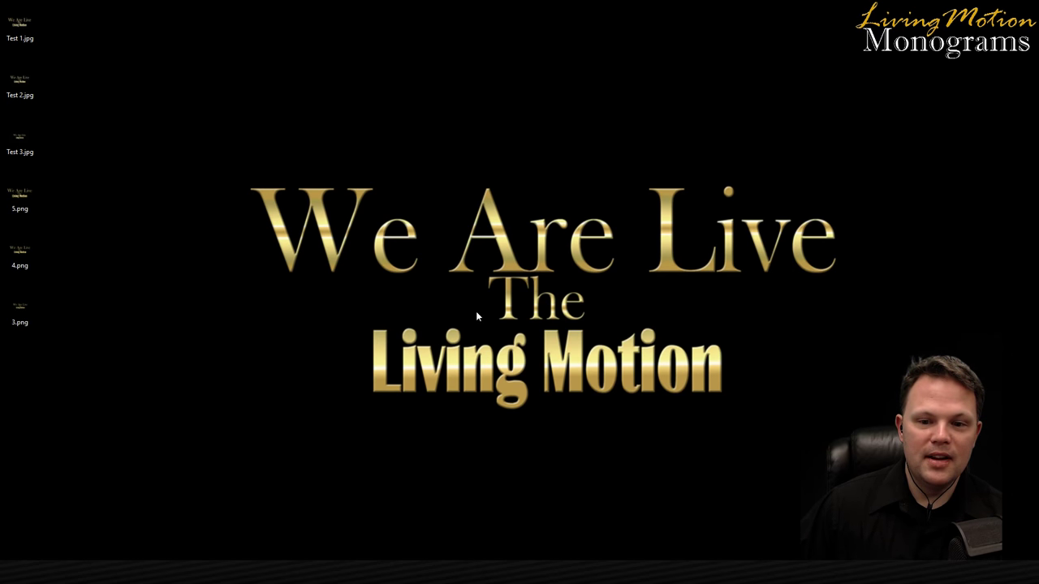
- Try the Fit, Stretch and Tile wallpaper options, then view the tiled result
{"action": "right_click", "coordinate": [281, 328]}
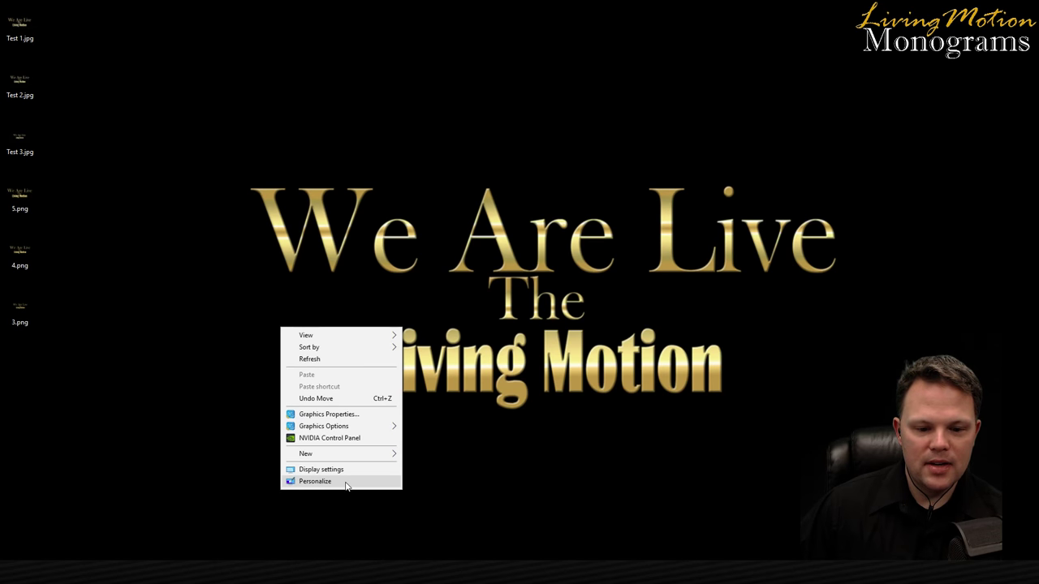
{"action": "left_click", "coordinate": [346, 483]}
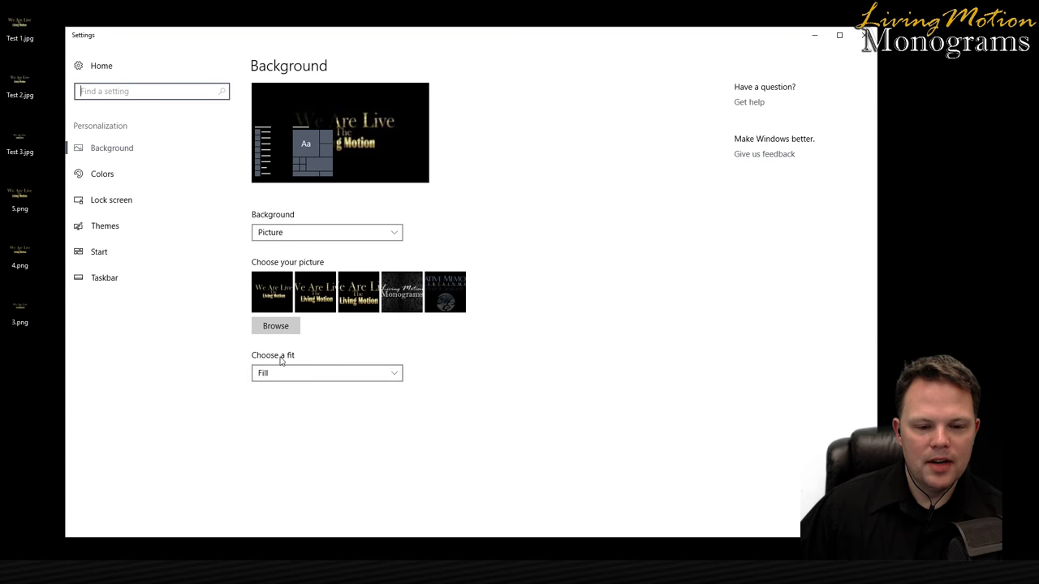
{"action": "left_click", "coordinate": [302, 378]}
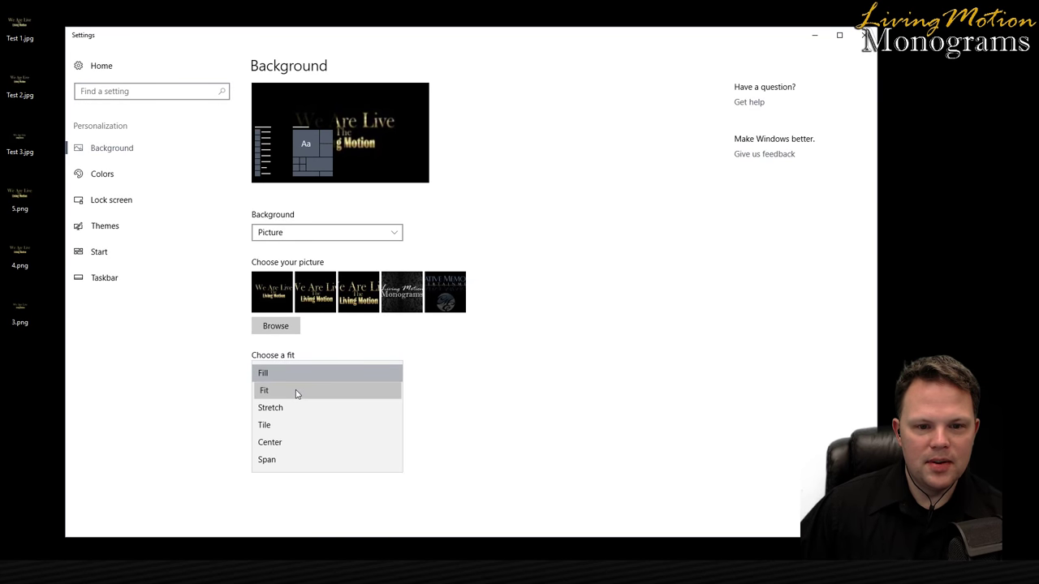
{"action": "left_click", "coordinate": [297, 392]}
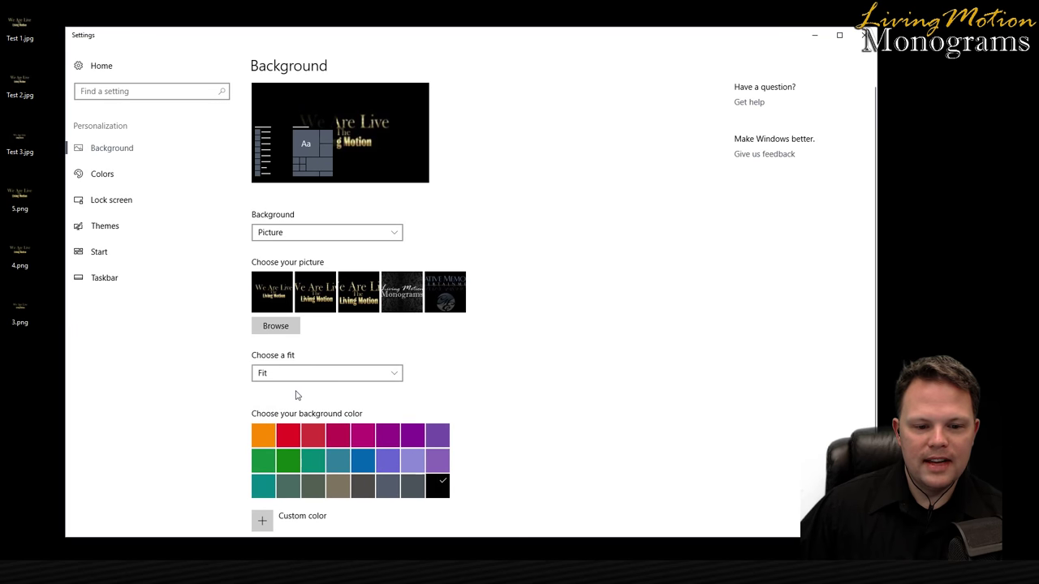
{"action": "left_click", "coordinate": [295, 375]}
{"action": "left_click", "coordinate": [285, 393]}
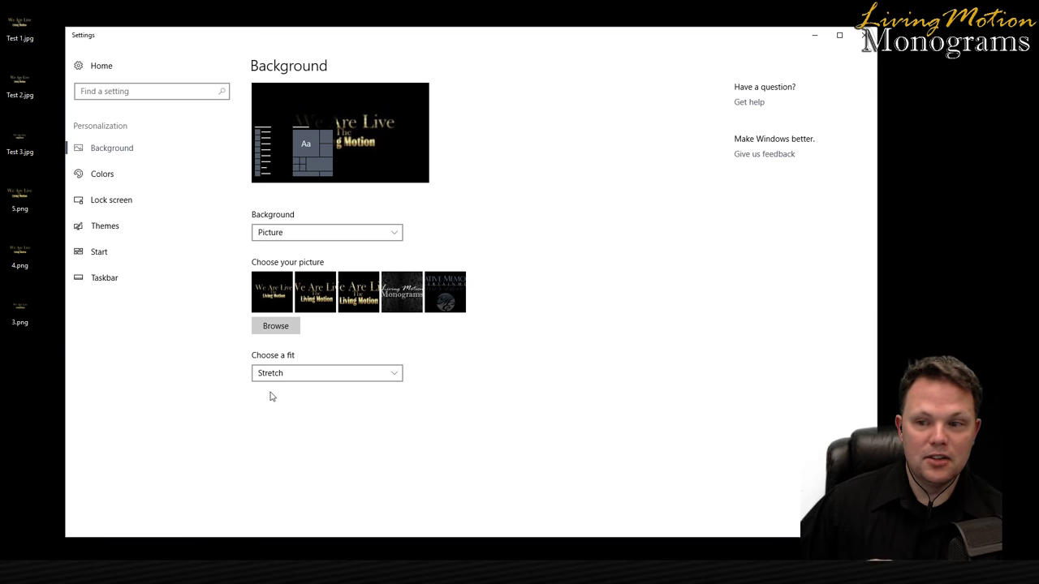
{"action": "left_click", "coordinate": [282, 377]}
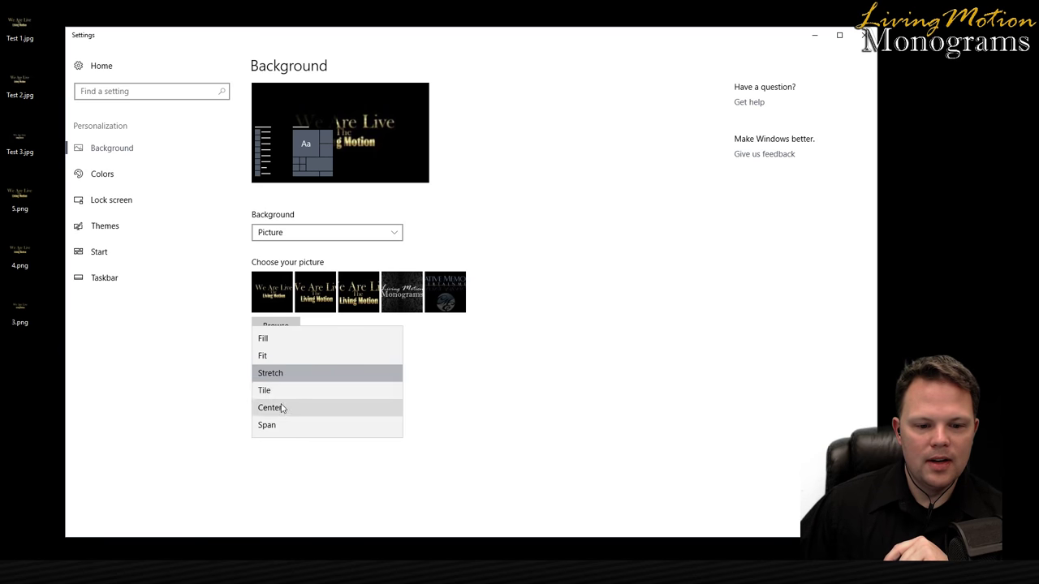
{"action": "left_click", "coordinate": [287, 390]}
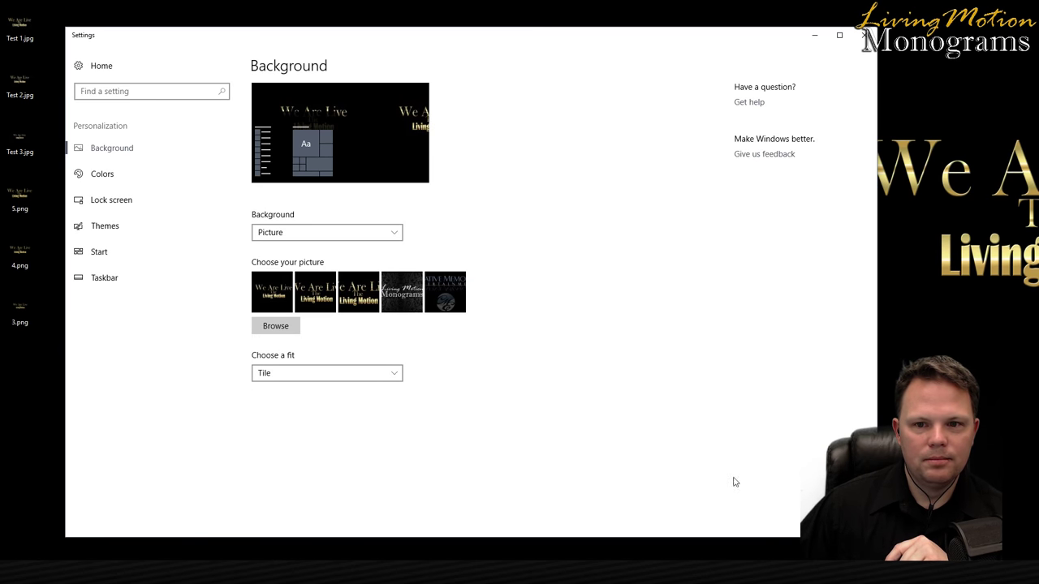
{"action": "left_click", "coordinate": [863, 35]}
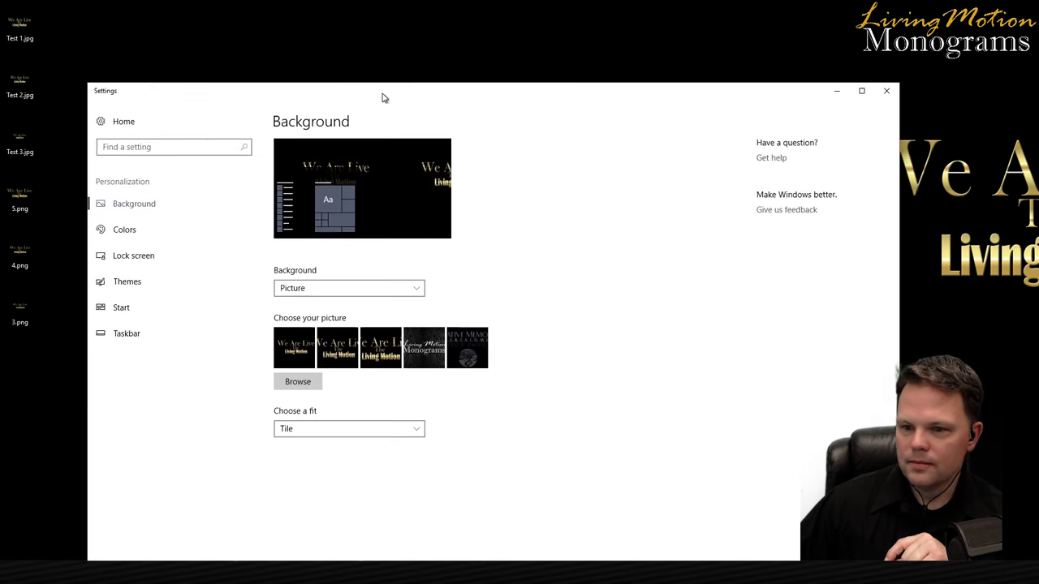
- Try Fill, then return the wallpaper to Fit and view the desktop
{"action": "left_click", "coordinate": [342, 370]}
{"action": "left_click", "coordinate": [352, 317]}
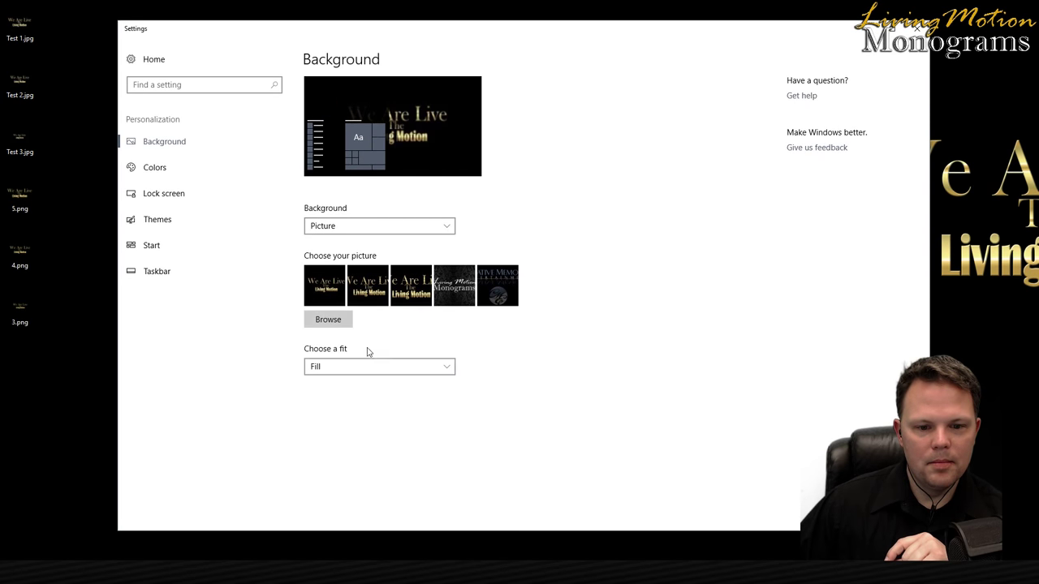
{"action": "left_click", "coordinate": [380, 370]}
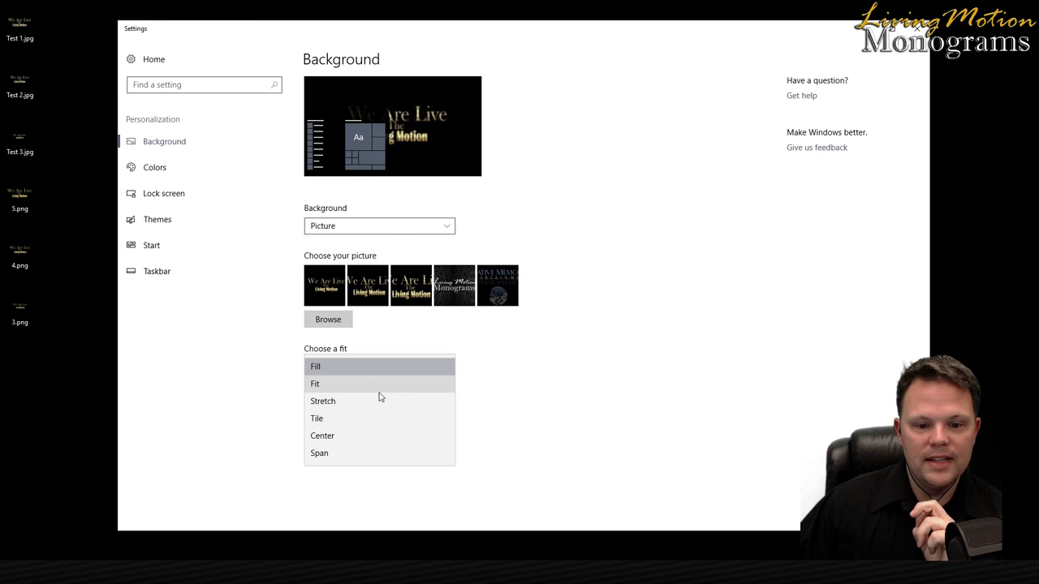
{"action": "left_click", "coordinate": [414, 391]}
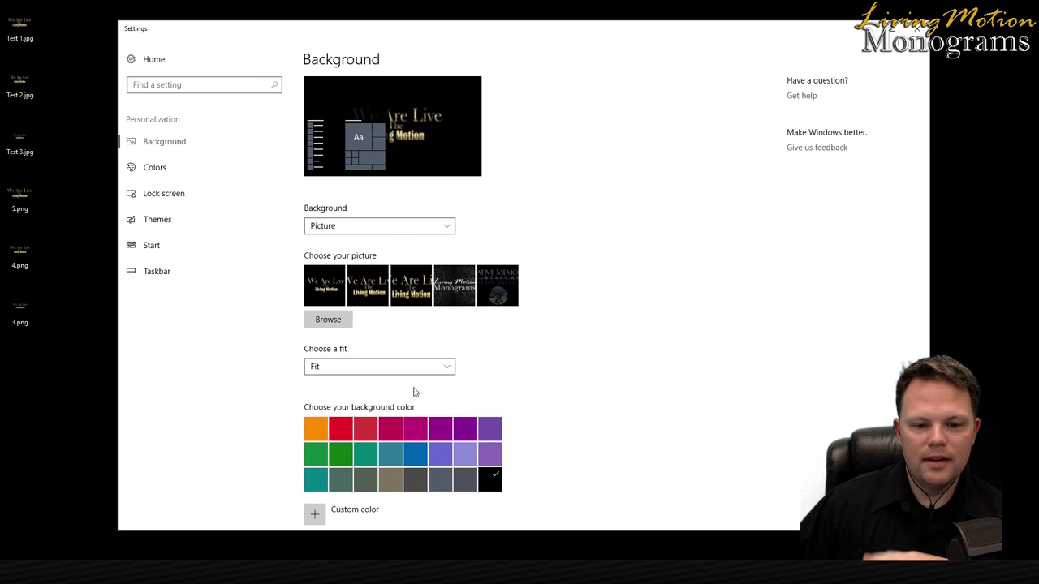
{"action": "left_click", "coordinate": [922, 30]}
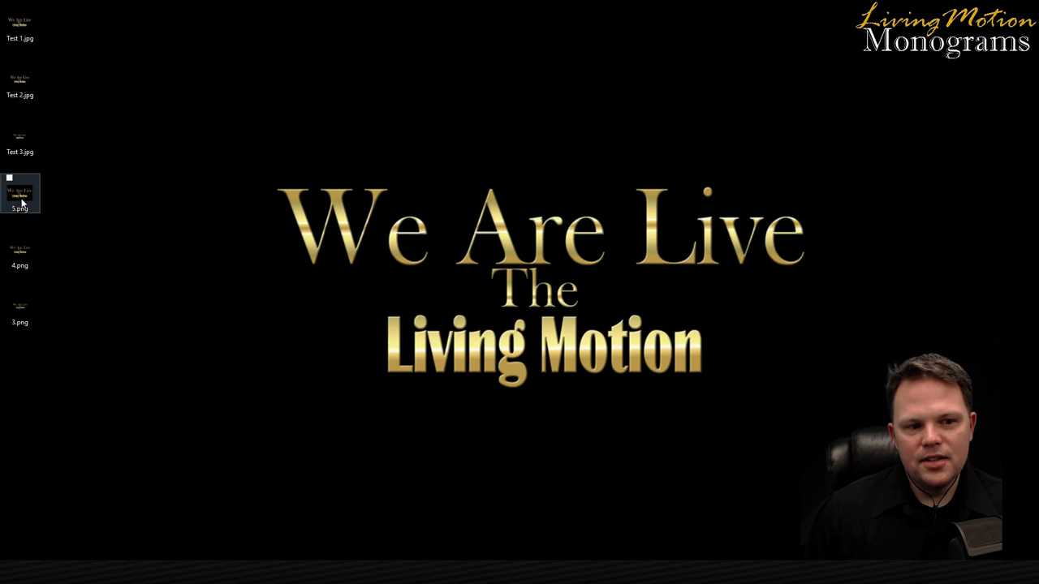
{"action": "left_click", "coordinate": [21, 314]}
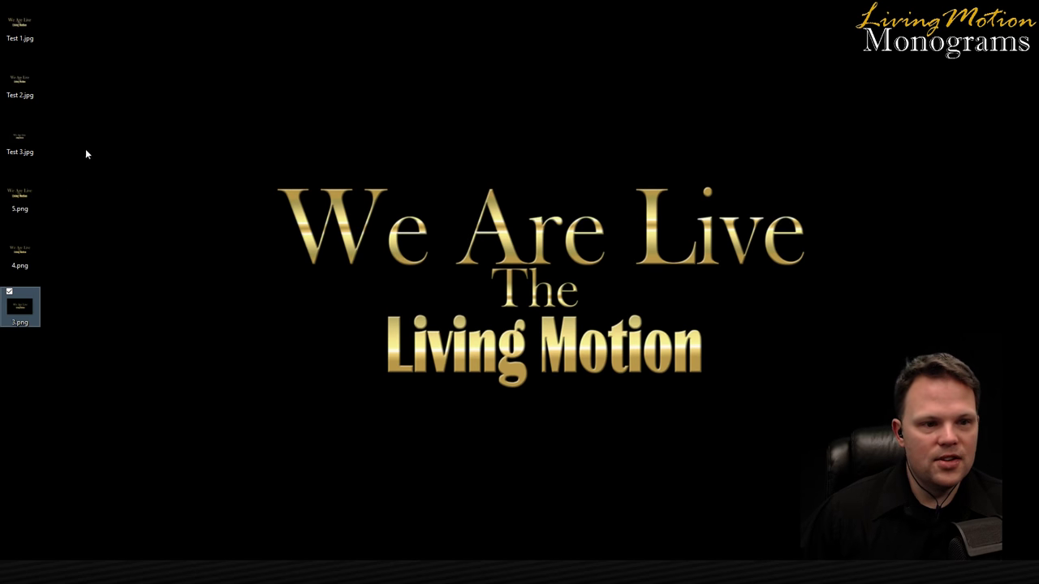
{"action": "left_click", "coordinate": [189, 95]}
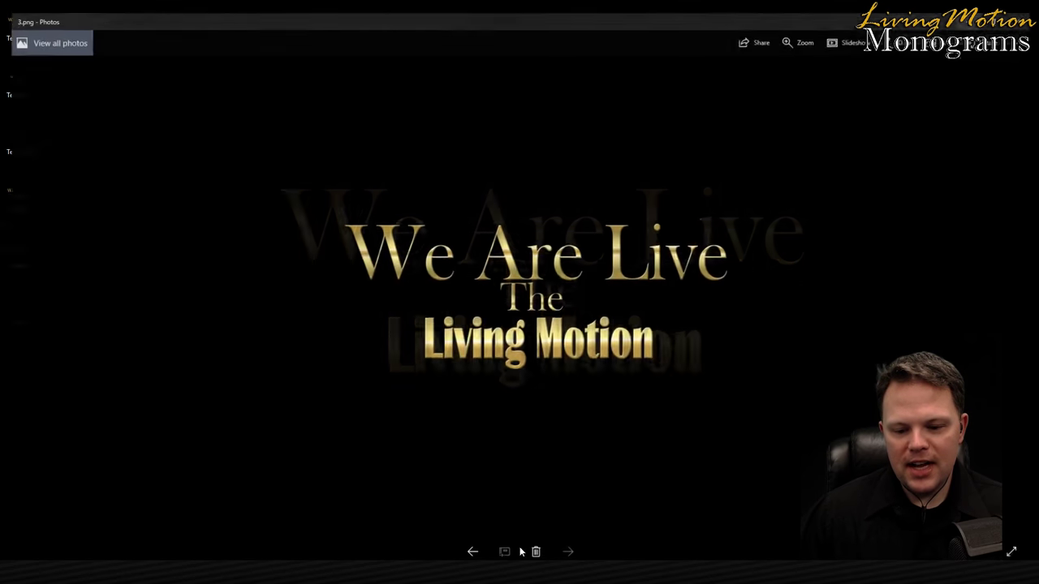
{"action": "left_click", "coordinate": [1026, 8]}
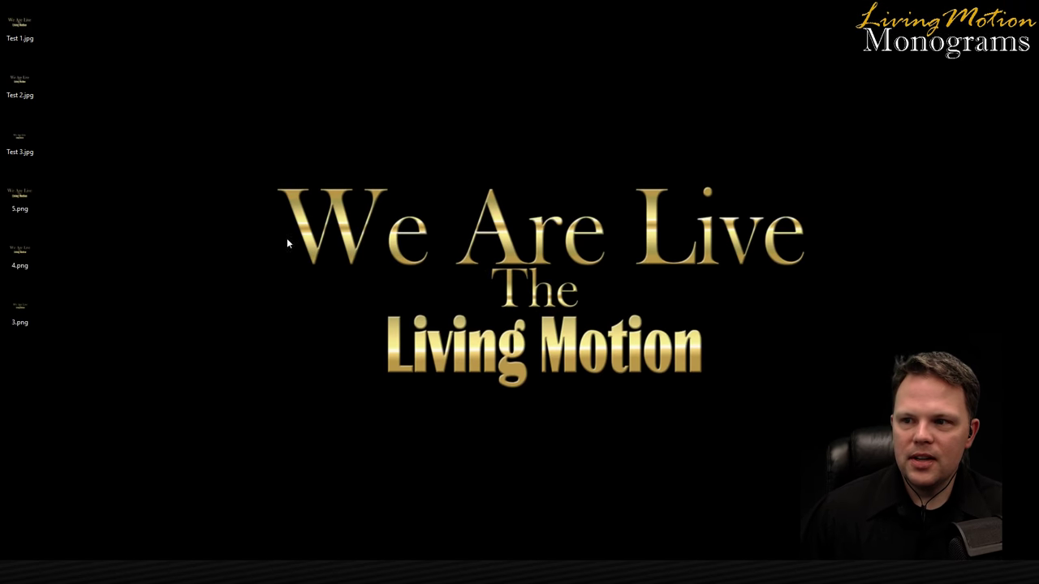
- Choose the Living Motion Monograms swirl thumbnail as wallpaper, reapplying it, and return to the desktop
{"action": "right_click", "coordinate": [196, 231]}
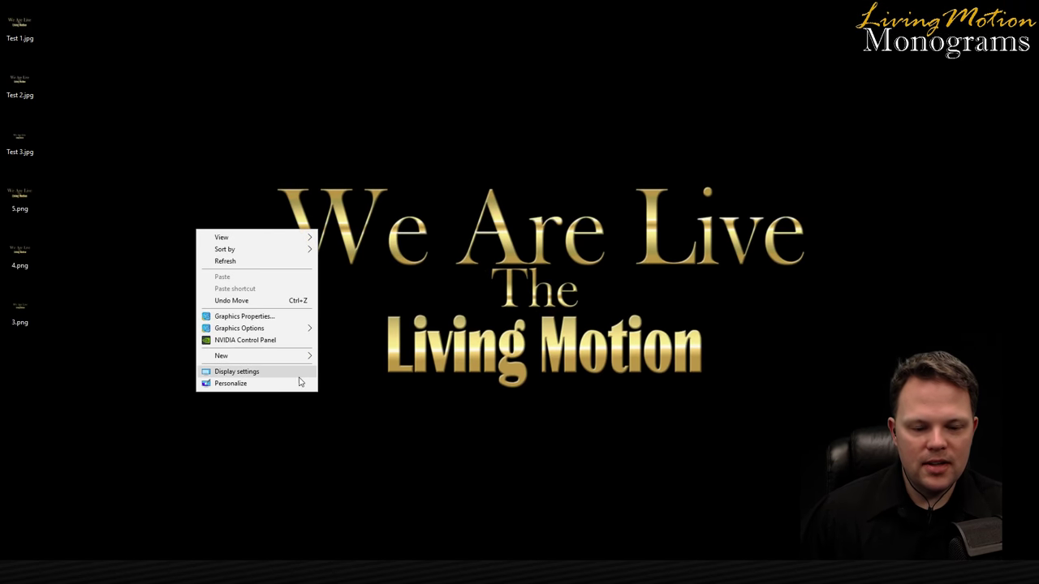
{"action": "left_click", "coordinate": [252, 384]}
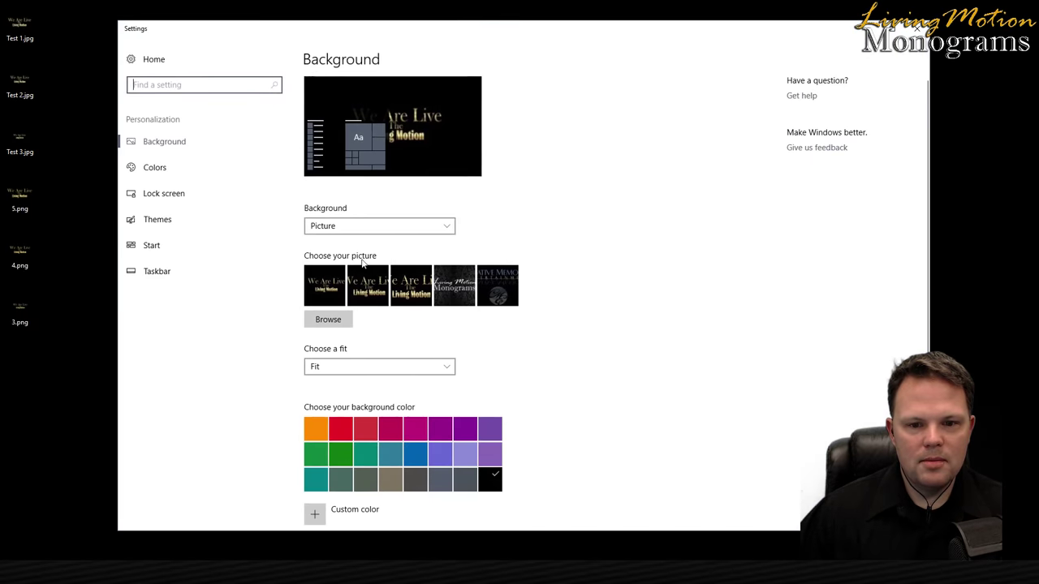
{"action": "left_click", "coordinate": [431, 291]}
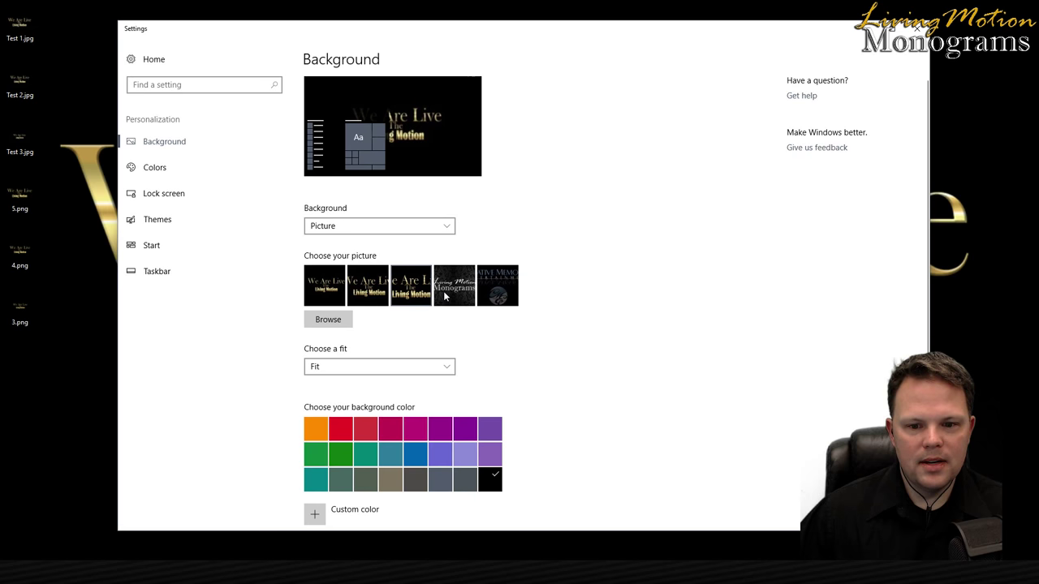
{"action": "left_click", "coordinate": [450, 297]}
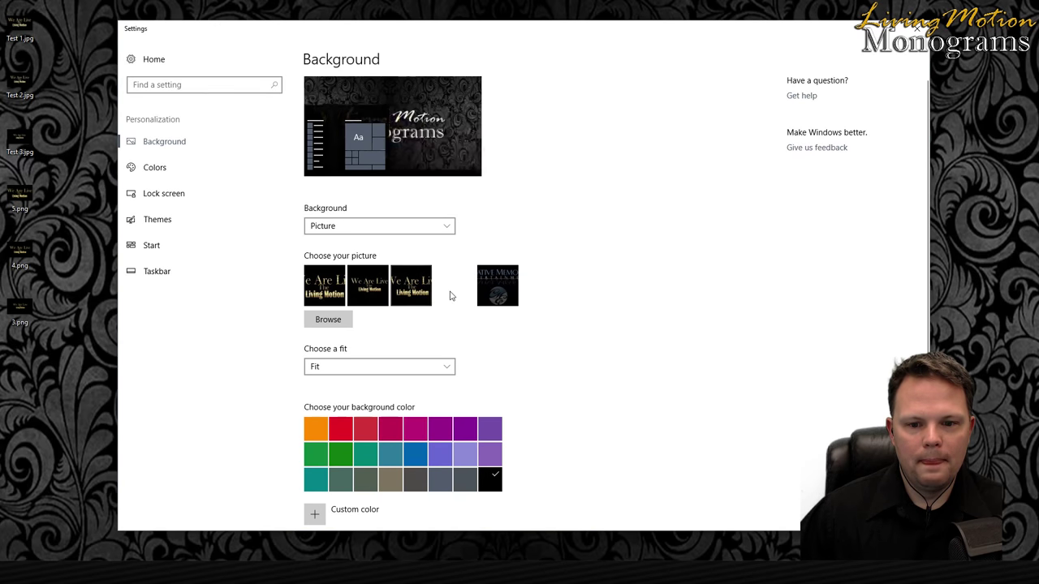
{"action": "left_click", "coordinate": [920, 33]}
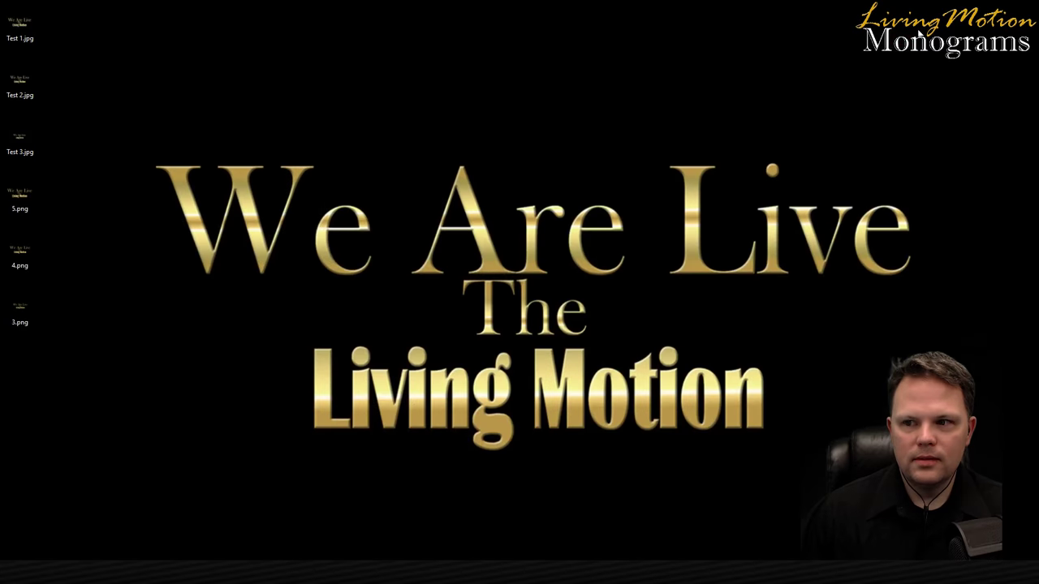
{"action": "right_click", "coordinate": [401, 253]}
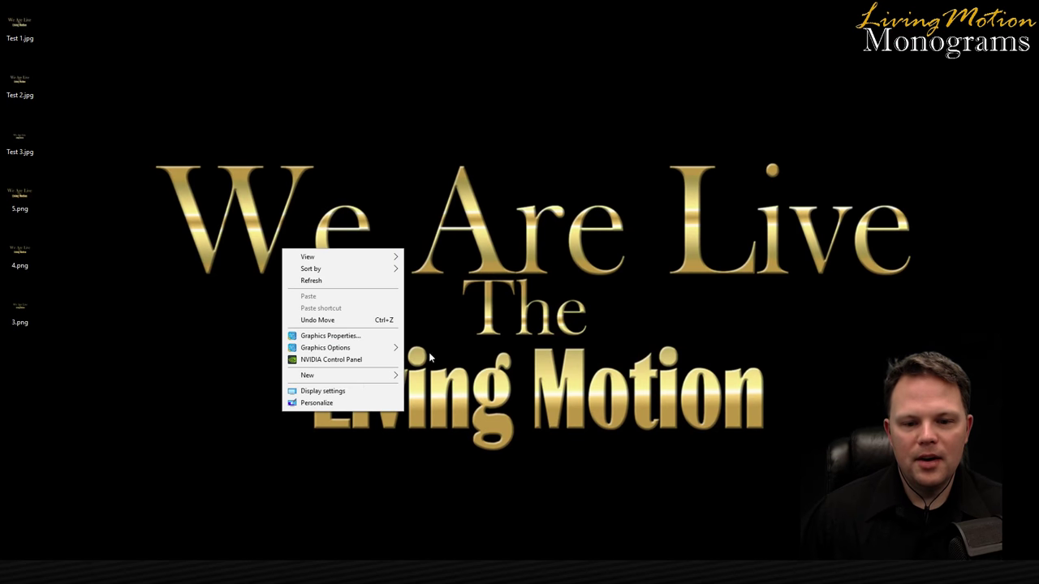
{"action": "left_click", "coordinate": [342, 404]}
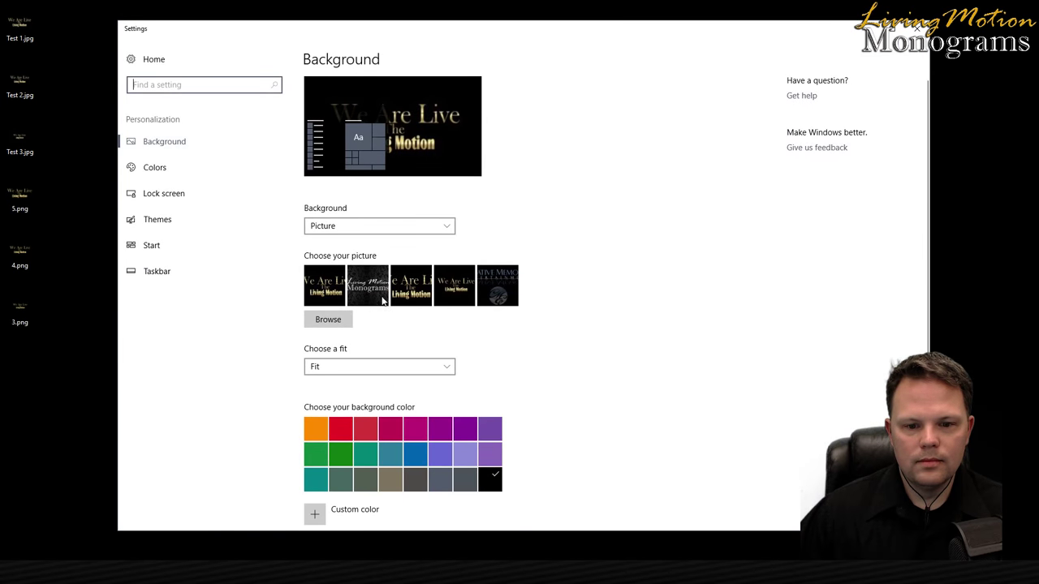
{"action": "left_click", "coordinate": [367, 286]}
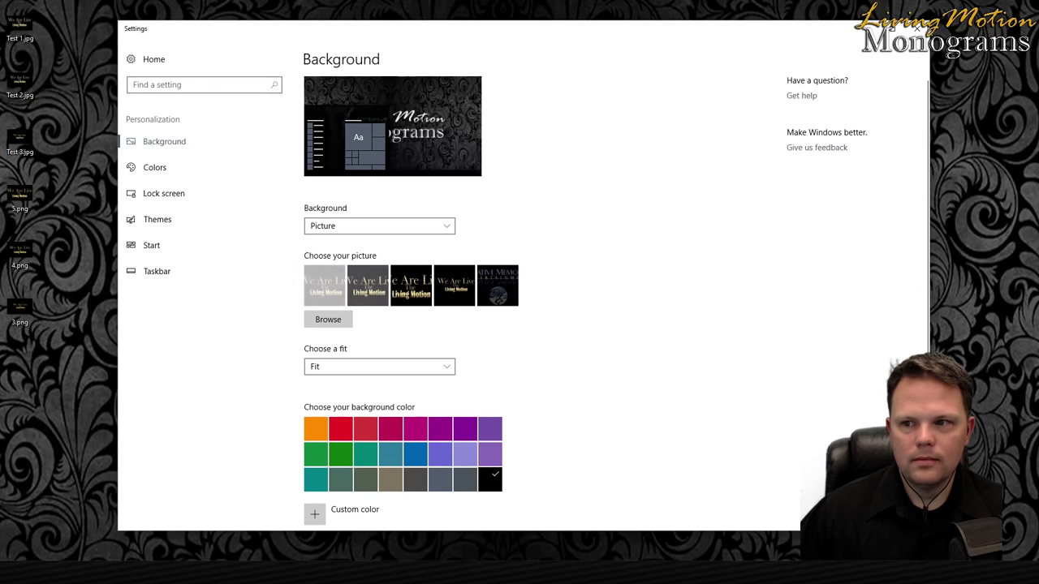
{"action": "key", "text": "super+d"}
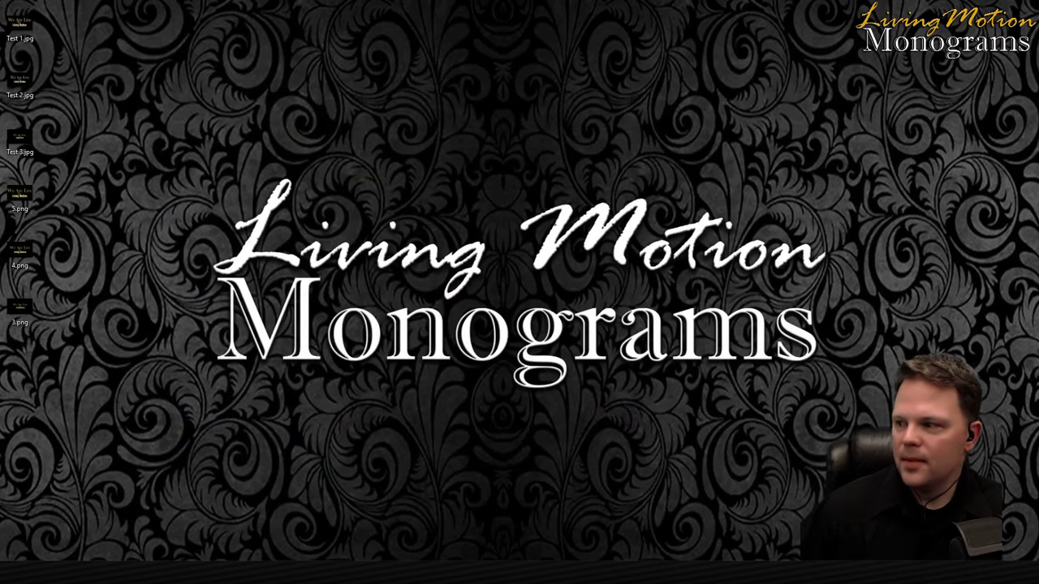